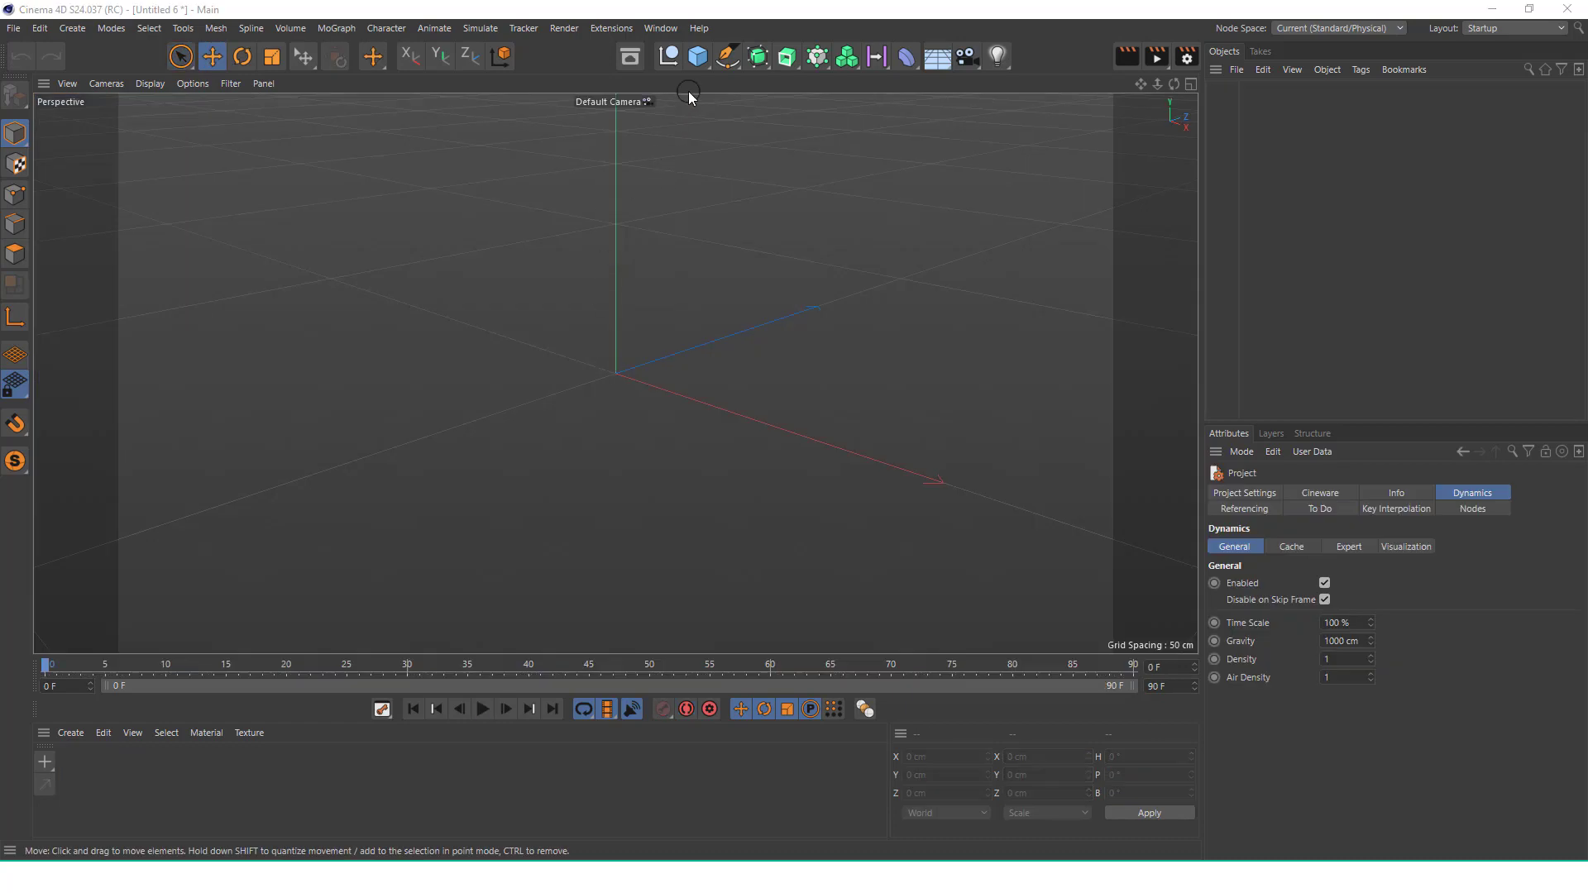
# Add a torus to the scene and display it shaded with its mesh lines
pyautogui.click(701, 58)
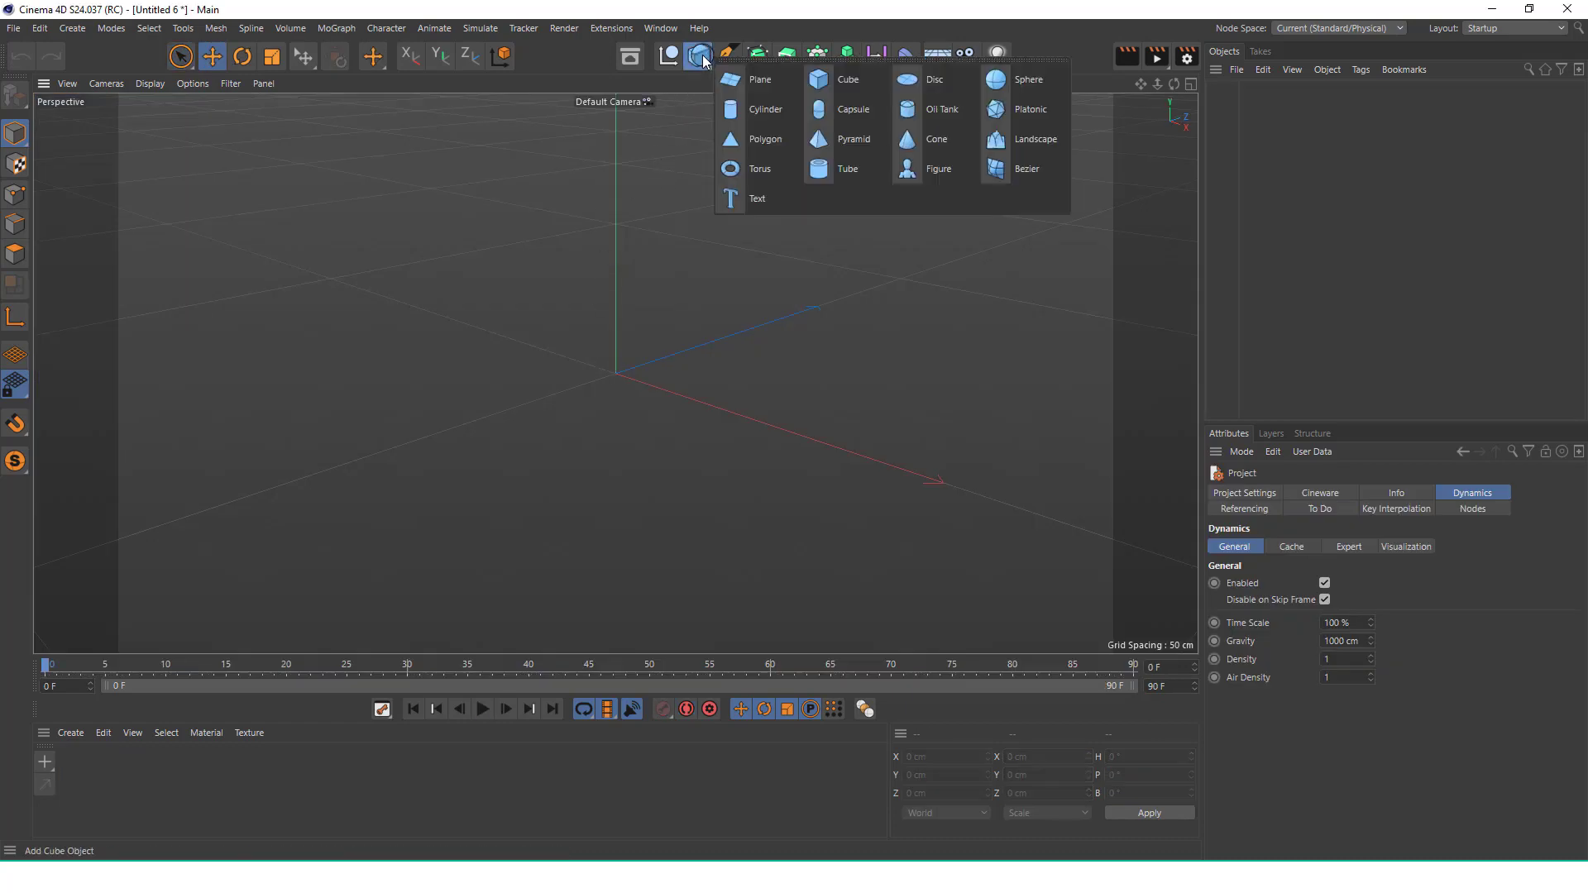
pyautogui.click(769, 172)
pyautogui.scroll(6, 633, 333)
pyautogui.keyDown('alt'); pyautogui.moveTo(624, 387); pyautogui.dragTo(630, 472); pyautogui.keyUp('alt')
pyautogui.keyDown('alt'); pyautogui.moveTo(630, 388); pyautogui.dragTo(623, 322, button='middle'); pyautogui.keyUp('alt')
pyautogui.scroll(2, 620, 321)
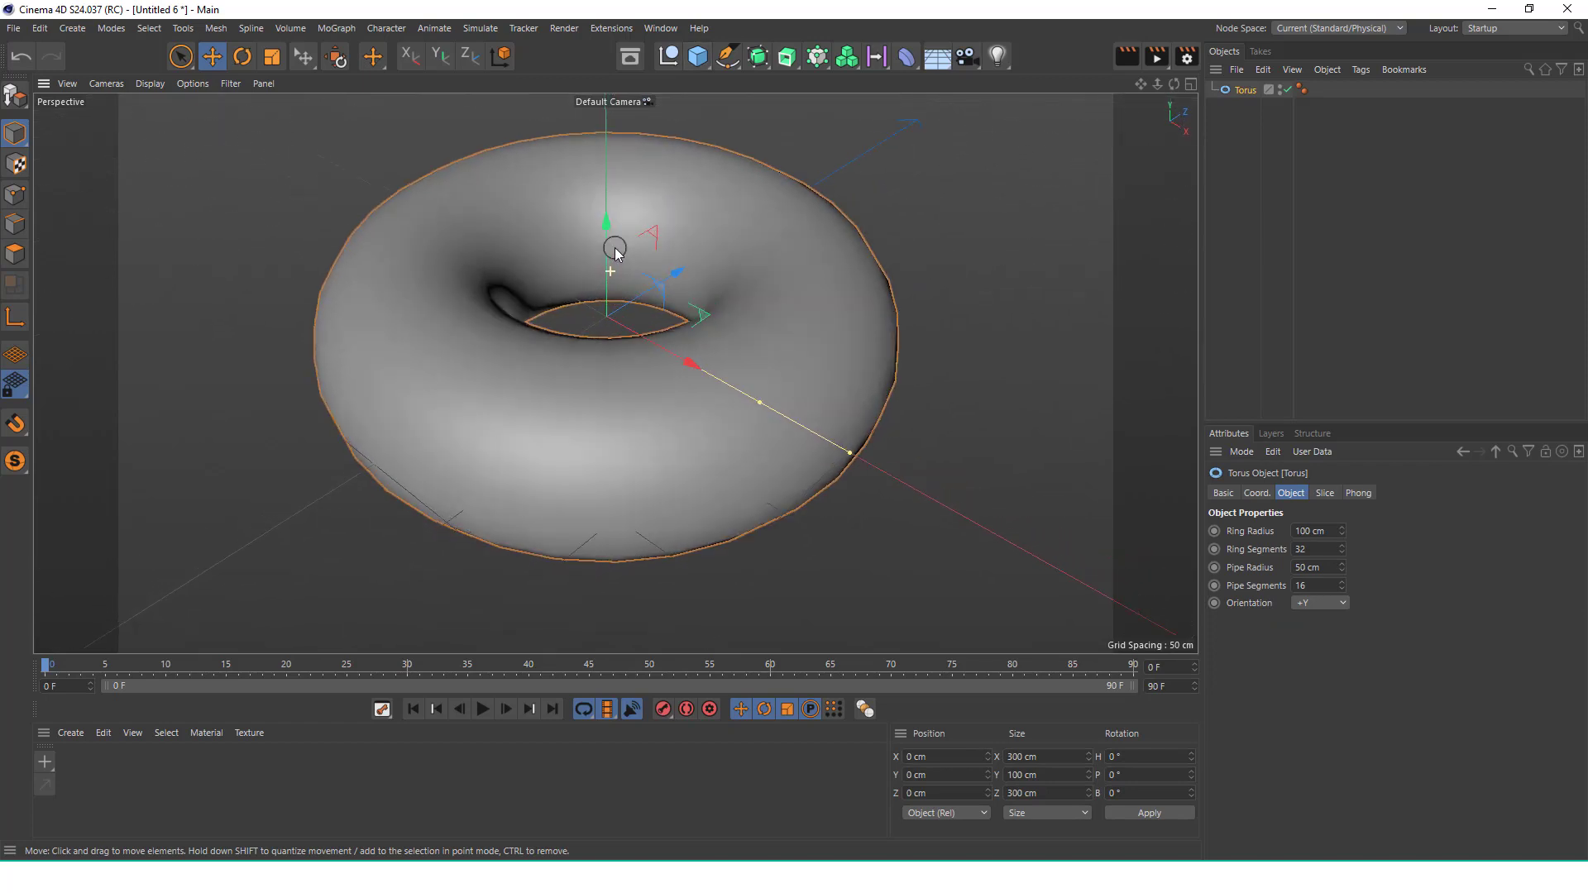
pyautogui.click(147, 84)
pyautogui.click(198, 129)
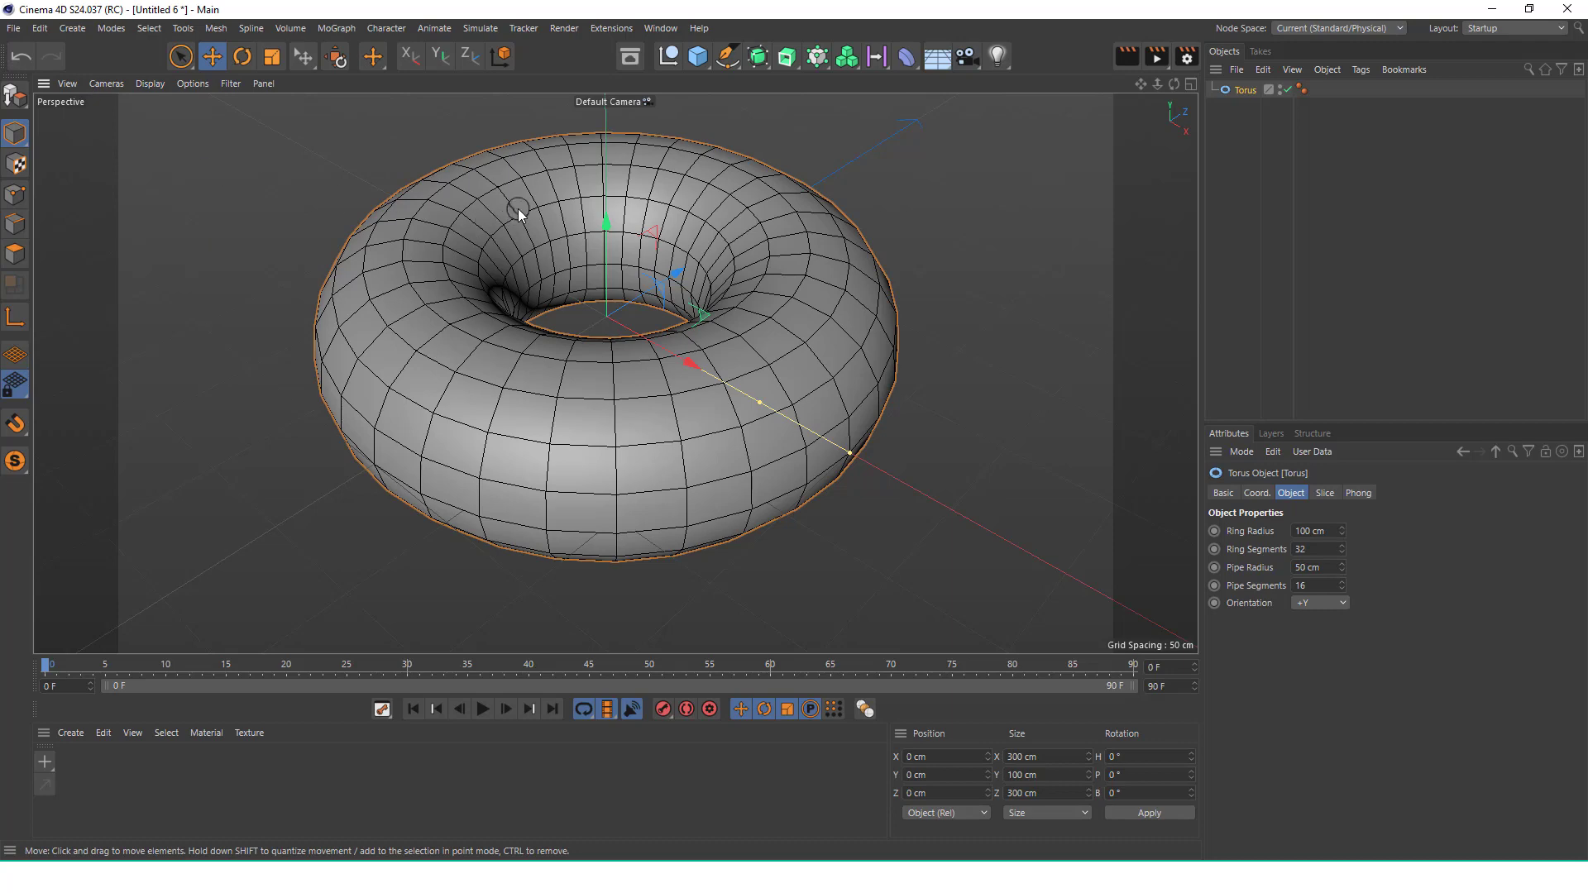
# Set the torus's pipe radius to 60 cm and pipe segments to 14, and thin the pipe to a radius of about 35 cm
pyautogui.scroll(1, 519, 206)
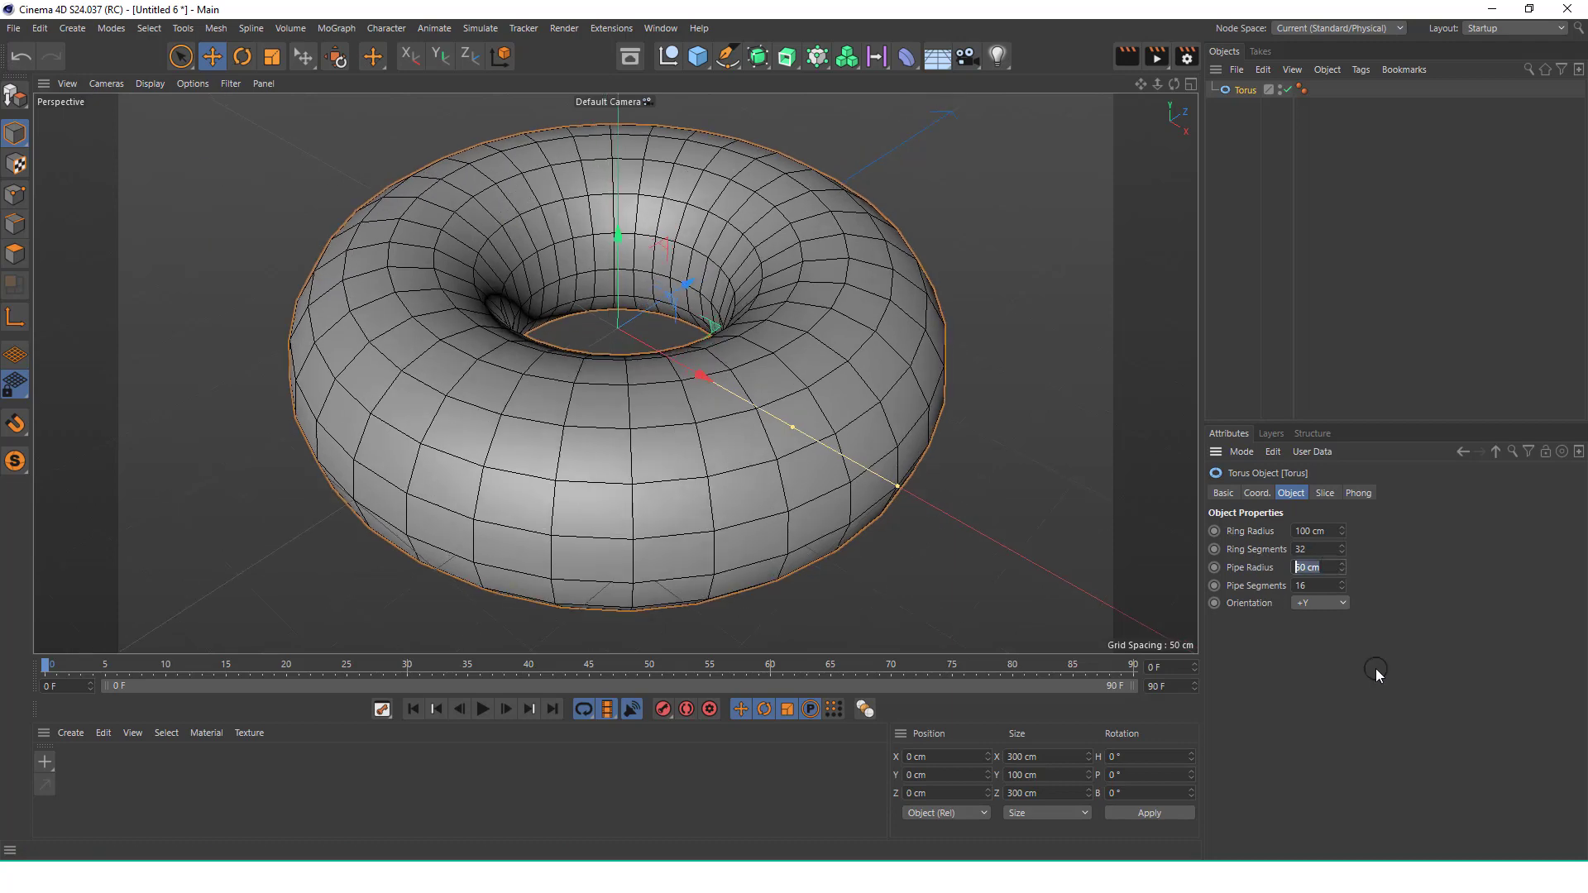
pyautogui.write('60')
pyautogui.press('Return')
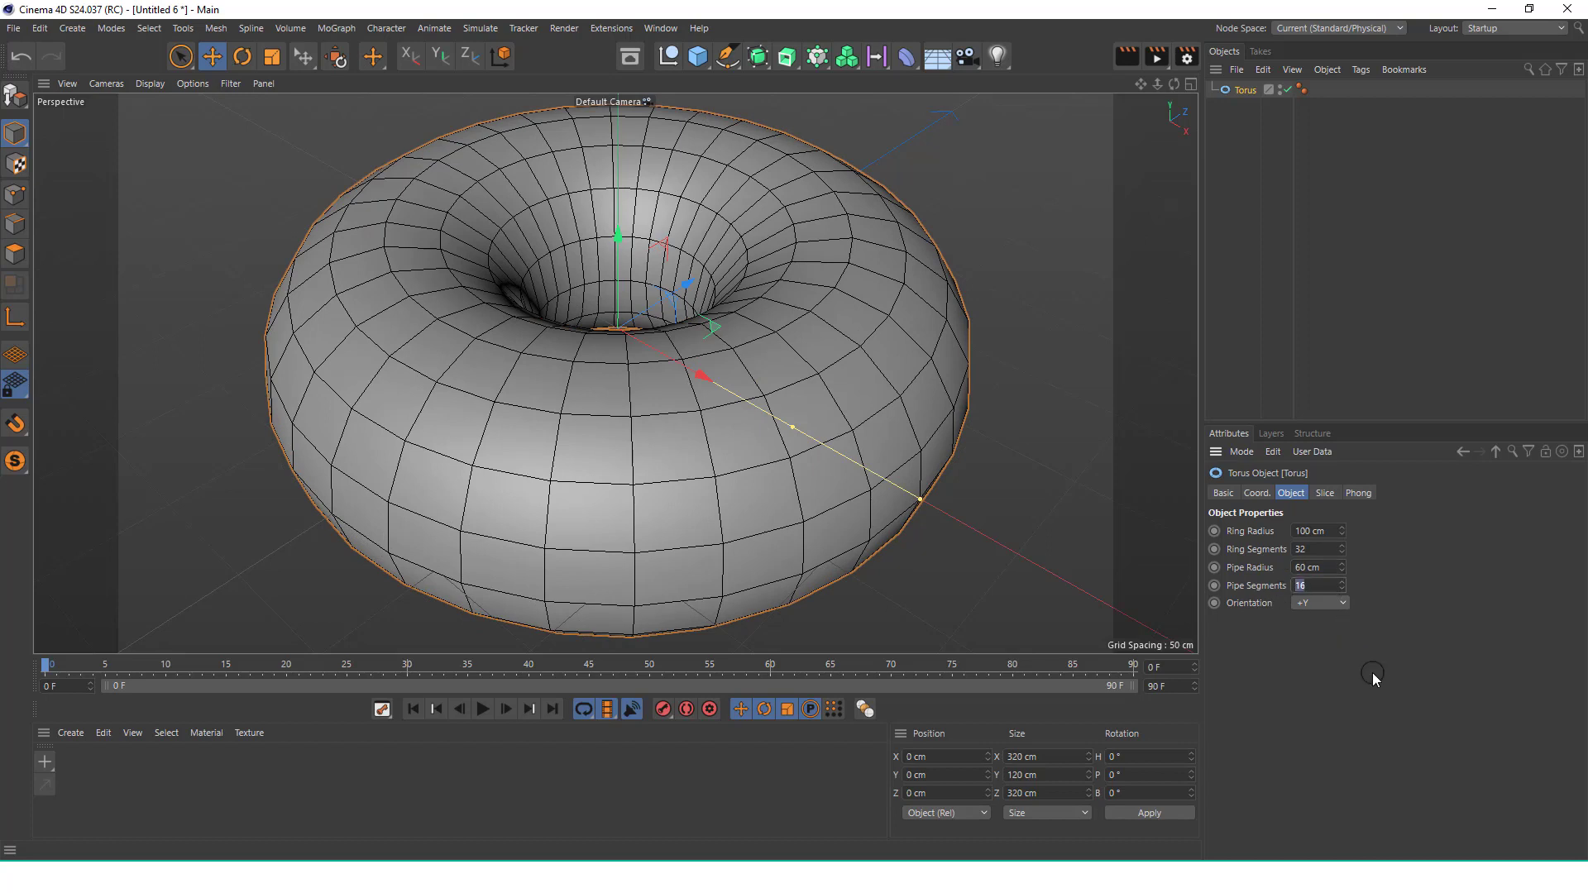
pyautogui.press('BackSpace')
pyautogui.write('4')
pyautogui.press('Return')
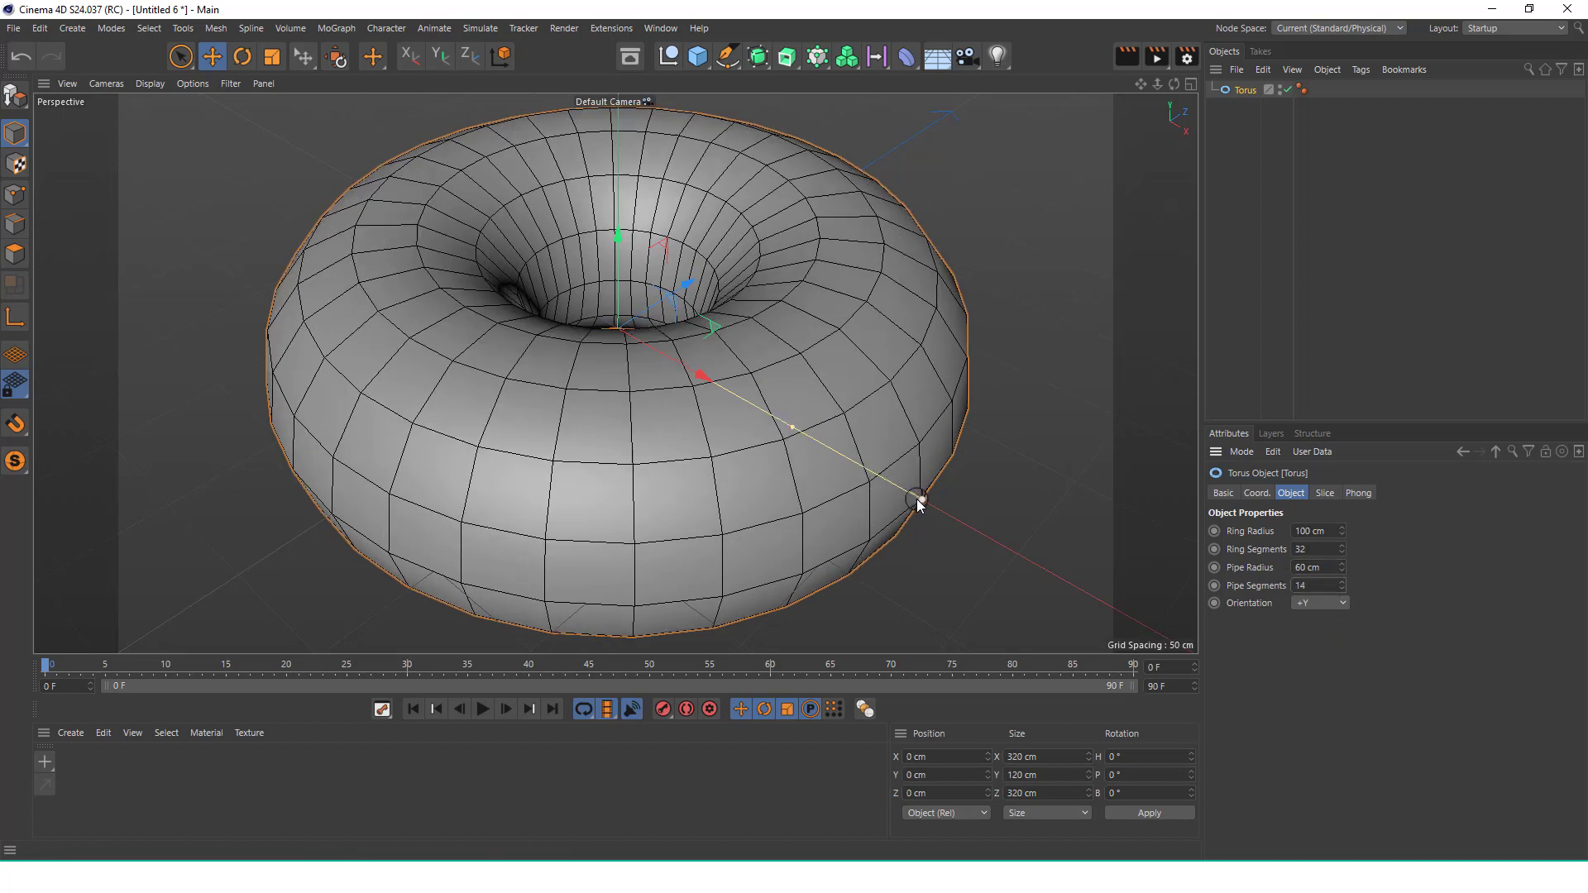
pyautogui.moveTo(916, 498); pyautogui.dragTo(857, 480)
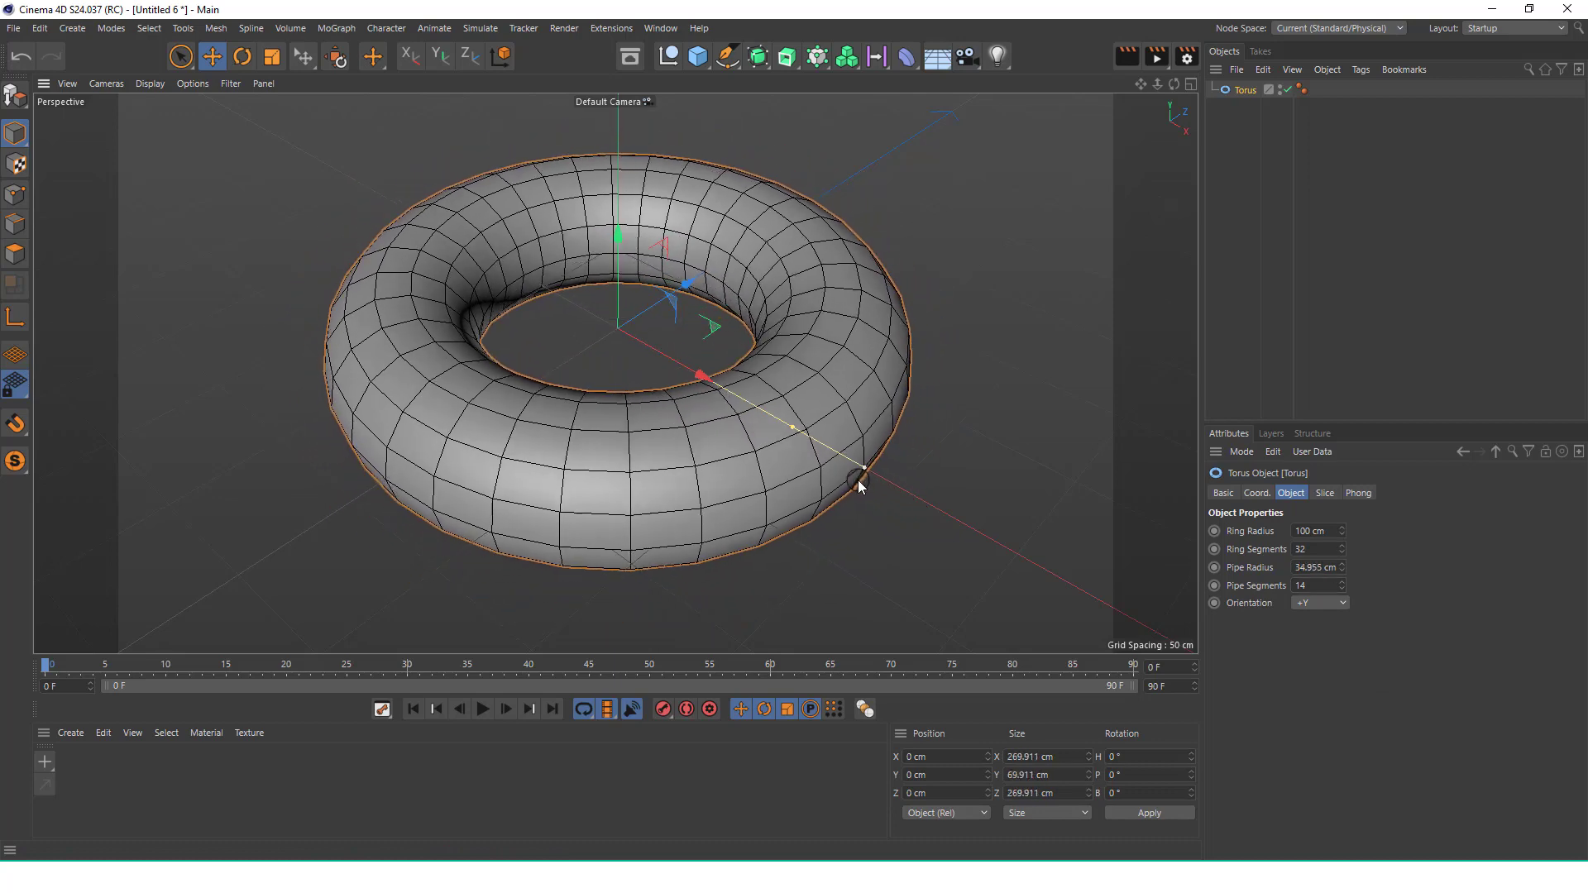
pyautogui.scroll(-2, 602, 373)
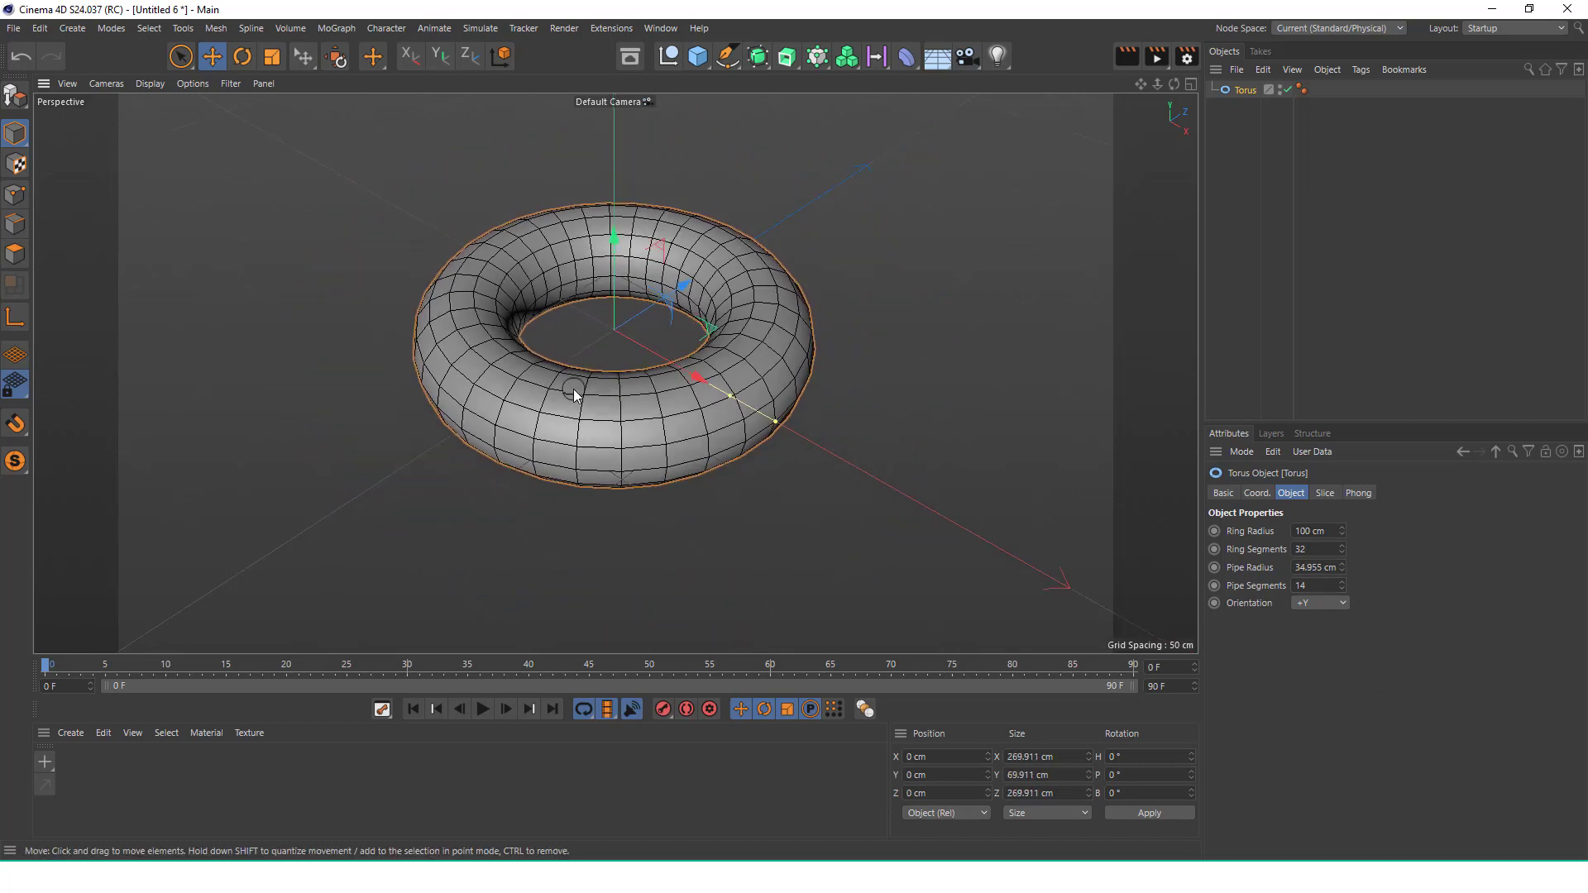
# Convert the parametric torus into an editable polygon object
pyautogui.middleClick(958, 223)
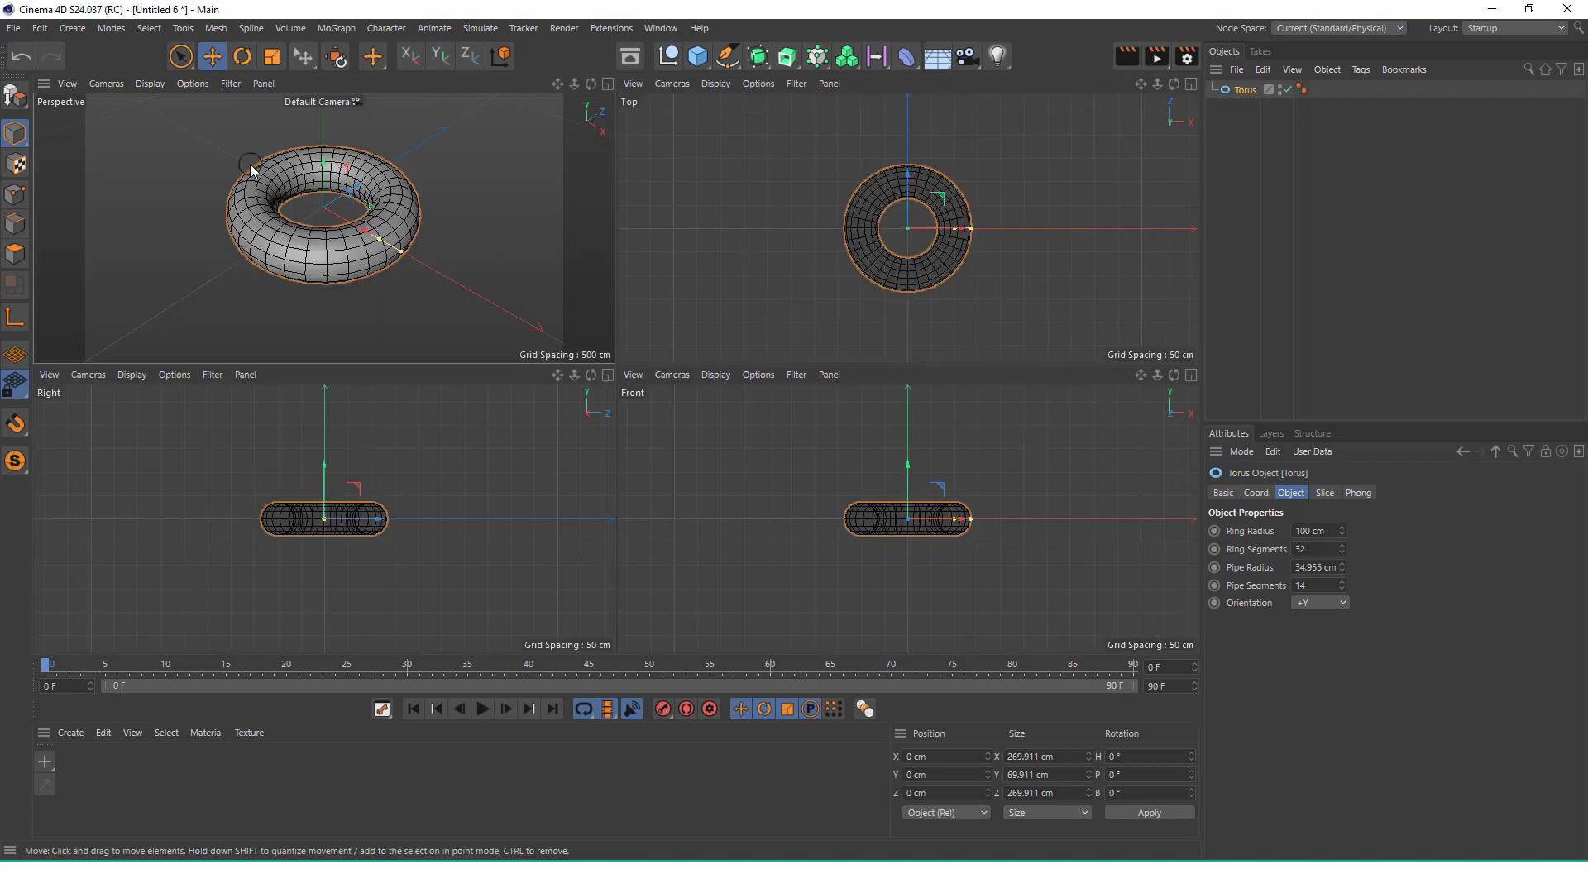
pyautogui.press('9')
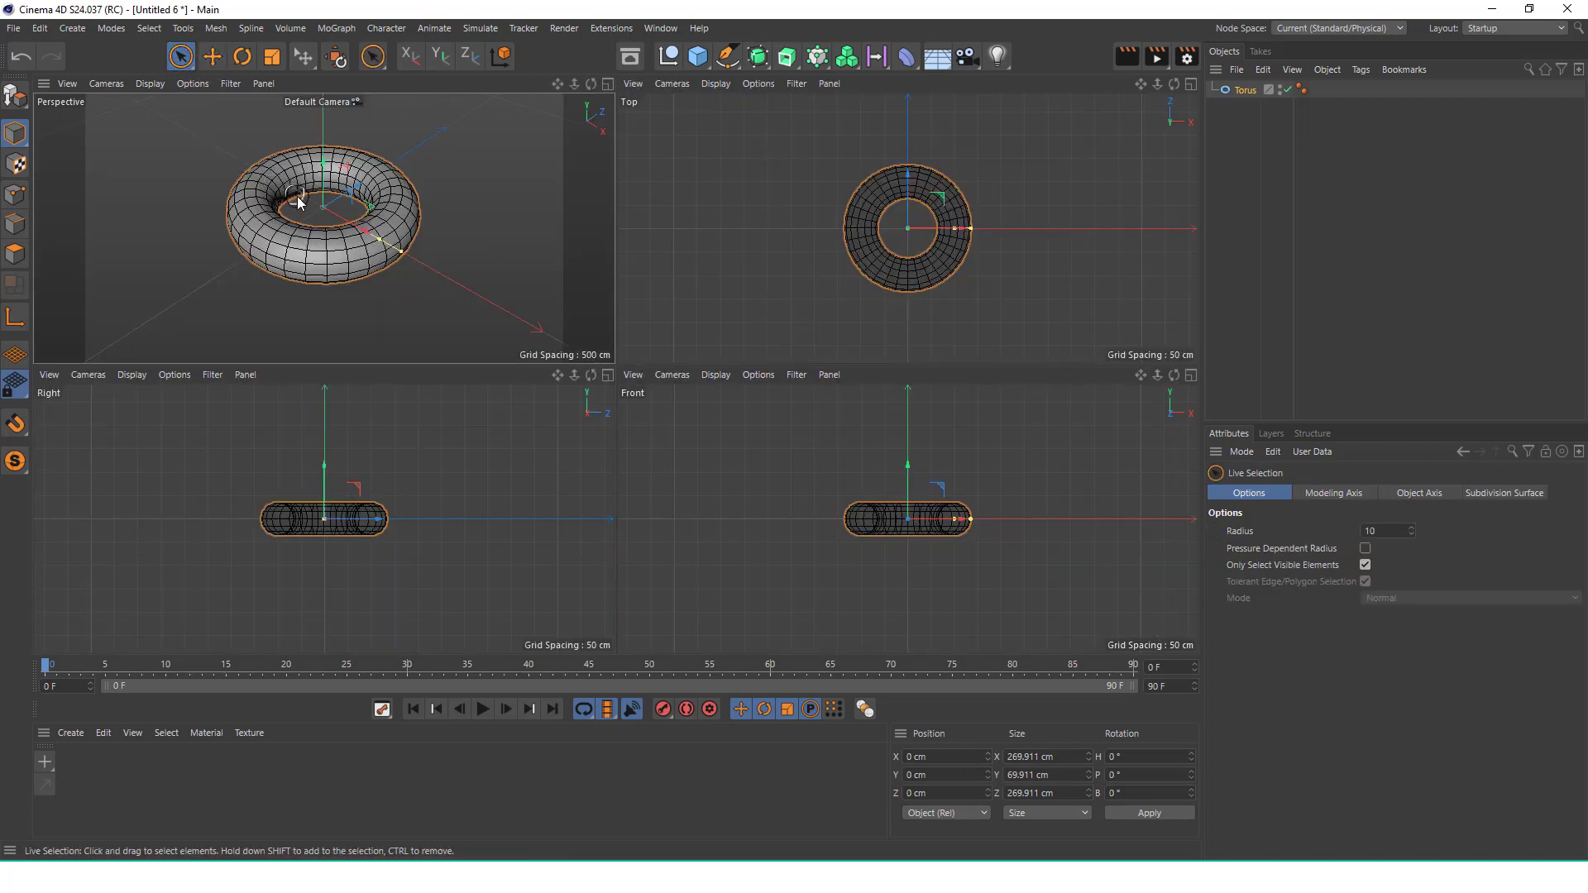
pyautogui.click(15, 94)
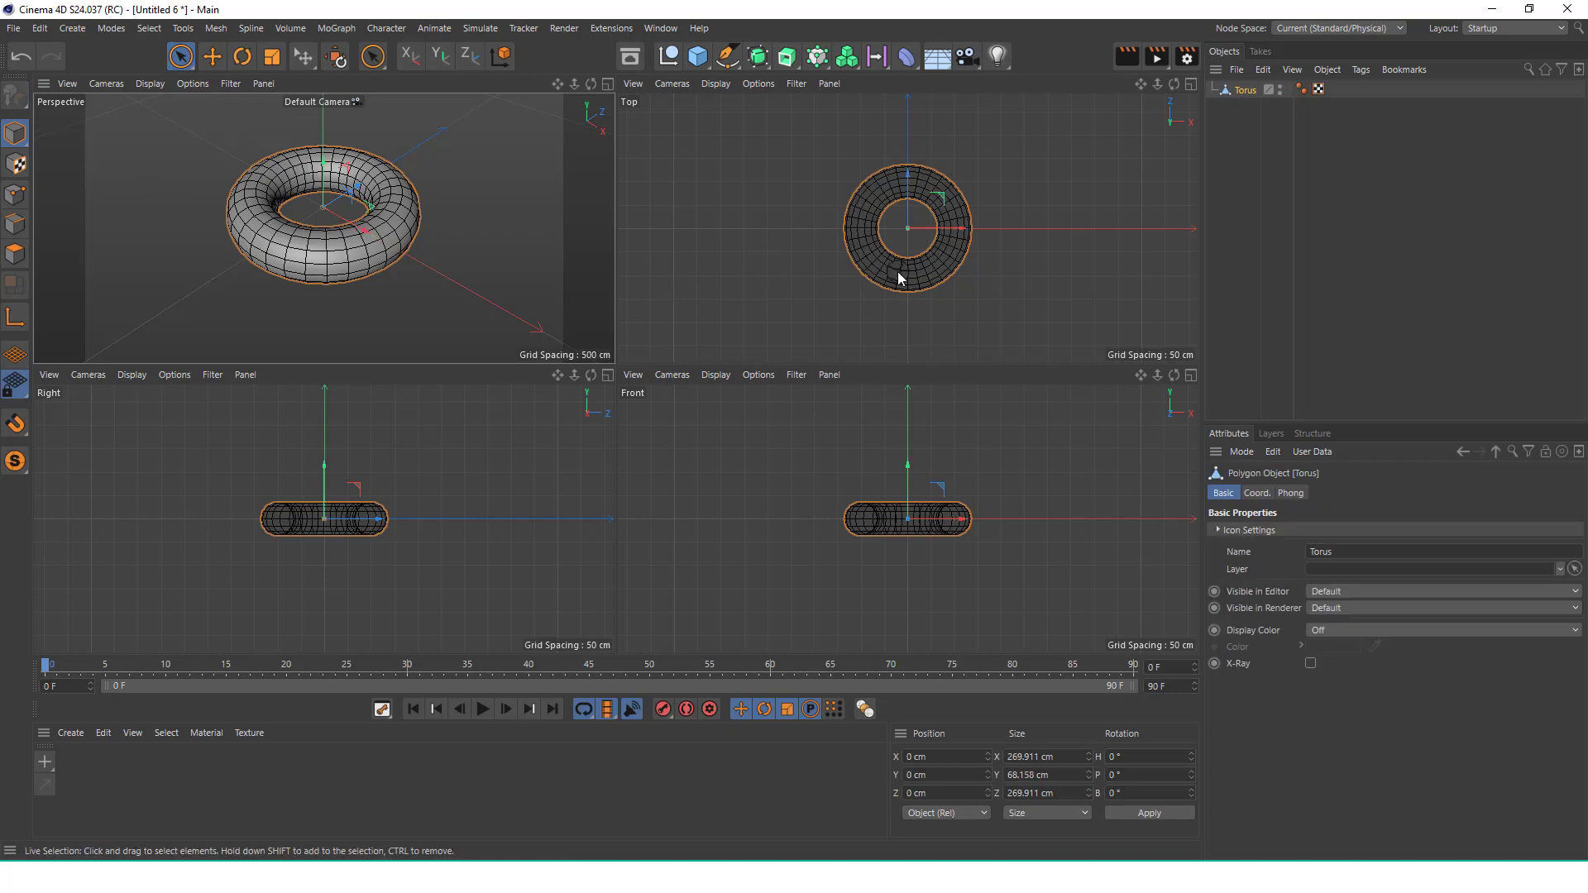
# Delete all torus points on the negative X side of the Top view, and return to Model mode with Live Selection
pyautogui.scroll(5, 919, 231)
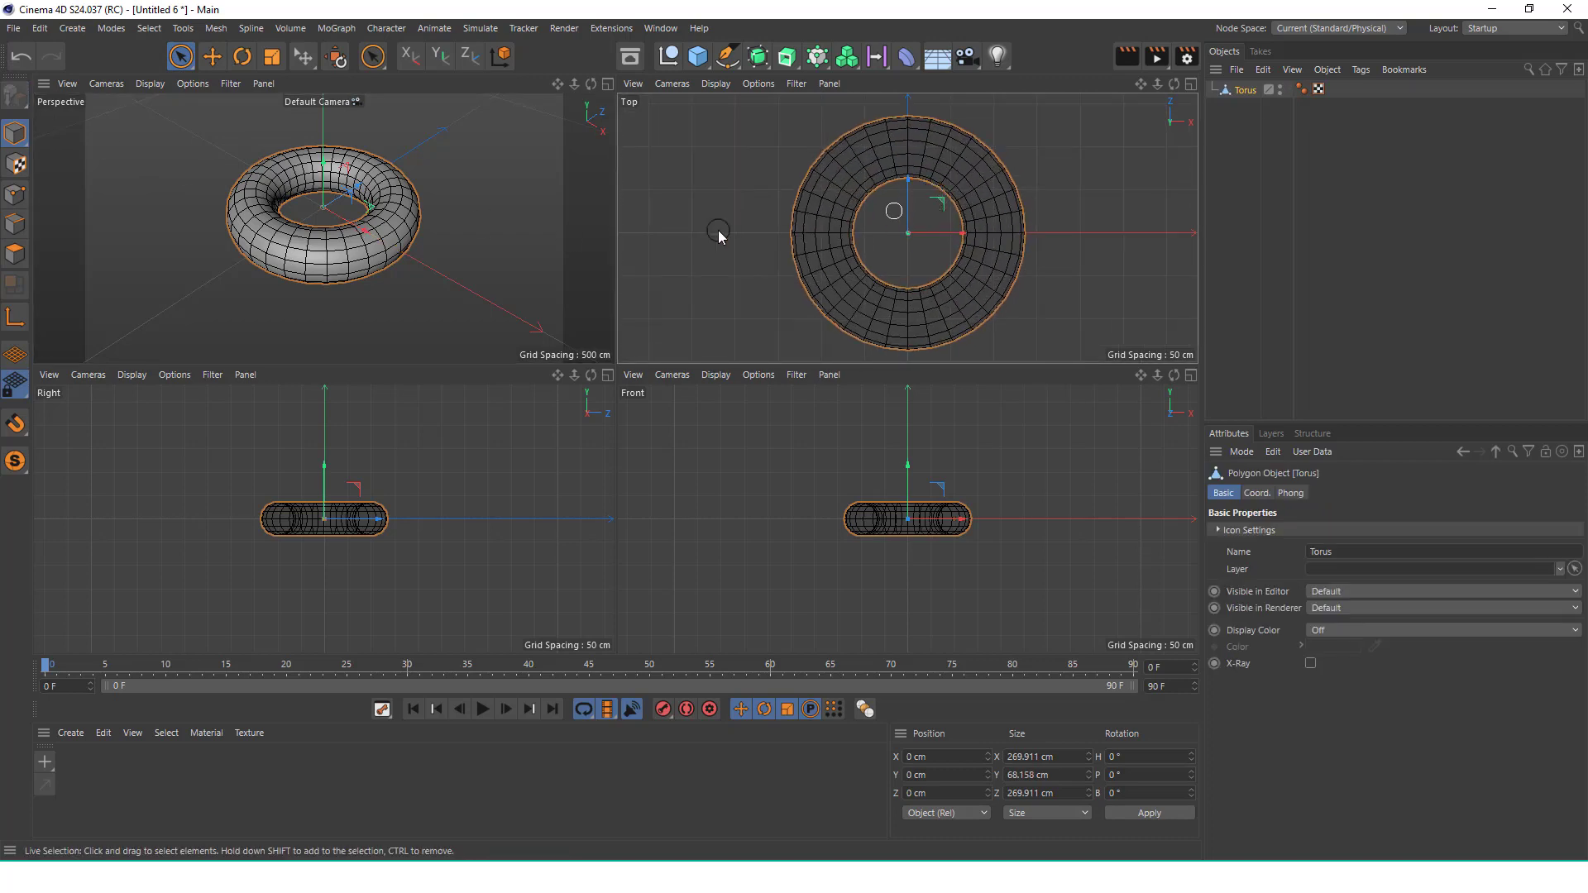
pyautogui.click(18, 195)
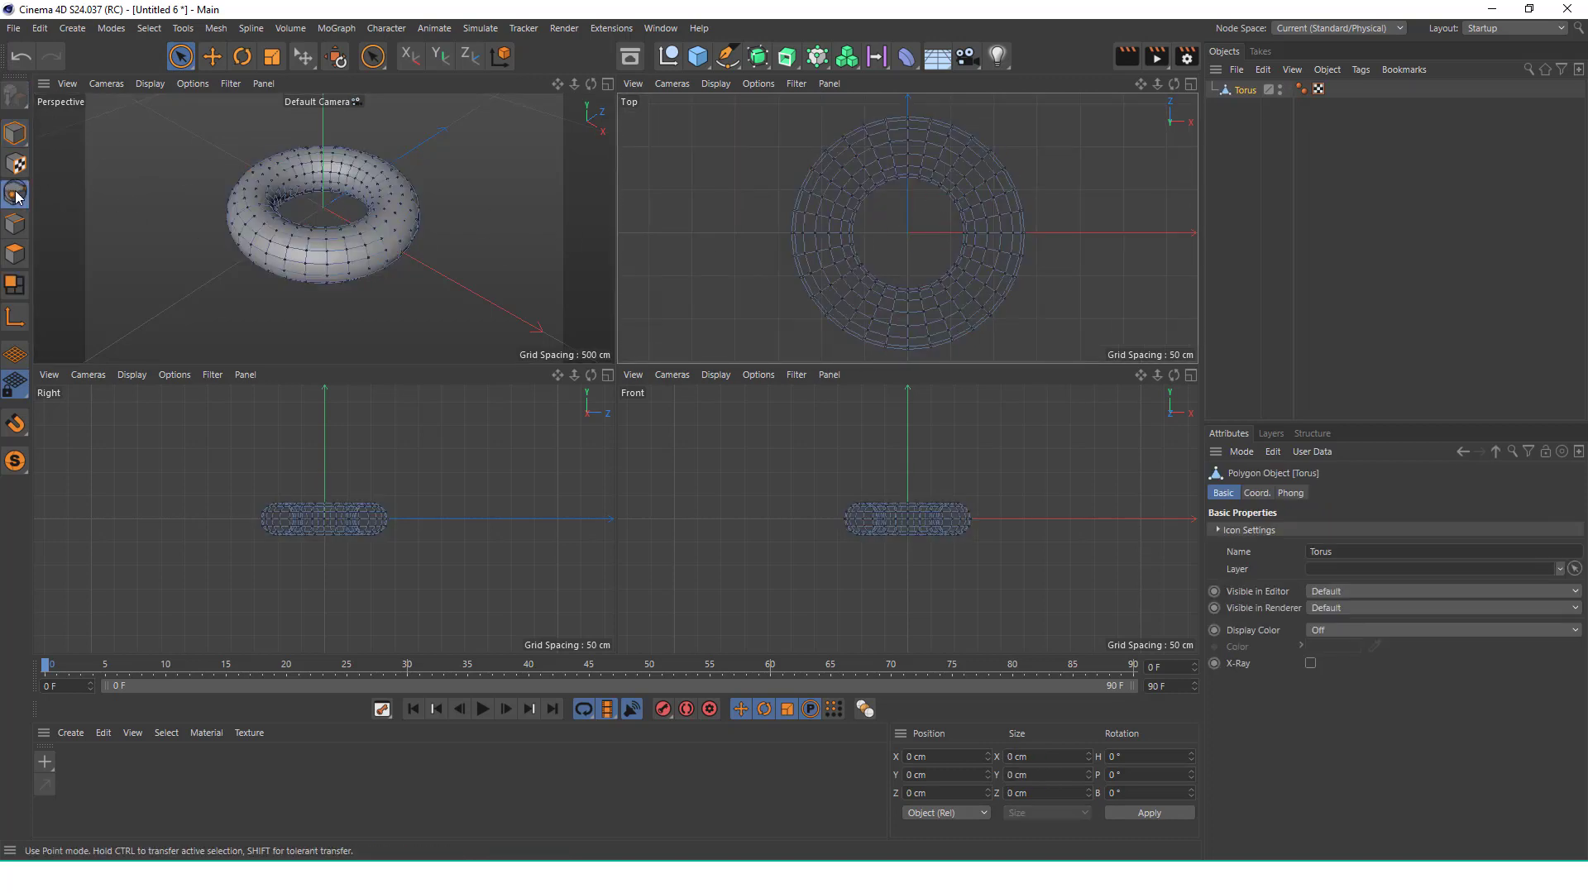
pyautogui.middleClick(958, 192)
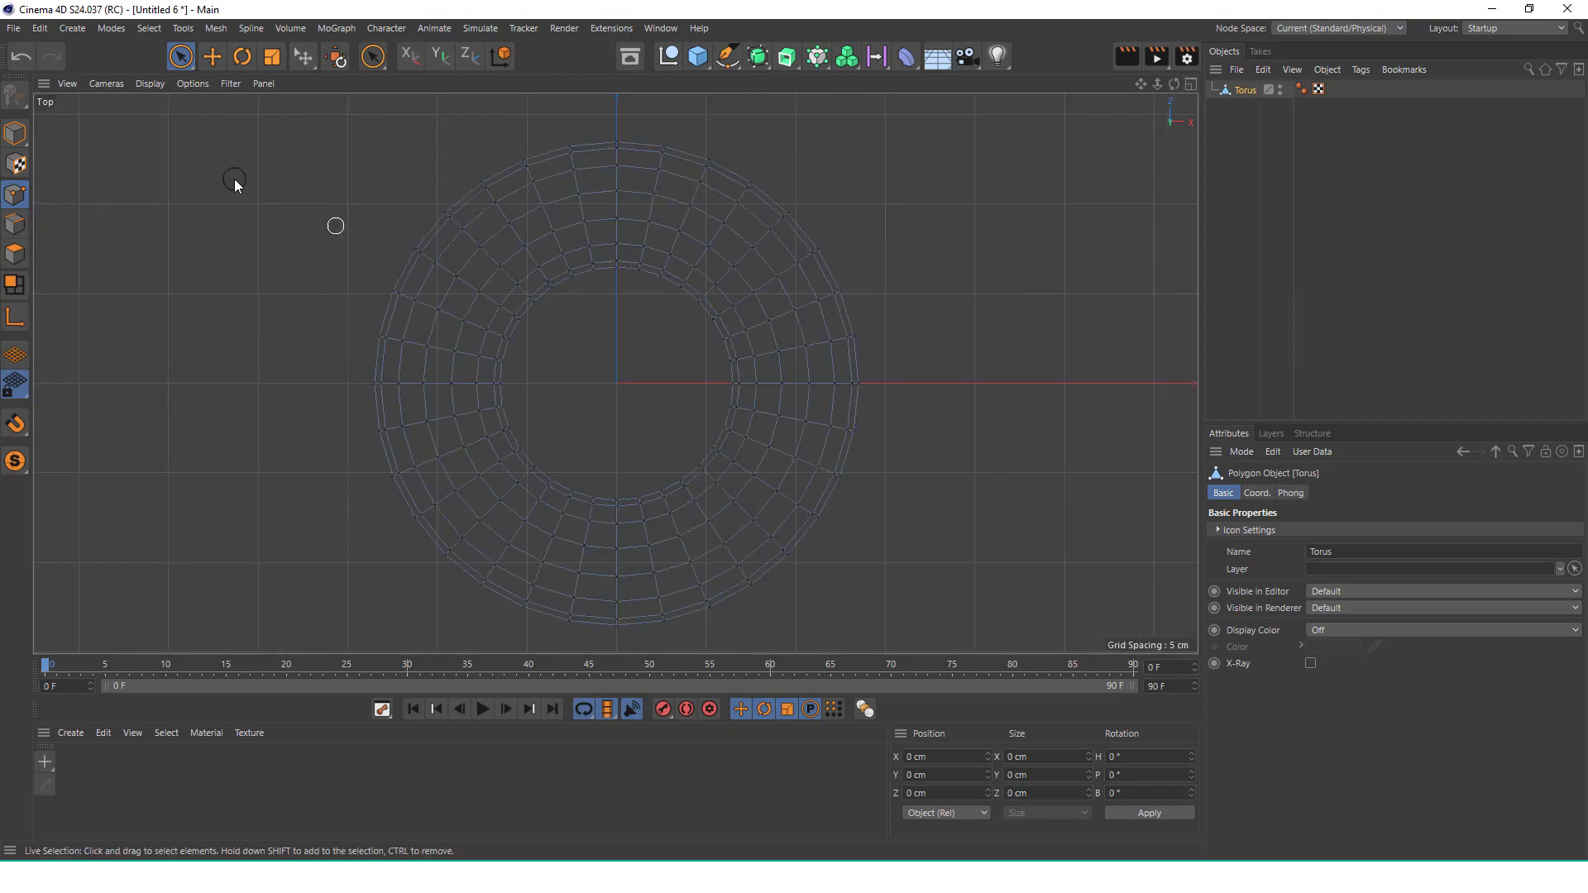
pyautogui.moveTo(168, 56); pyautogui.dragTo(604, 639)
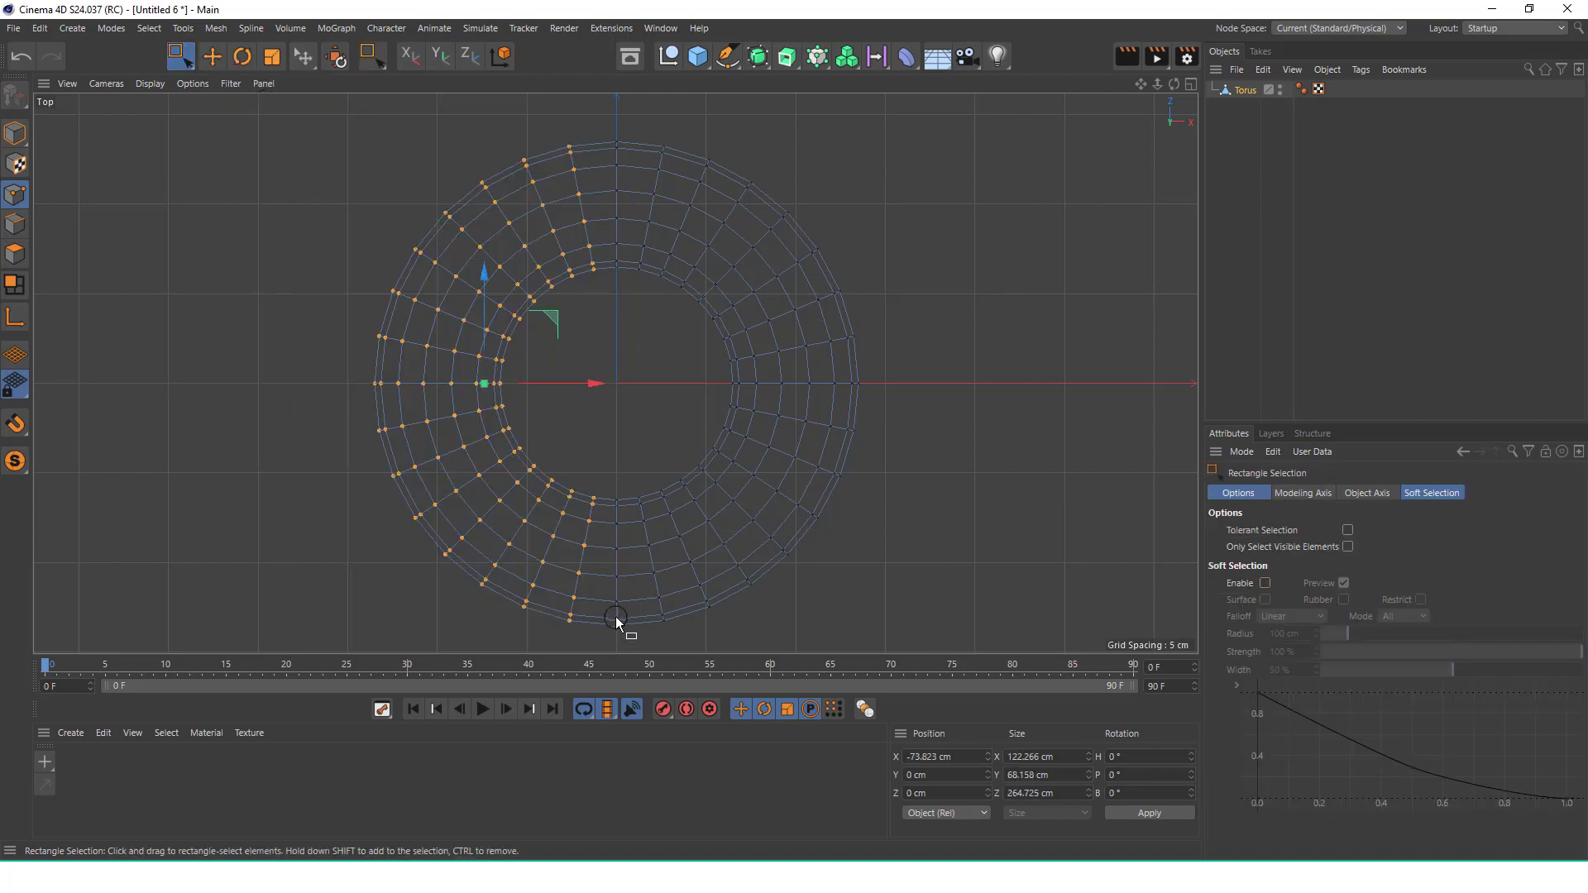
pyautogui.press('Delete')
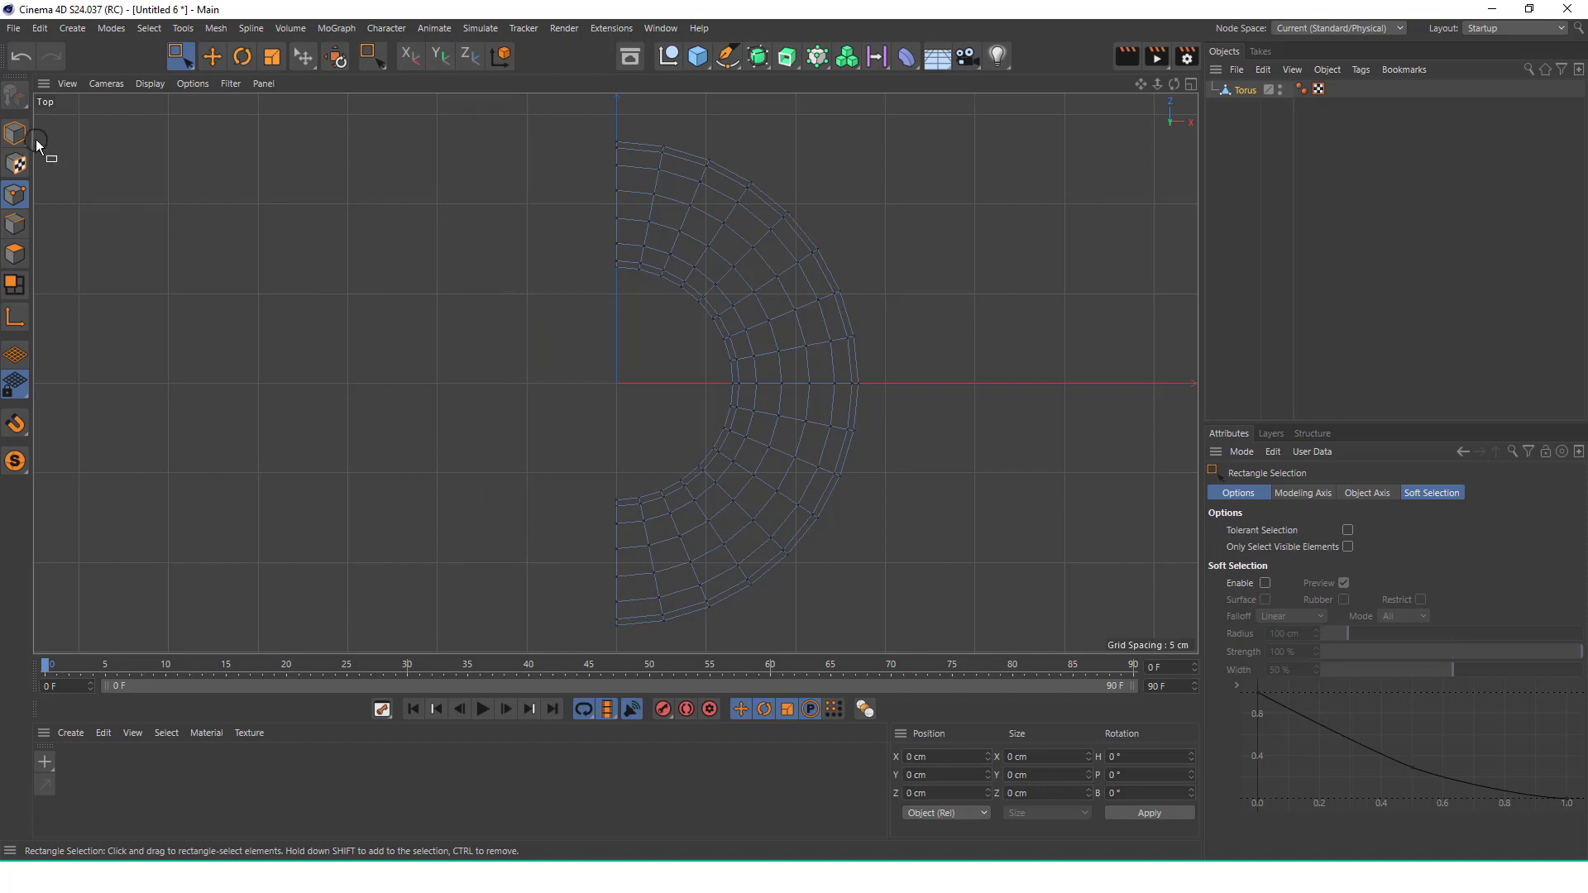
pyautogui.click(16, 134)
pyautogui.click(191, 71)
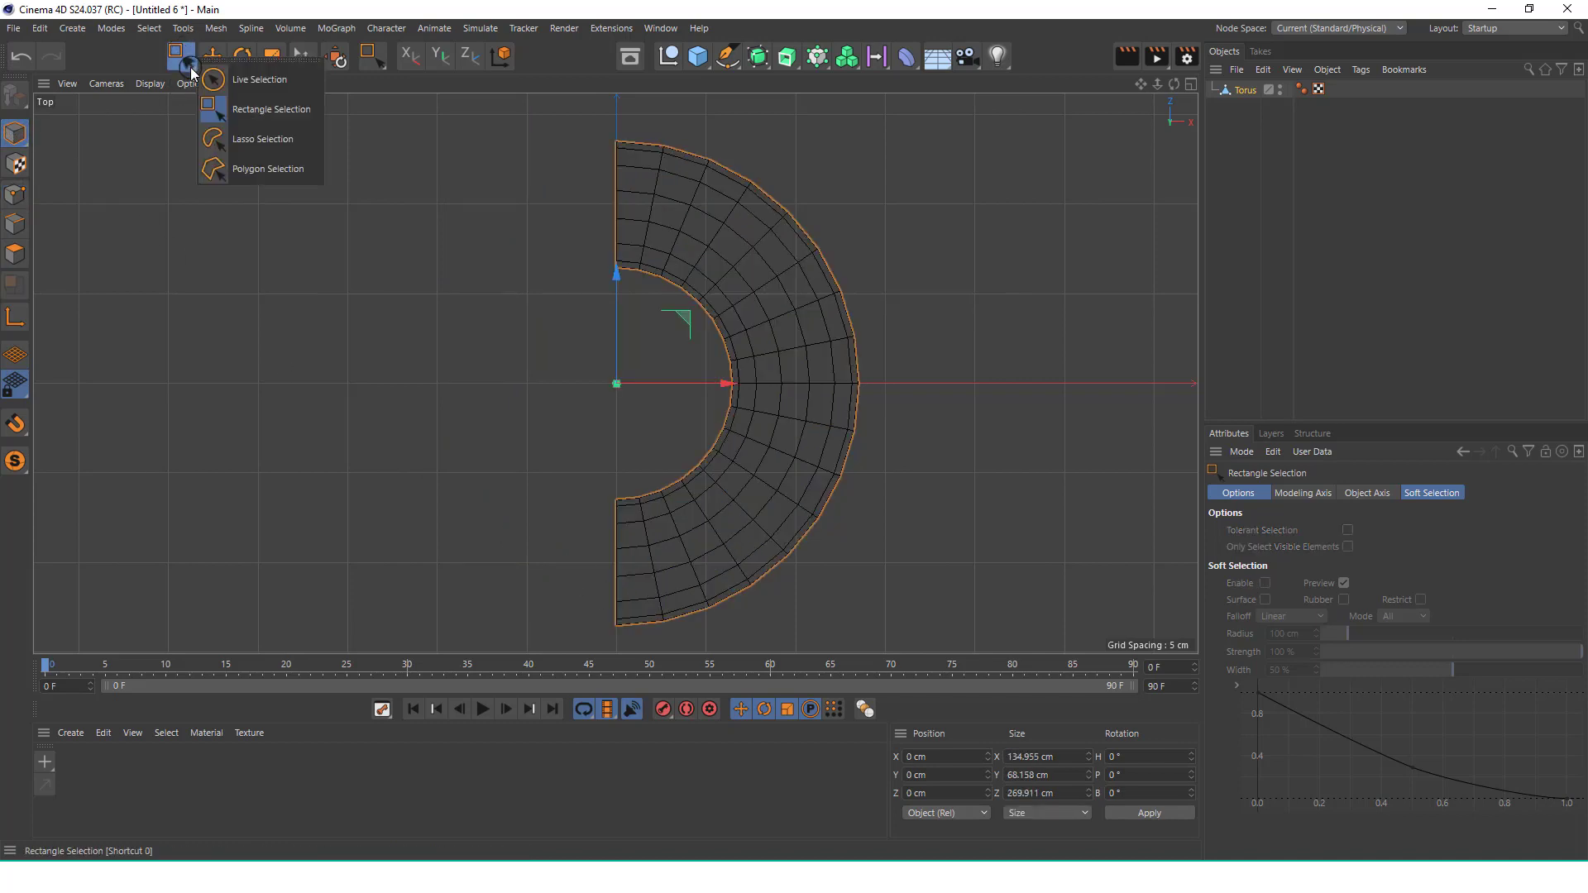
pyautogui.click(248, 79)
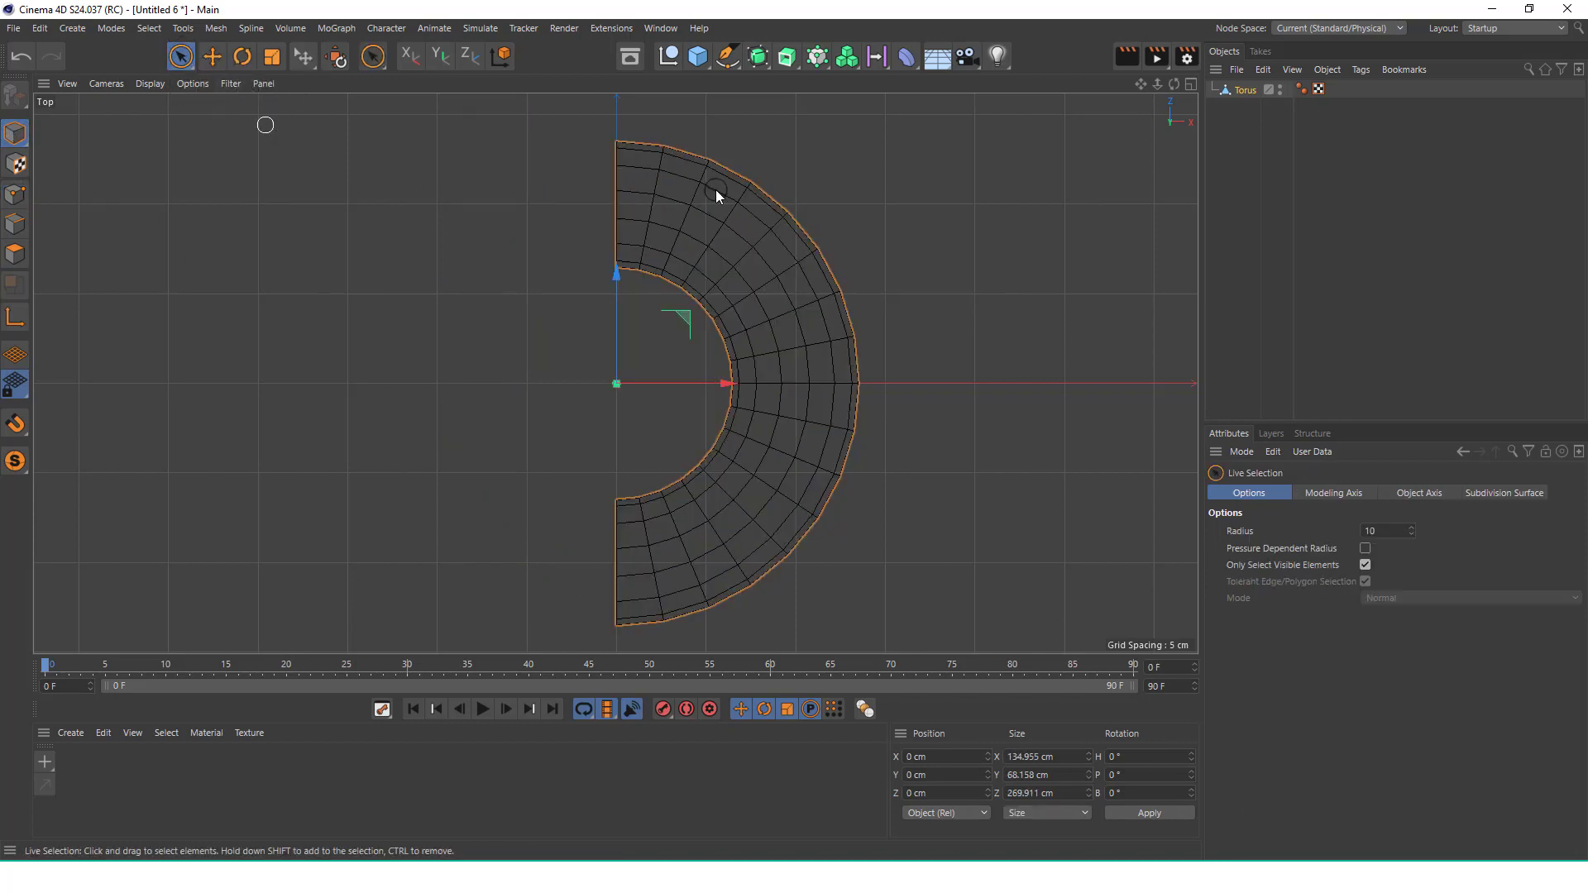
# Add a Symmetry object and make the half torus its child so it mirrors across the ZY plane
pyautogui.click(1189, 86)
pyautogui.click(607, 78)
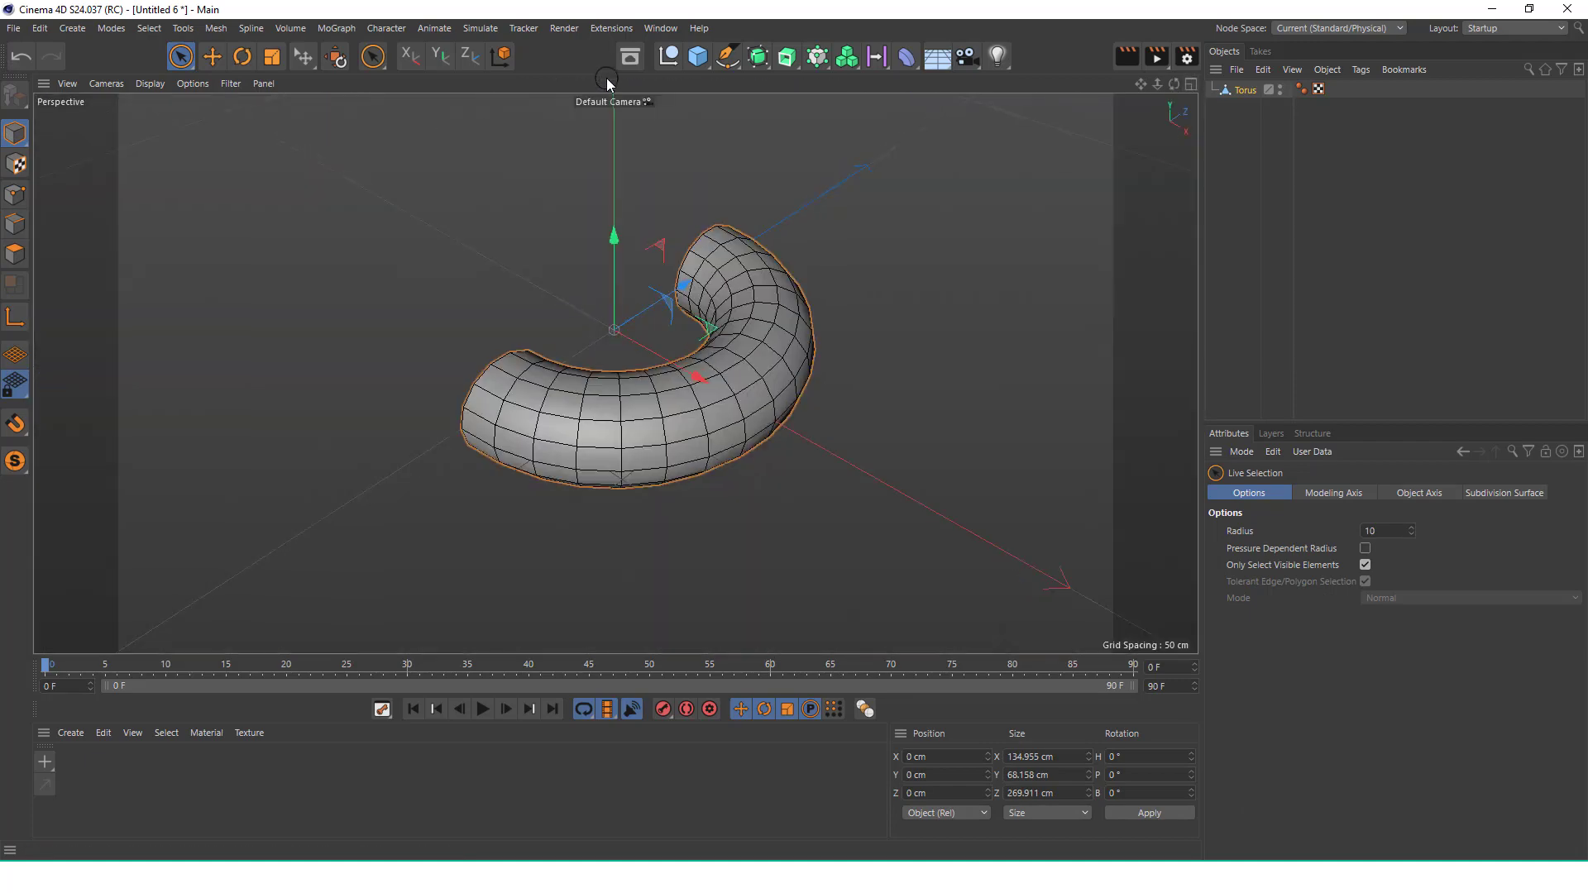
pyautogui.moveTo(673, 326)
pyautogui.keyDown('alt'); pyautogui.mouseDown()
pyautogui.moveTo(632, 347)
pyautogui.moveTo(603, 325)
pyautogui.moveTo(655, 344)
pyautogui.mouseUp(); pyautogui.keyUp('alt')
pyautogui.keyDown('alt'); pyautogui.moveTo(632, 333); pyautogui.dragTo(811, 384, button='middle'); pyautogui.keyUp('alt')
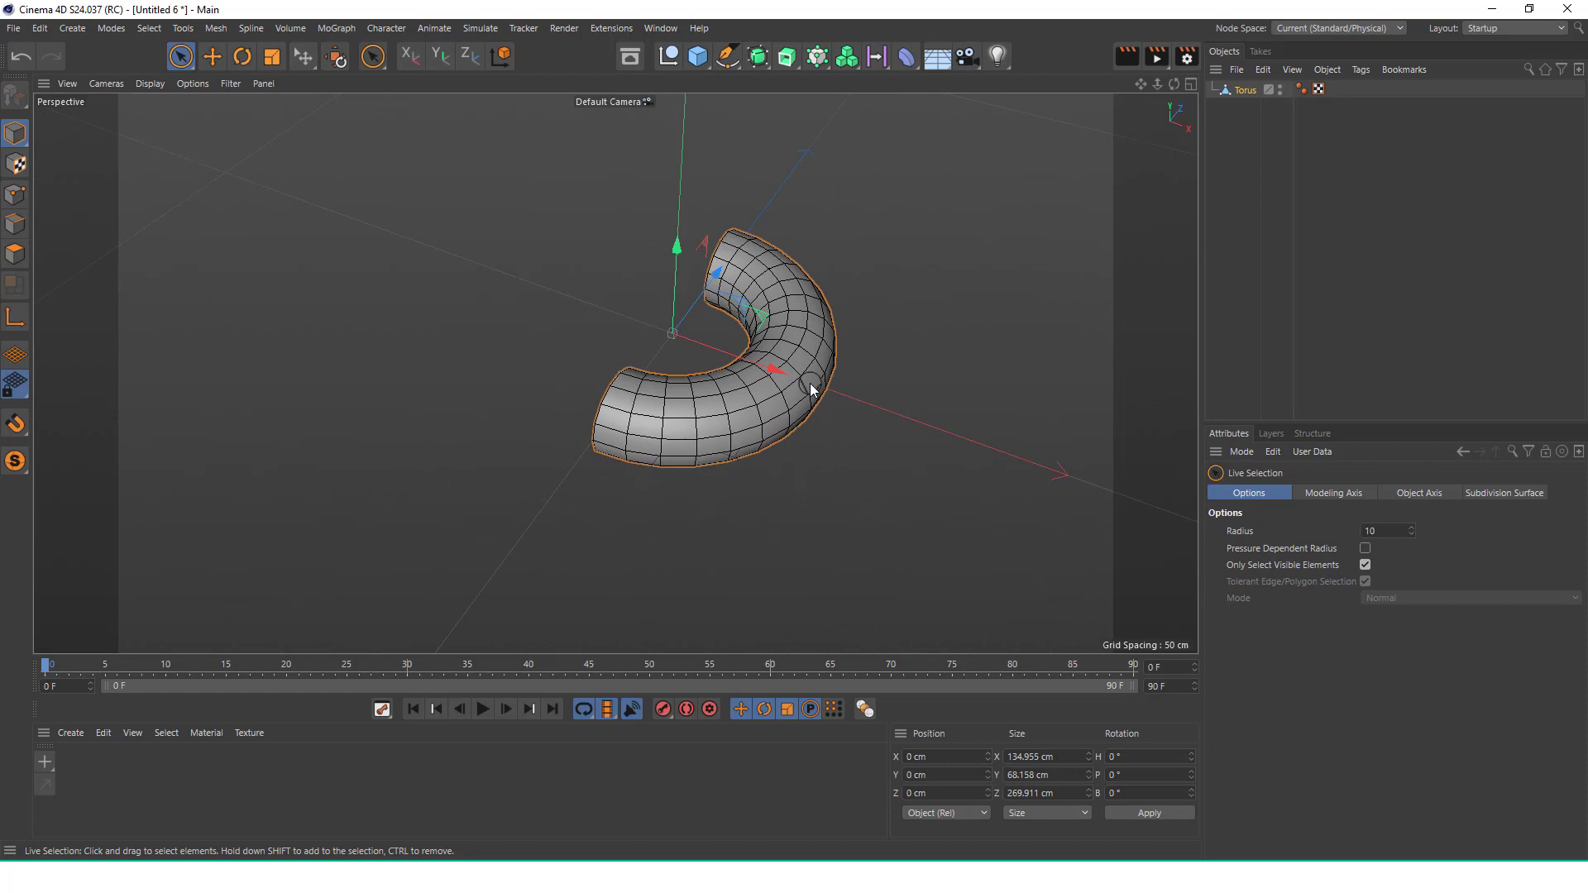
pyautogui.click(755, 55)
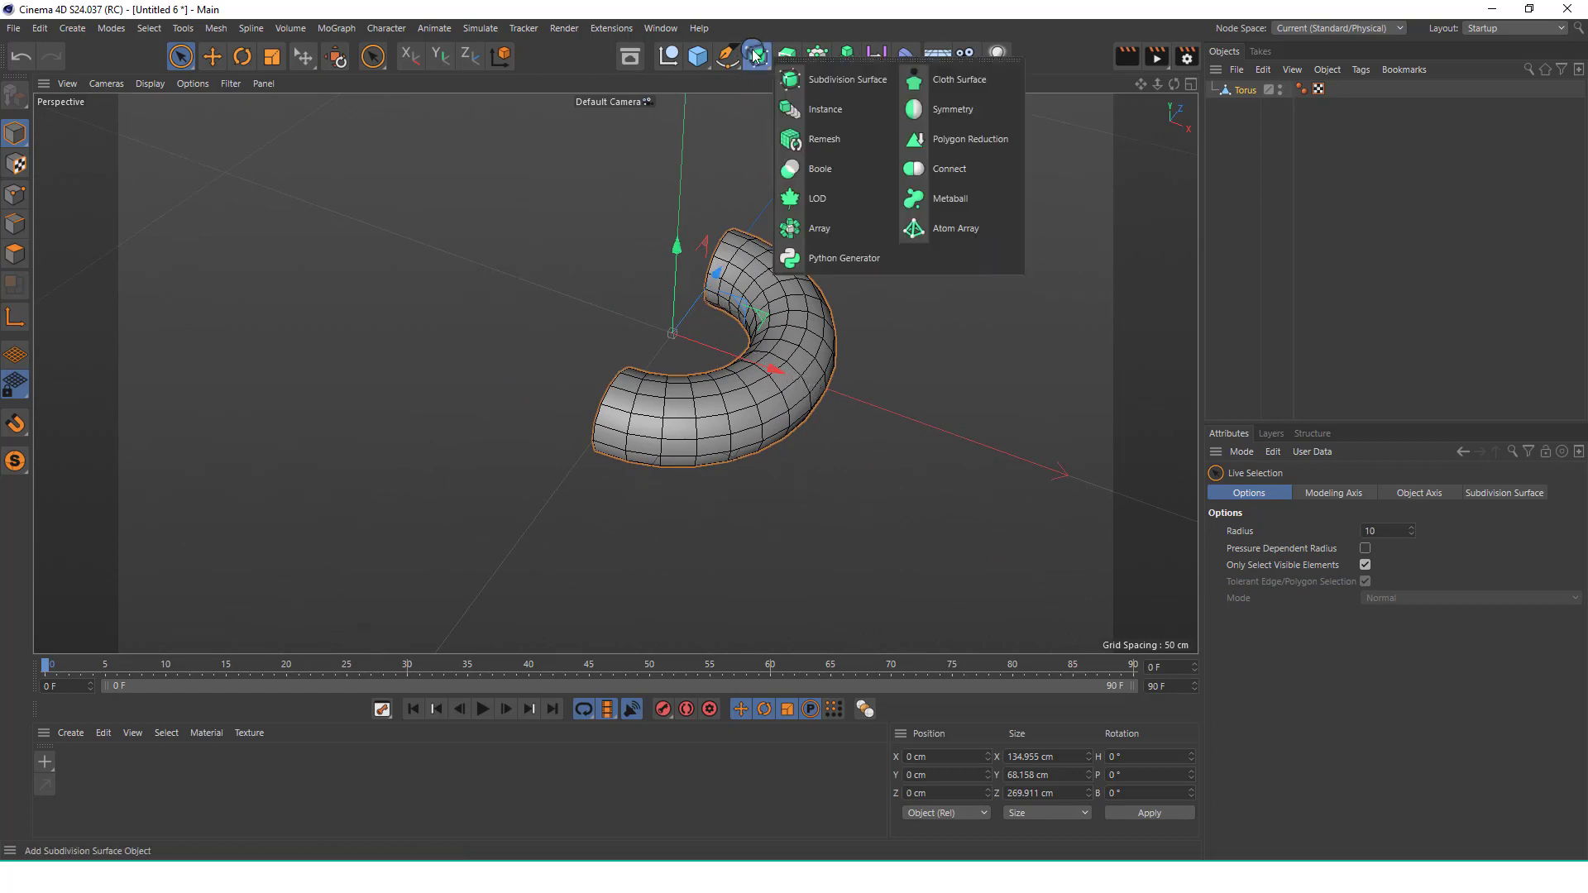
pyautogui.click(959, 121)
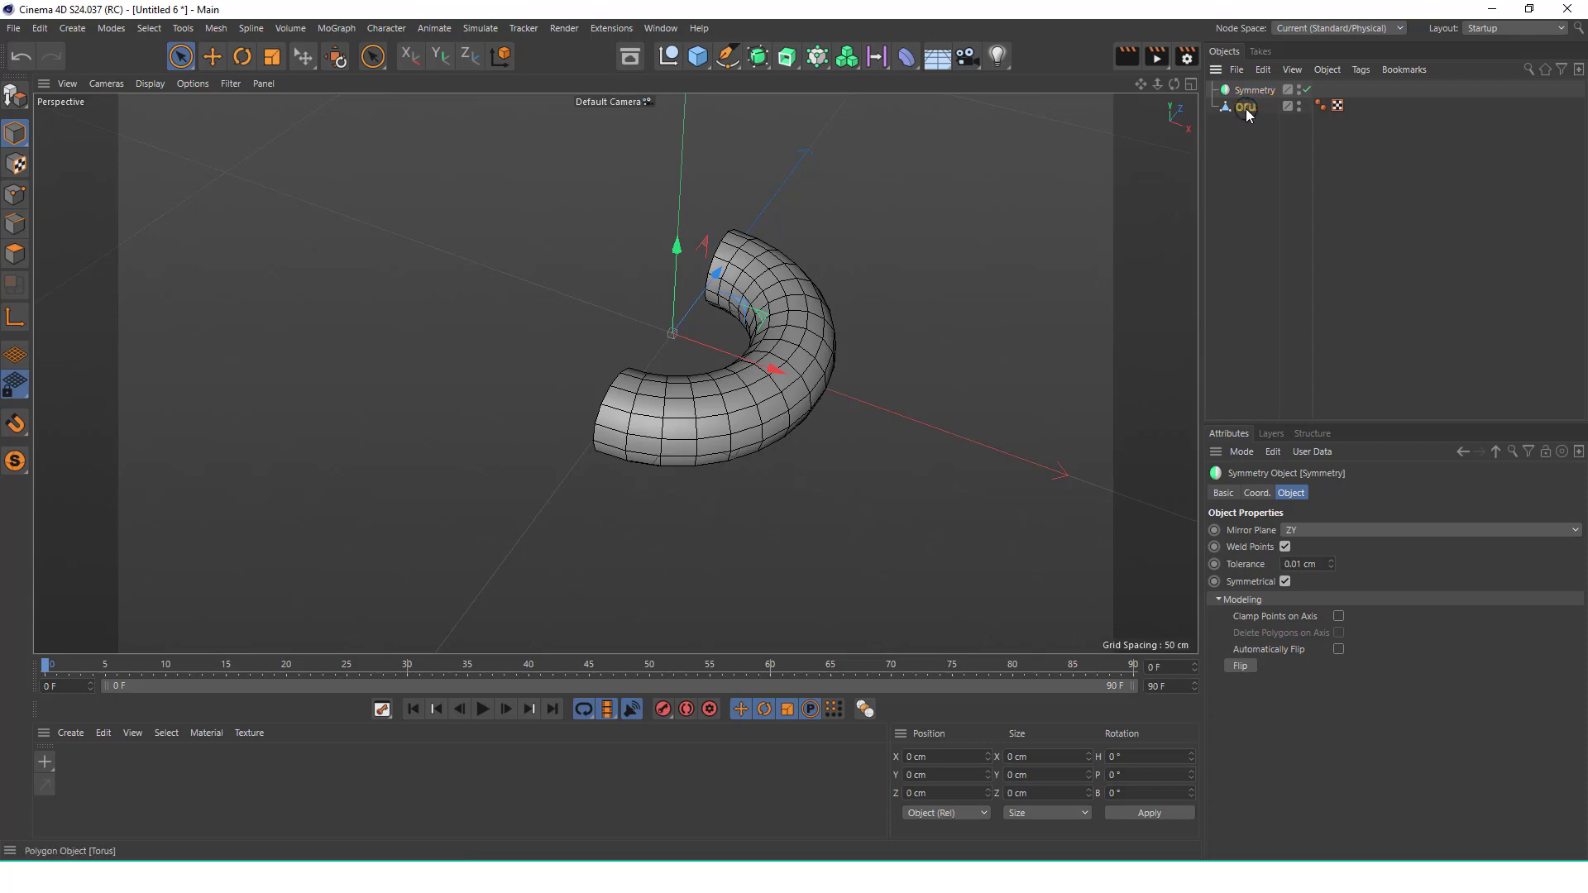
pyautogui.moveTo(1249, 113); pyautogui.dragTo(1254, 90)
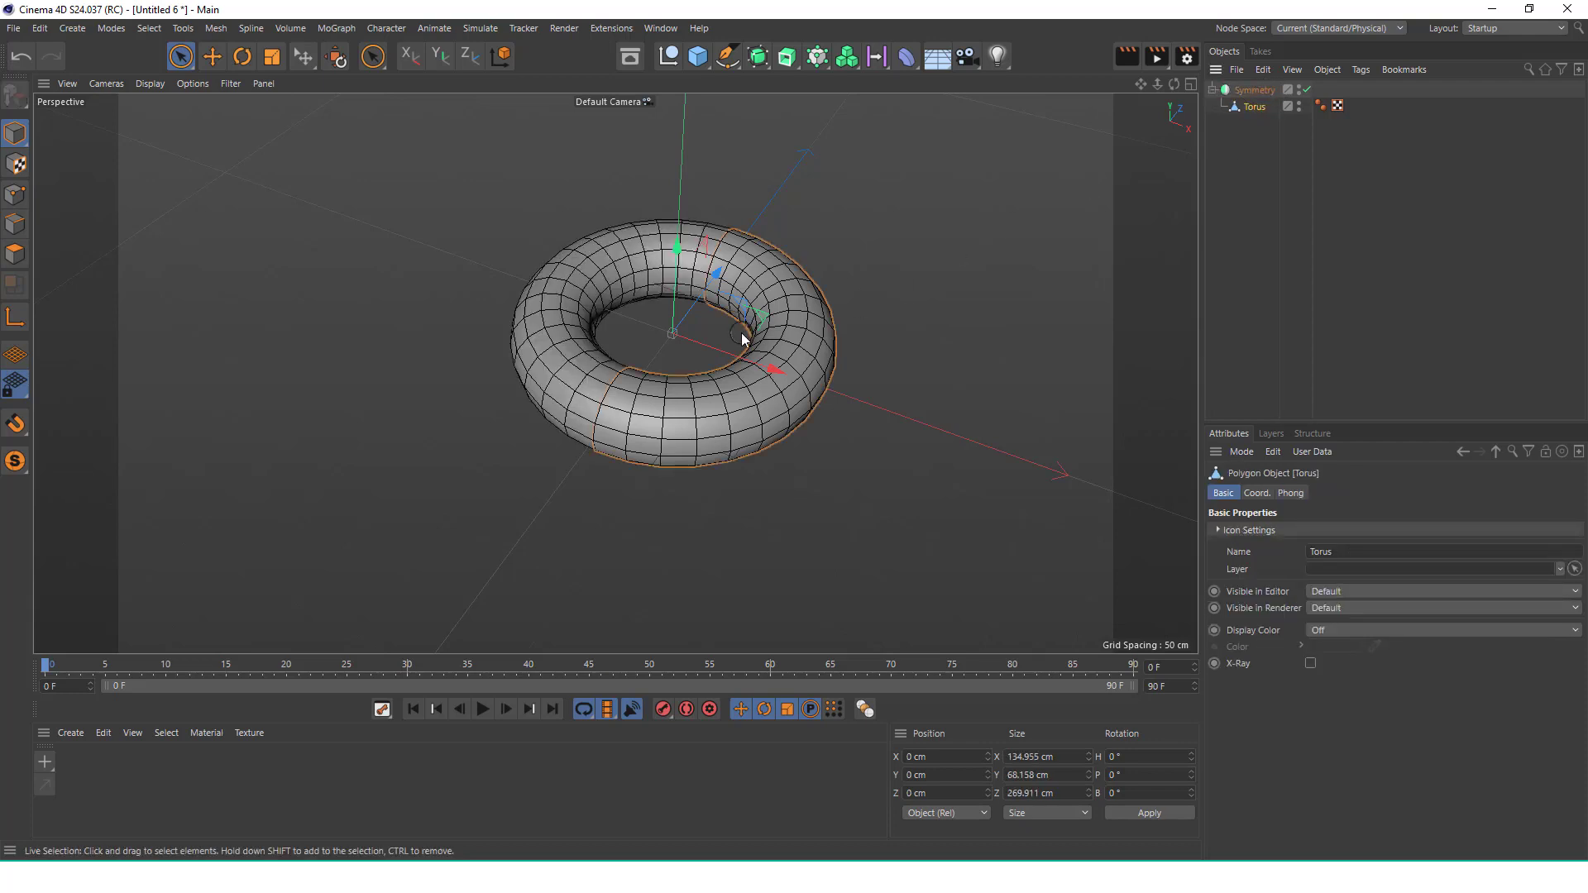
pyautogui.moveTo(786, 372)
pyautogui.mouseDown()
pyautogui.moveTo(870, 393)
pyautogui.moveTo(784, 381)
pyautogui.mouseUp()
pyautogui.hotkey('ctrl', 'z')
# Select the half torus's points except the centre seam in the Top view and move them outward to about 150 cm in X
pyautogui.click(1191, 83)
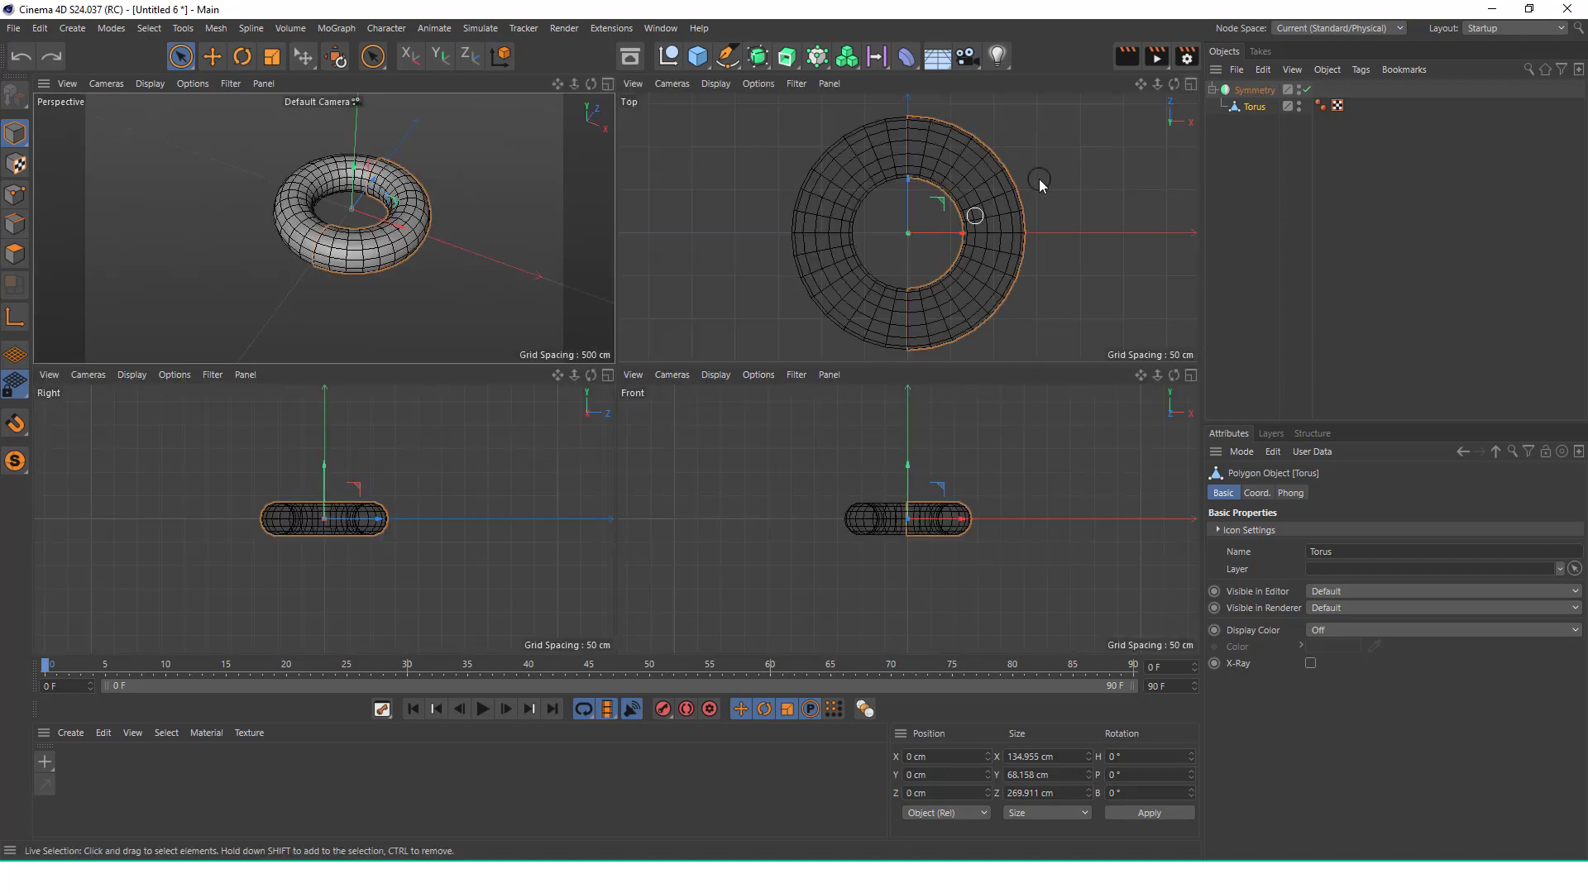
pyautogui.click(1191, 83)
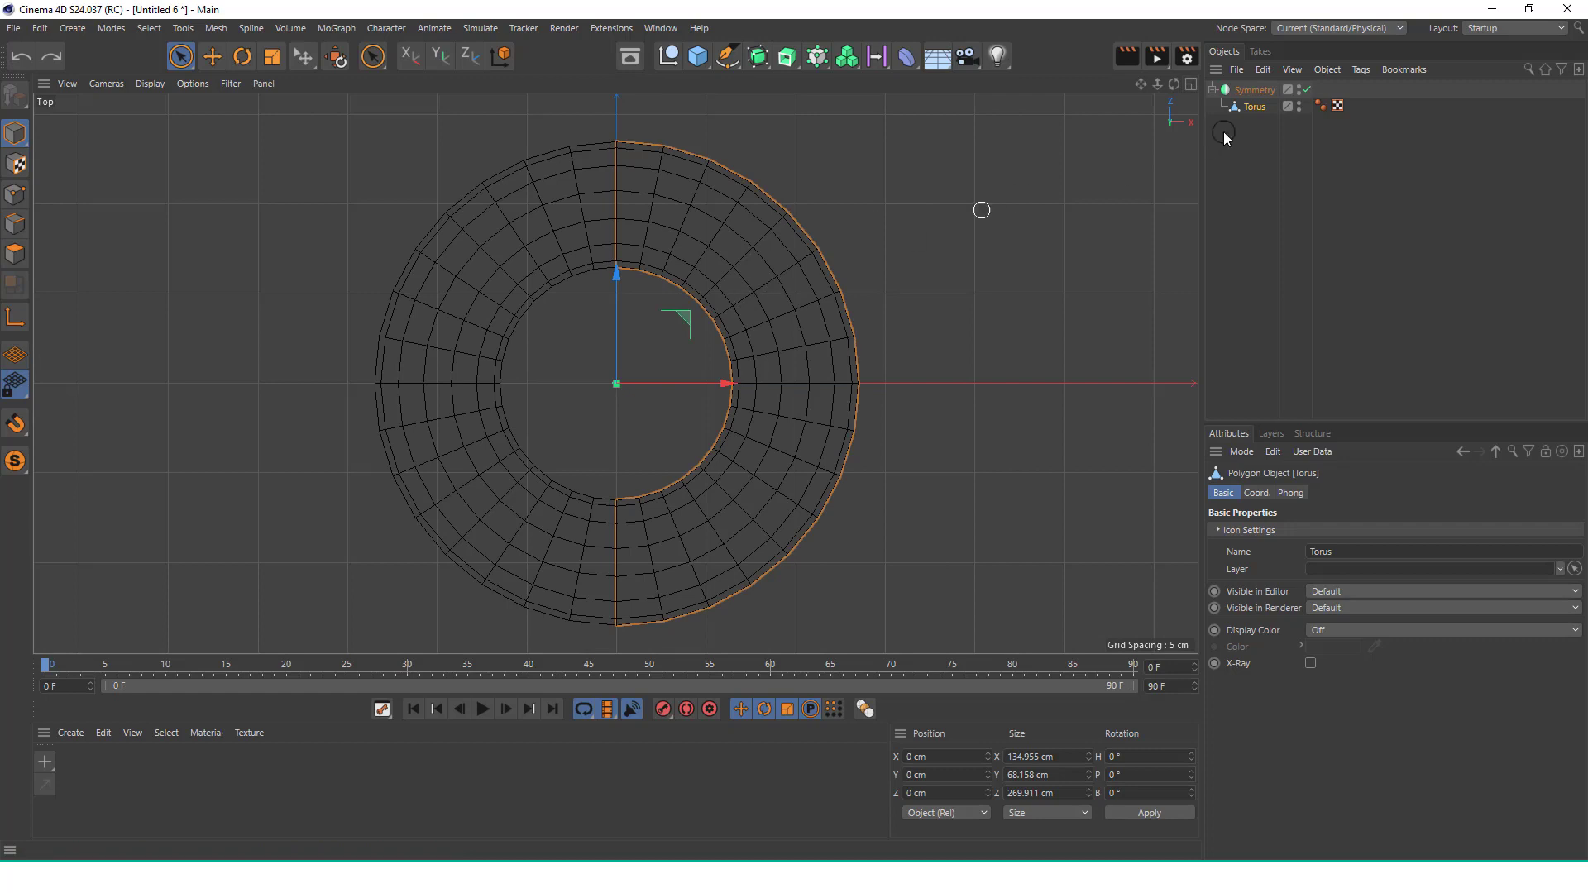
pyautogui.click(14, 194)
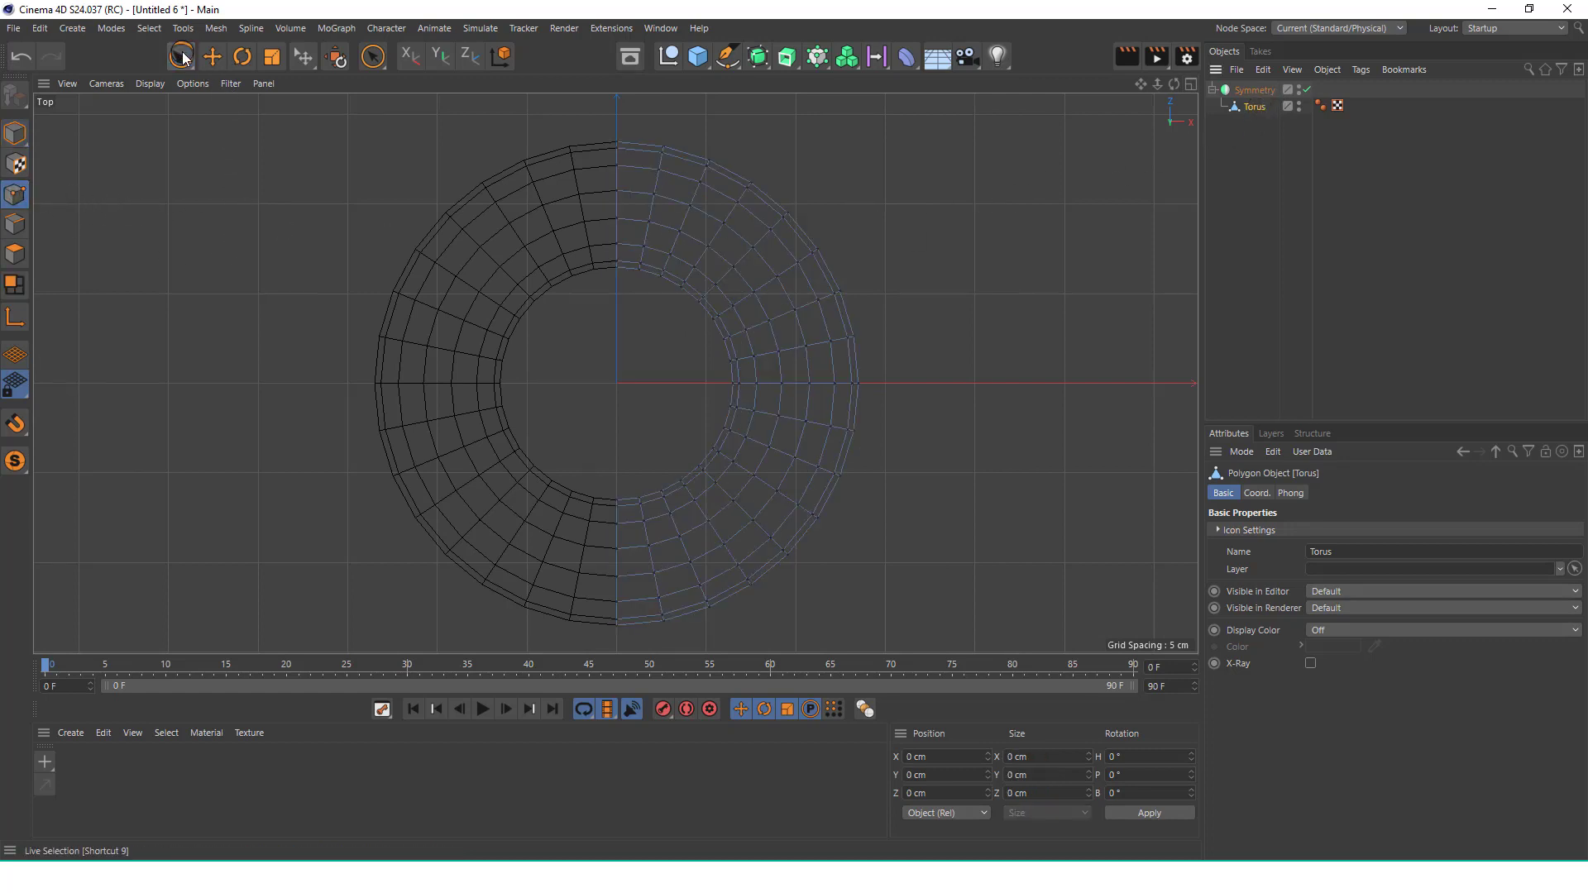
pyautogui.moveTo(182, 57); pyautogui.dragTo(256, 109)
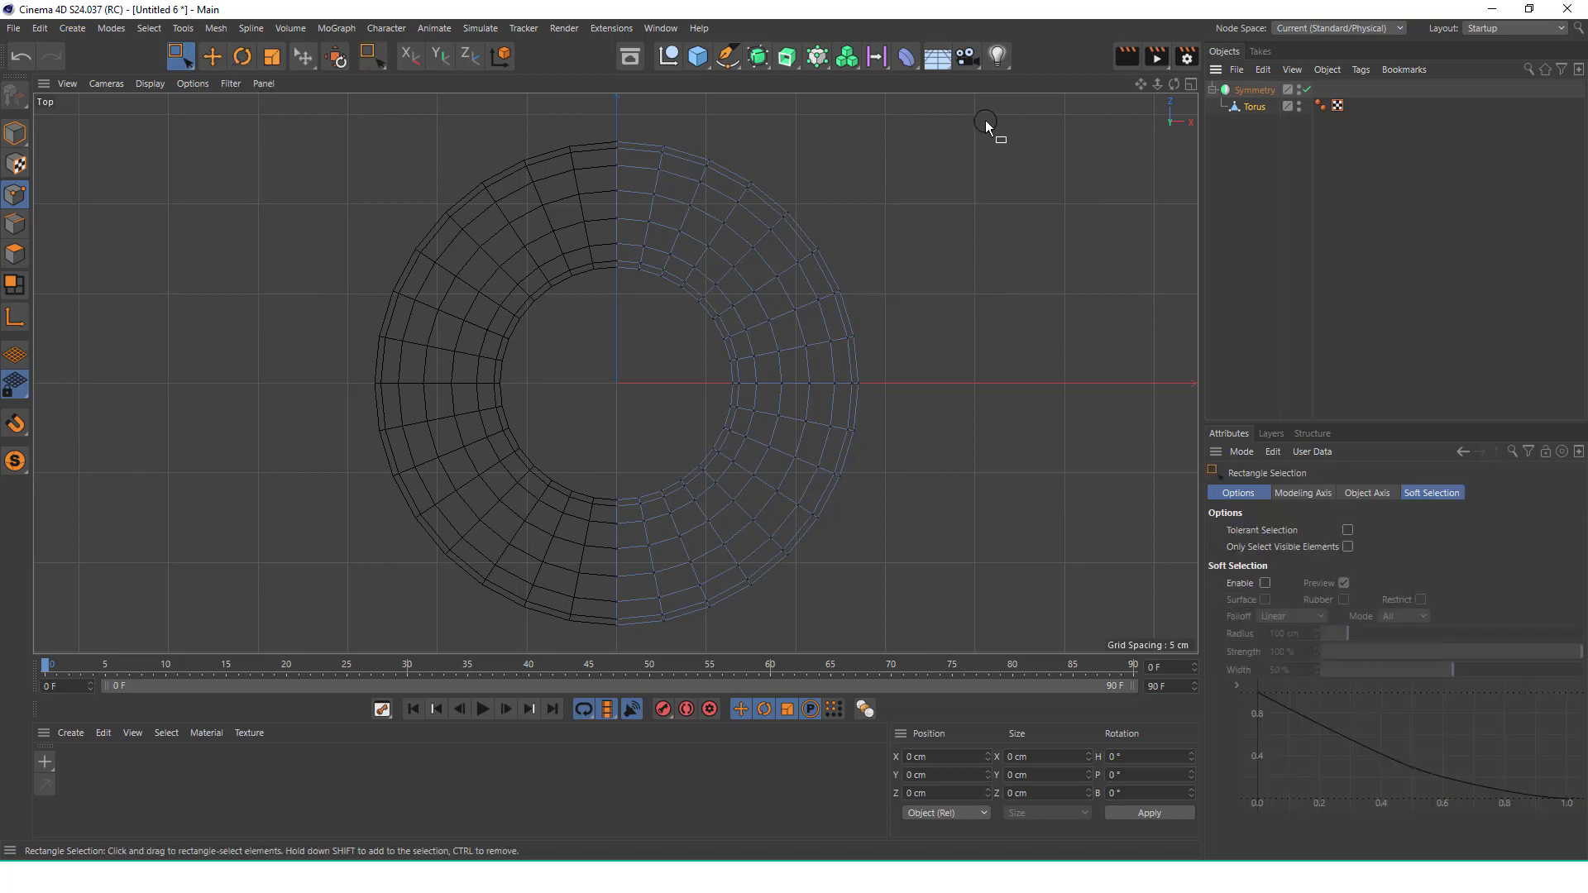
pyautogui.moveTo(994, 117); pyautogui.dragTo(625, 652)
pyautogui.moveTo(857, 383); pyautogui.dragTo(993, 384)
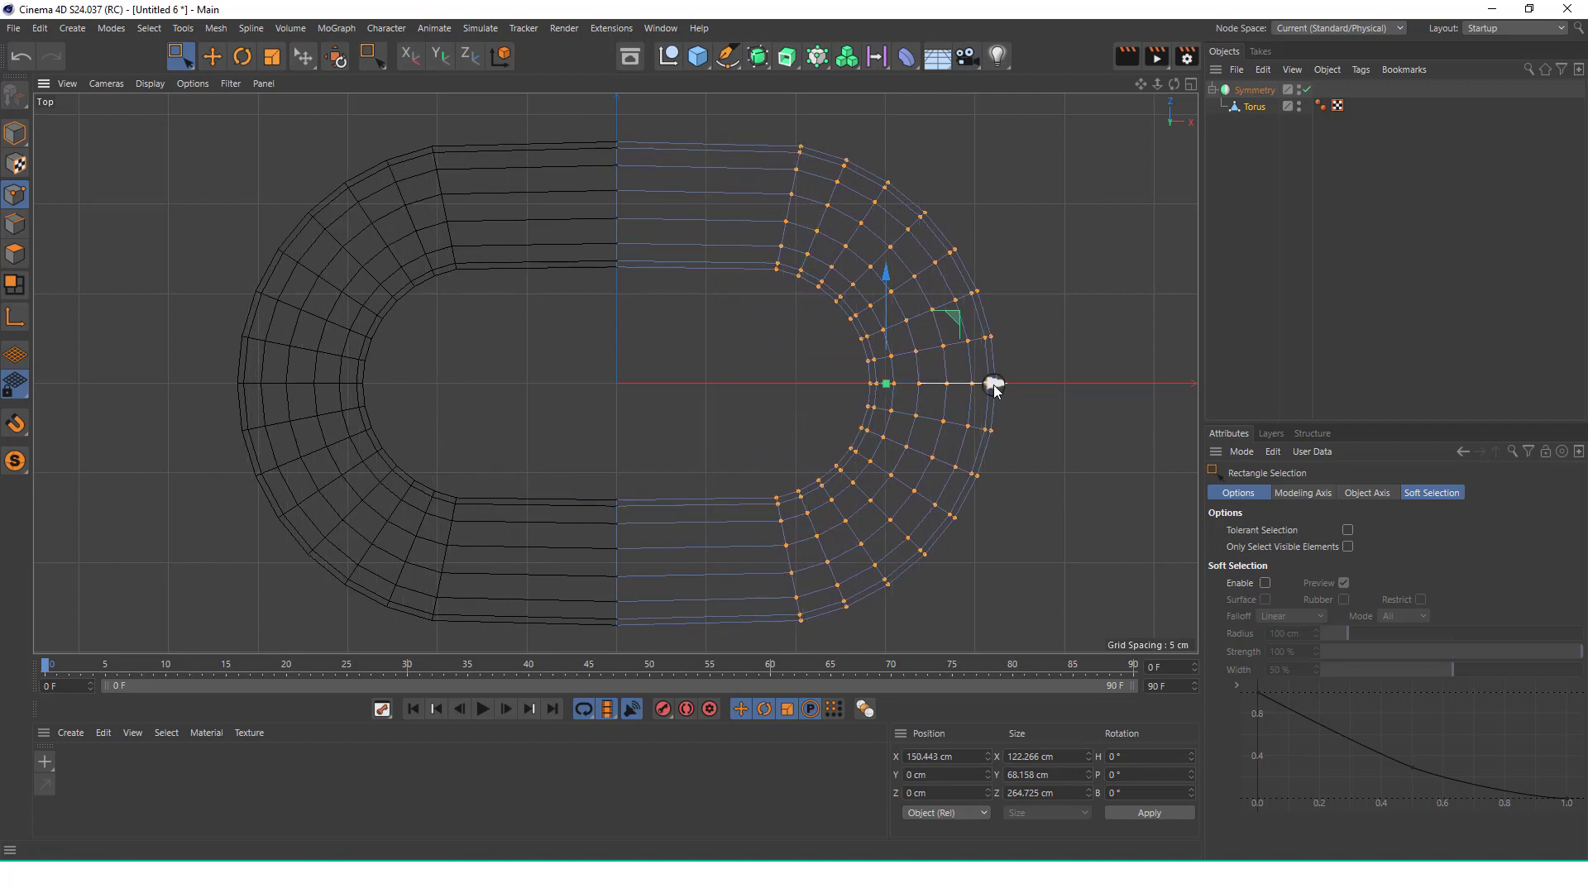
pyautogui.click(15, 133)
# Examine the elongated link in the perspective view with the Live Selection tool active
pyautogui.click(1190, 83)
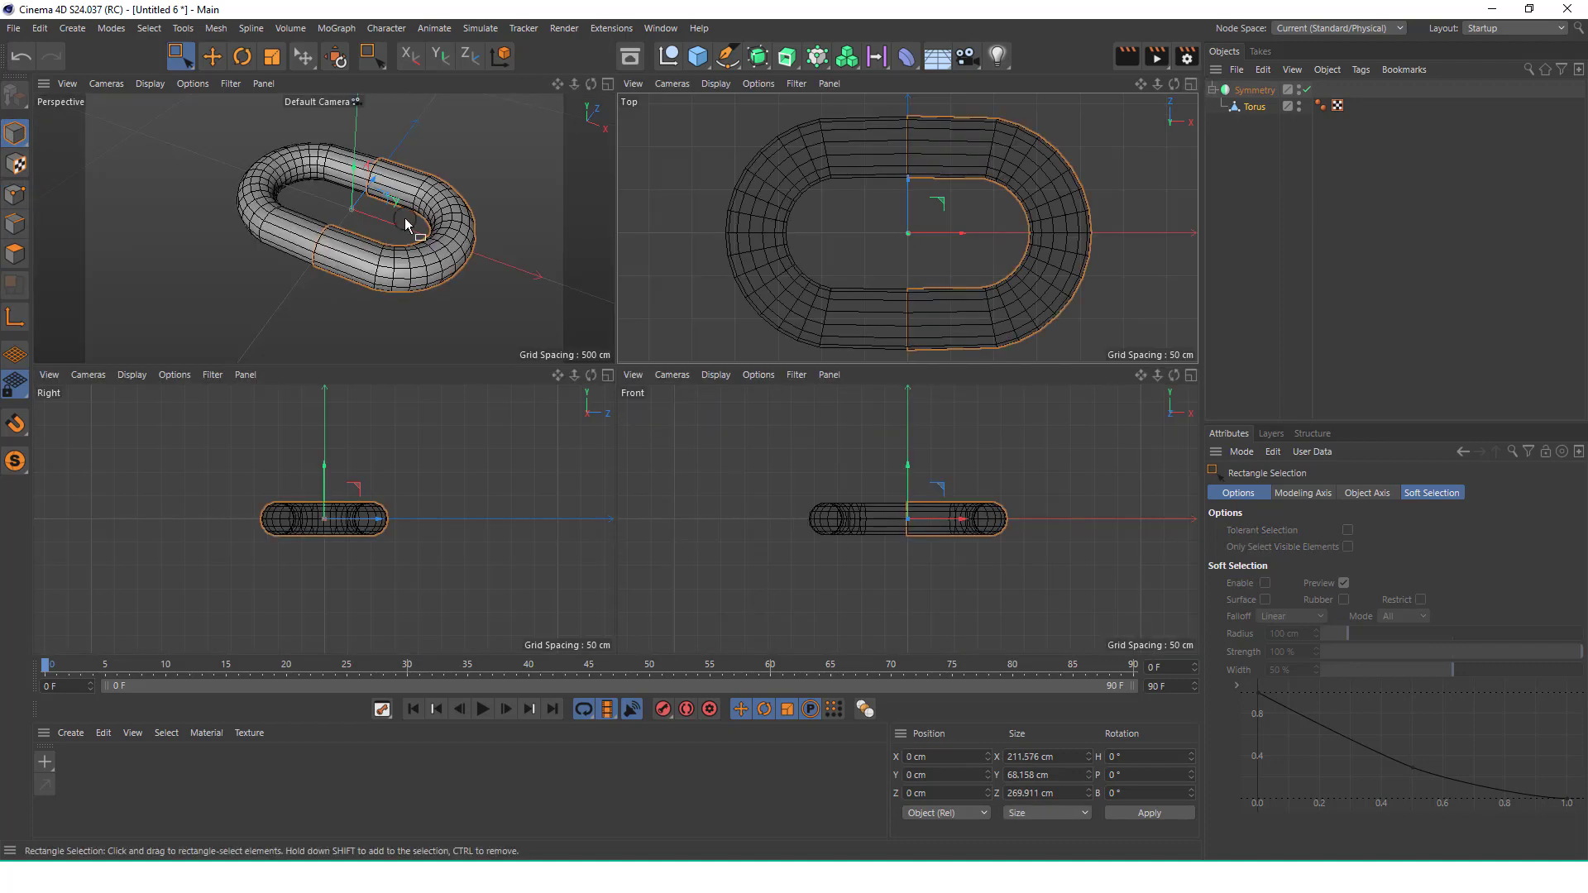
pyautogui.click(608, 83)
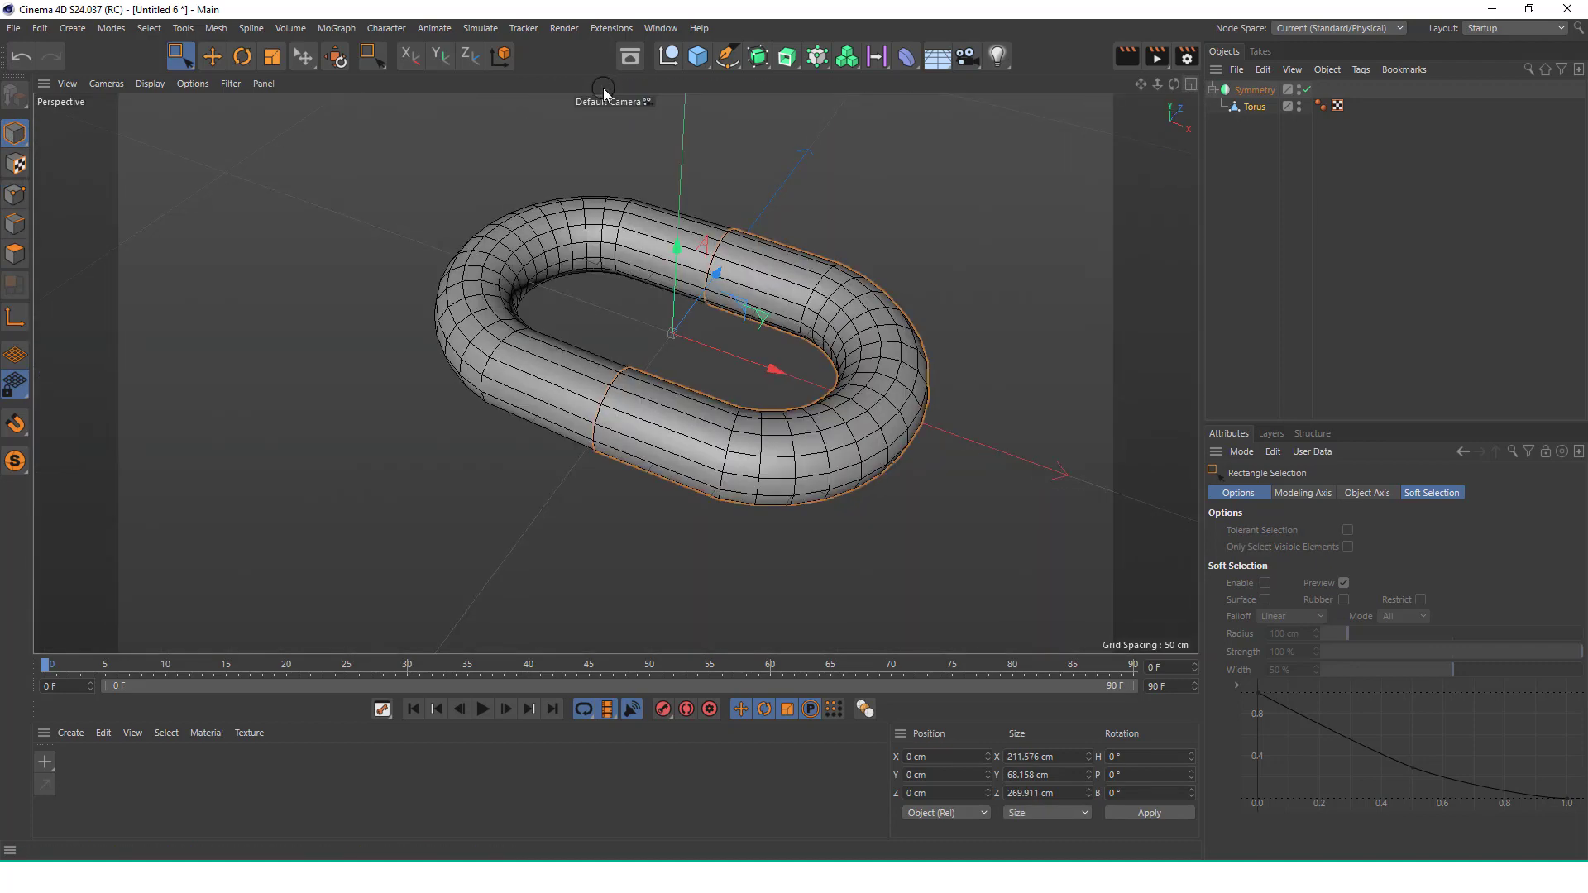
pyautogui.scroll(2, 693, 347)
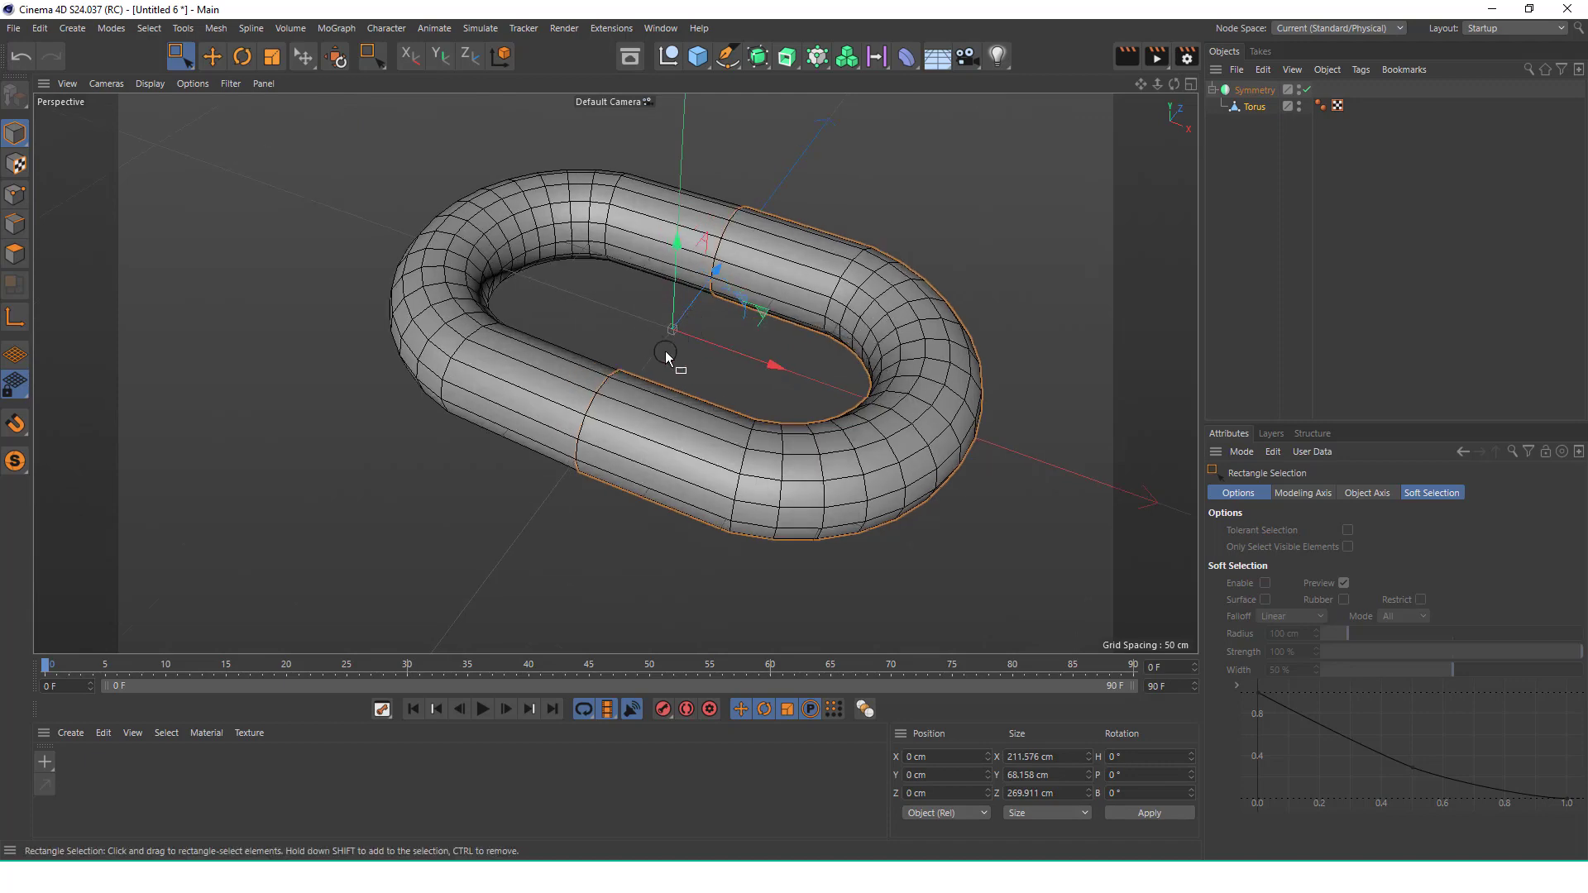
pyautogui.moveTo(666, 353)
pyautogui.keyDown('alt'); pyautogui.mouseDown()
pyautogui.moveTo(811, 390)
pyautogui.moveTo(690, 345)
pyautogui.mouseUp(); pyautogui.keyUp('alt')
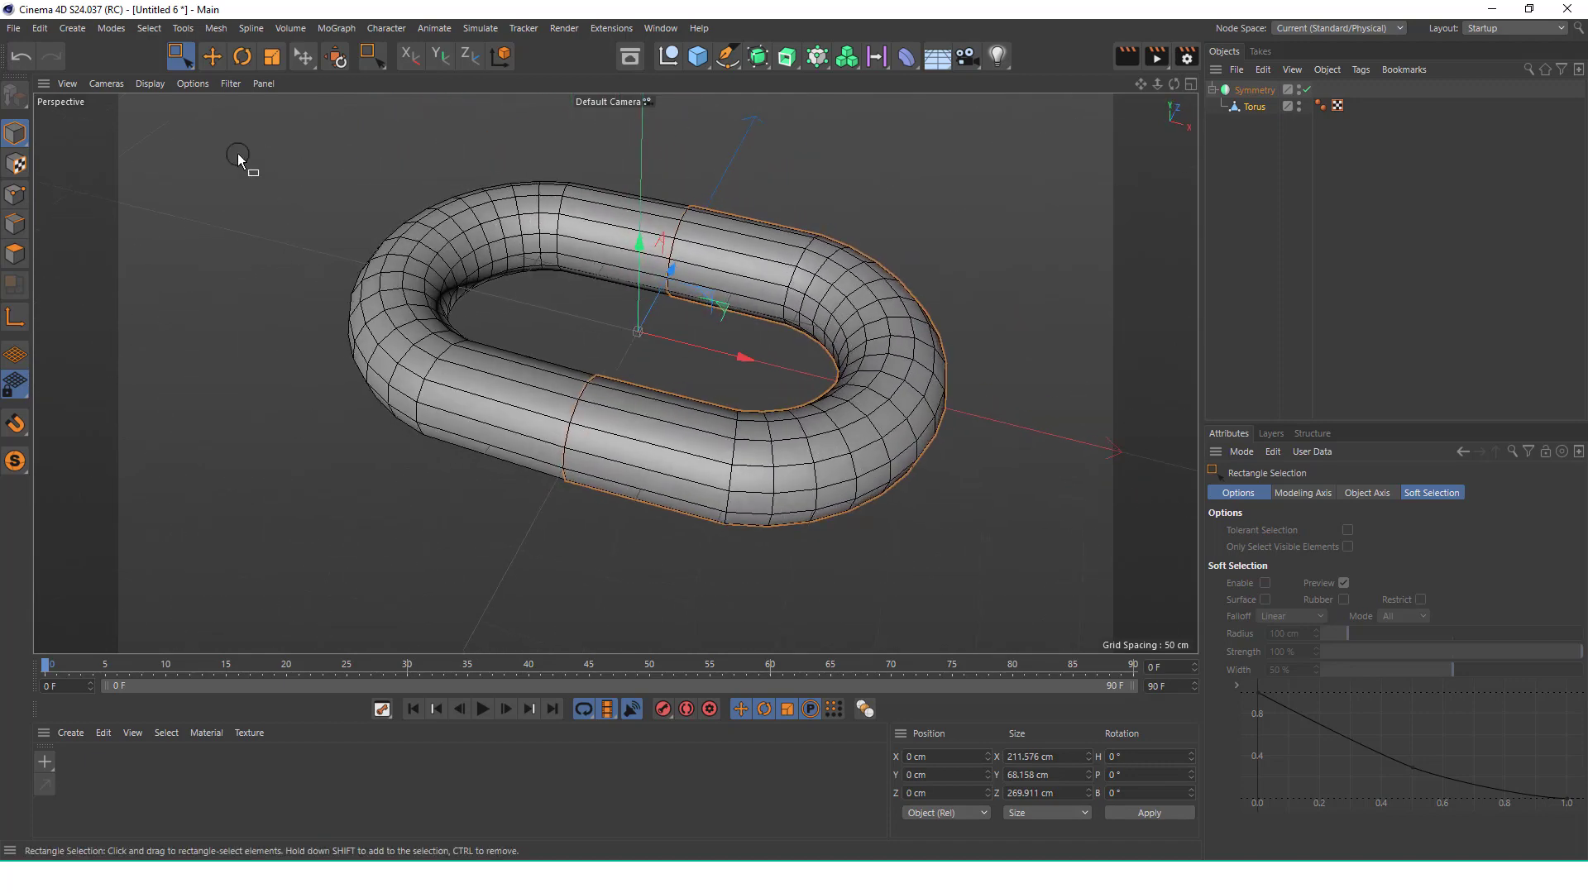
pyautogui.click(181, 56)
pyautogui.click(250, 82)
pyautogui.scroll(-2, 584, 254)
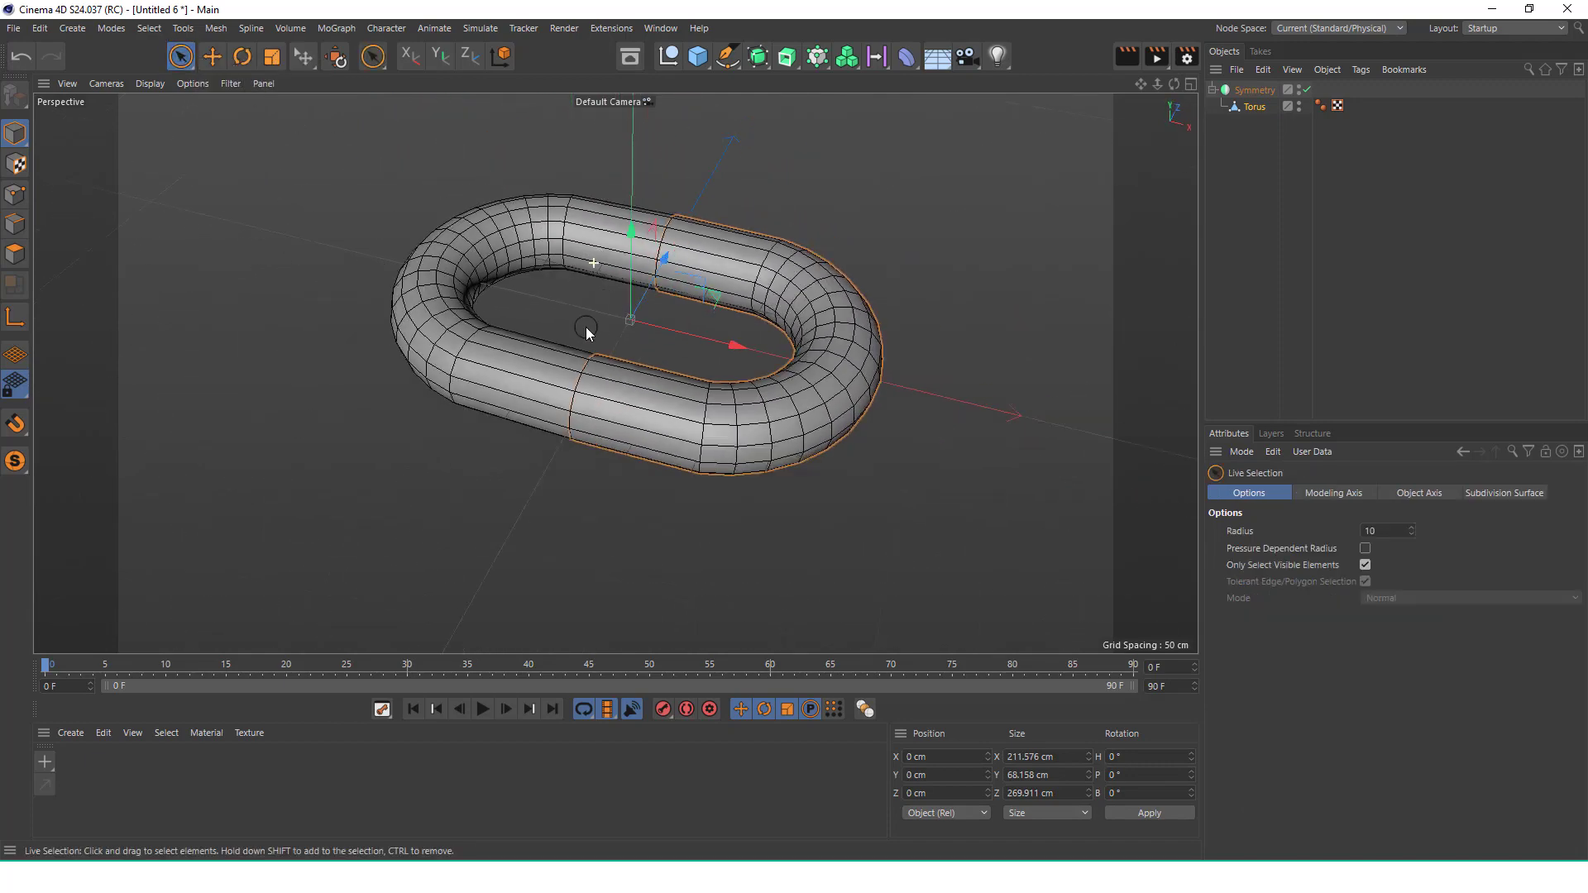
pyautogui.scroll(-3, 586, 331)
pyautogui.scroll(-2, 562, 298)
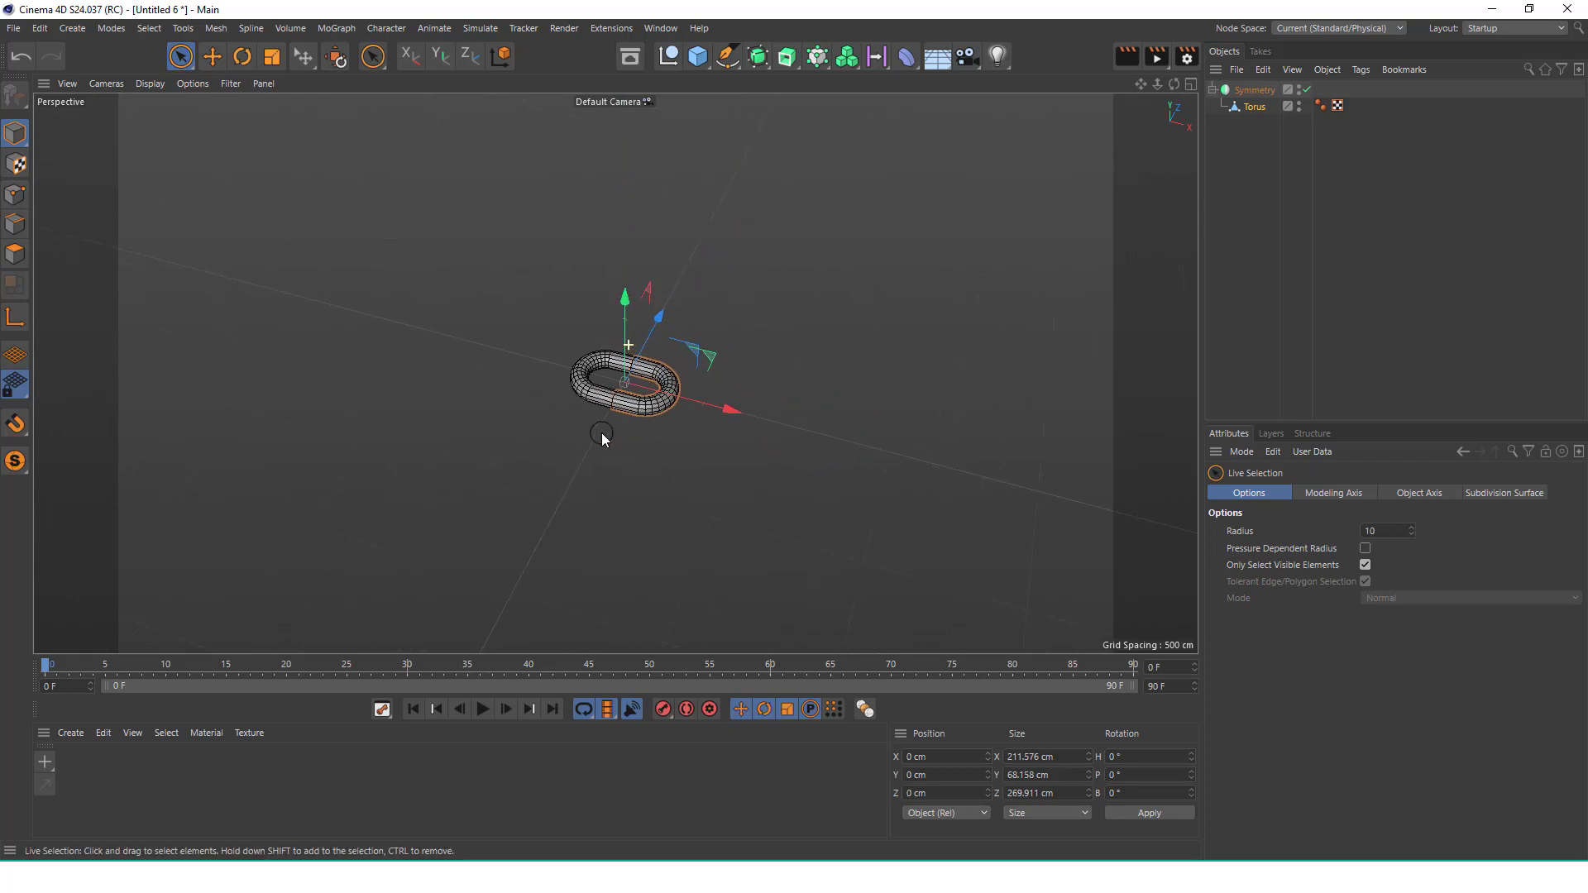
pyautogui.scroll(-2, 595, 451)
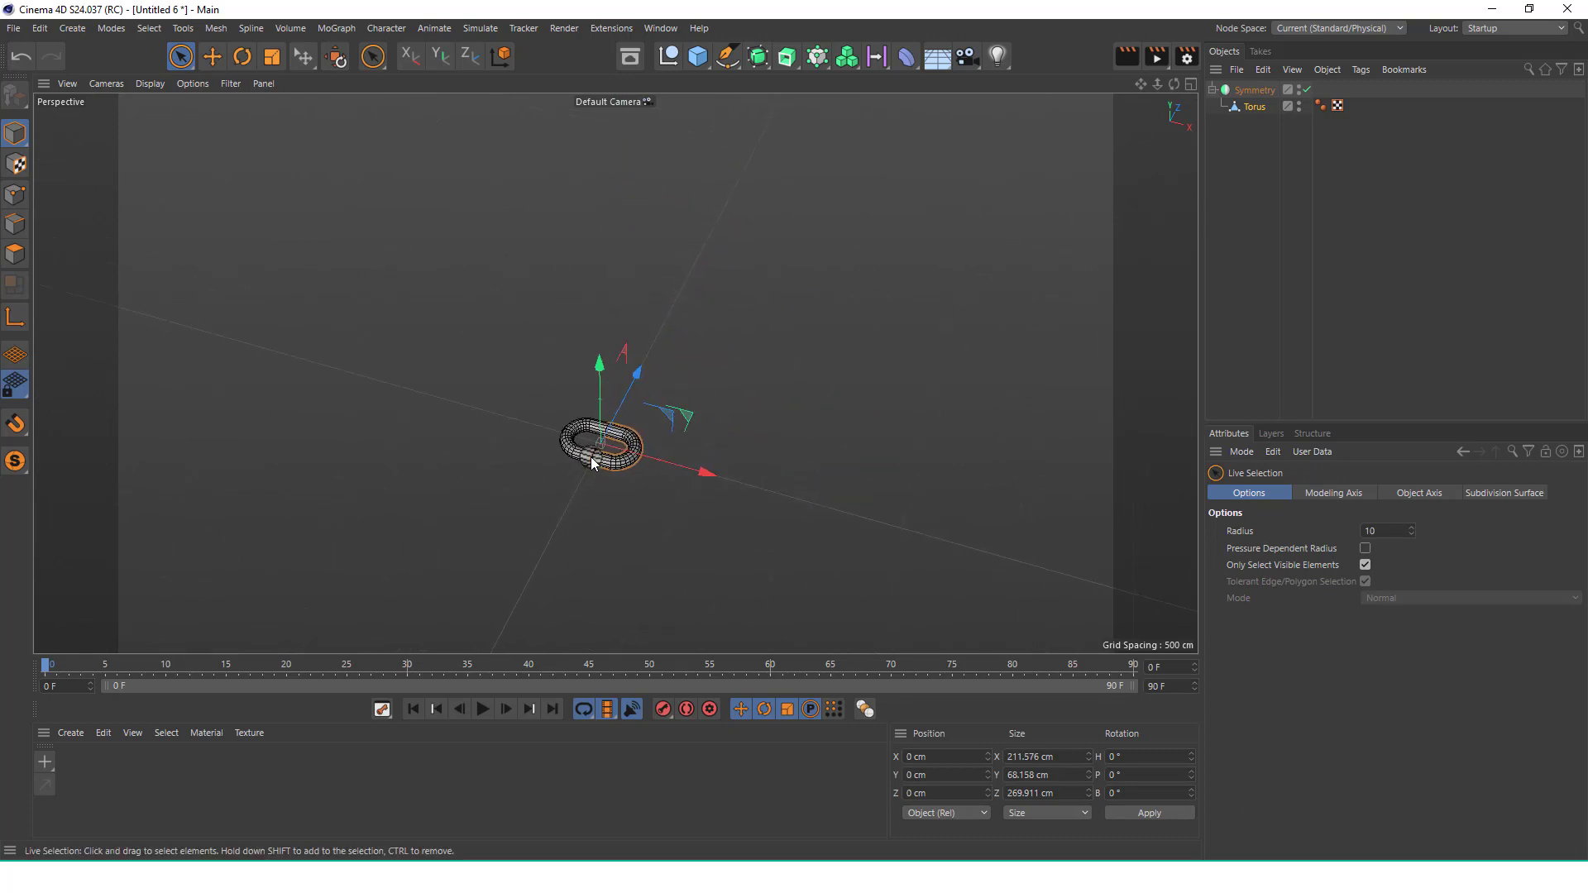
# Add a MoGraph Cloner and make the Symmetry object with its half torus a child of it
pyautogui.click(388, 30)
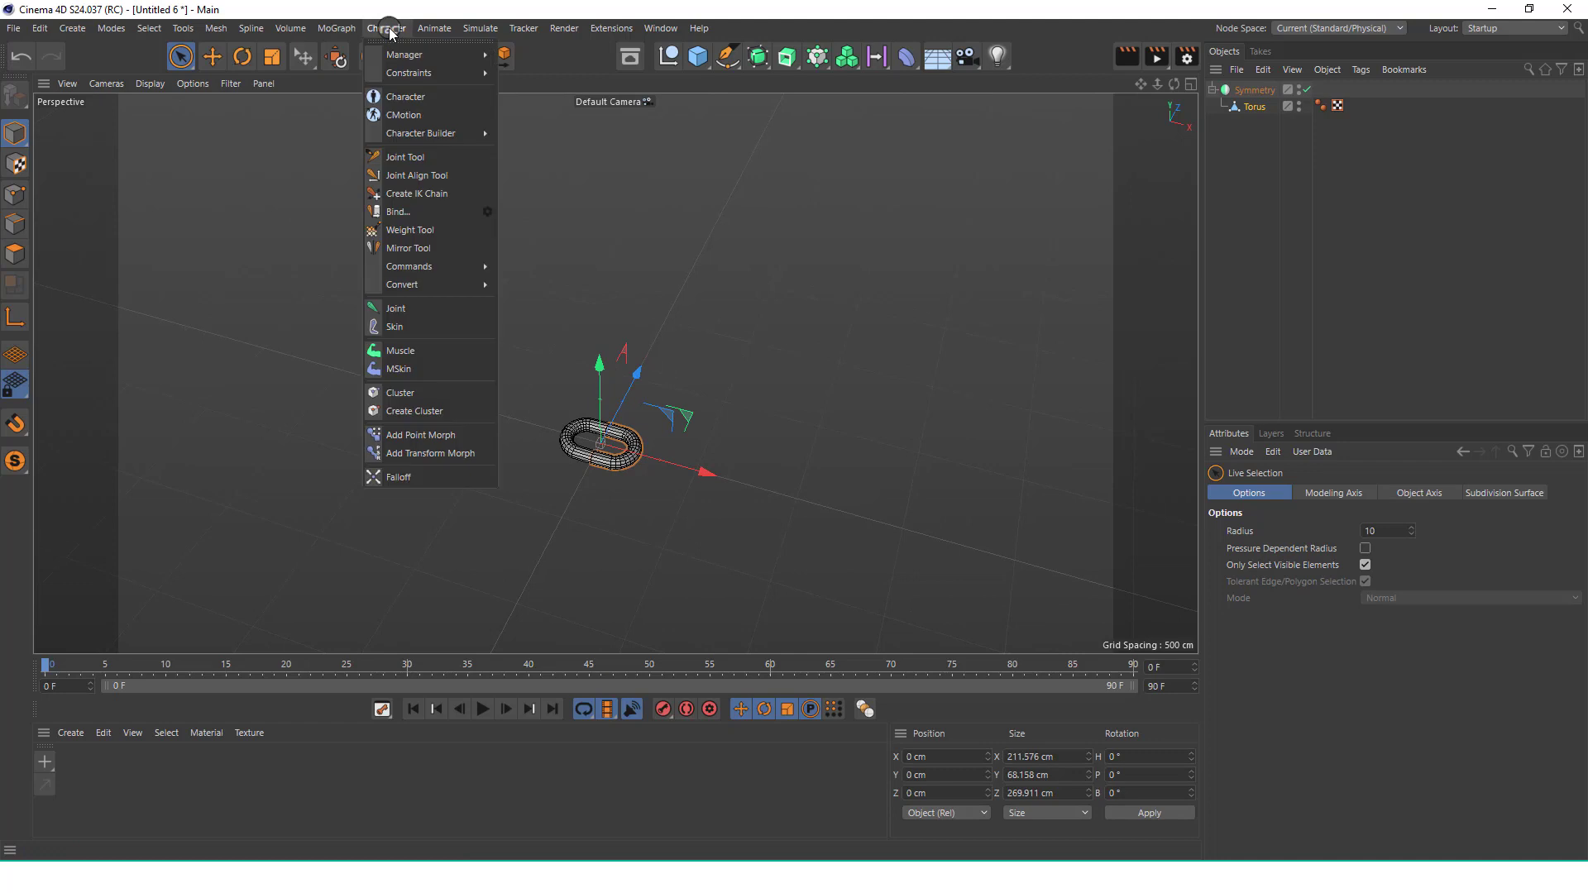
pyautogui.moveTo(343, 29)
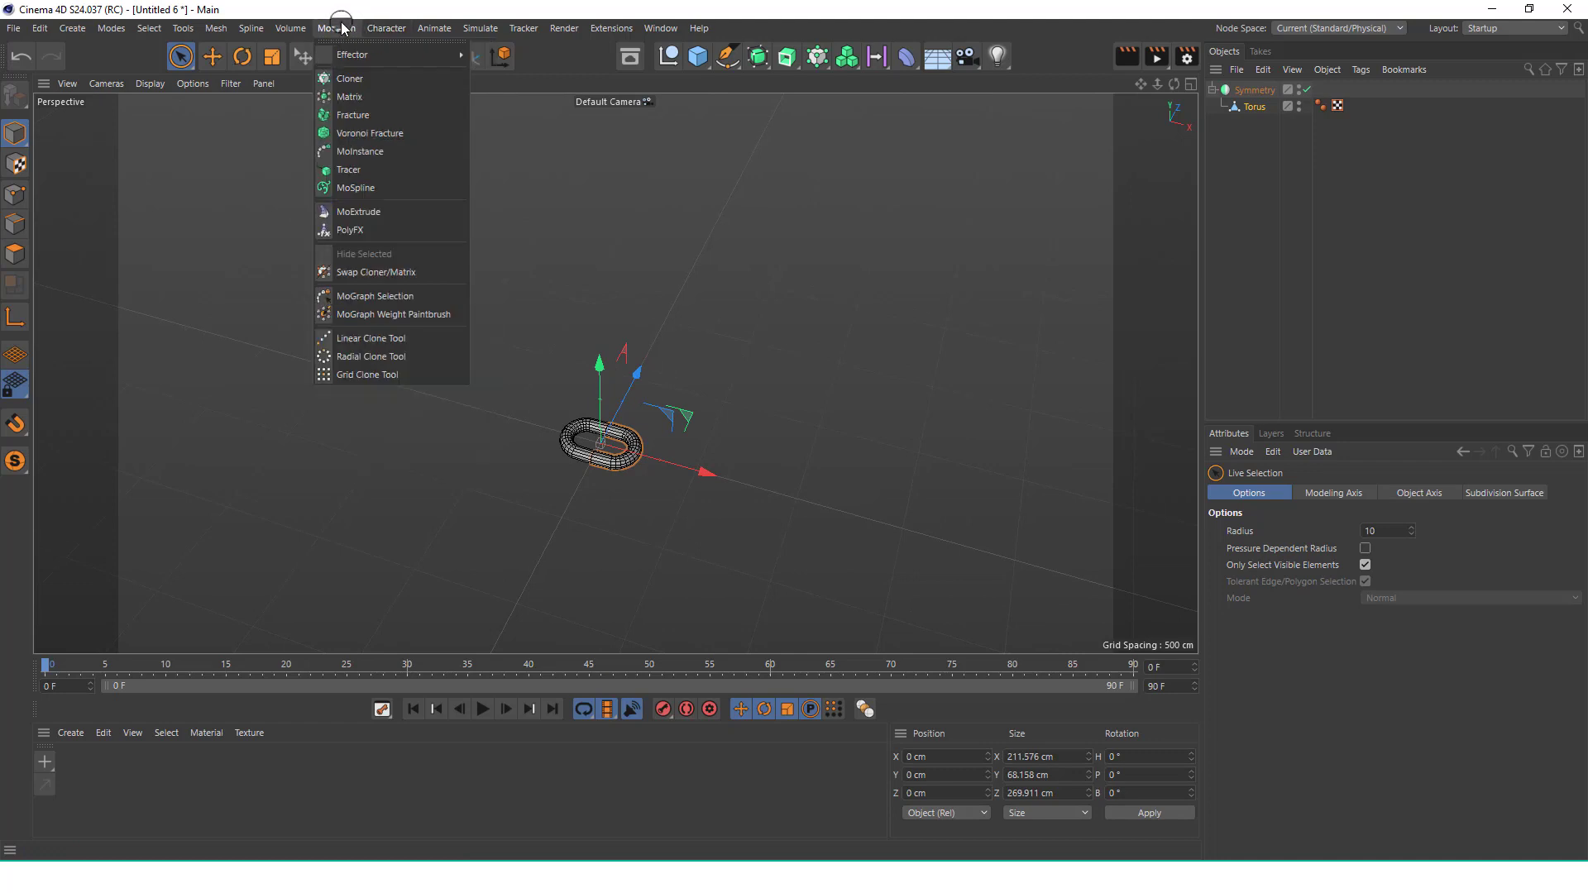
pyautogui.click(373, 78)
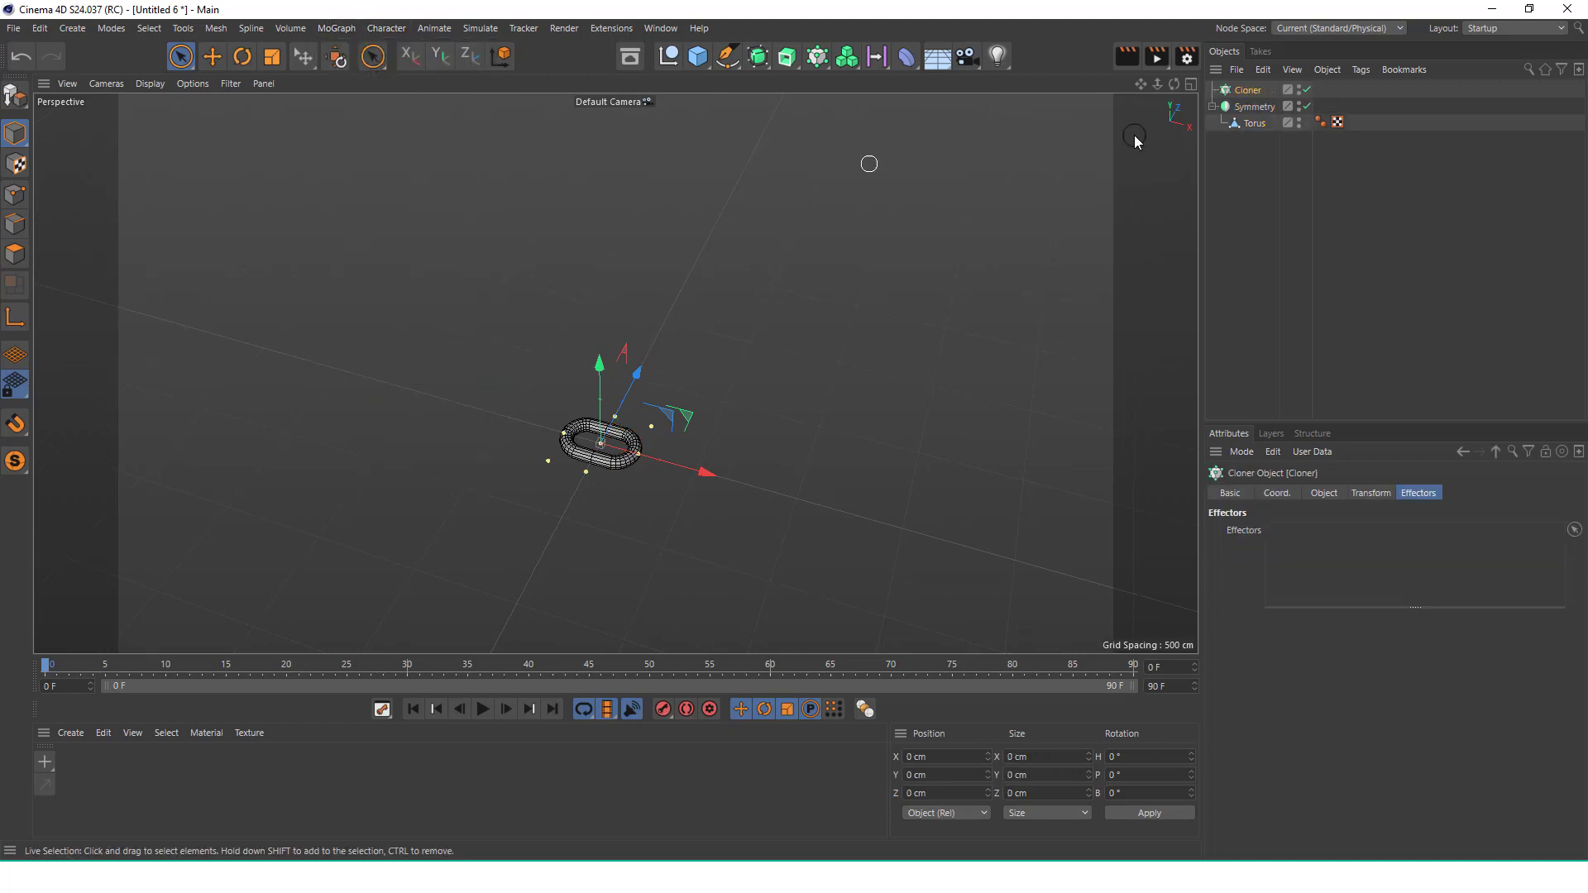
pyautogui.moveTo(1255, 107); pyautogui.dragTo(1255, 86)
pyautogui.click(1256, 87)
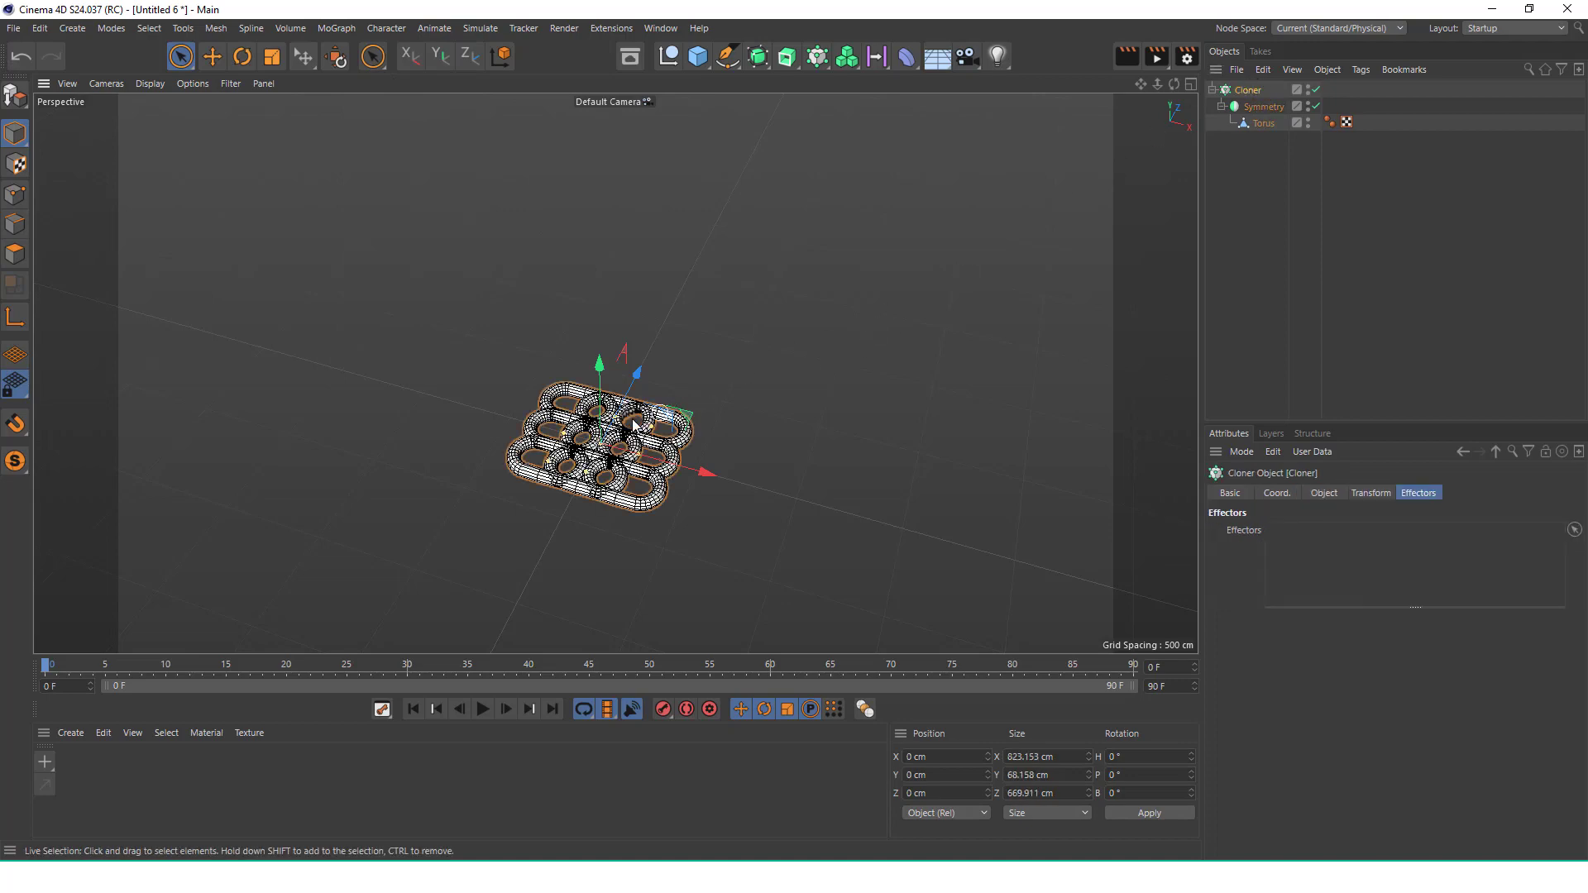
pyautogui.scroll(4, 603, 323)
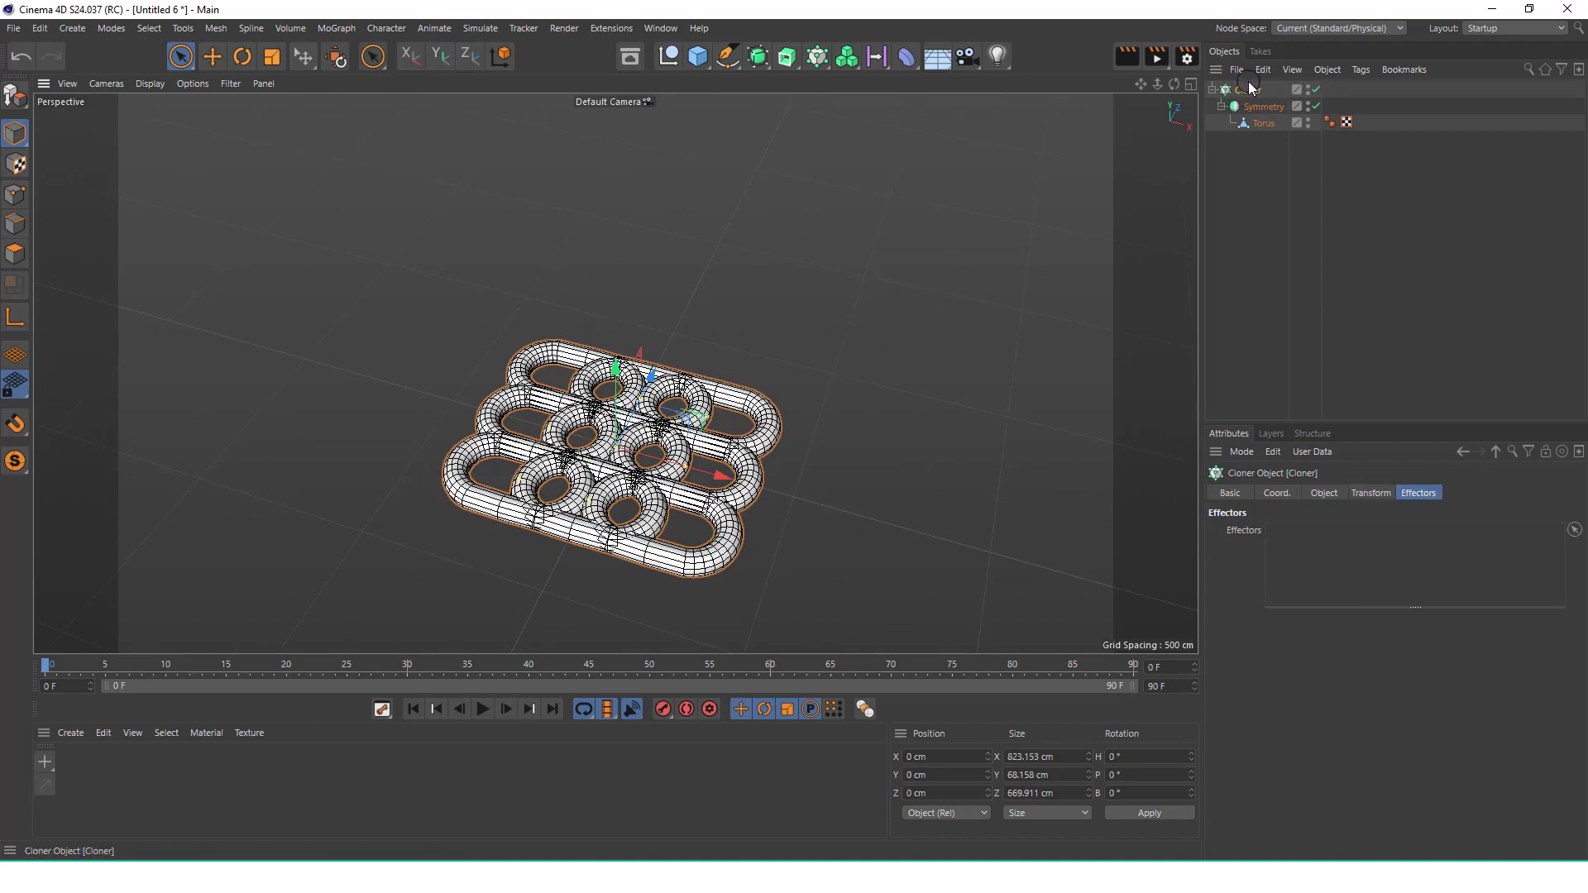
# Set the Cloner's mode to Linear and its clone count to 11
pyautogui.click(1324, 493)
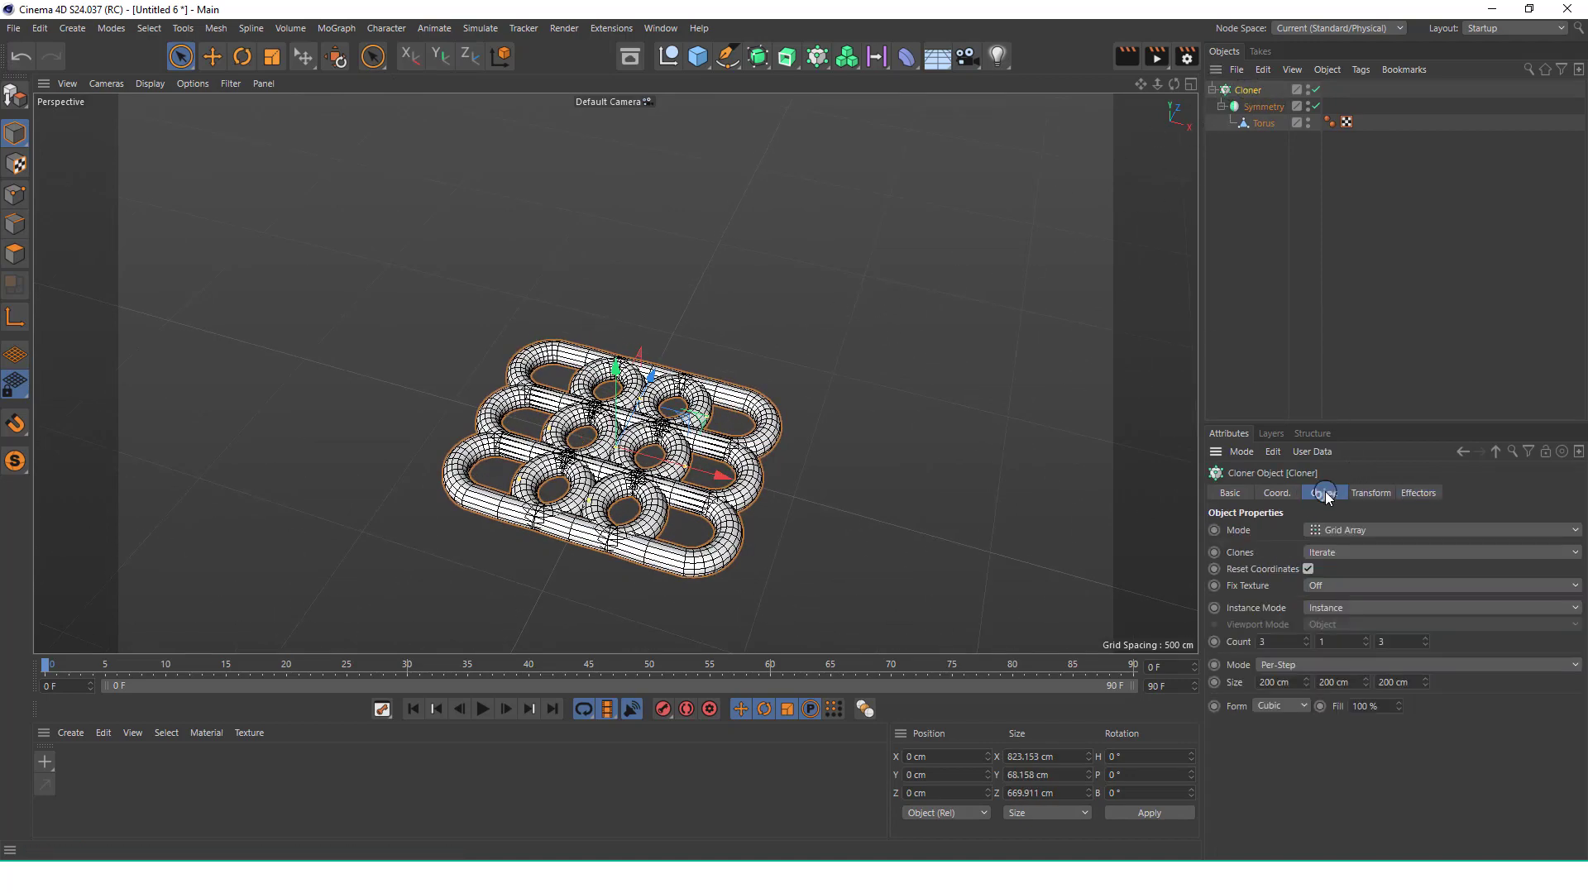
pyautogui.click(1379, 528)
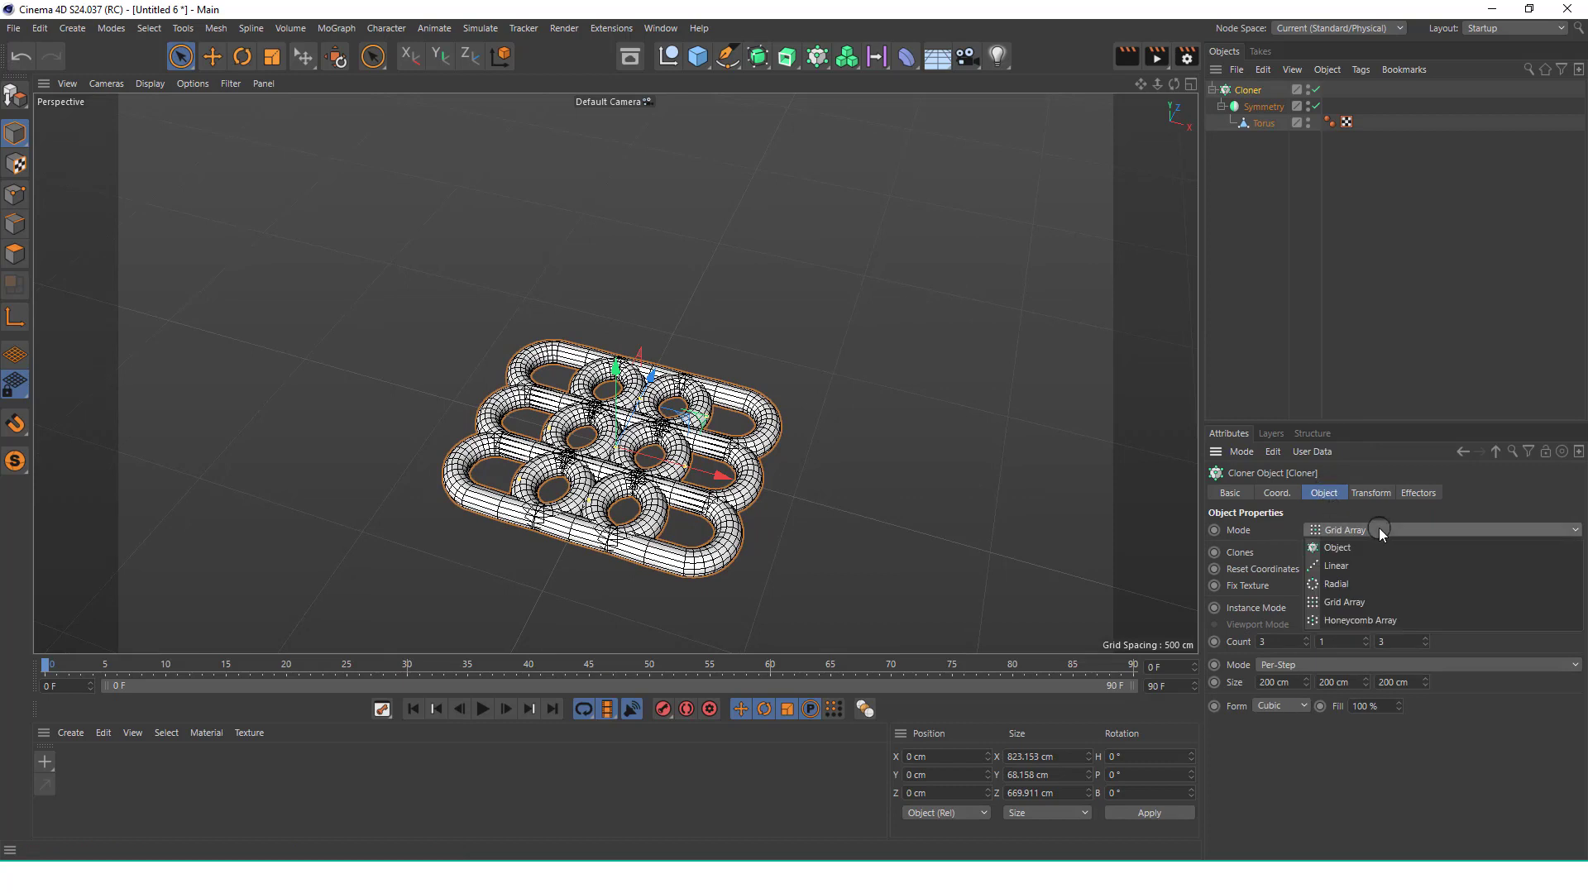
pyautogui.click(1367, 566)
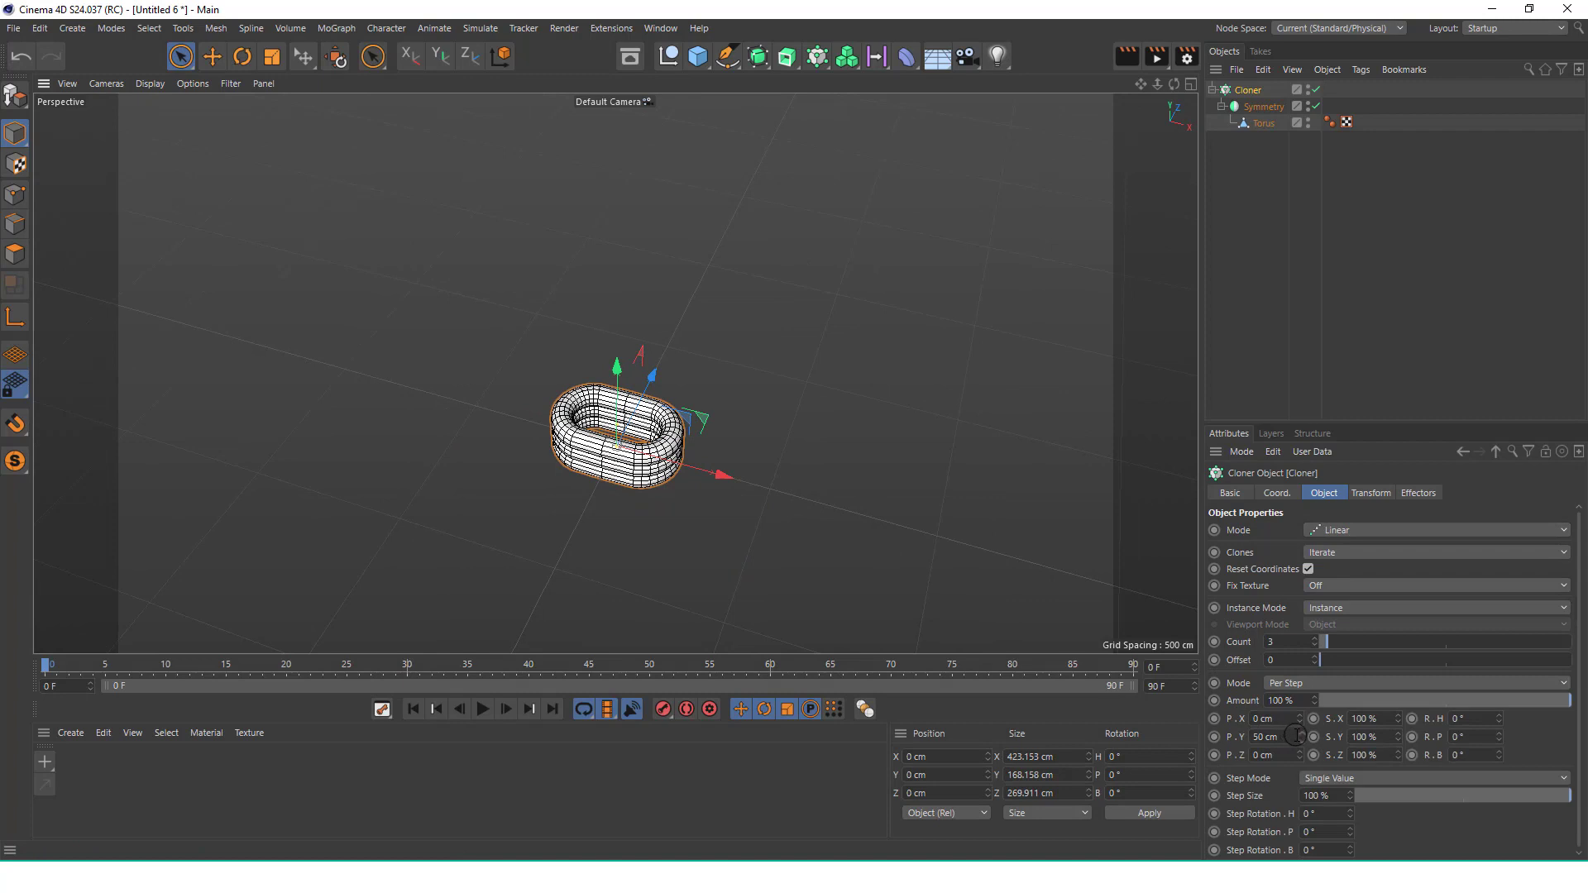
pyautogui.moveTo(1328, 641); pyautogui.dragTo(1348, 645)
# Rotate every clone upright by setting the Cloner's transform rotation R.B to 90°
pyautogui.click(1386, 493)
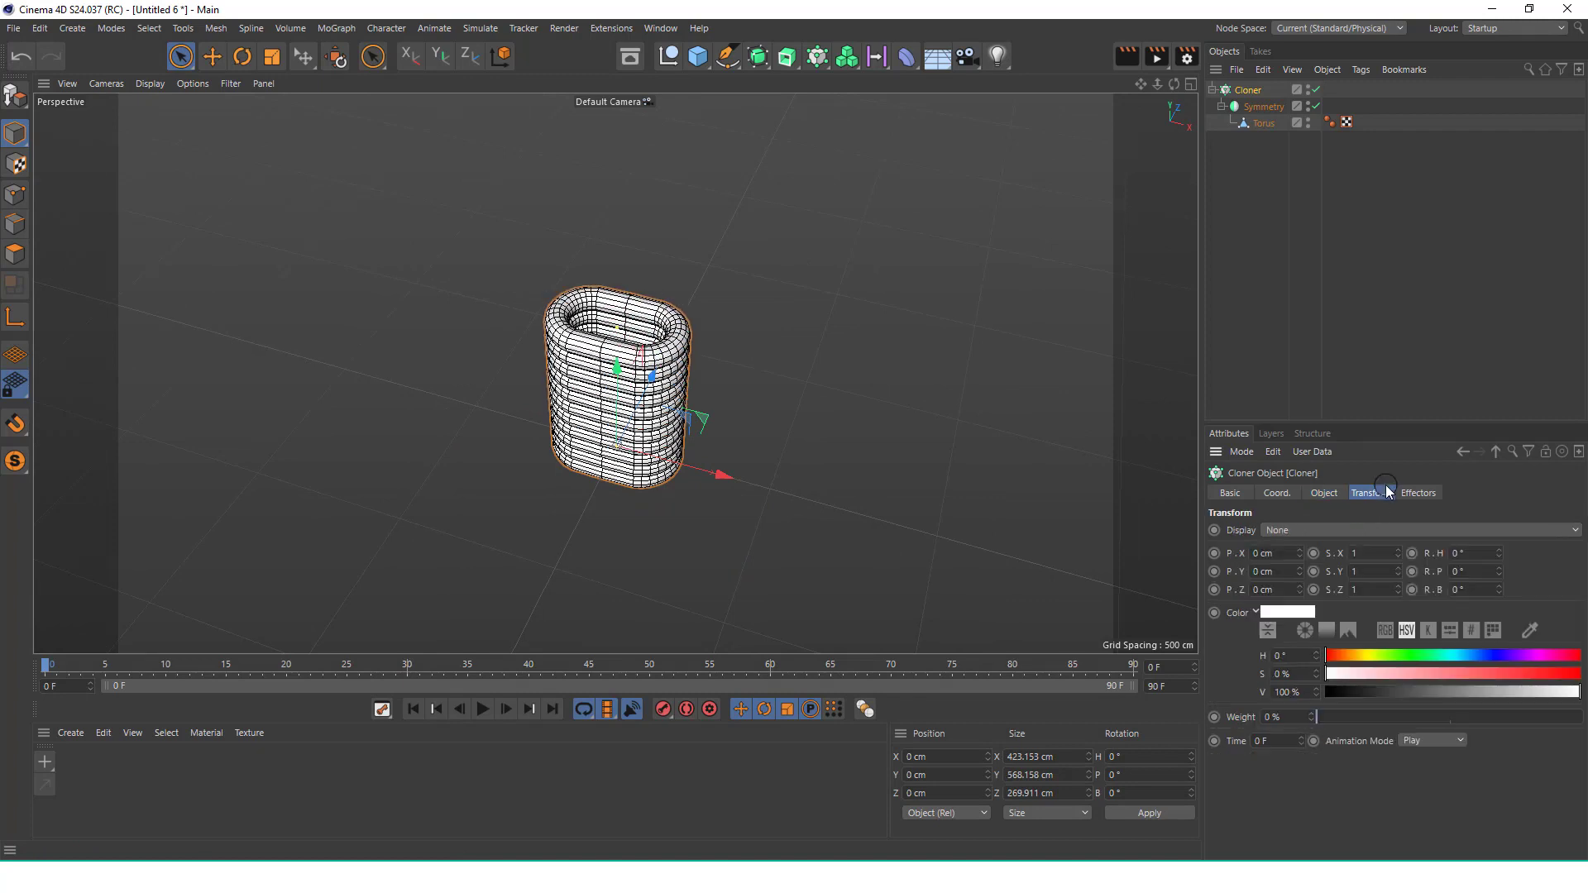
pyautogui.moveTo(1499, 590); pyautogui.dragTo(1480, 592)
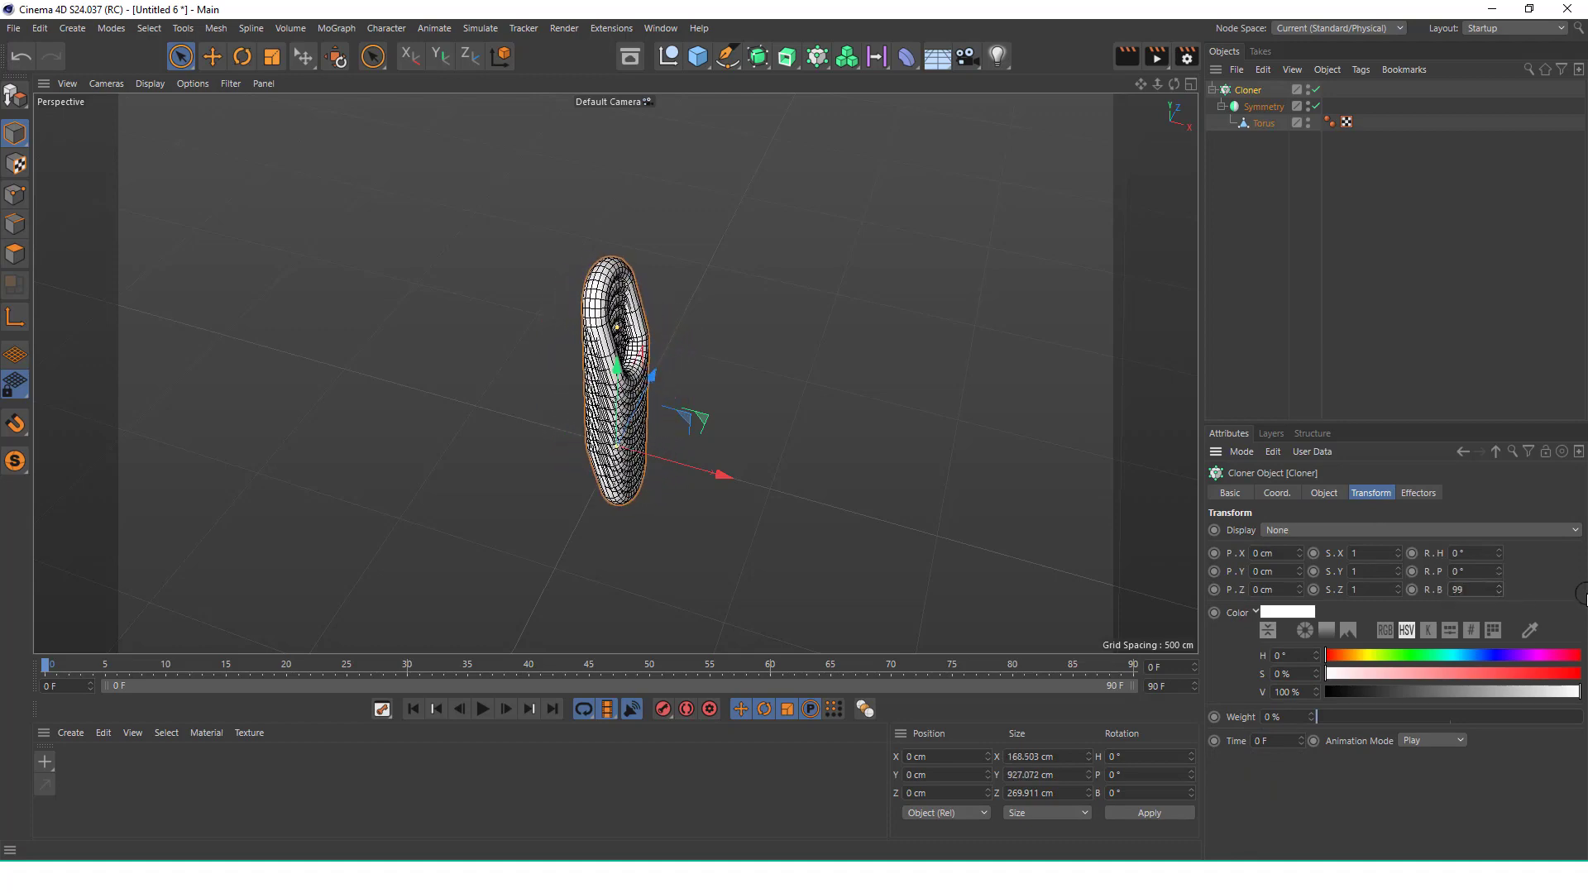
pyautogui.write('0')
pyautogui.press('Return')
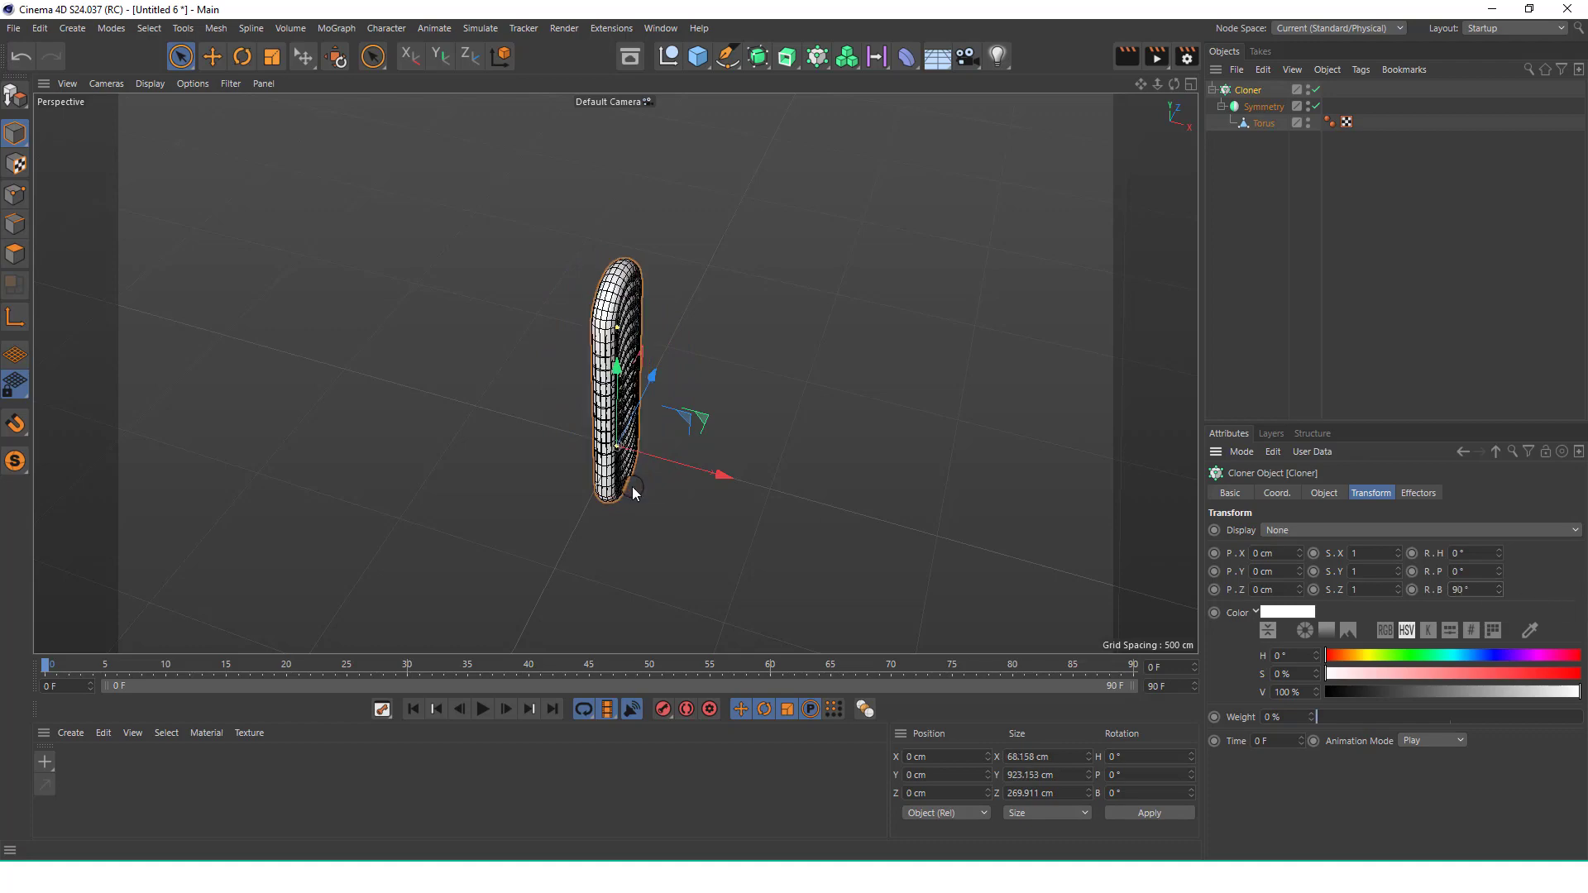
pyautogui.scroll(-1, 616, 426)
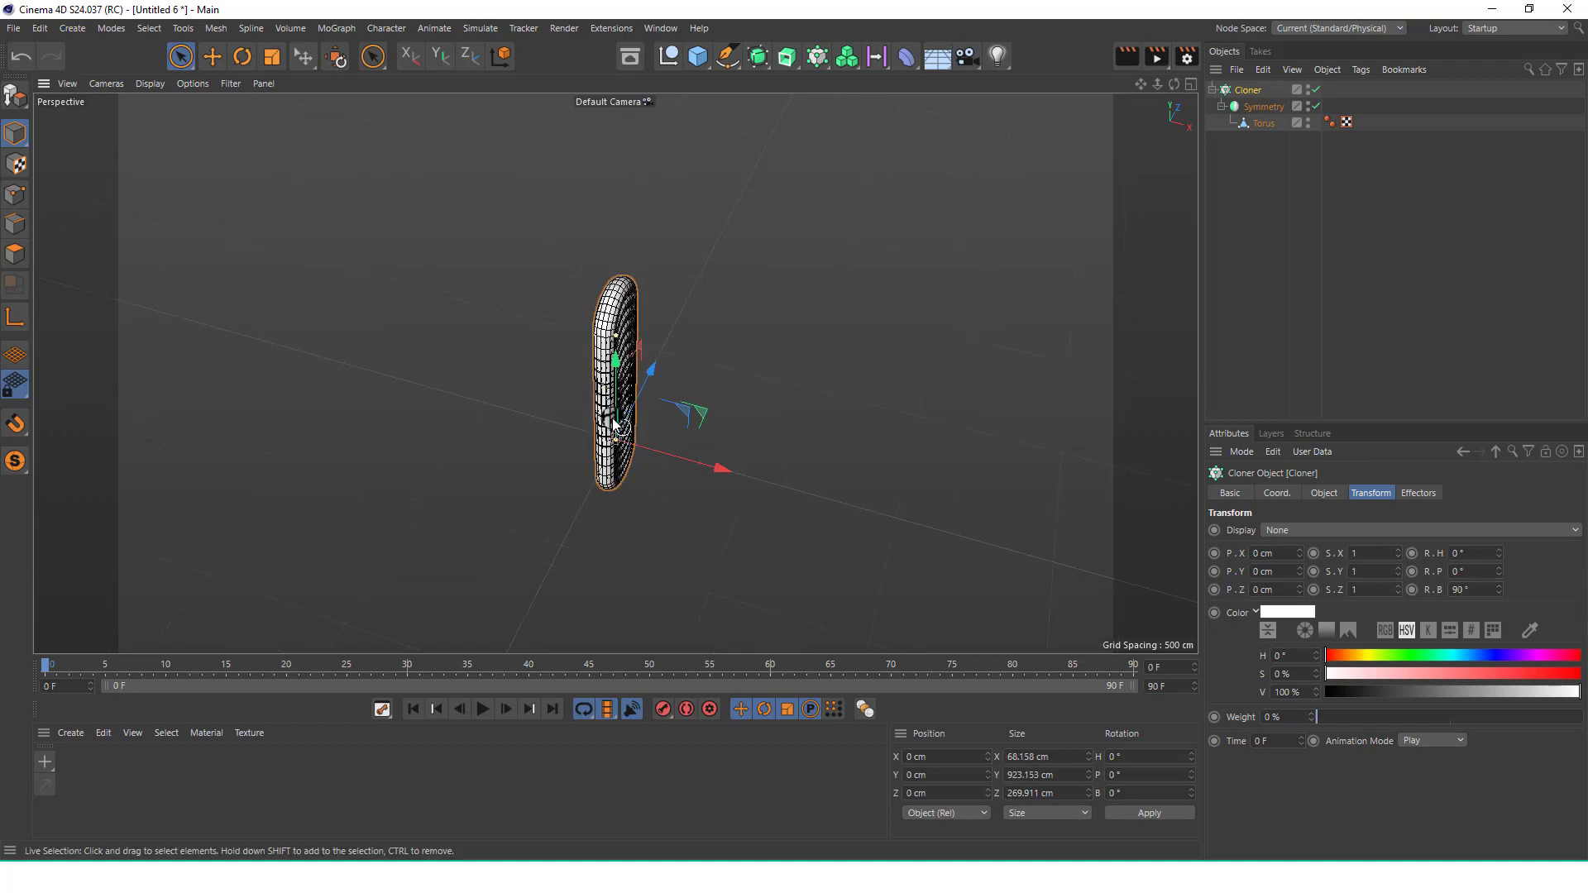
pyautogui.keyDown('alt'); pyautogui.moveTo(613, 422); pyautogui.dragTo(455, 368); pyautogui.keyUp('alt')
pyautogui.keyDown('alt'); pyautogui.moveTo(639, 437); pyautogui.dragTo(656, 338, button='right'); pyautogui.keyUp('alt')
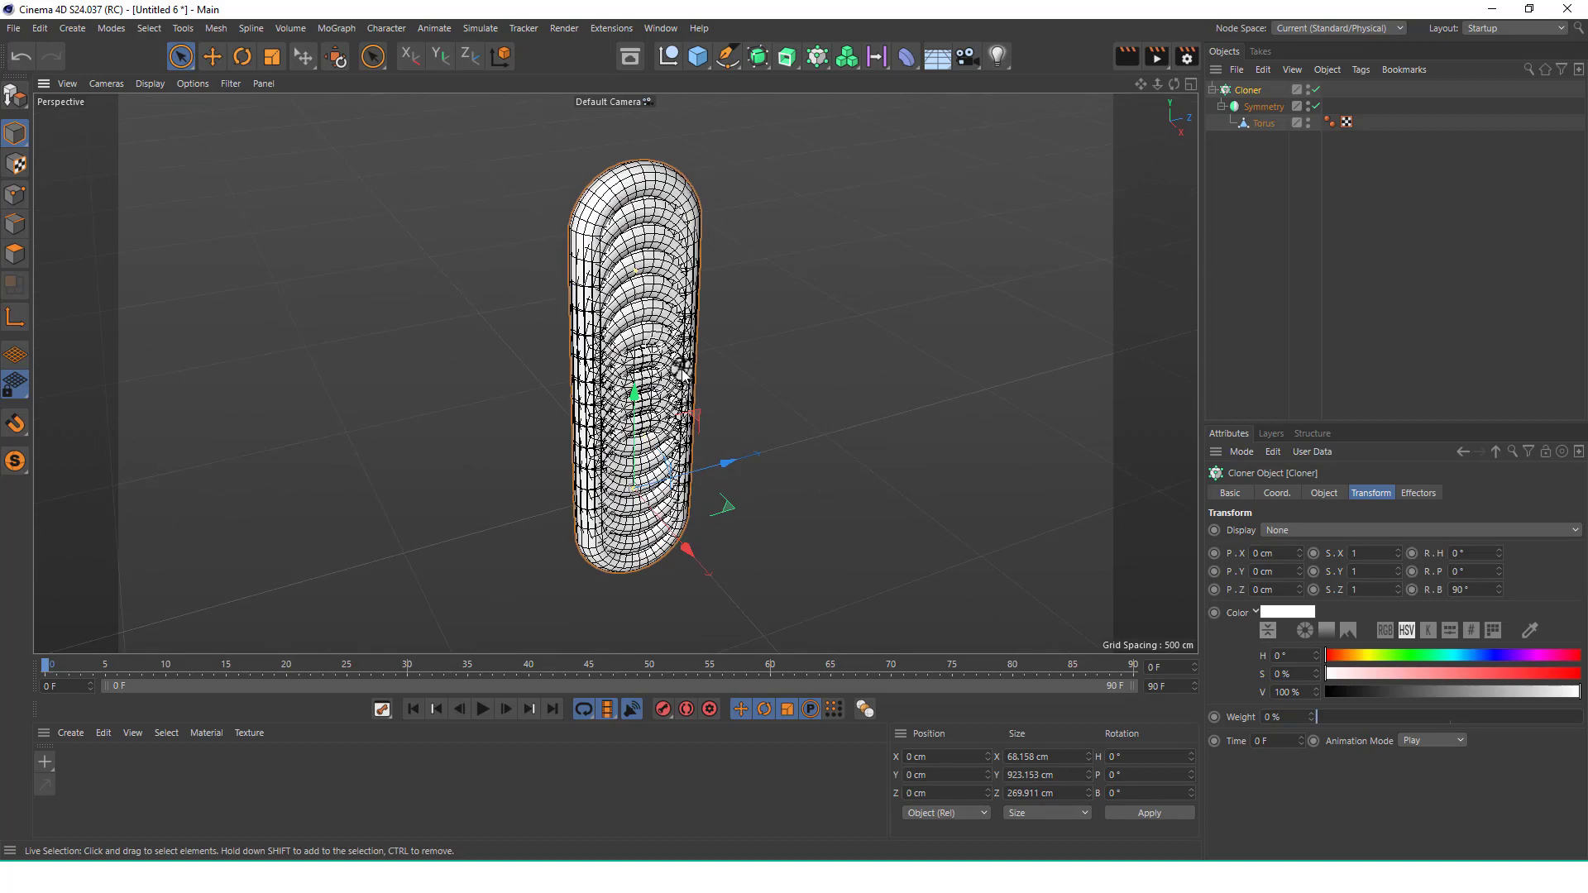
# Space the clones into a vertical chain by setting the Cloner's per-step P.Y to 241 cm, and check the overlap of the links
pyautogui.click(1324, 493)
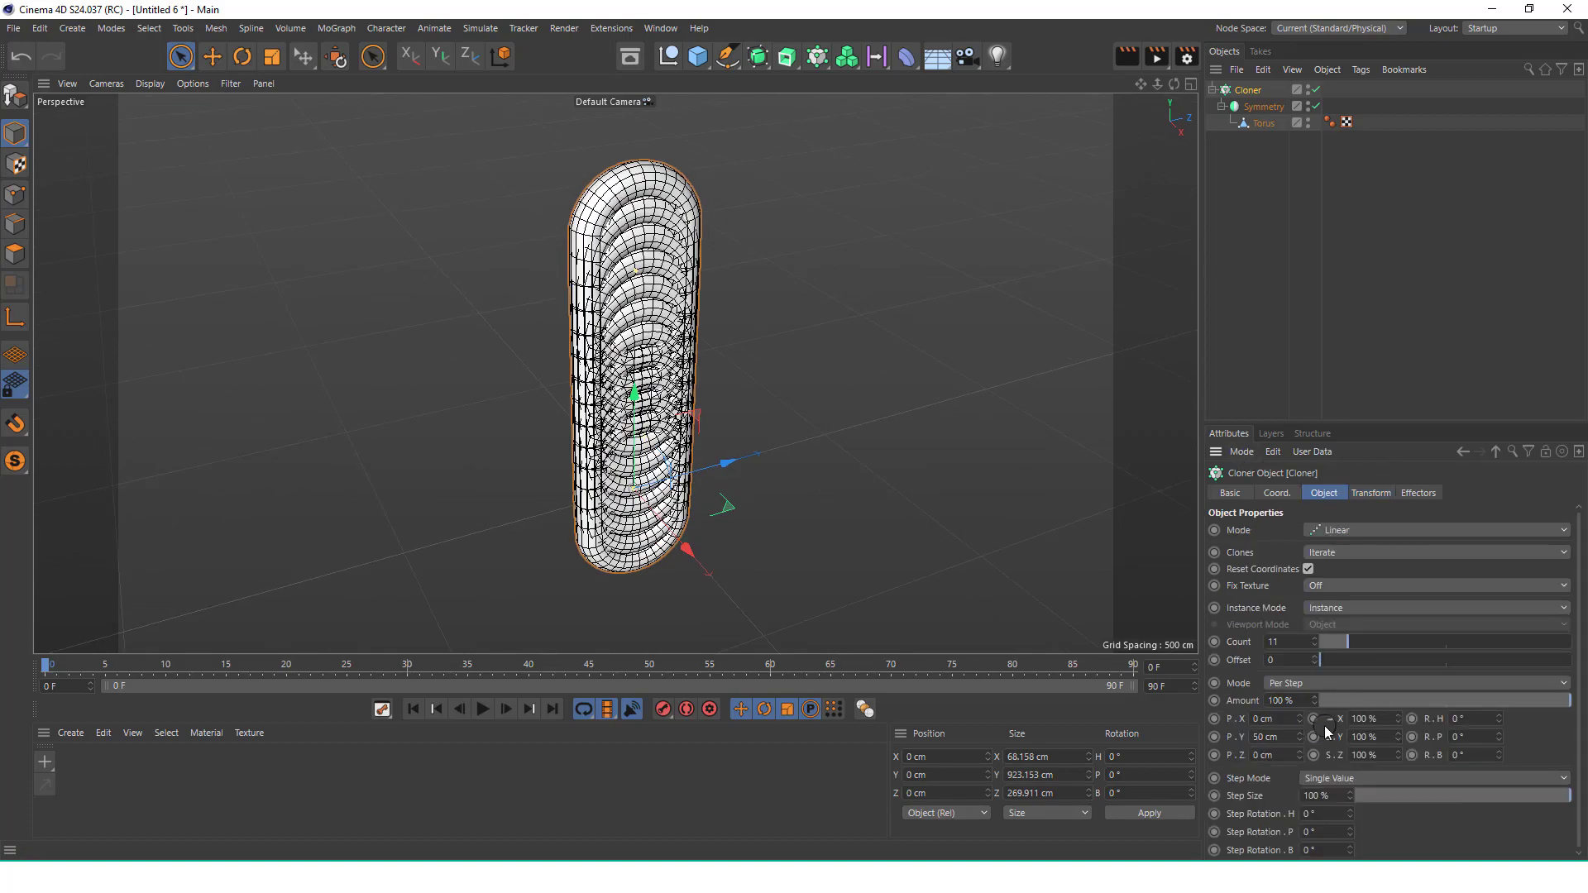
pyautogui.moveTo(1300, 736); pyautogui.dragTo(1296, 741)
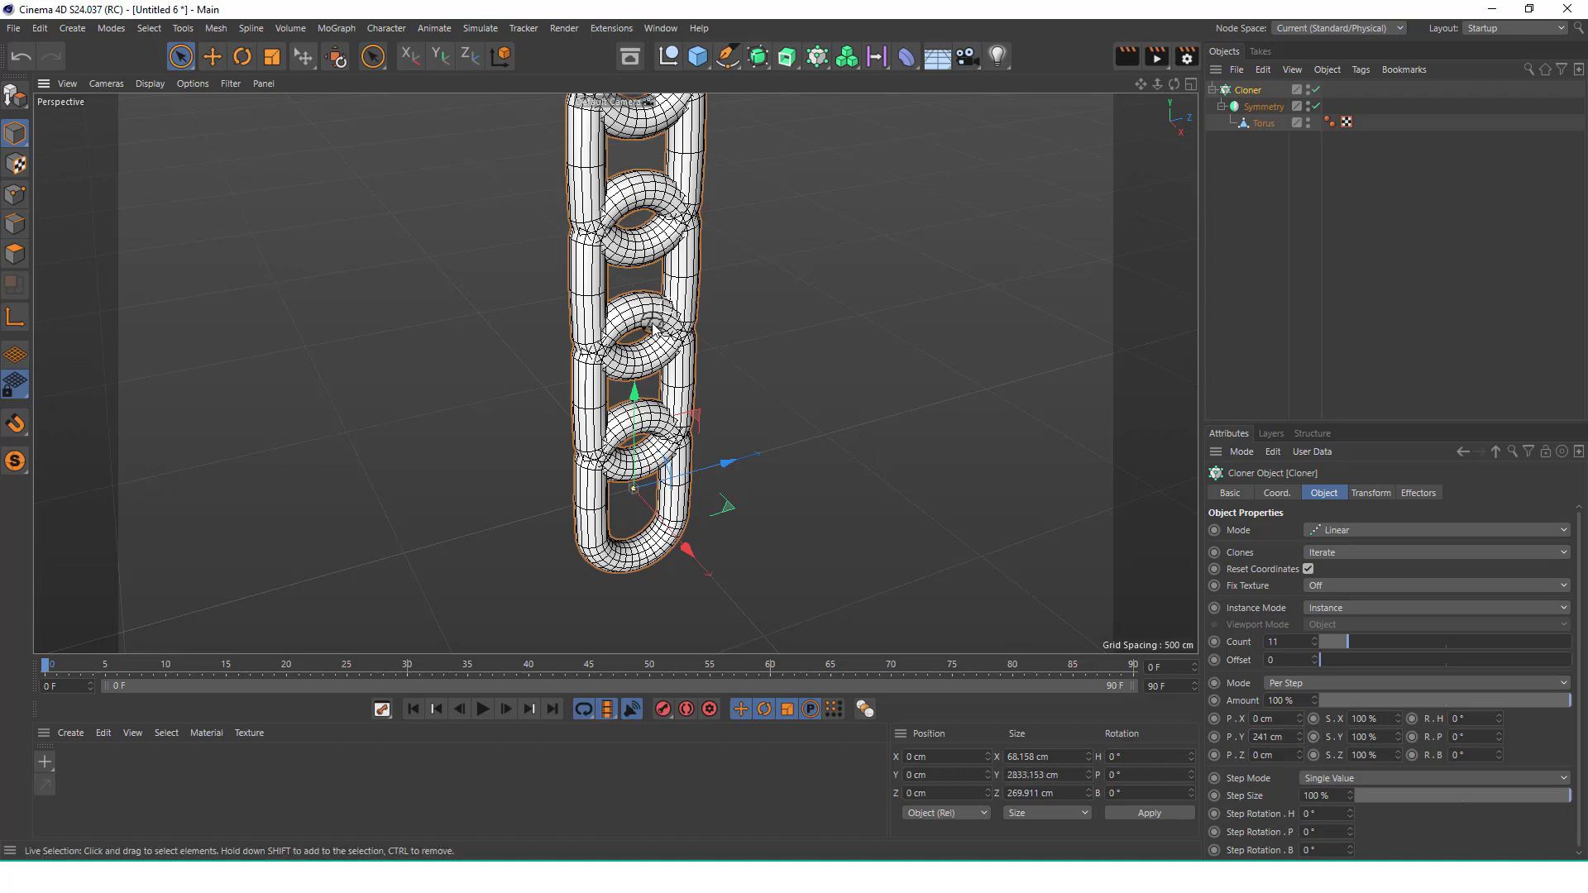
pyautogui.scroll(-3, 653, 323)
pyautogui.keyDown('alt'); pyautogui.moveTo(665, 298); pyautogui.dragTo(680, 185); pyautogui.keyUp('alt')
pyautogui.keyDown('alt'); pyautogui.moveTo(642, 248); pyautogui.dragTo(685, 496, button='middle'); pyautogui.keyUp('alt')
pyautogui.scroll(-5, 705, 274)
pyautogui.keyDown('alt'); pyautogui.moveTo(704, 274); pyautogui.dragTo(420, 347); pyautogui.keyUp('alt')
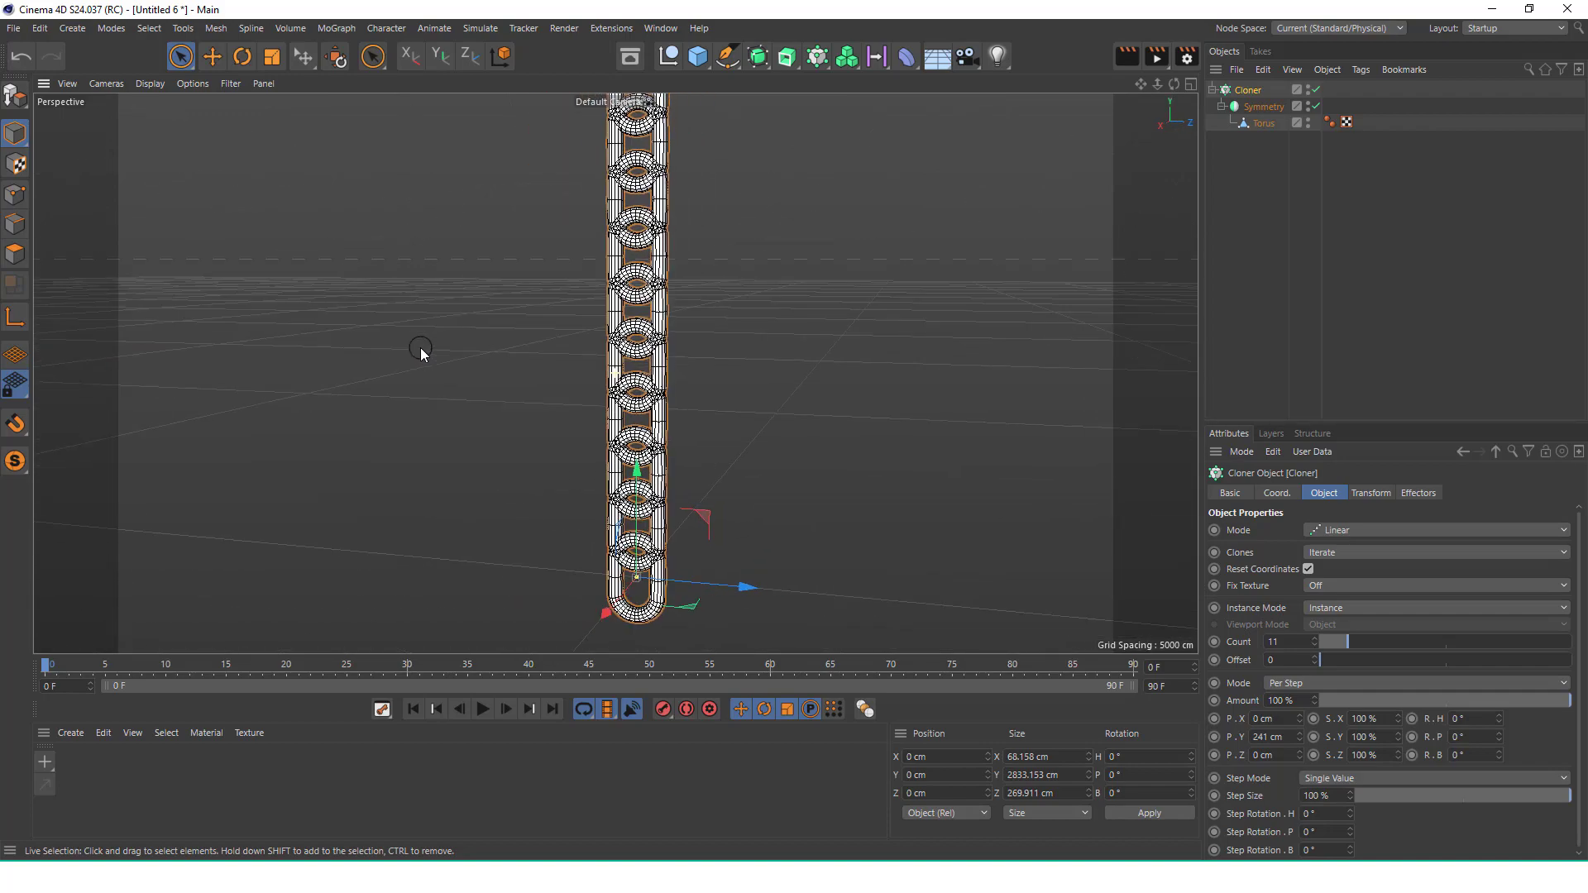
pyautogui.scroll(5, 713, 204)
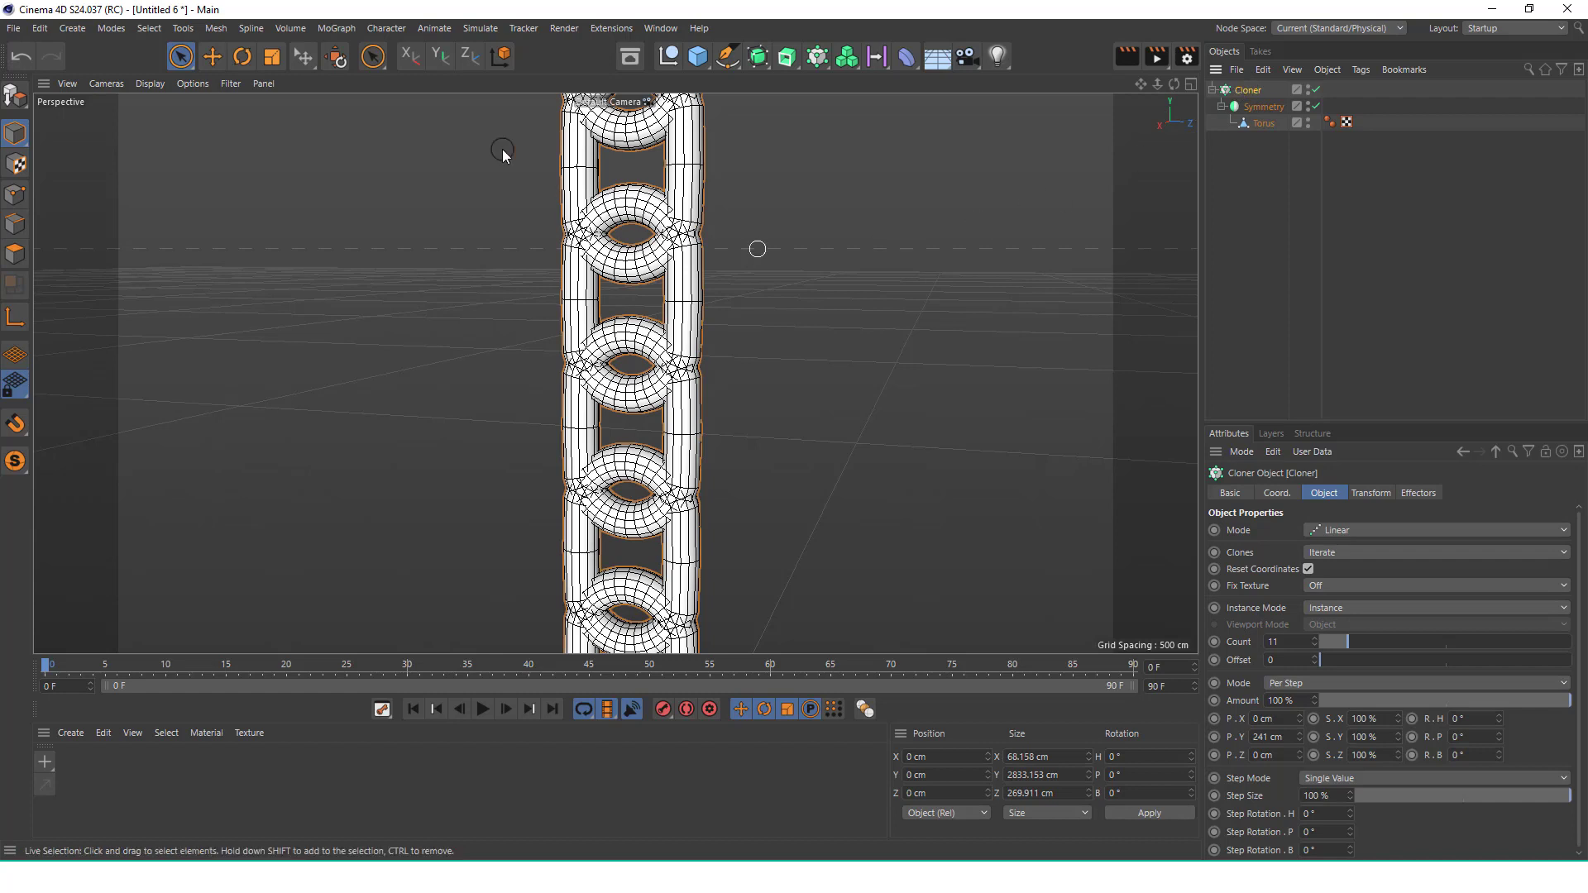
# Add a Step effector to the Cloner, with its Scale parameter turned off and Rotation turned on
pyautogui.click(336, 28)
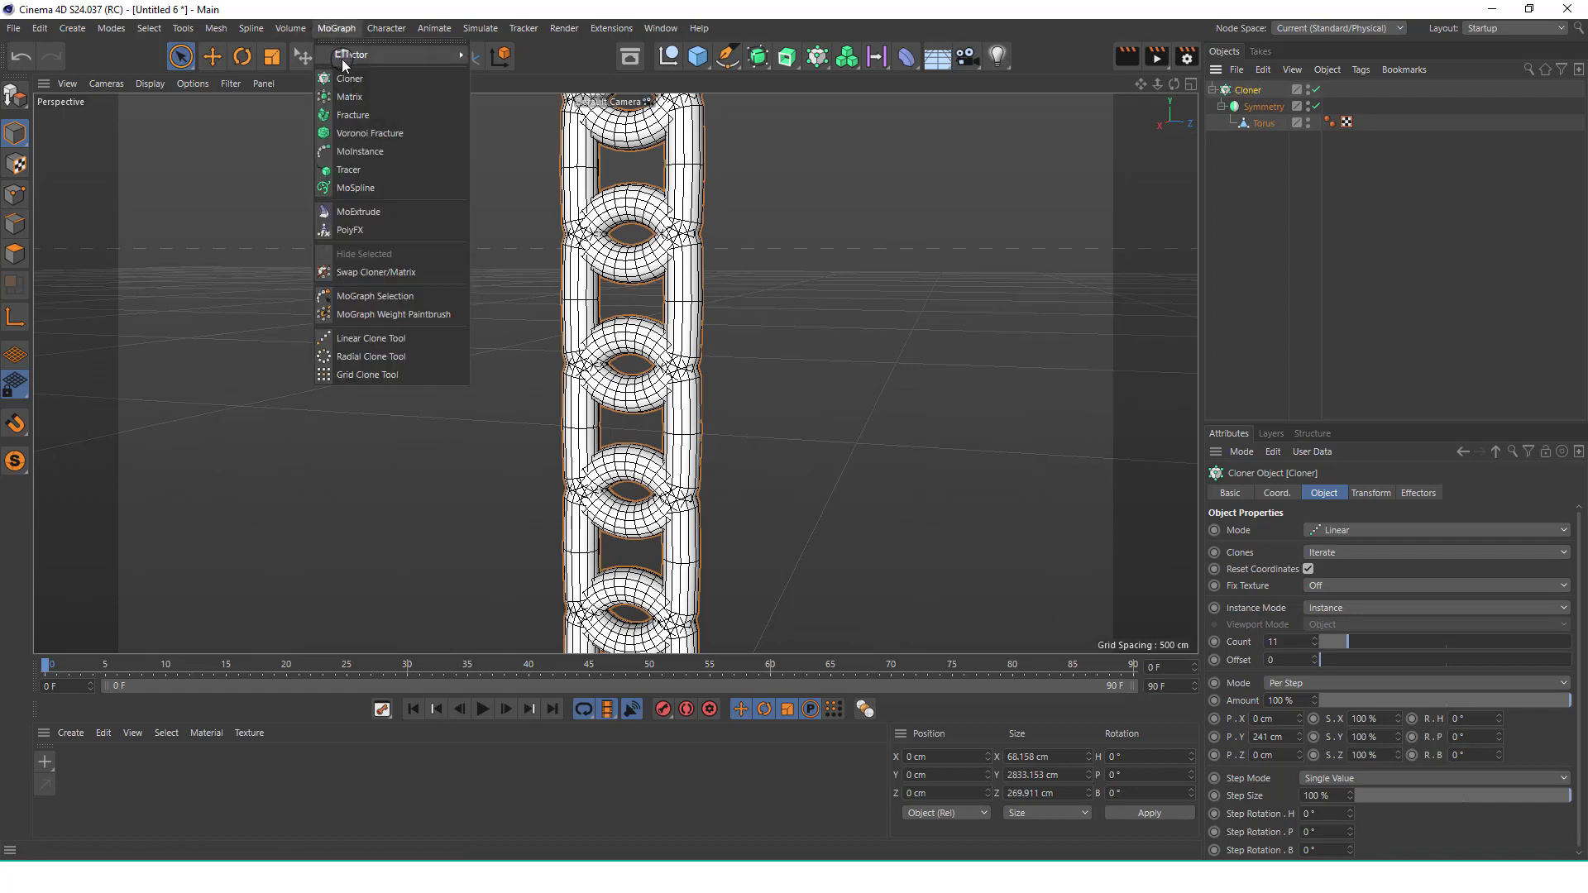
pyautogui.moveTo(452, 69)
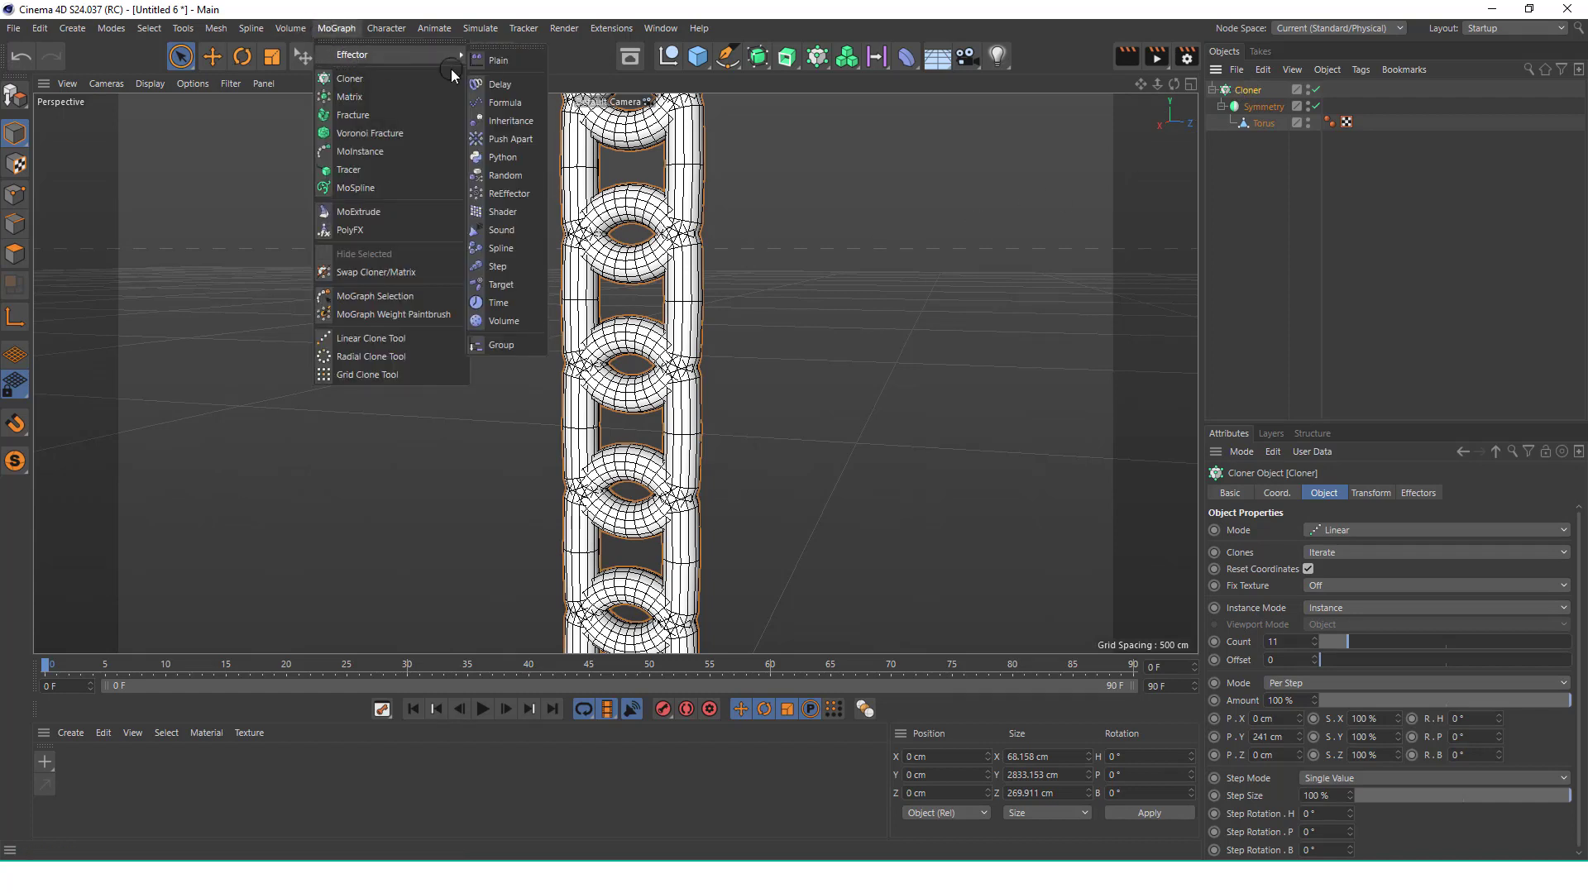
pyautogui.click(511, 268)
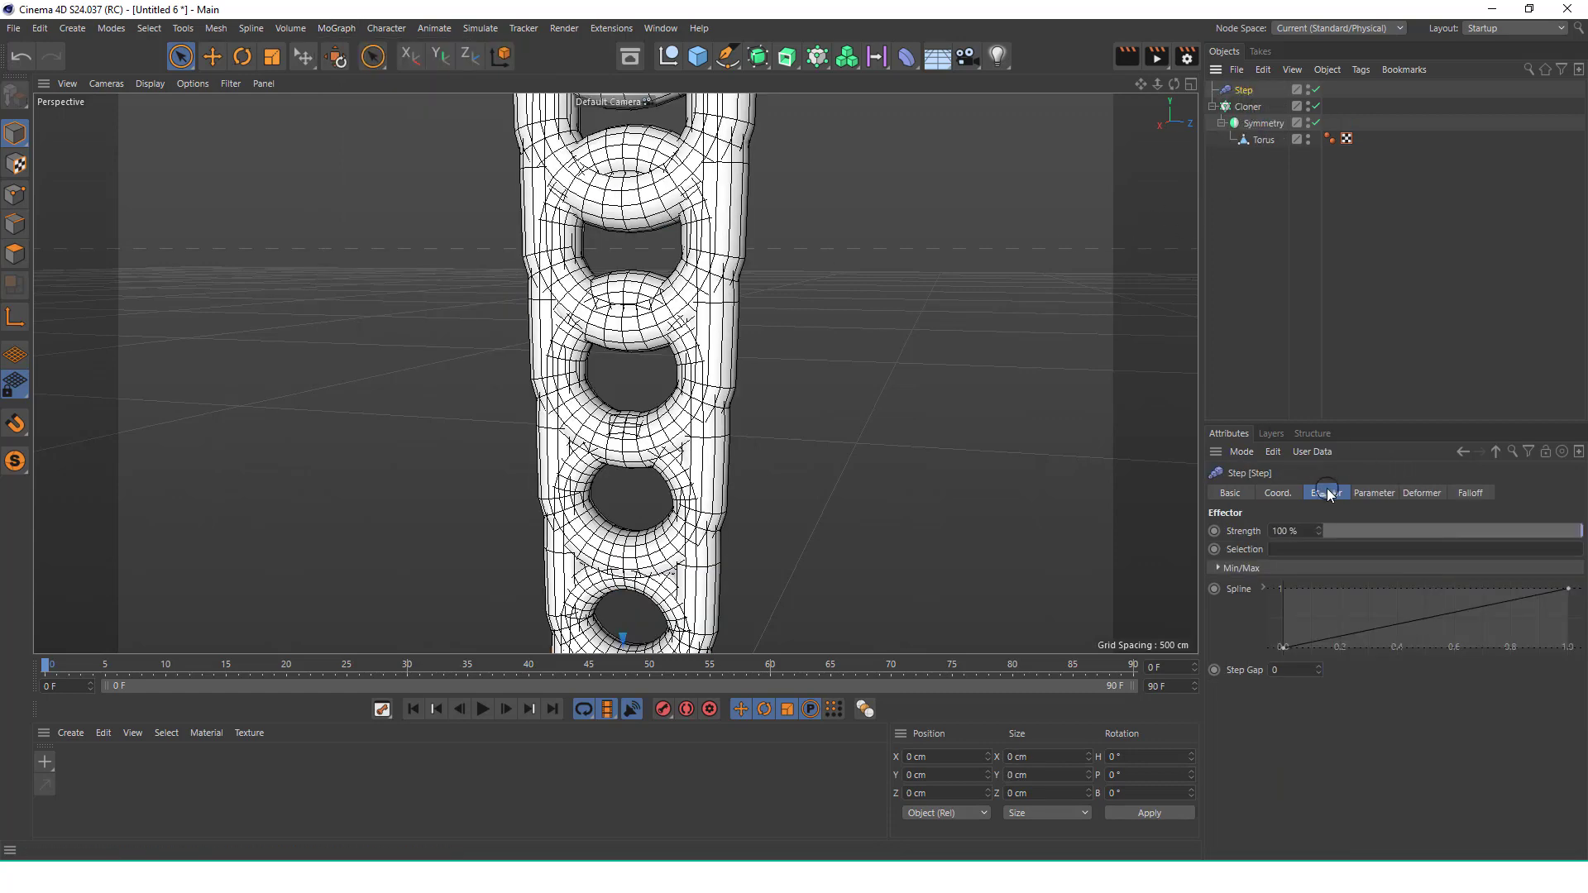
pyautogui.click(1374, 493)
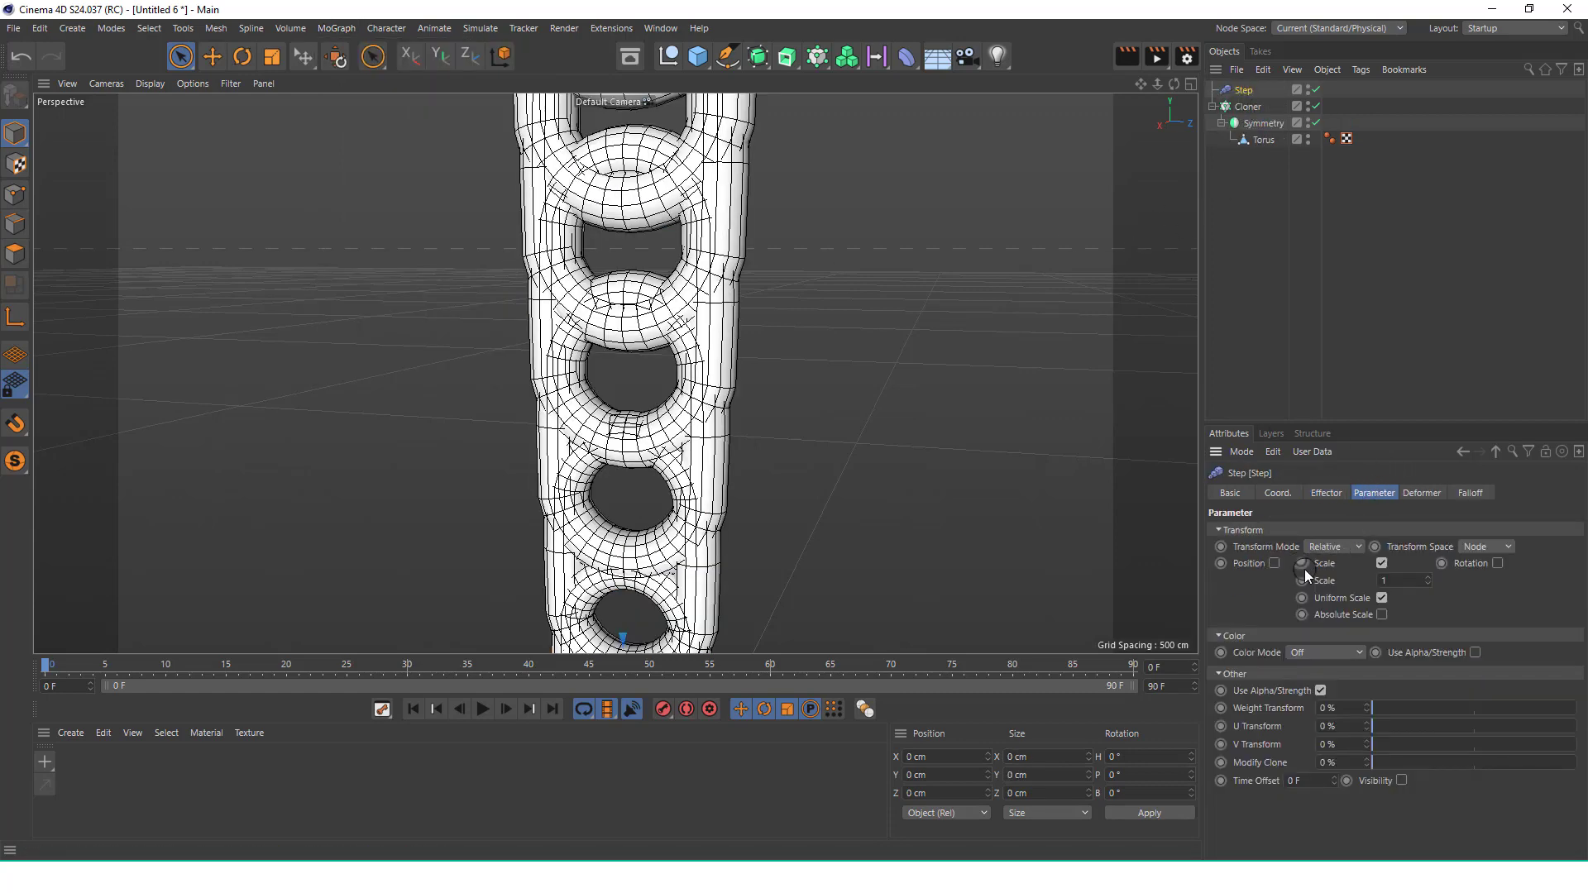
pyautogui.click(1381, 564)
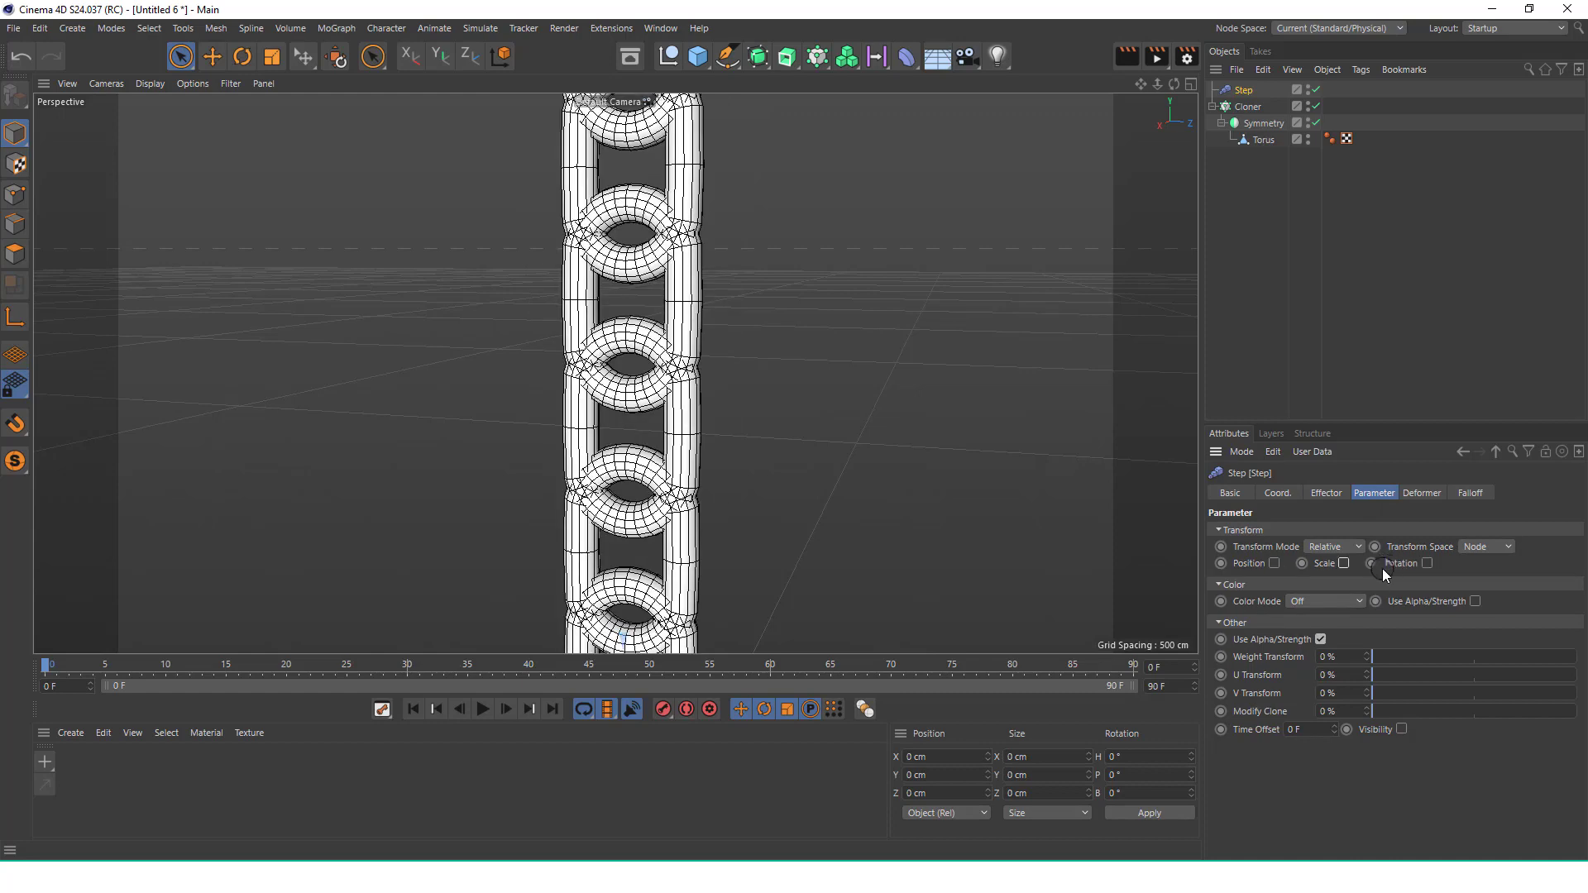
pyautogui.click(1425, 564)
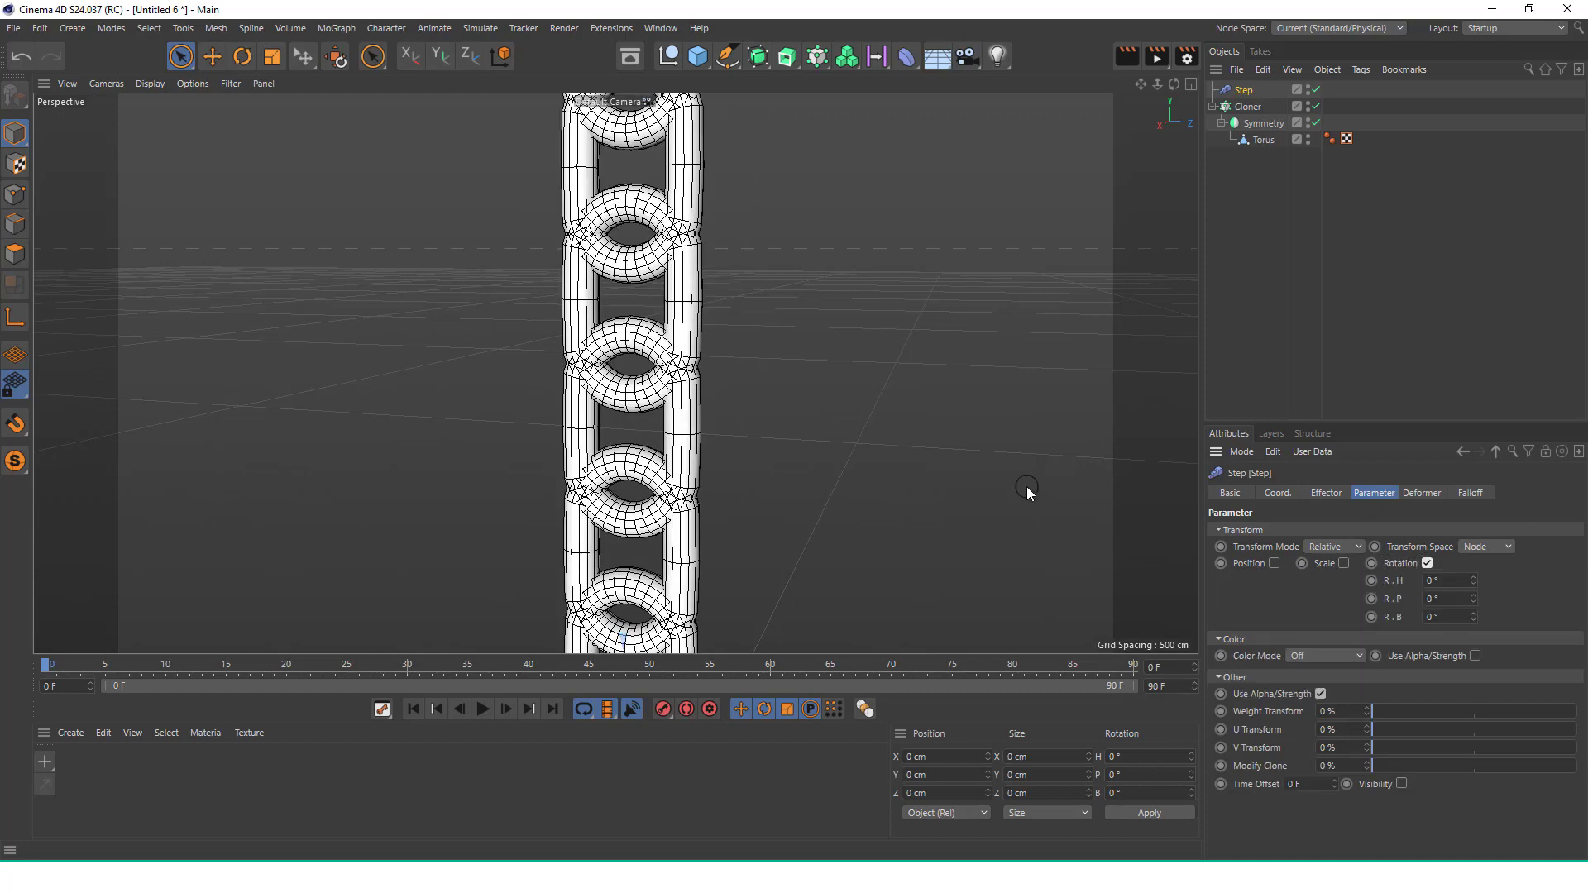
# Undo the Step effector's R.B rotation and set its R.P rotation to 360° so the links twist along the chain
pyautogui.scroll(-10, 687, 414)
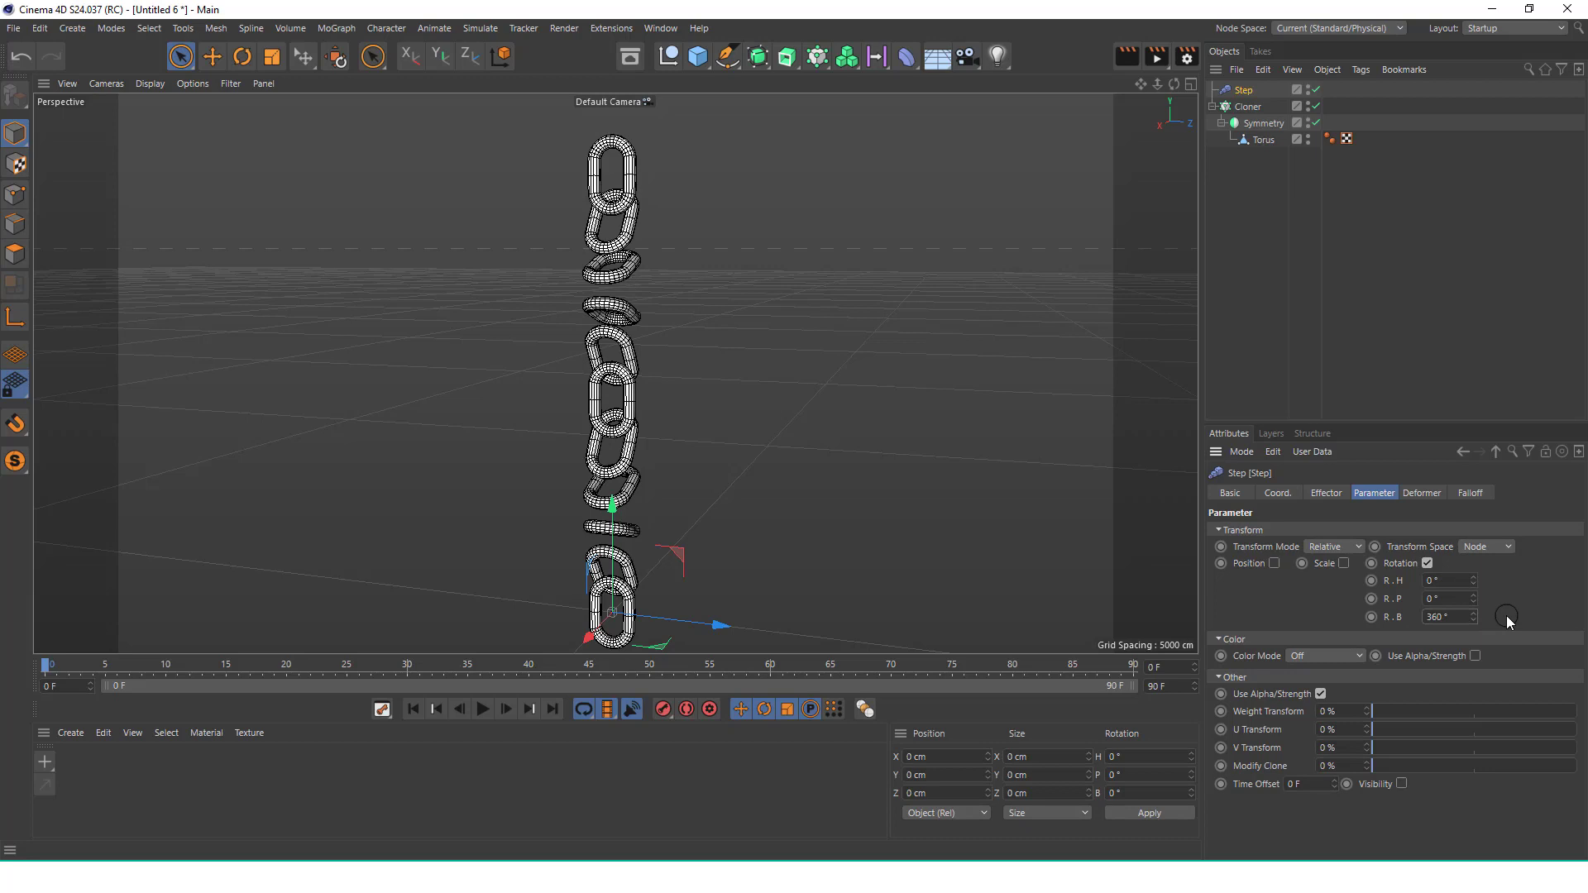
pyautogui.hotkey('ctrl', 'z')
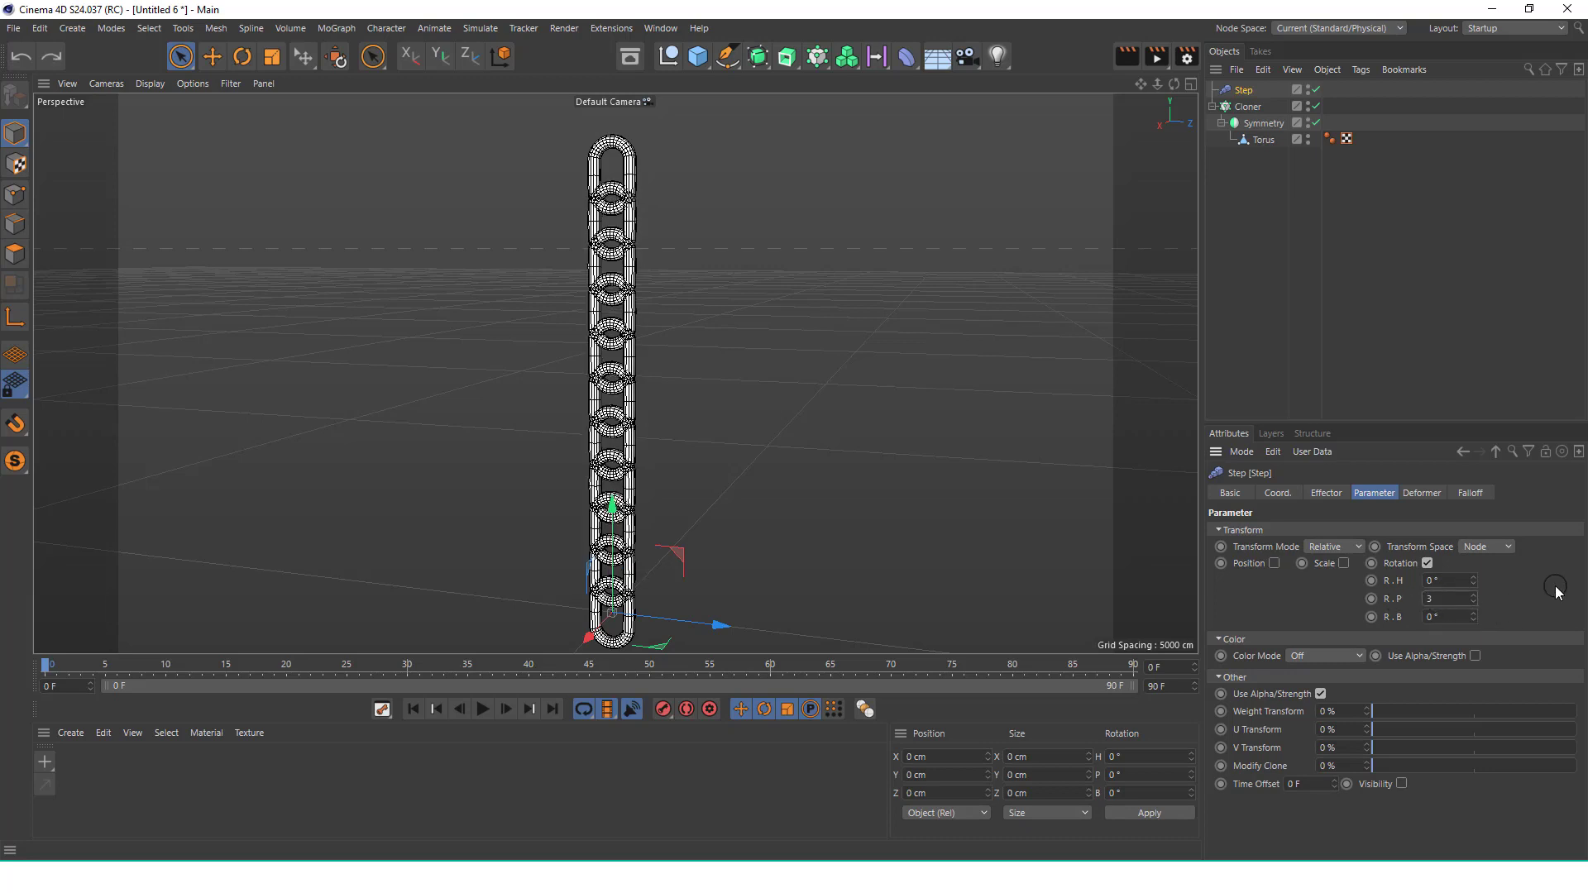
pyautogui.write('360')
pyautogui.press('Return')
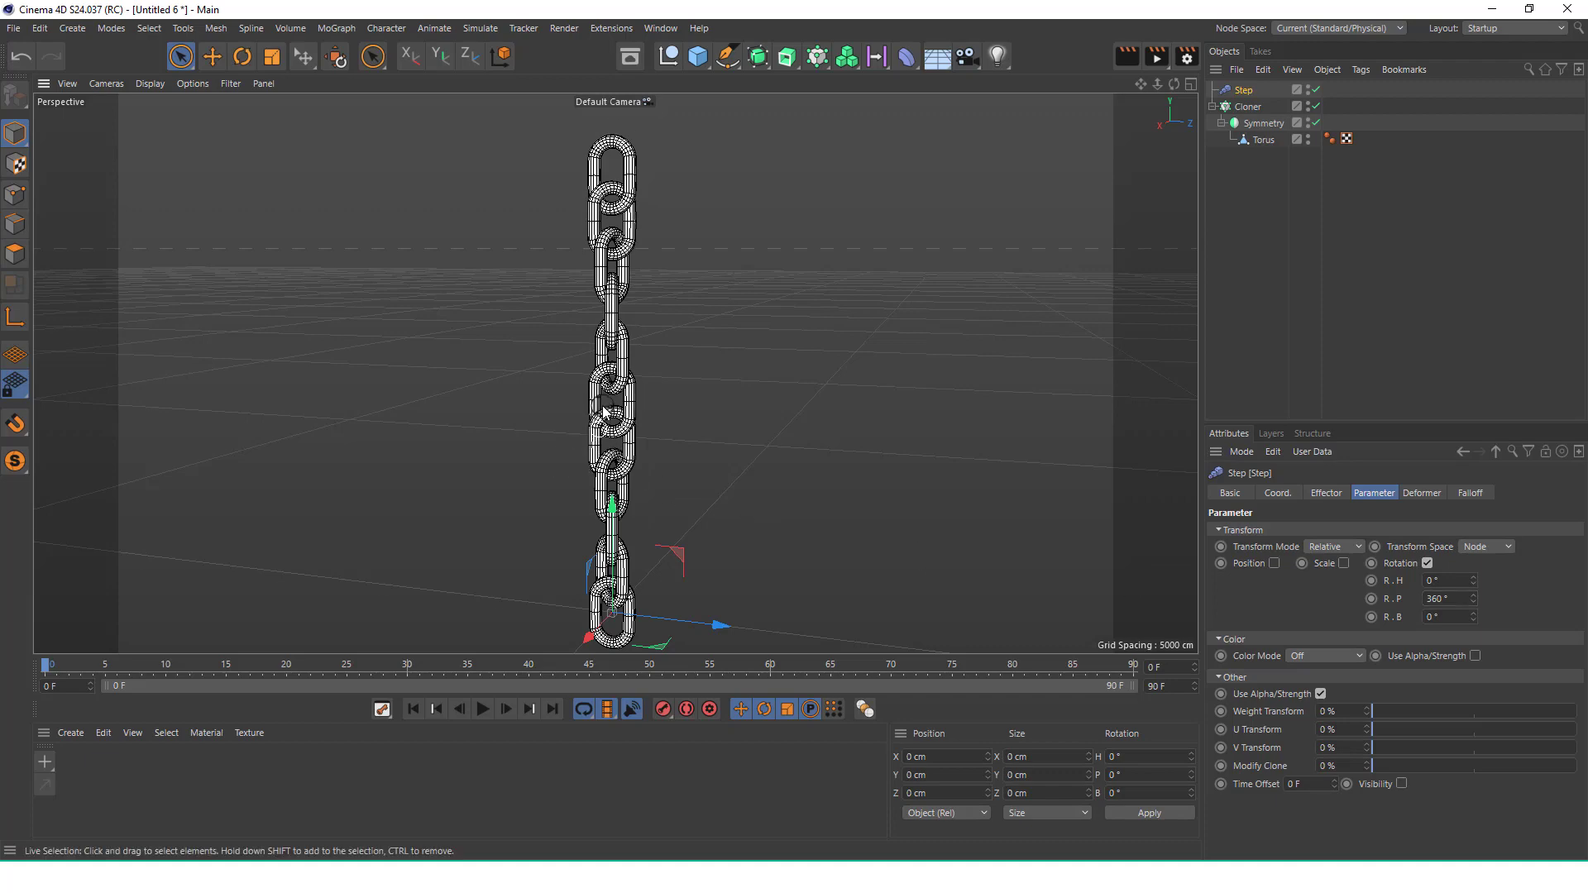
pyautogui.scroll(3, 608, 397)
pyautogui.moveTo(608, 309)
pyautogui.keyDown('alt'); pyautogui.mouseDown()
pyautogui.moveTo(1039, 266)
pyautogui.moveTo(896, 250)
pyautogui.moveTo(806, 192)
pyautogui.moveTo(727, 380)
pyautogui.moveTo(723, 457)
pyautogui.moveTo(429, 371)
pyautogui.moveTo(113, 321)
pyautogui.moveTo(117, 383)
pyautogui.moveTo(534, 352)
pyautogui.moveTo(626, 287)
pyautogui.mouseUp(); pyautogui.keyUp('alt')
pyautogui.keyDown('alt'); pyautogui.moveTo(626, 287); pyautogui.dragTo(650, 378, button='right'); pyautogui.keyUp('alt')
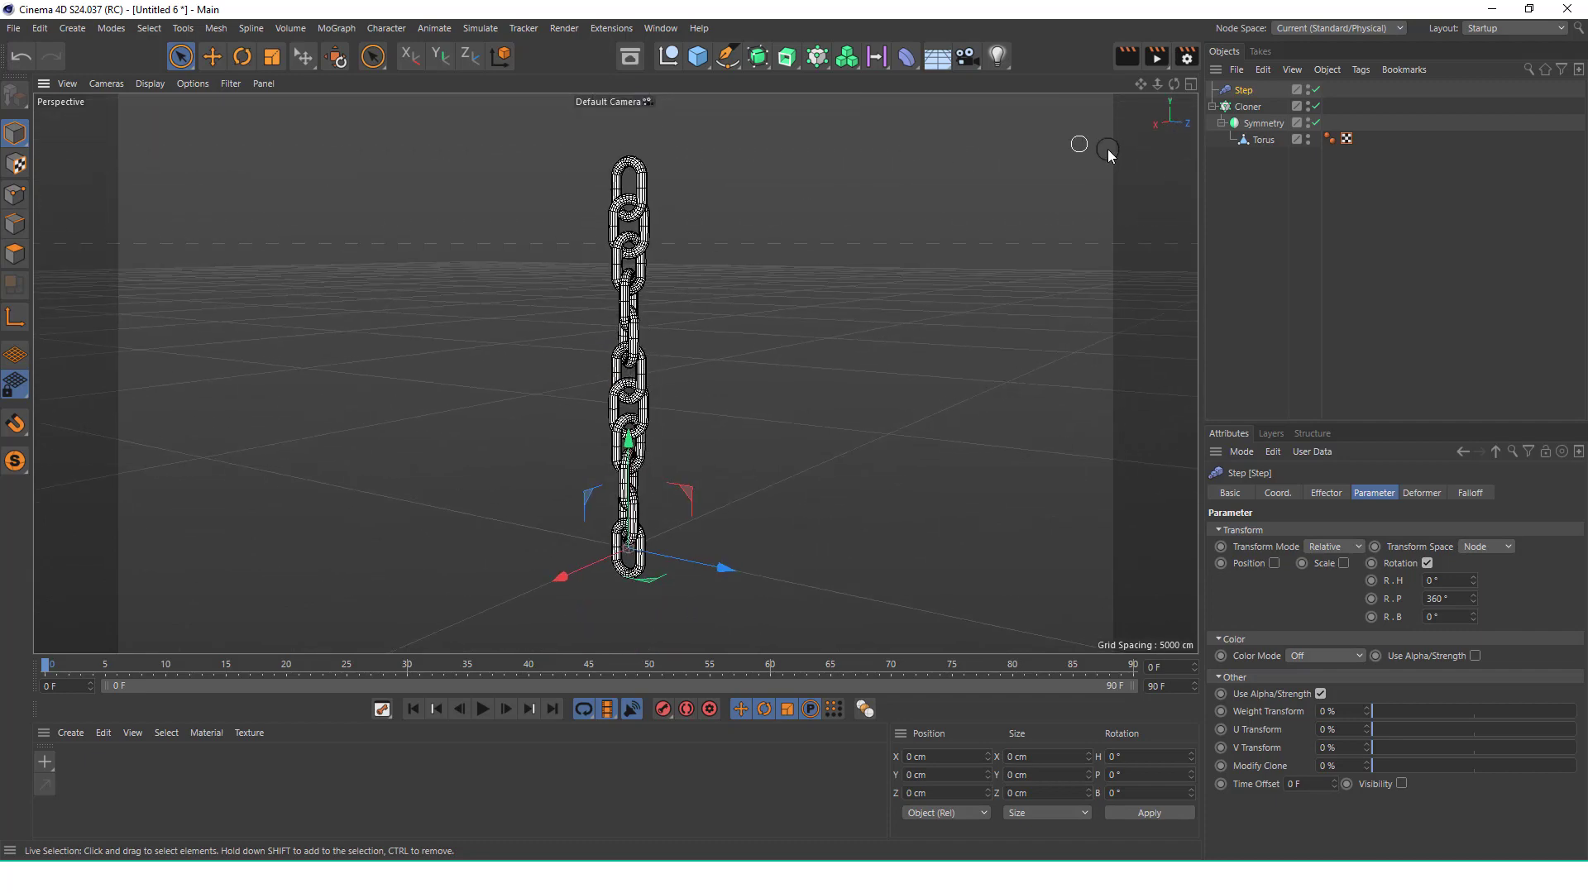
# Select the Cloner, play the animation briefly and return to frame 0
pyautogui.click(1249, 106)
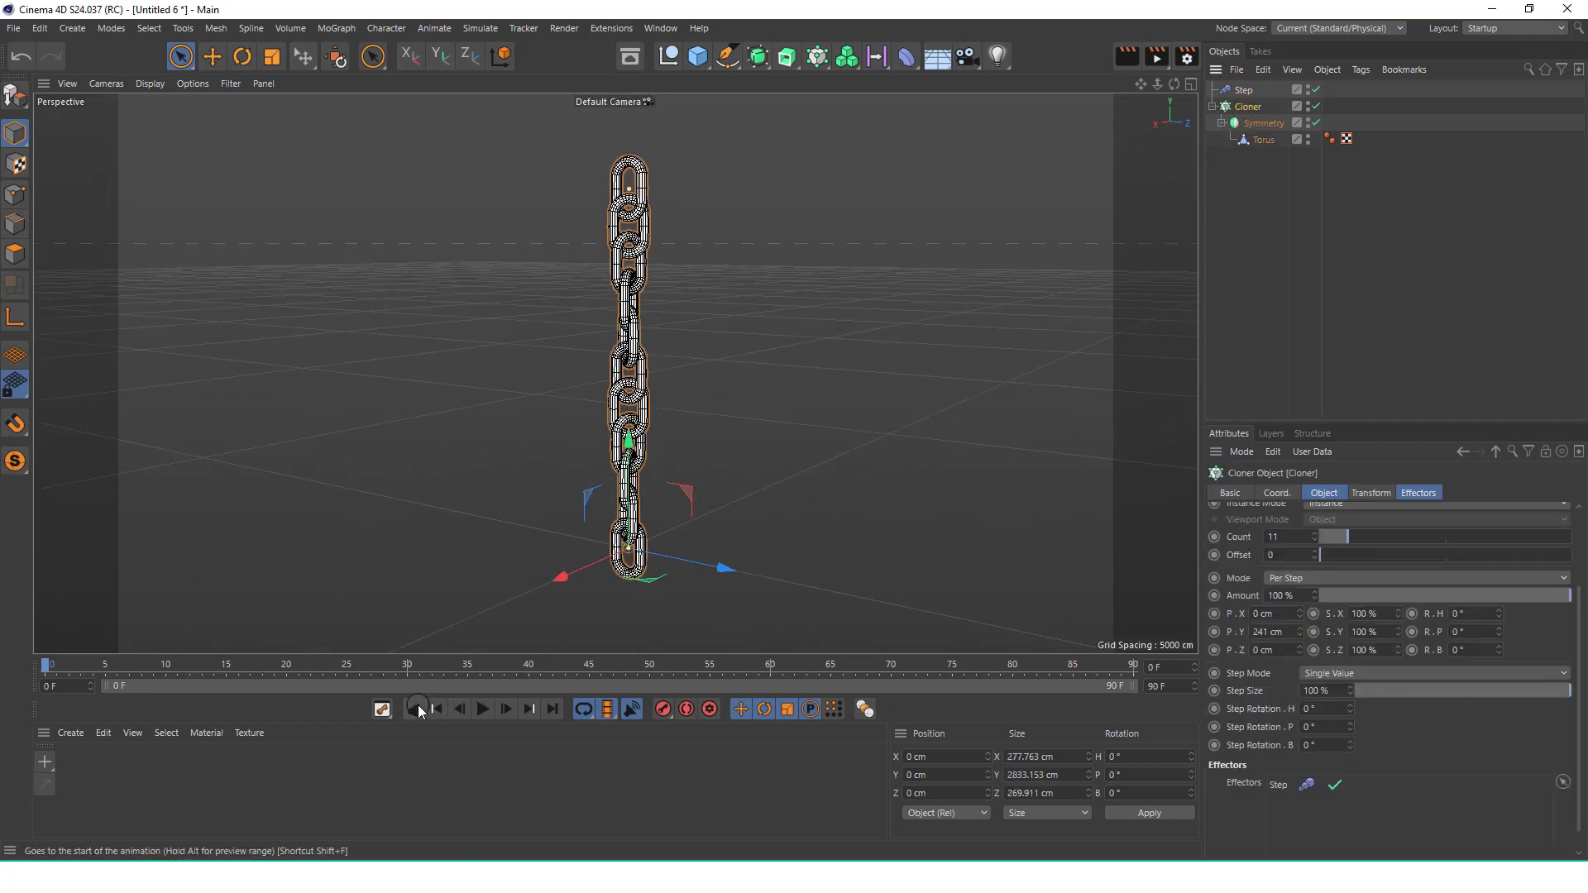
pyautogui.click(484, 711)
pyautogui.click(484, 711)
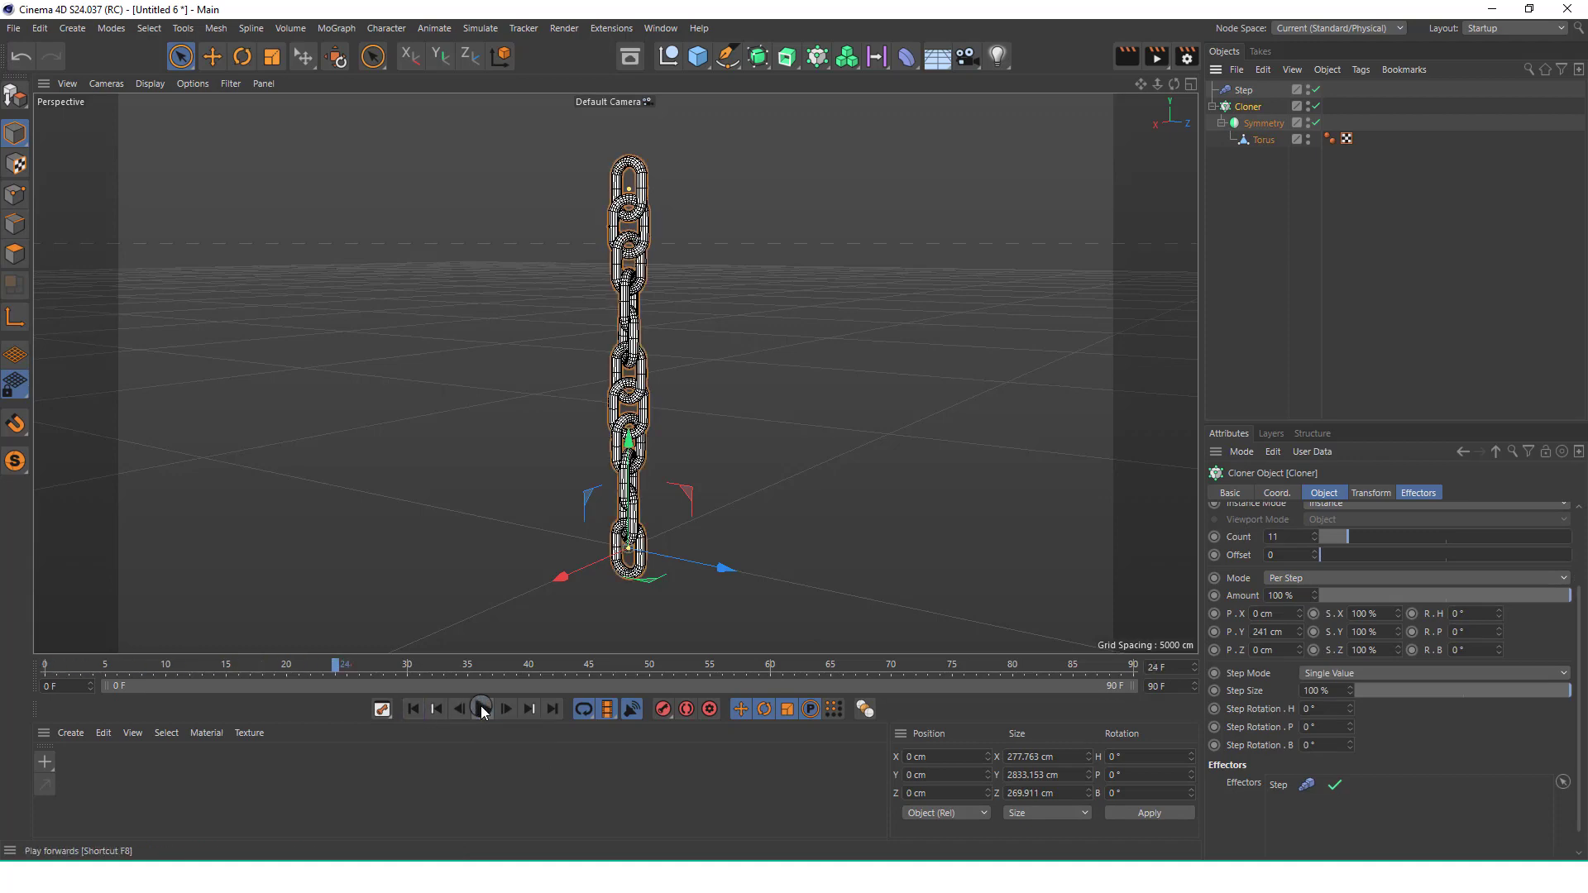
pyautogui.click(414, 710)
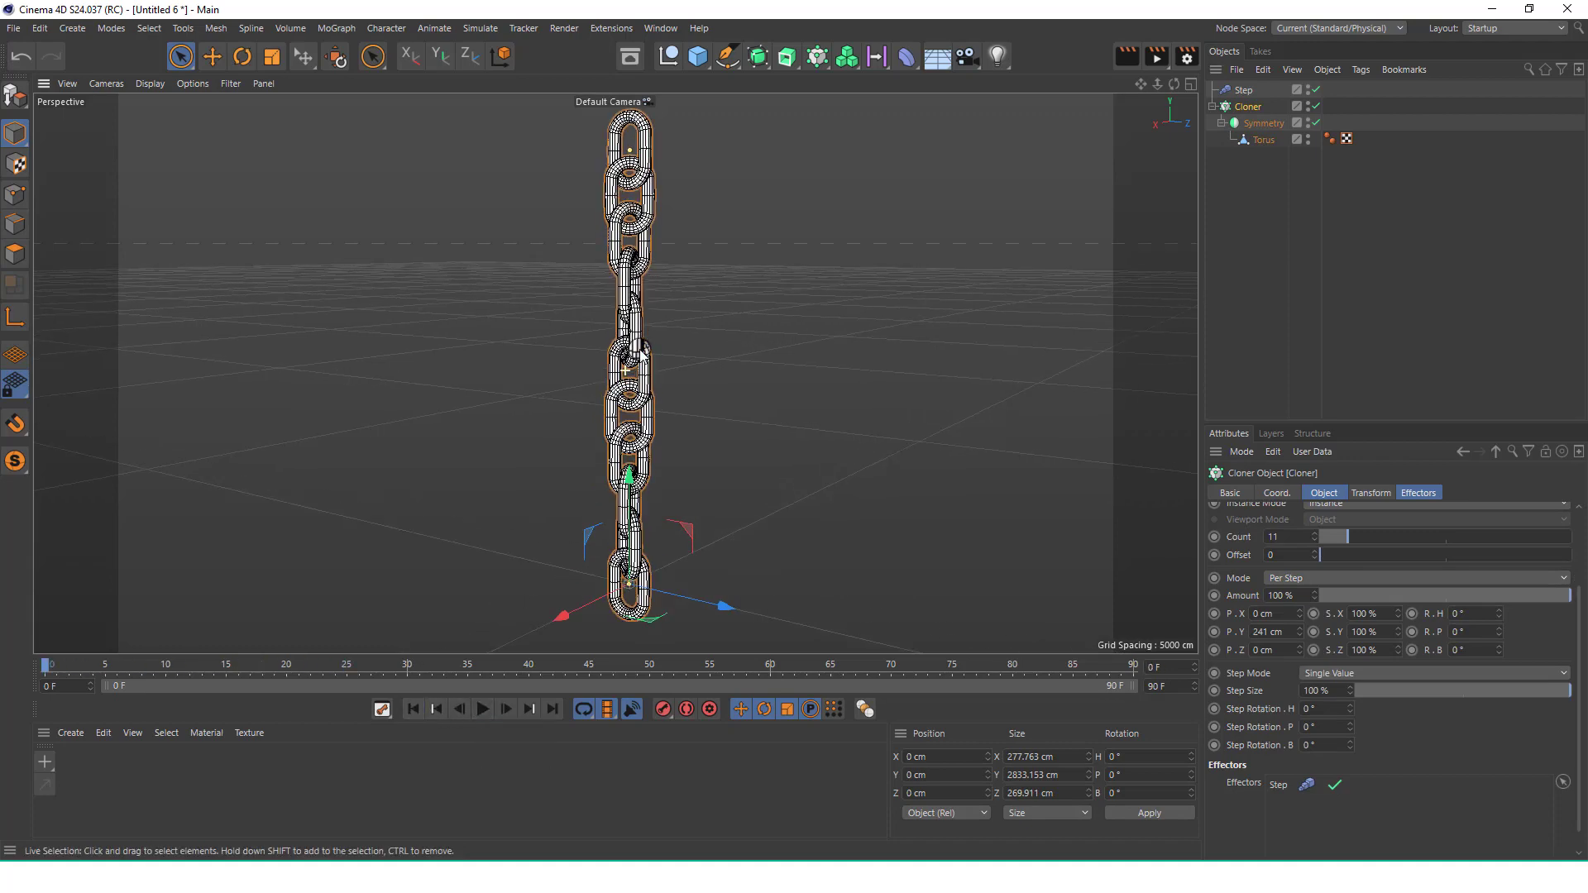
# Apply a Soft Body simulation tag to the Cloner and play the dynamics from frame 0
pyautogui.click(1365, 73)
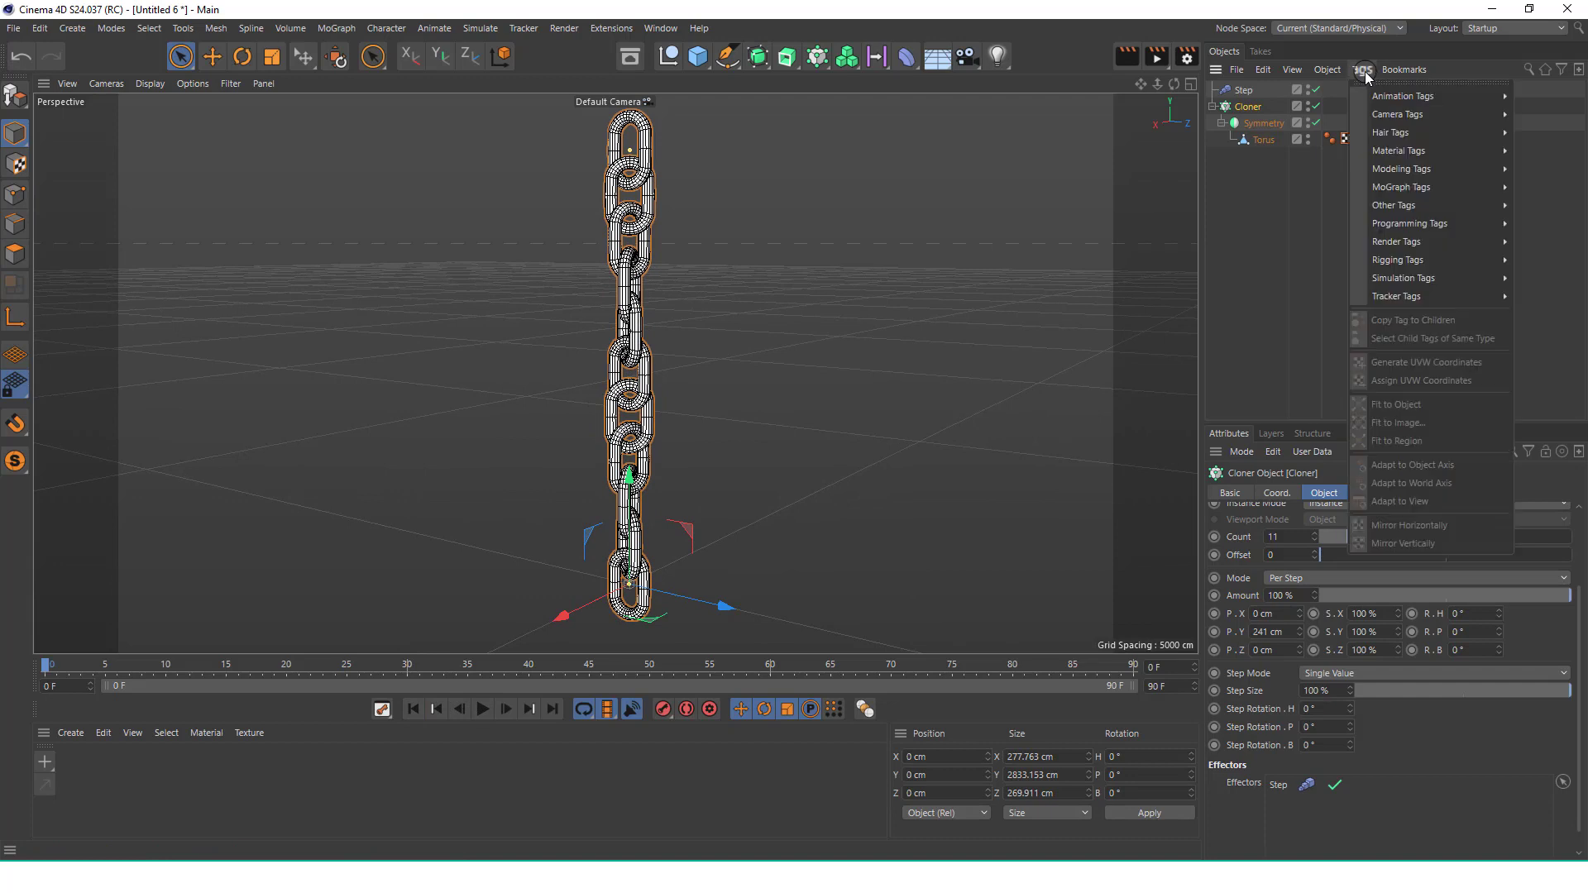
pyautogui.click(1437, 277)
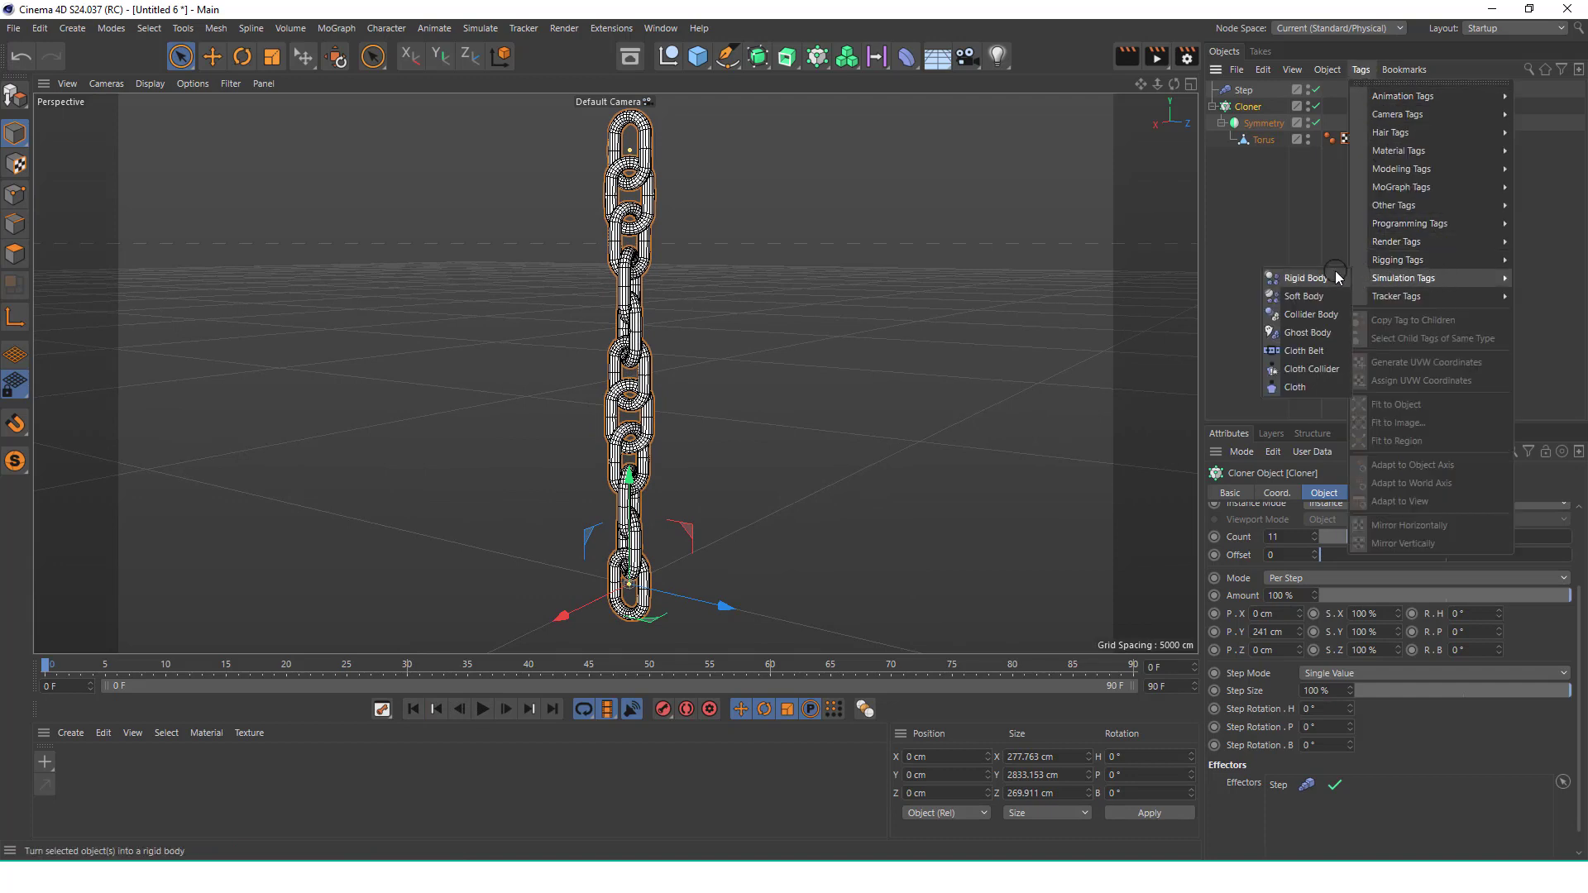
pyautogui.click(1305, 296)
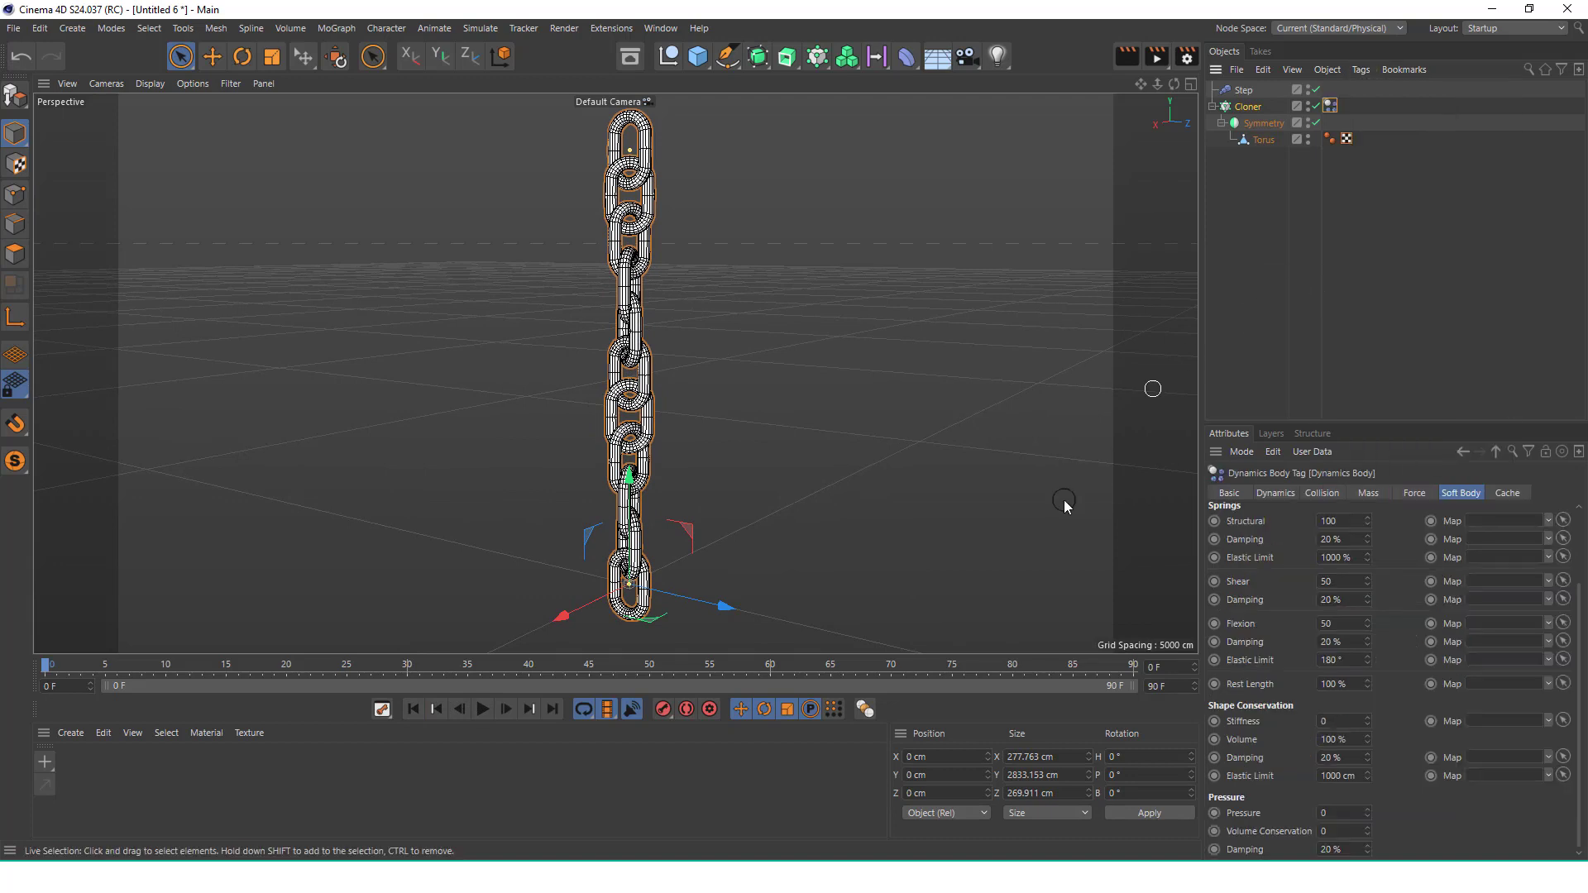
pyautogui.scroll(-2, 630, 407)
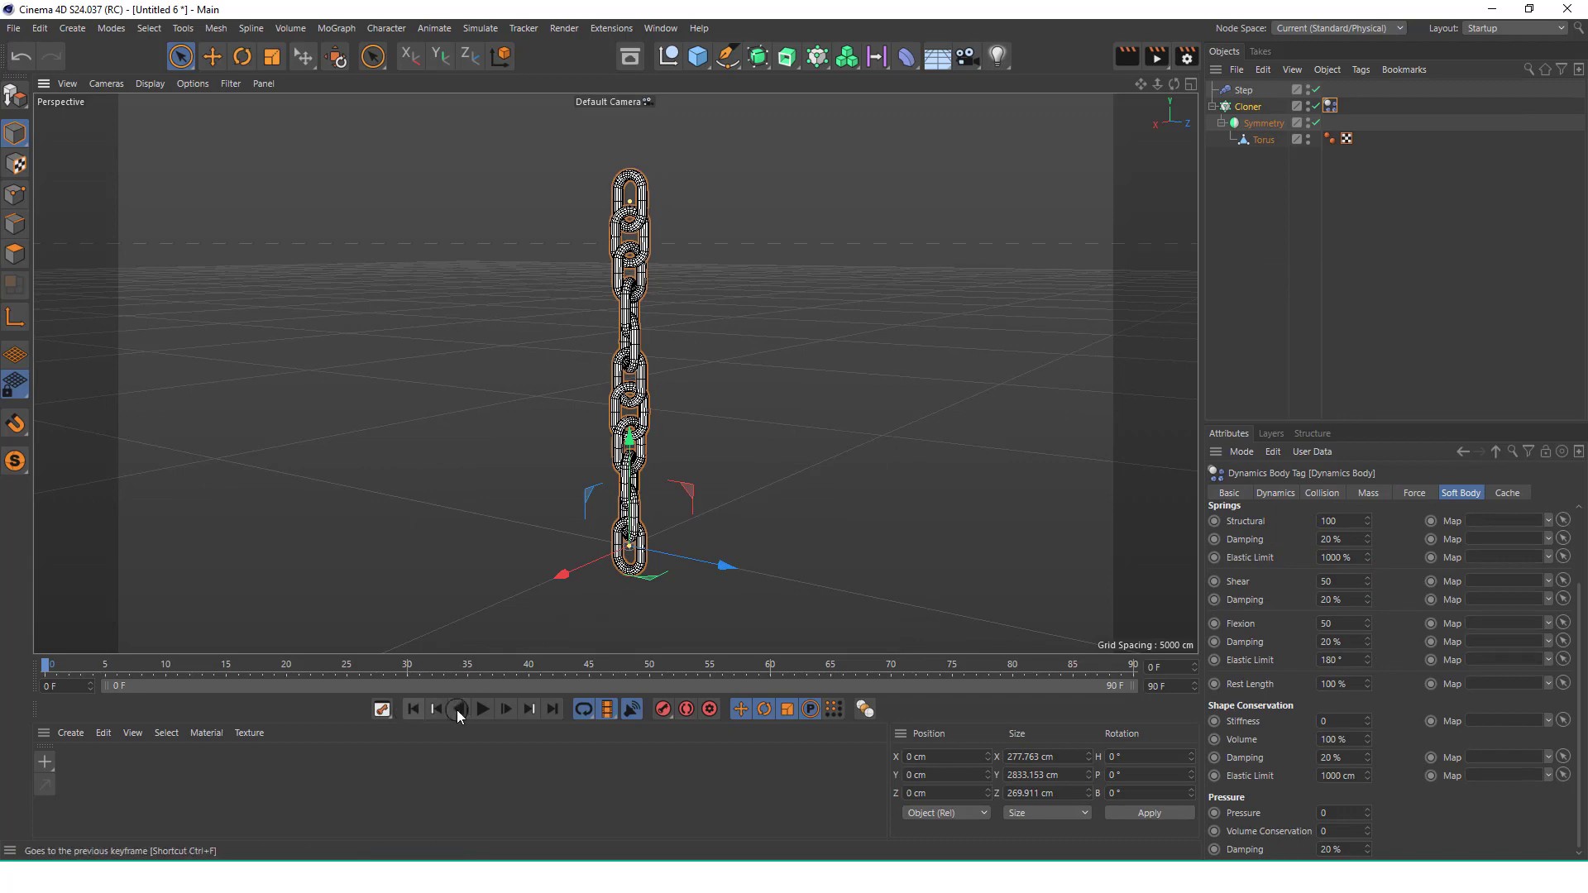
pyautogui.click(484, 708)
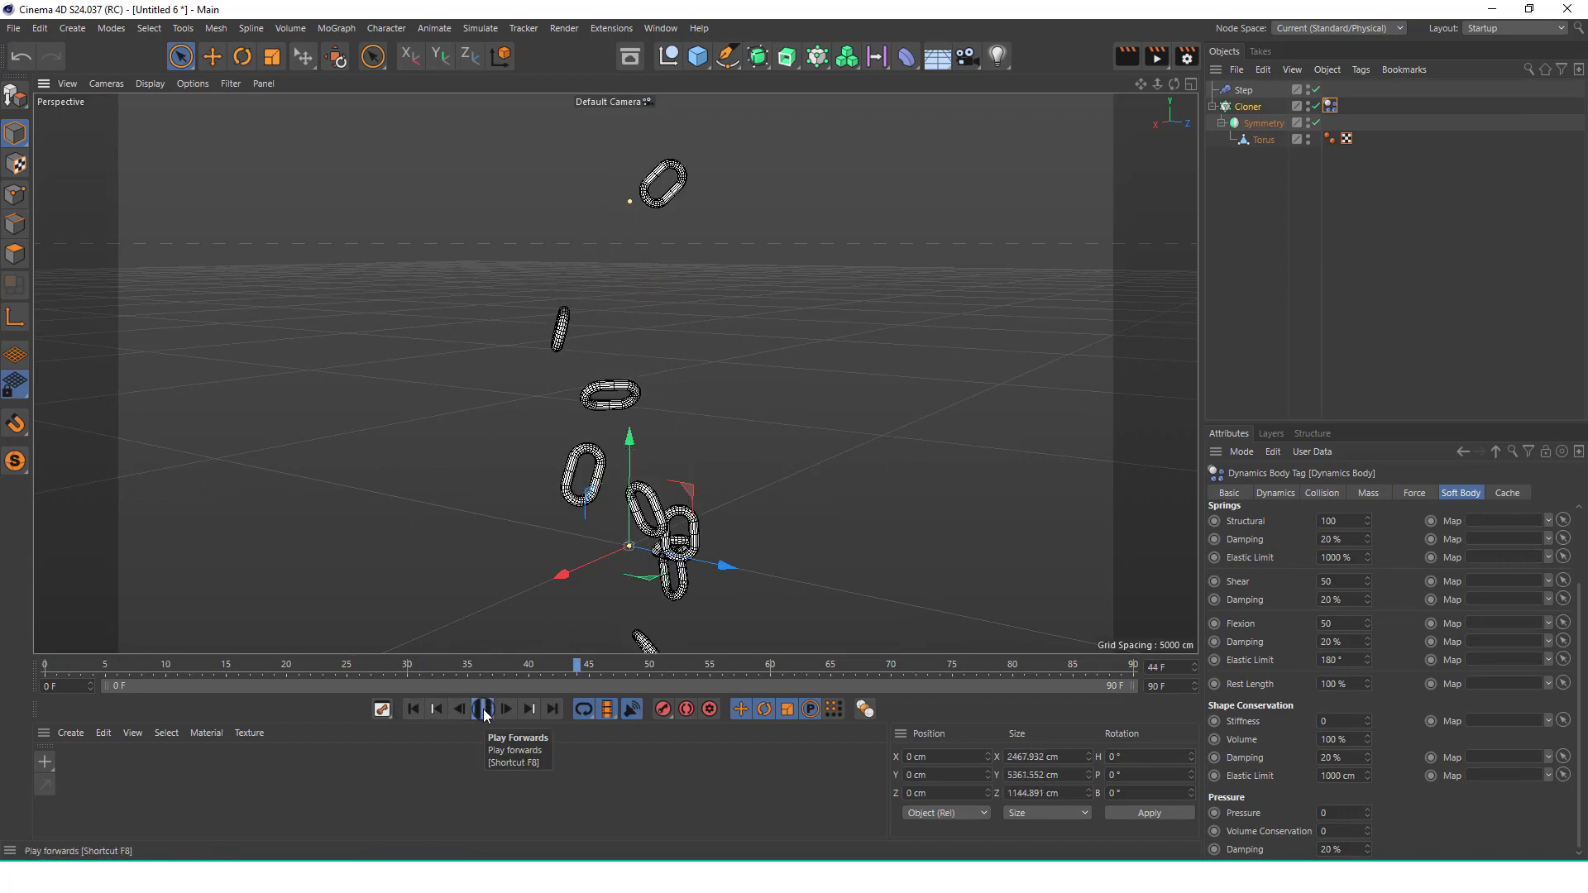
# Return to frame 0 and set the Cloner's Dynamics Body tag collision Shape to Moving Mesh
pyautogui.click(413, 709)
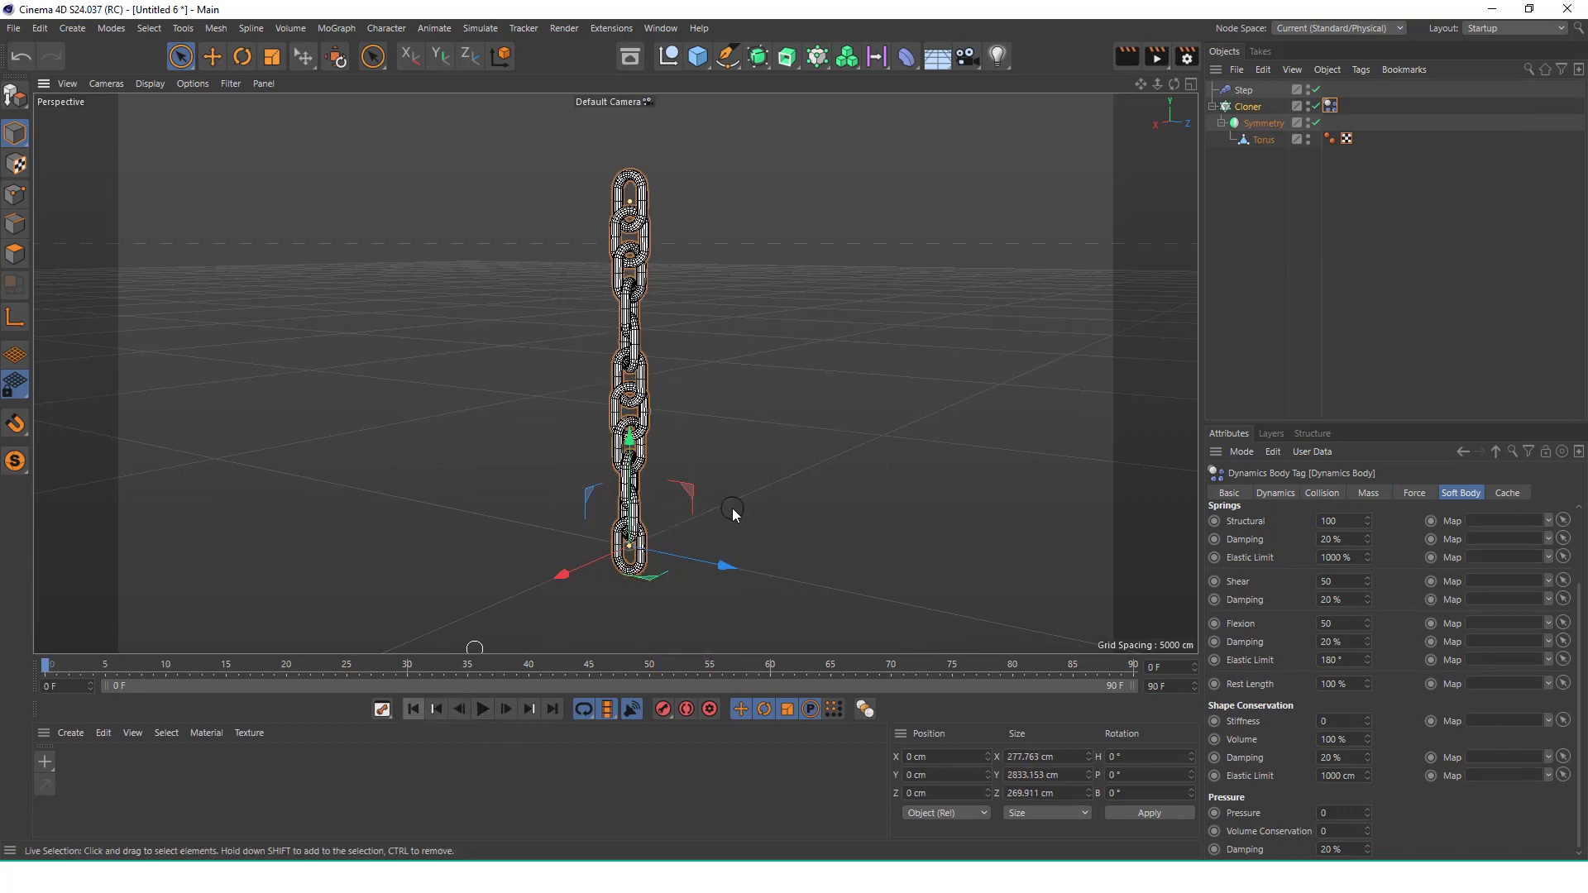
pyautogui.click(1333, 495)
pyautogui.click(1435, 608)
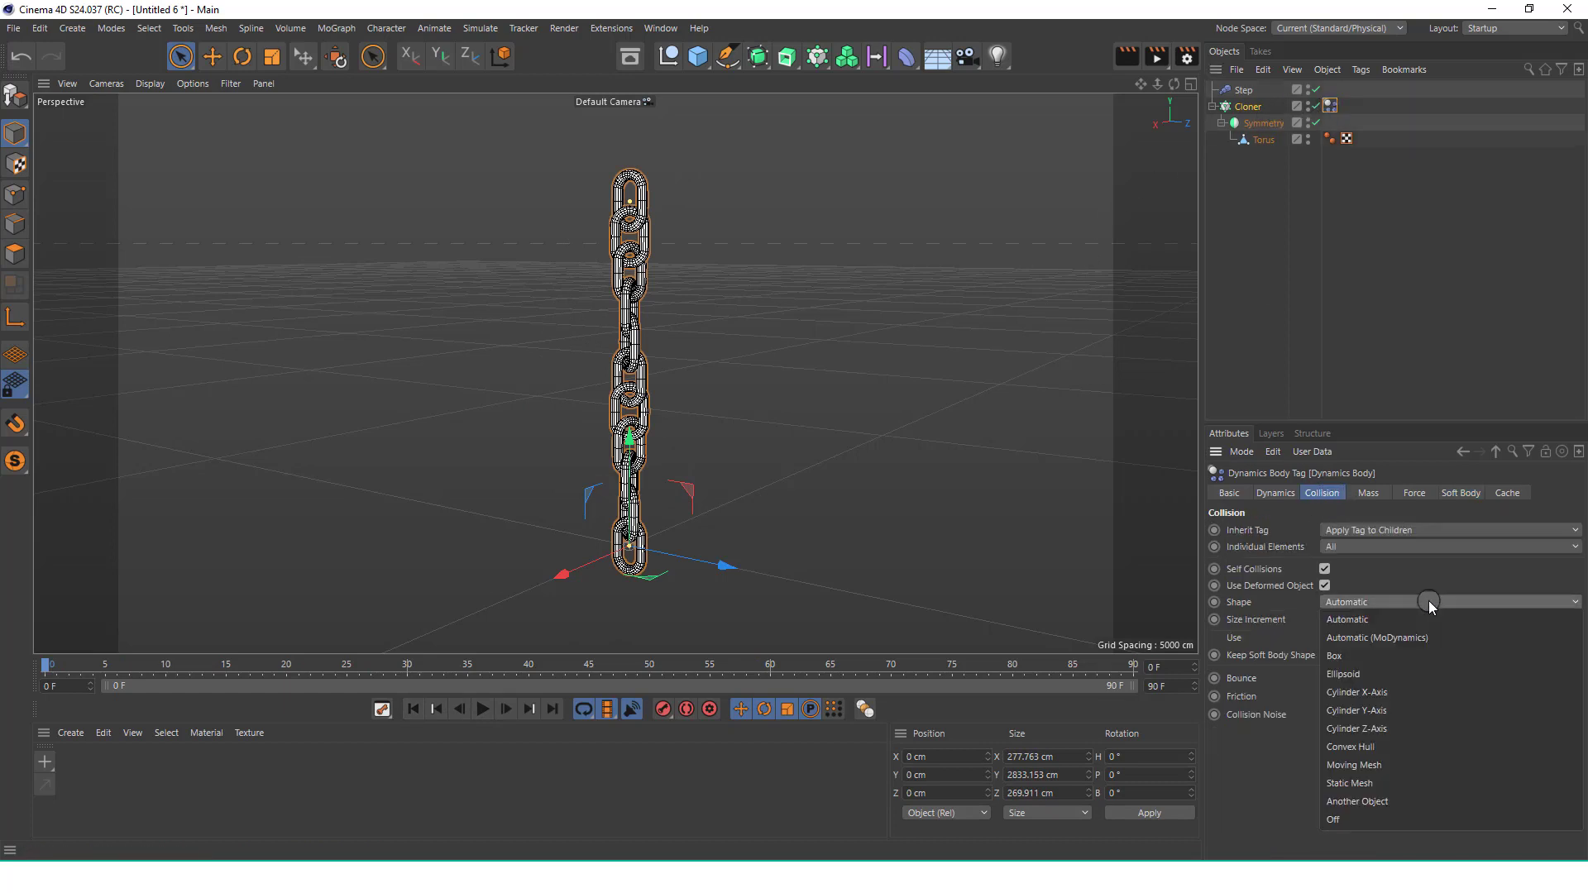
pyautogui.click(1413, 765)
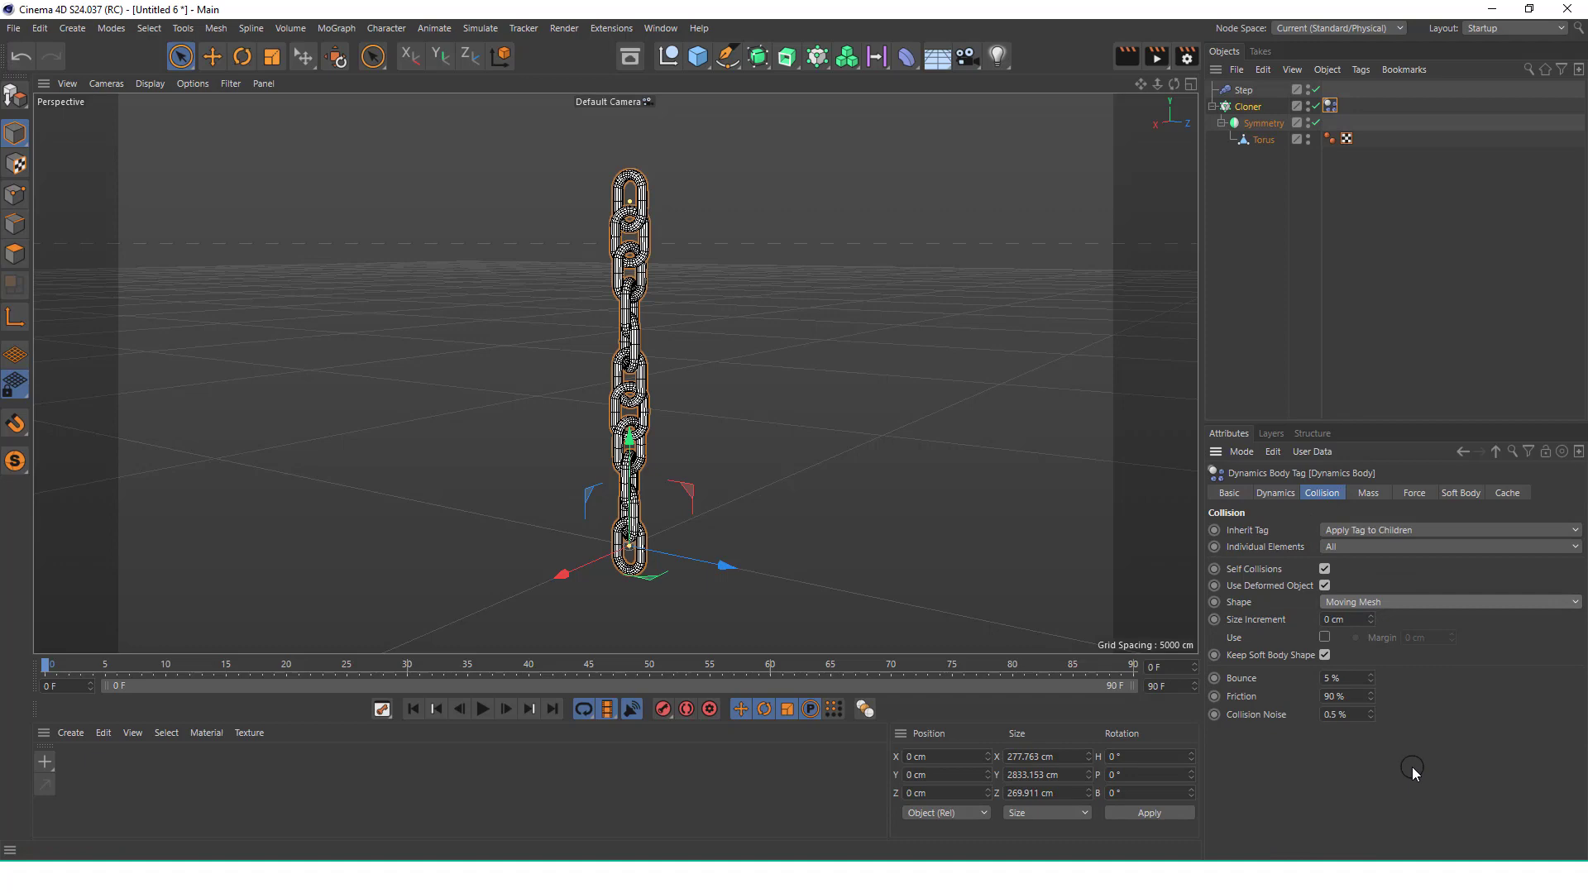
# Play the chain simulation to check the link collisions and return to frame 0
pyautogui.click(484, 709)
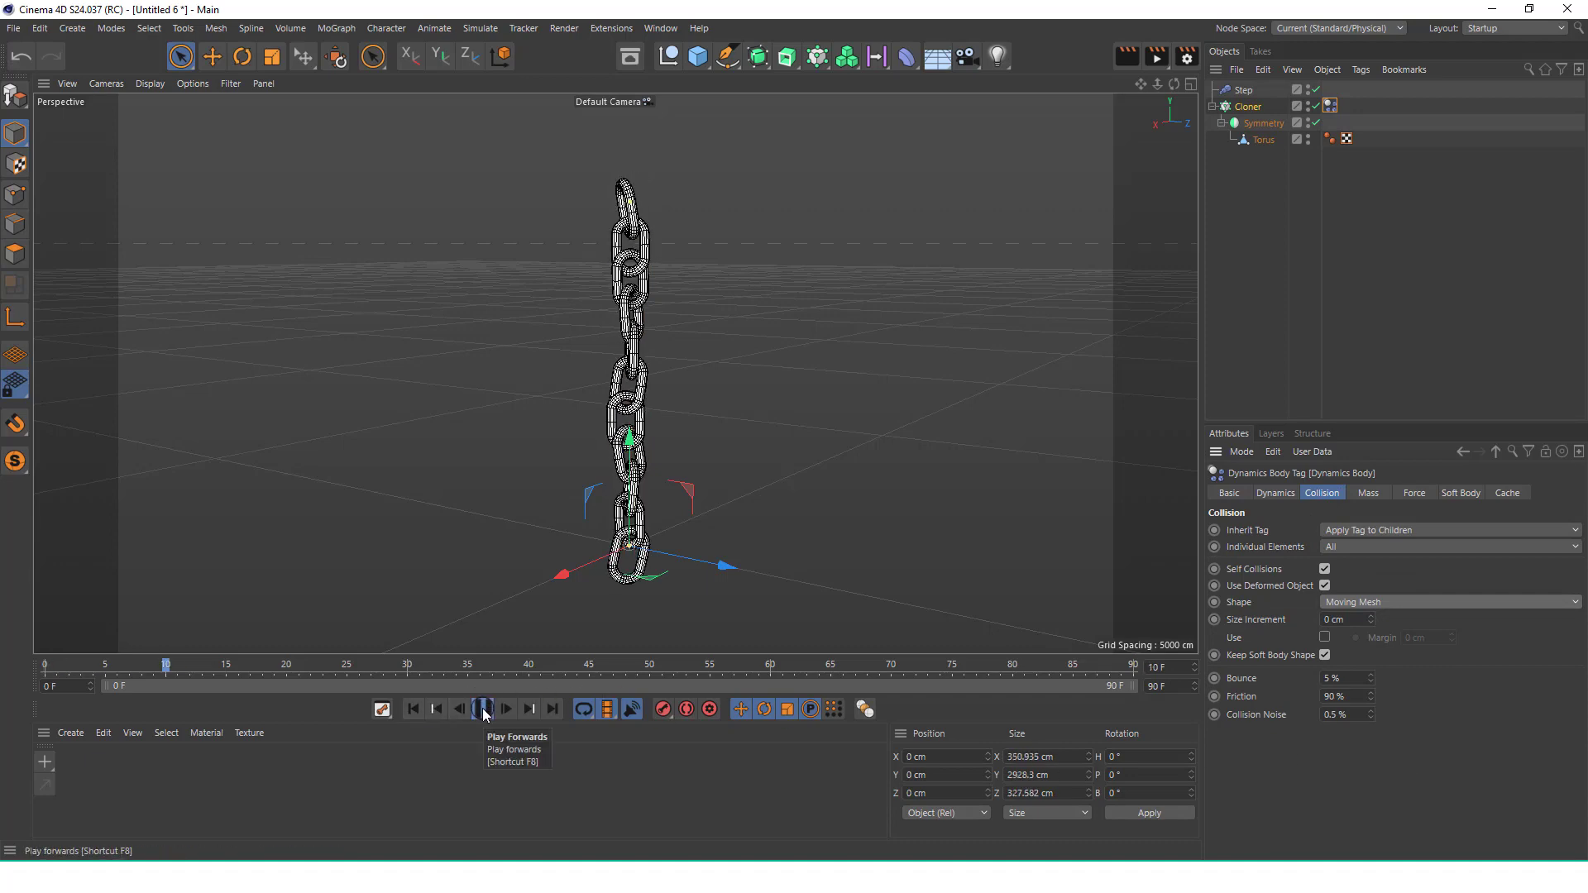
pyautogui.click(484, 709)
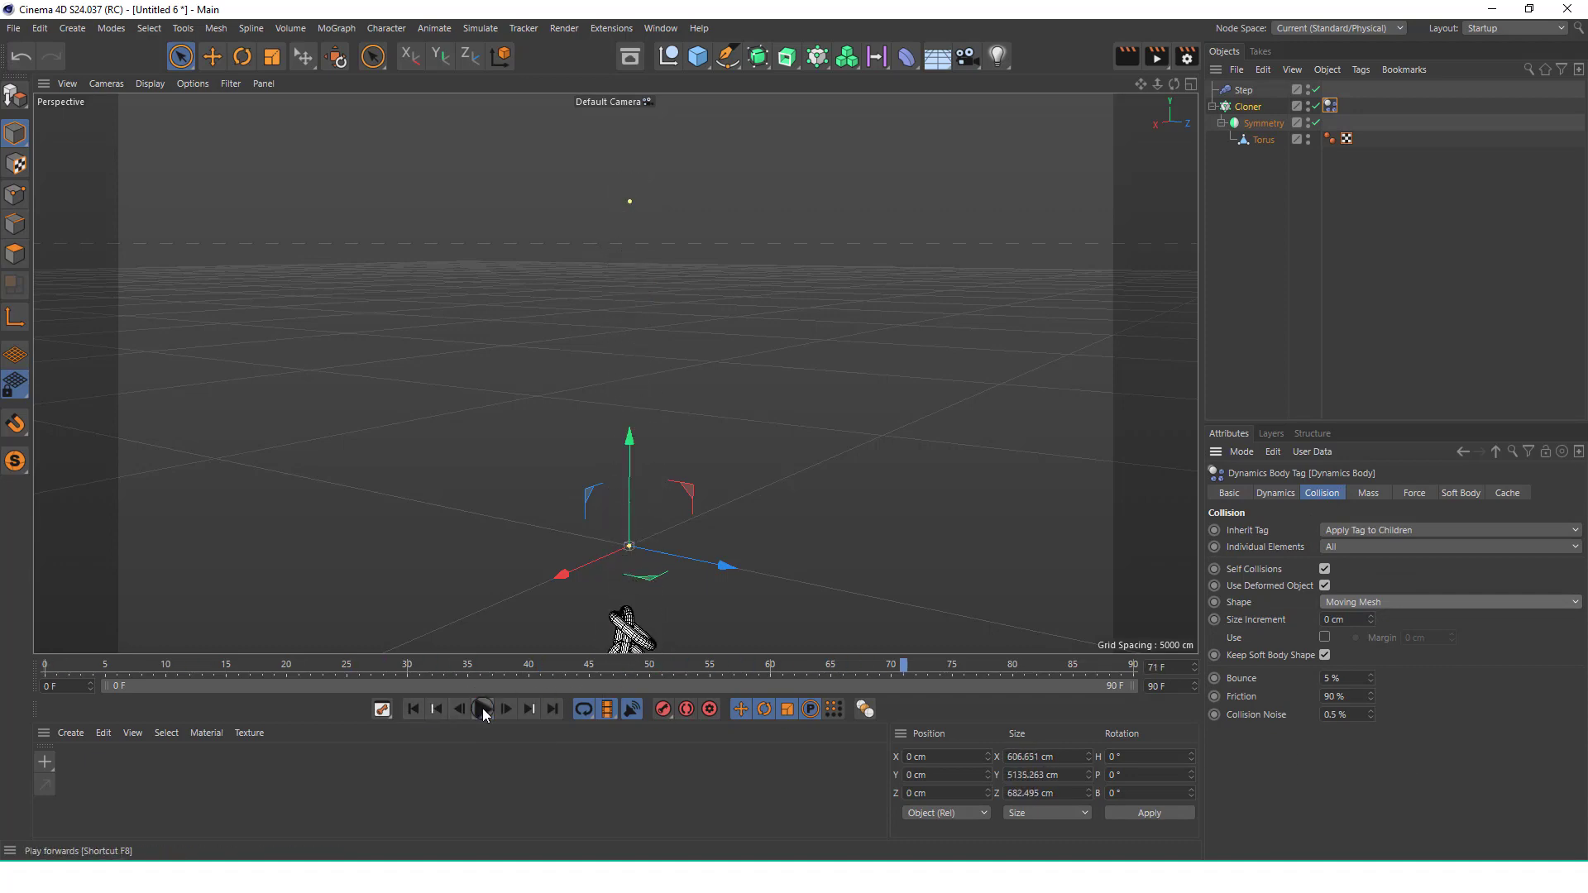
pyautogui.click(416, 709)
# Set Gravity to 0 cm in the project's Dynamics settings and play the simulation
pyautogui.scroll(3, 655, 294)
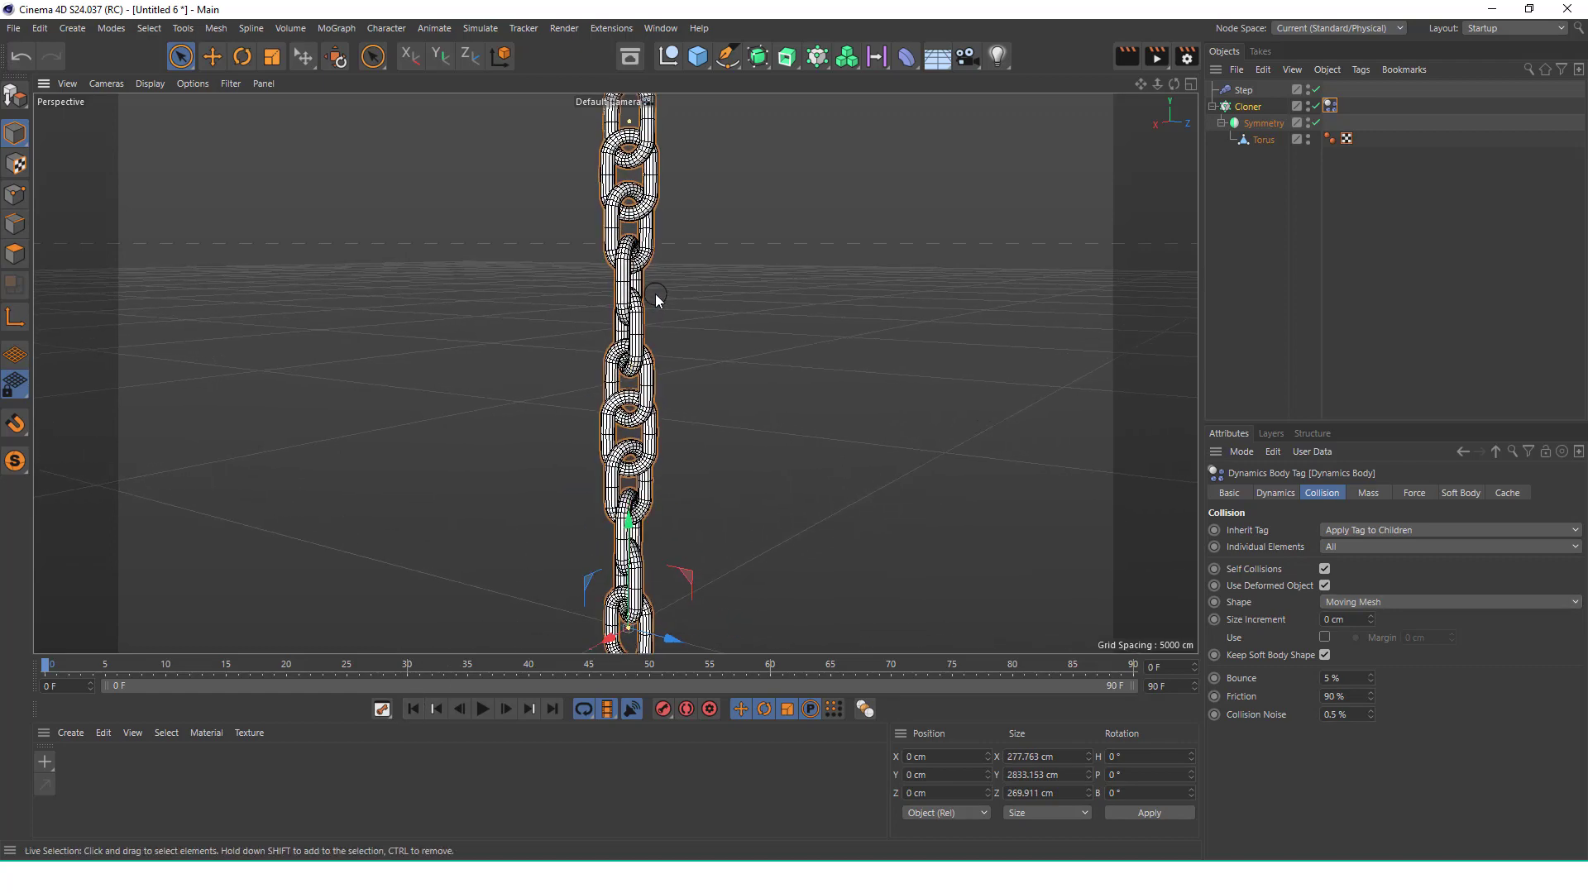
pyautogui.click(39, 29)
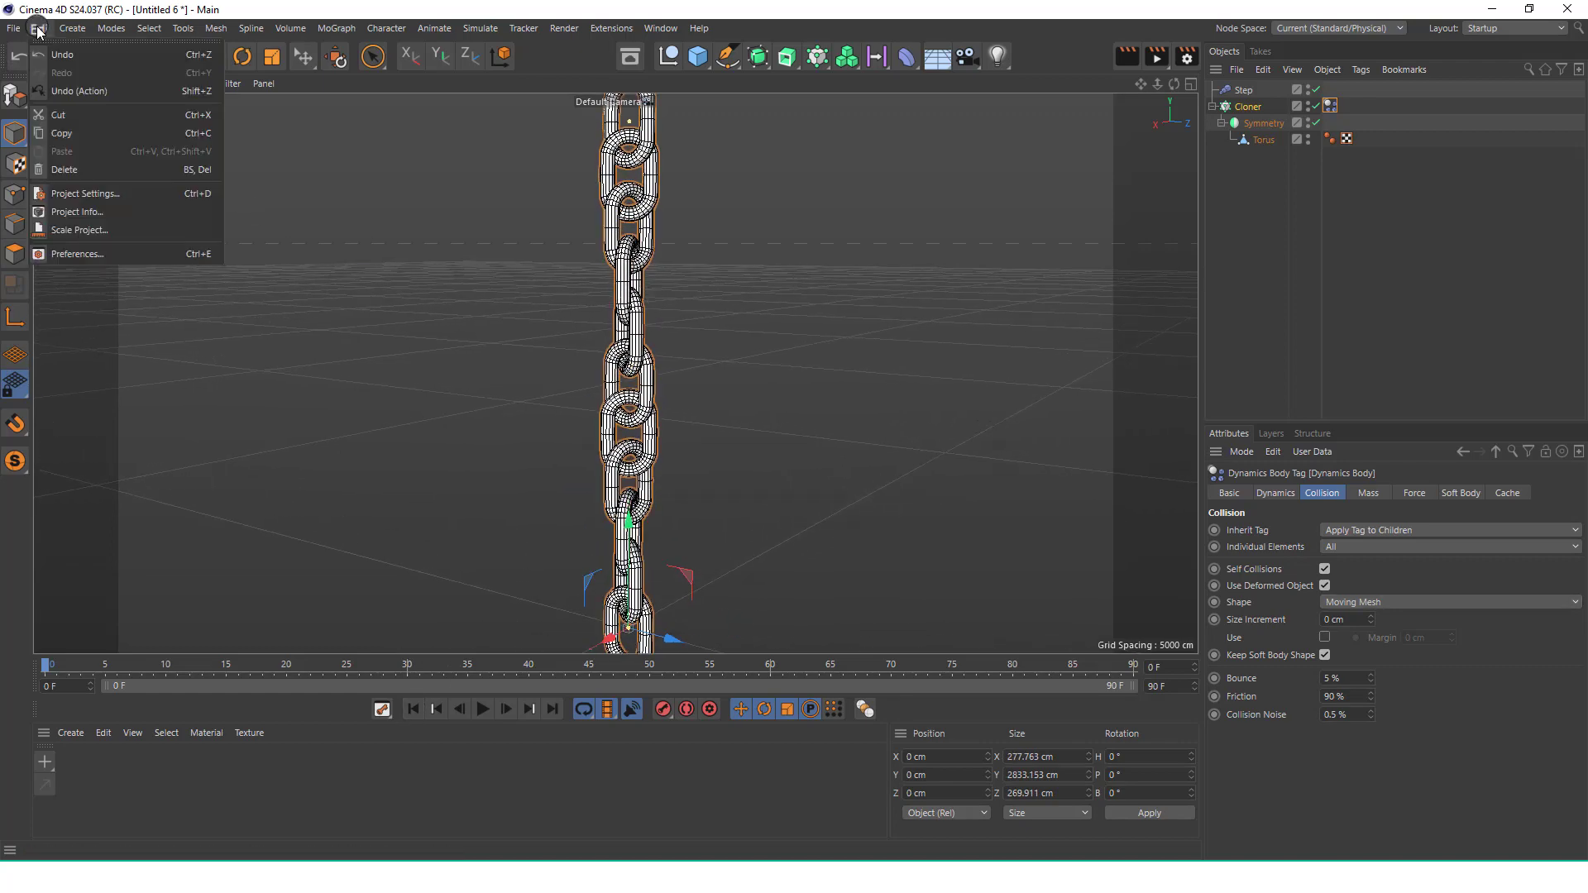
pyautogui.click(111, 195)
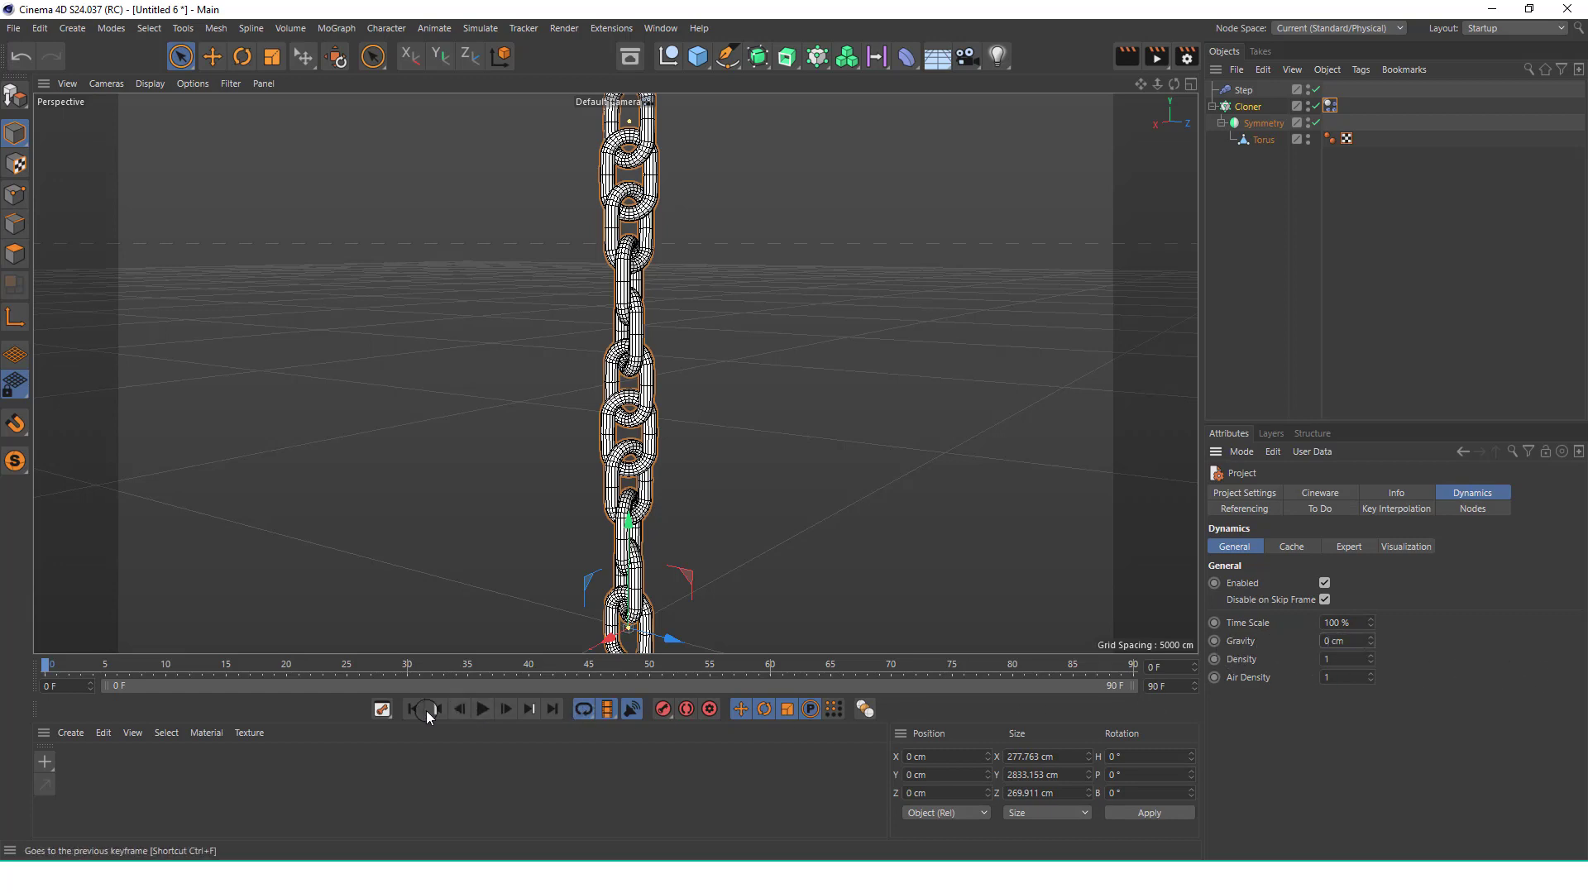
pyautogui.click(480, 709)
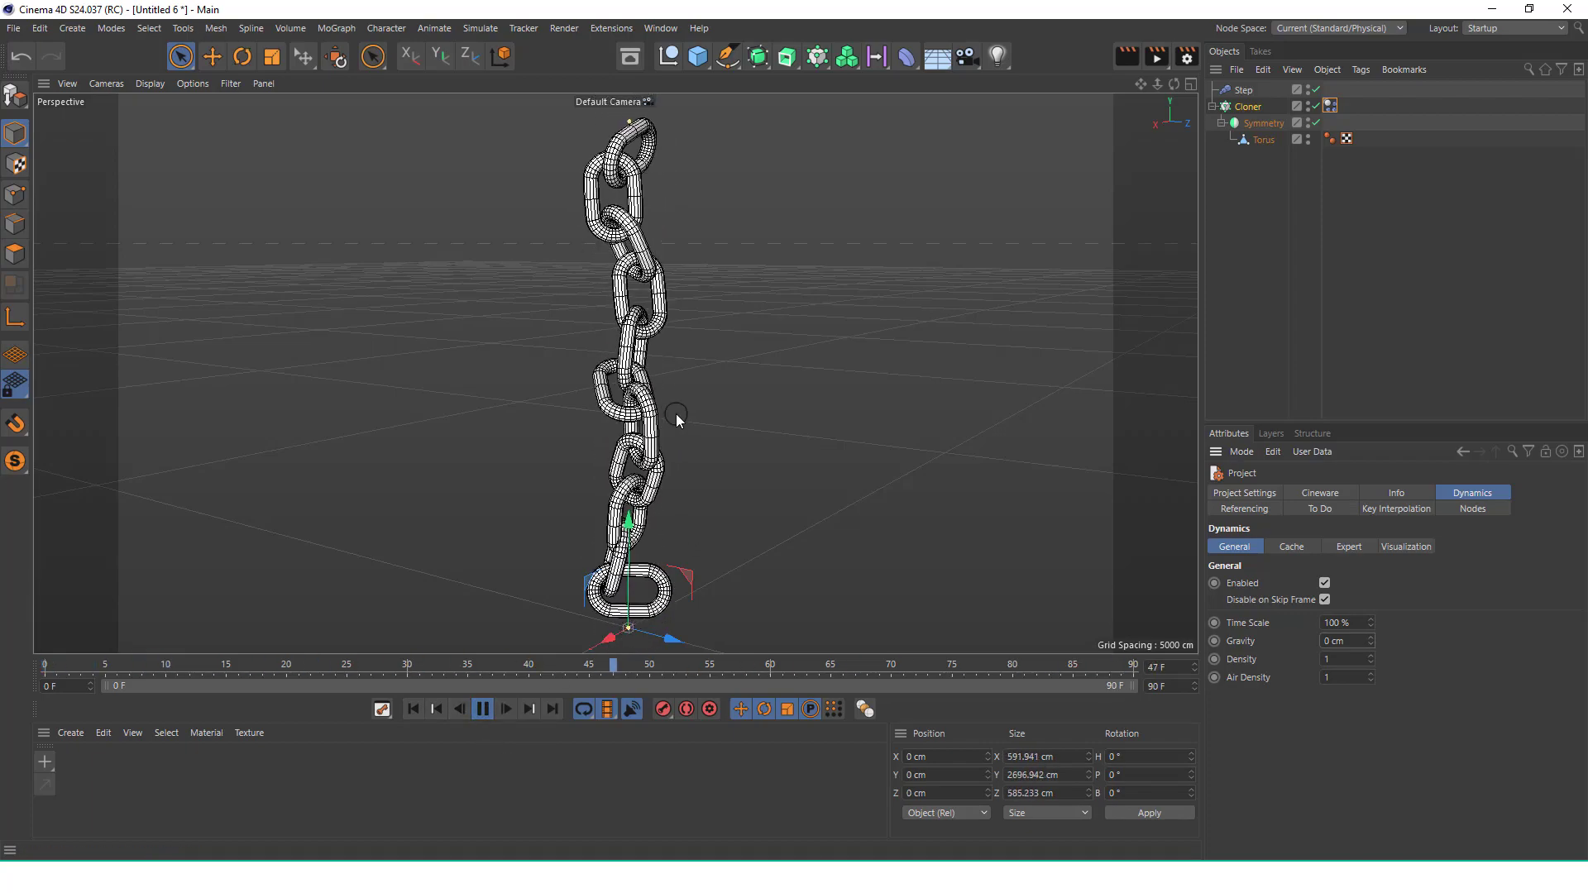
pyautogui.scroll(-3, 622, 310)
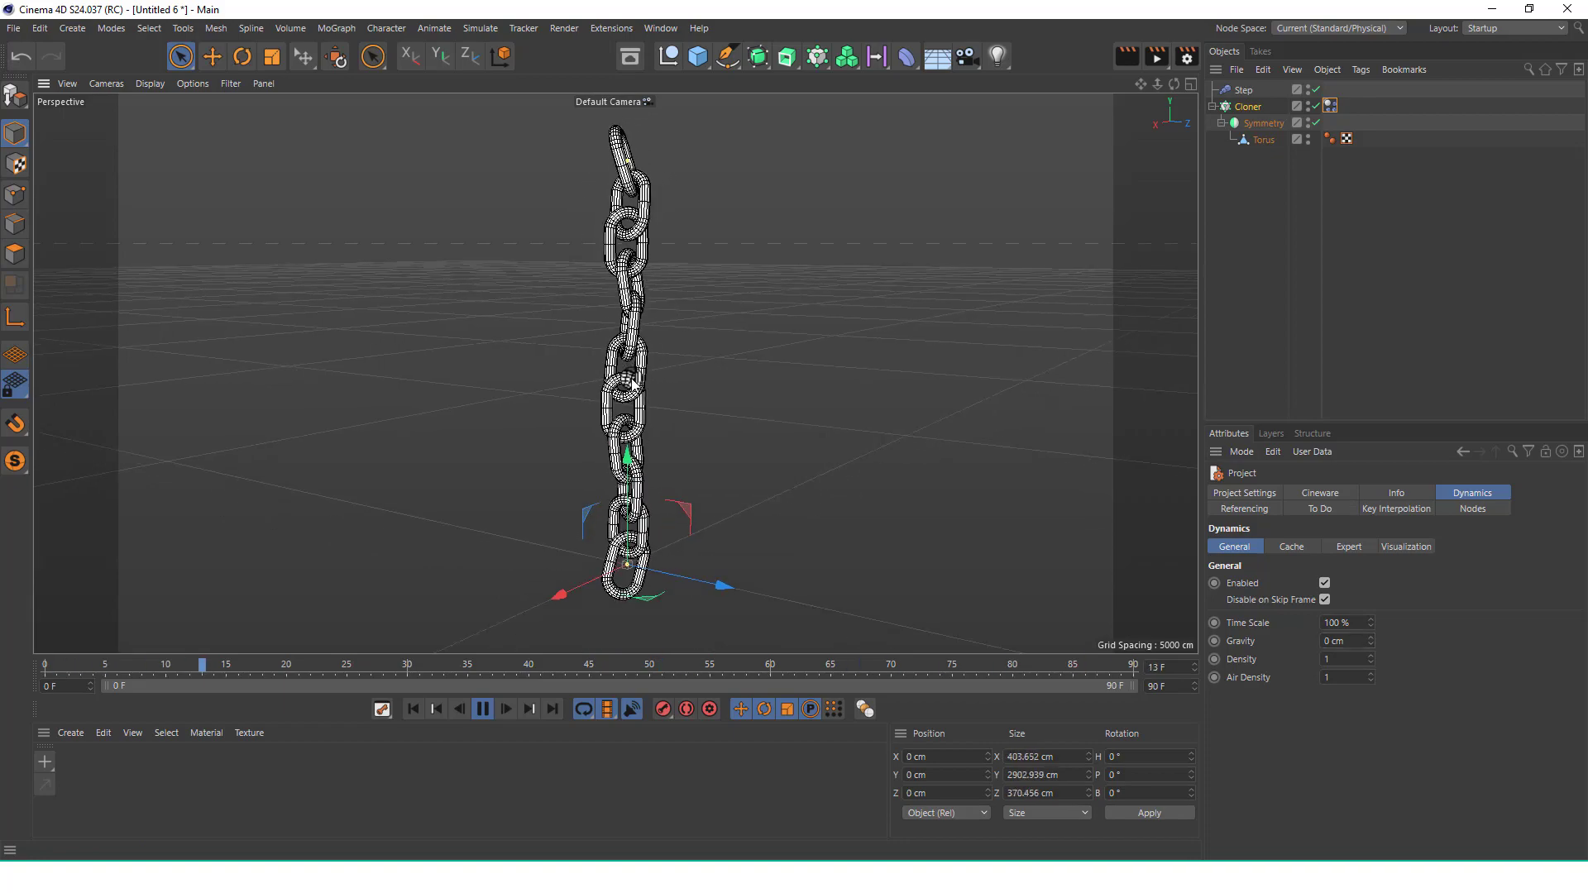
pyautogui.keyDown('alt'); pyautogui.moveTo(621, 404); pyautogui.dragTo(620, 384); pyautogui.keyUp('alt')
pyautogui.scroll(2, 621, 385)
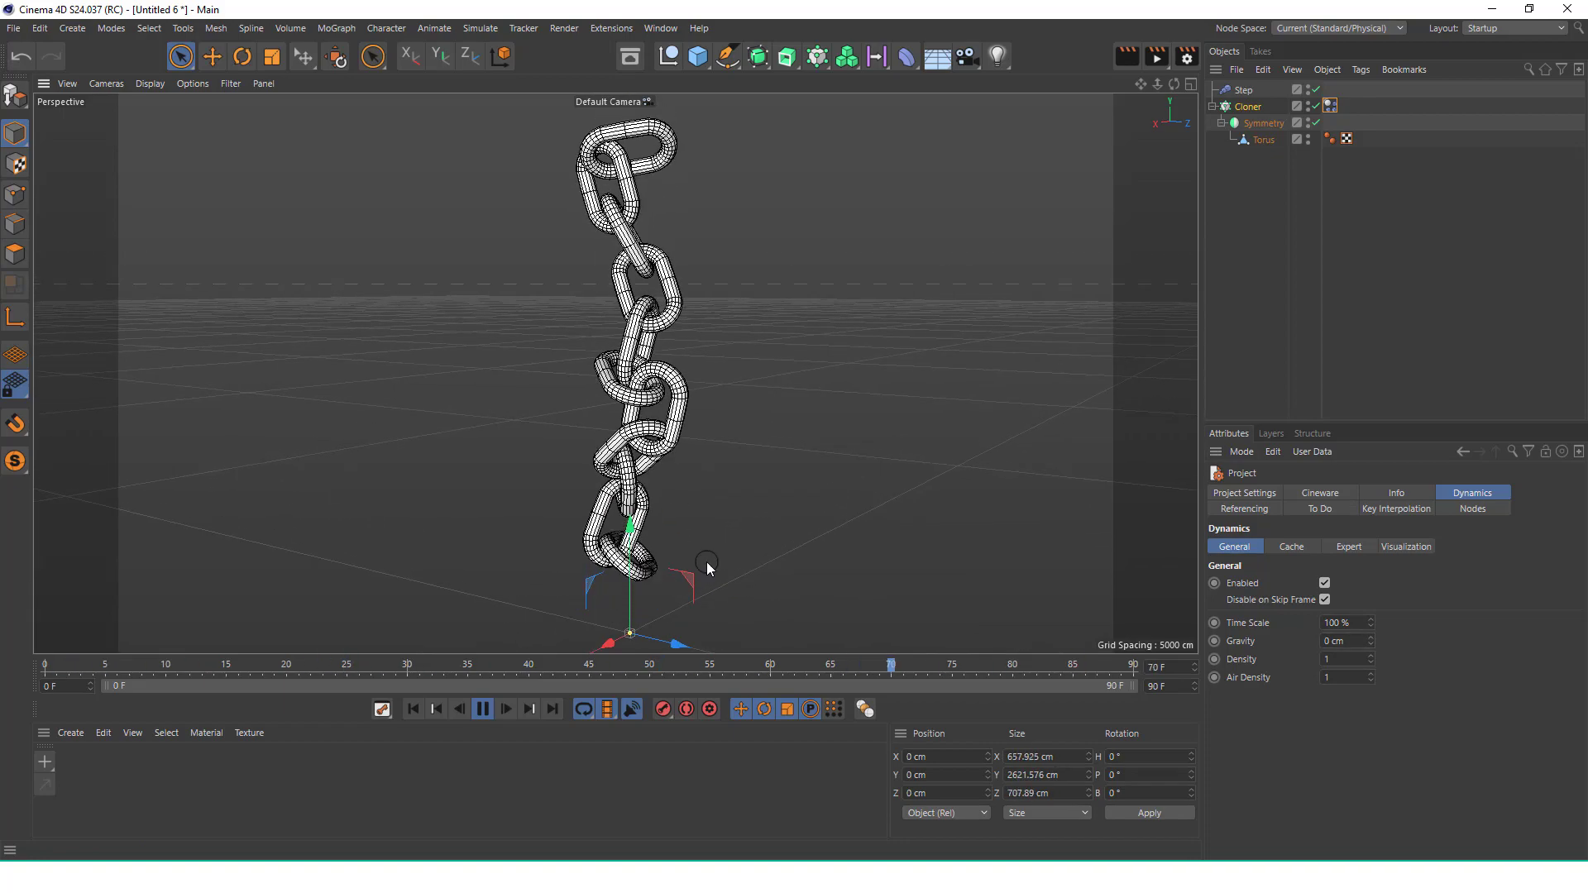
# Extend the animation to 390 frames, watch the chain move over the longer range and stop playback
pyautogui.moveTo(1151, 689); pyautogui.dragTo(1214, 711)
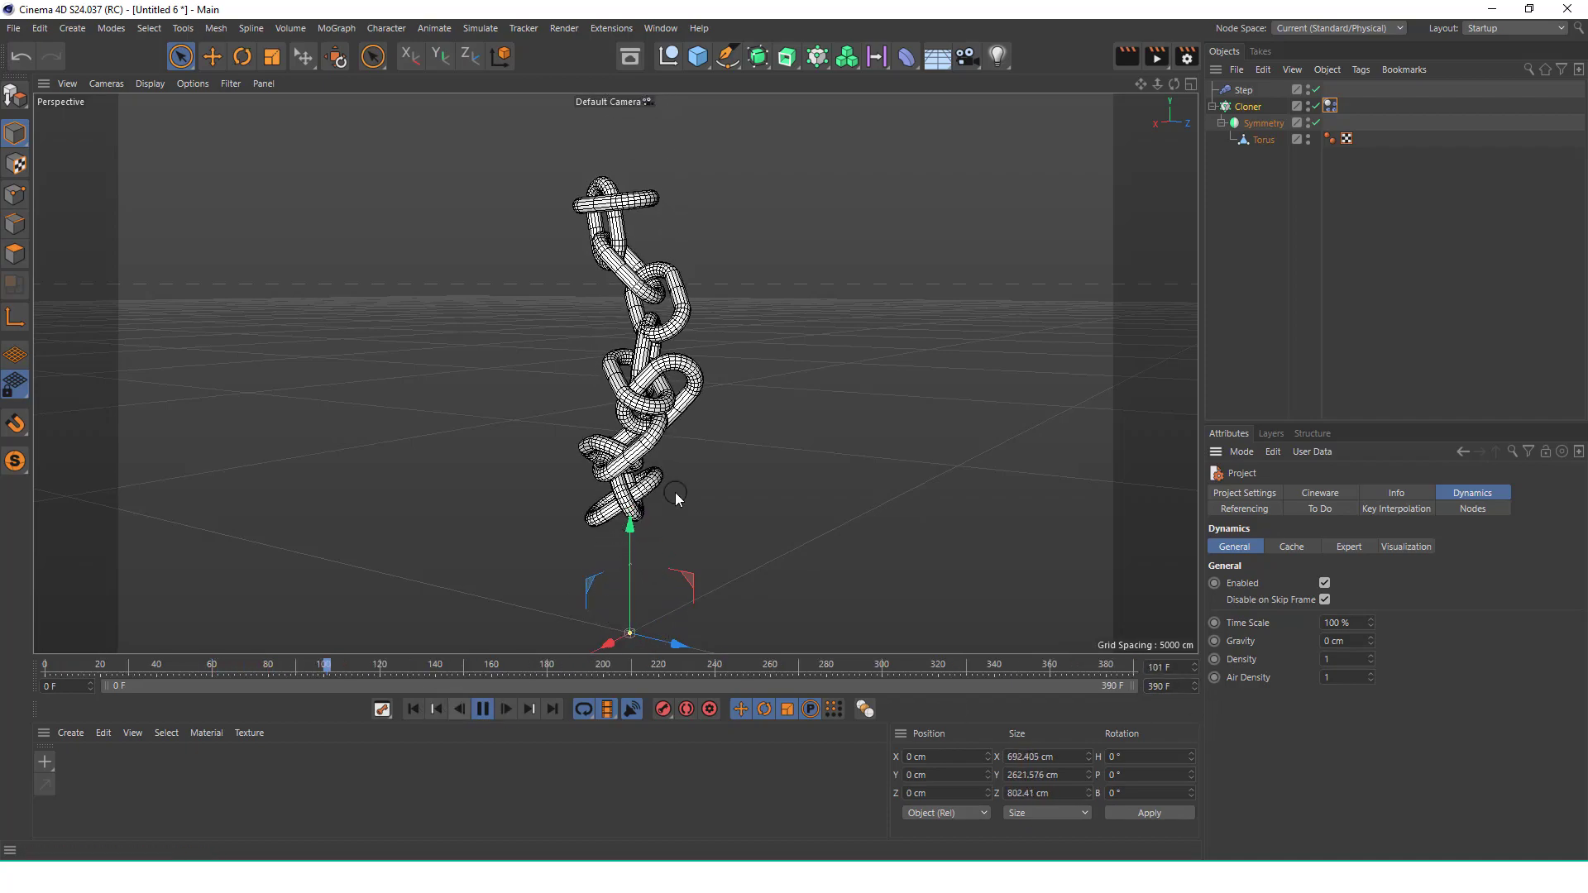
pyautogui.scroll(2, 644, 300)
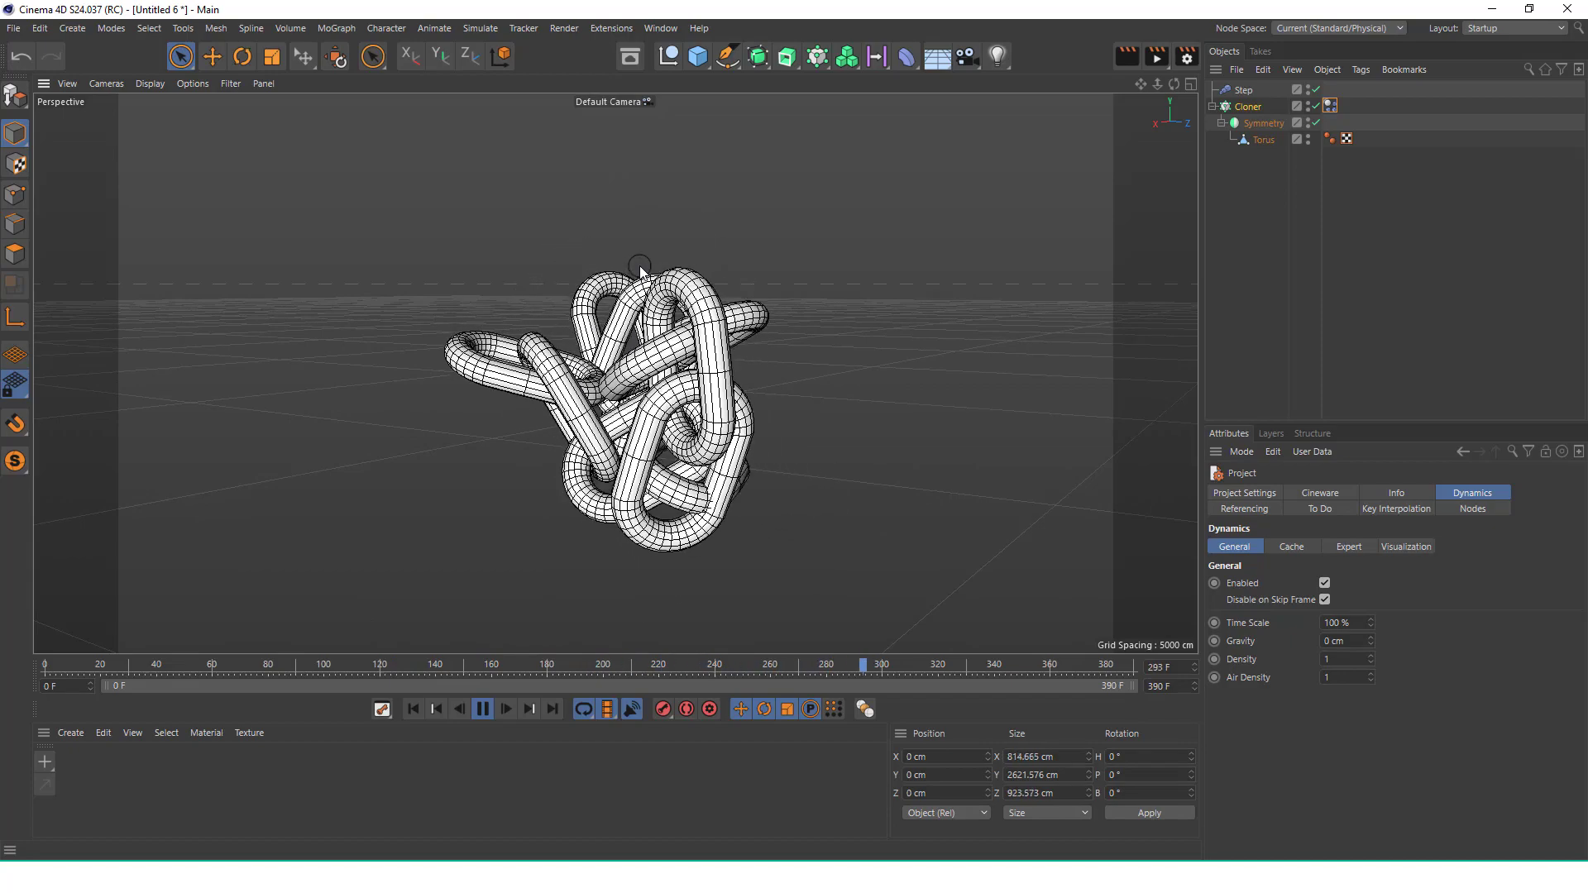
pyautogui.click(483, 709)
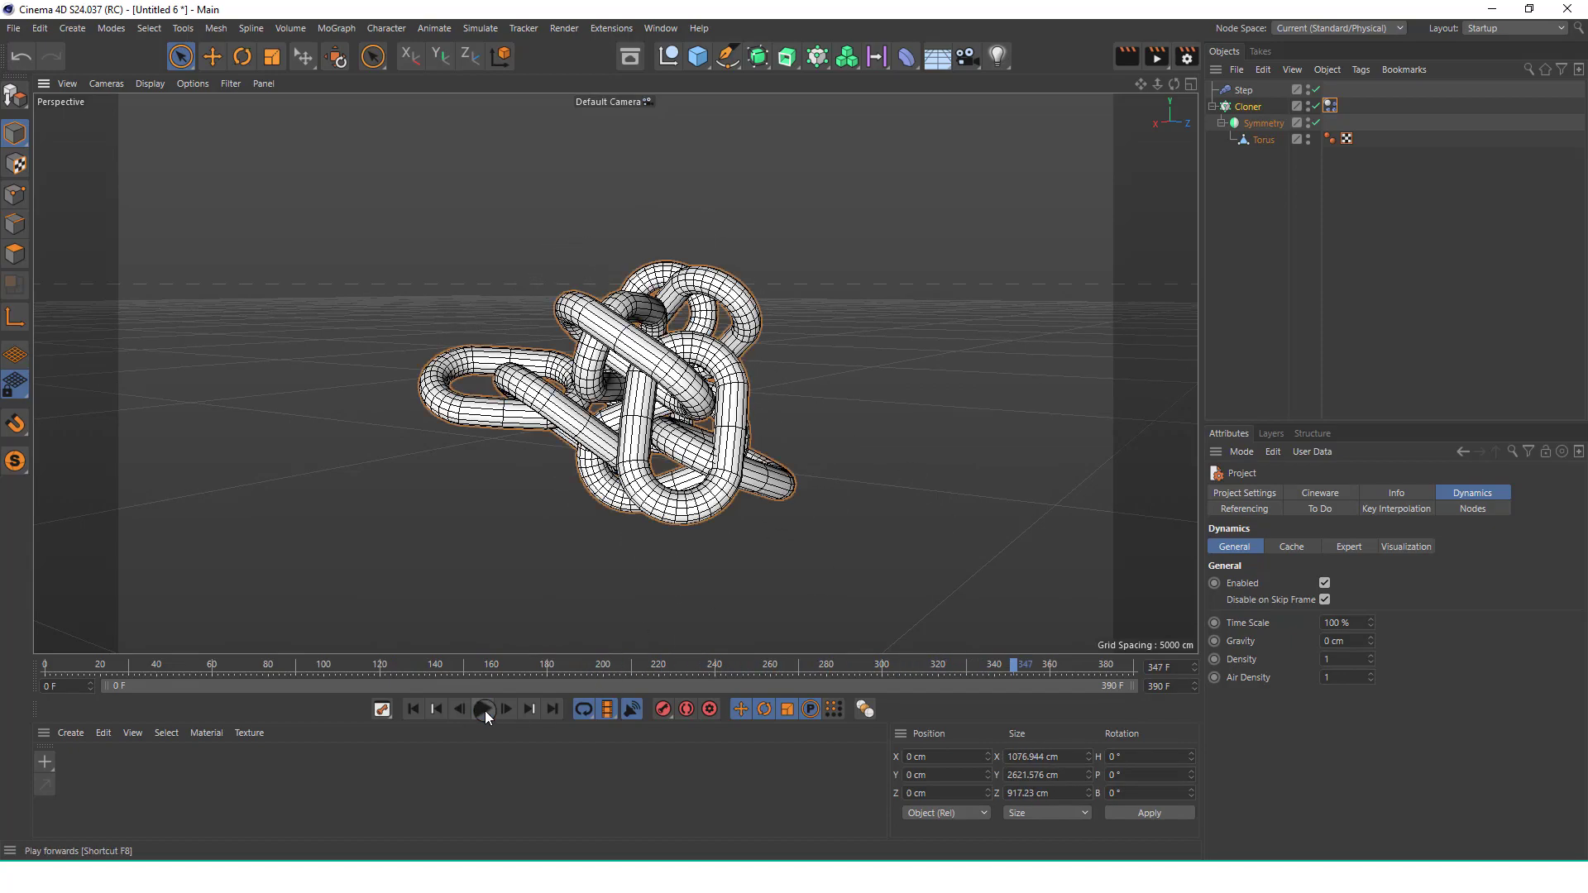
# Scale the Torus link up to about 240 × 77 × 307 cm and replay the simulation from frame 0
pyautogui.click(1270, 142)
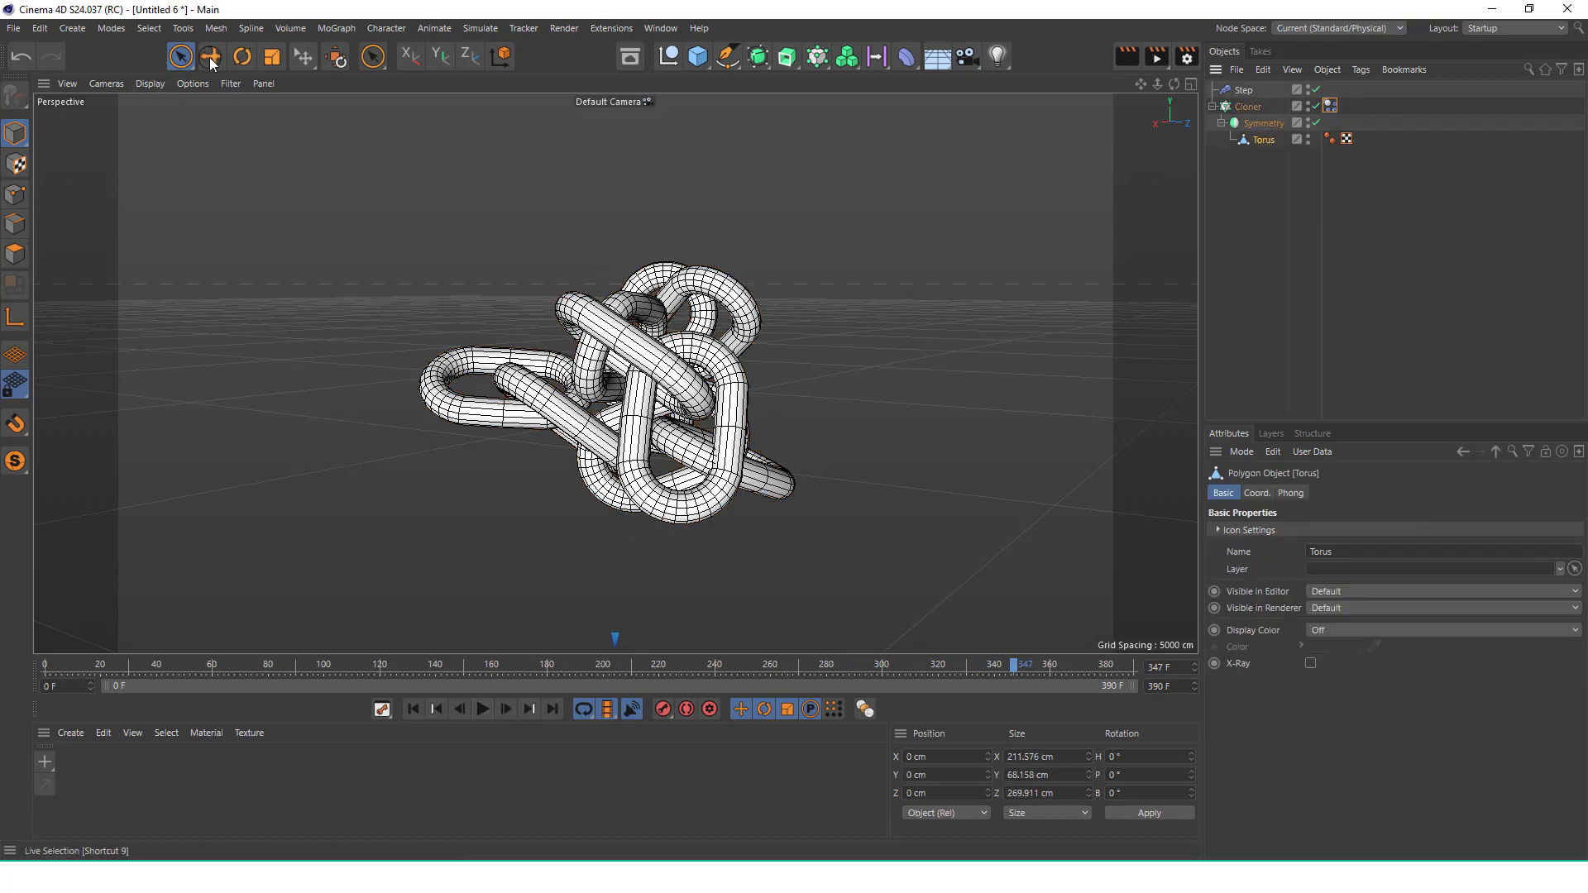
pyautogui.click(273, 57)
pyautogui.moveTo(637, 633); pyautogui.dragTo(740, 683)
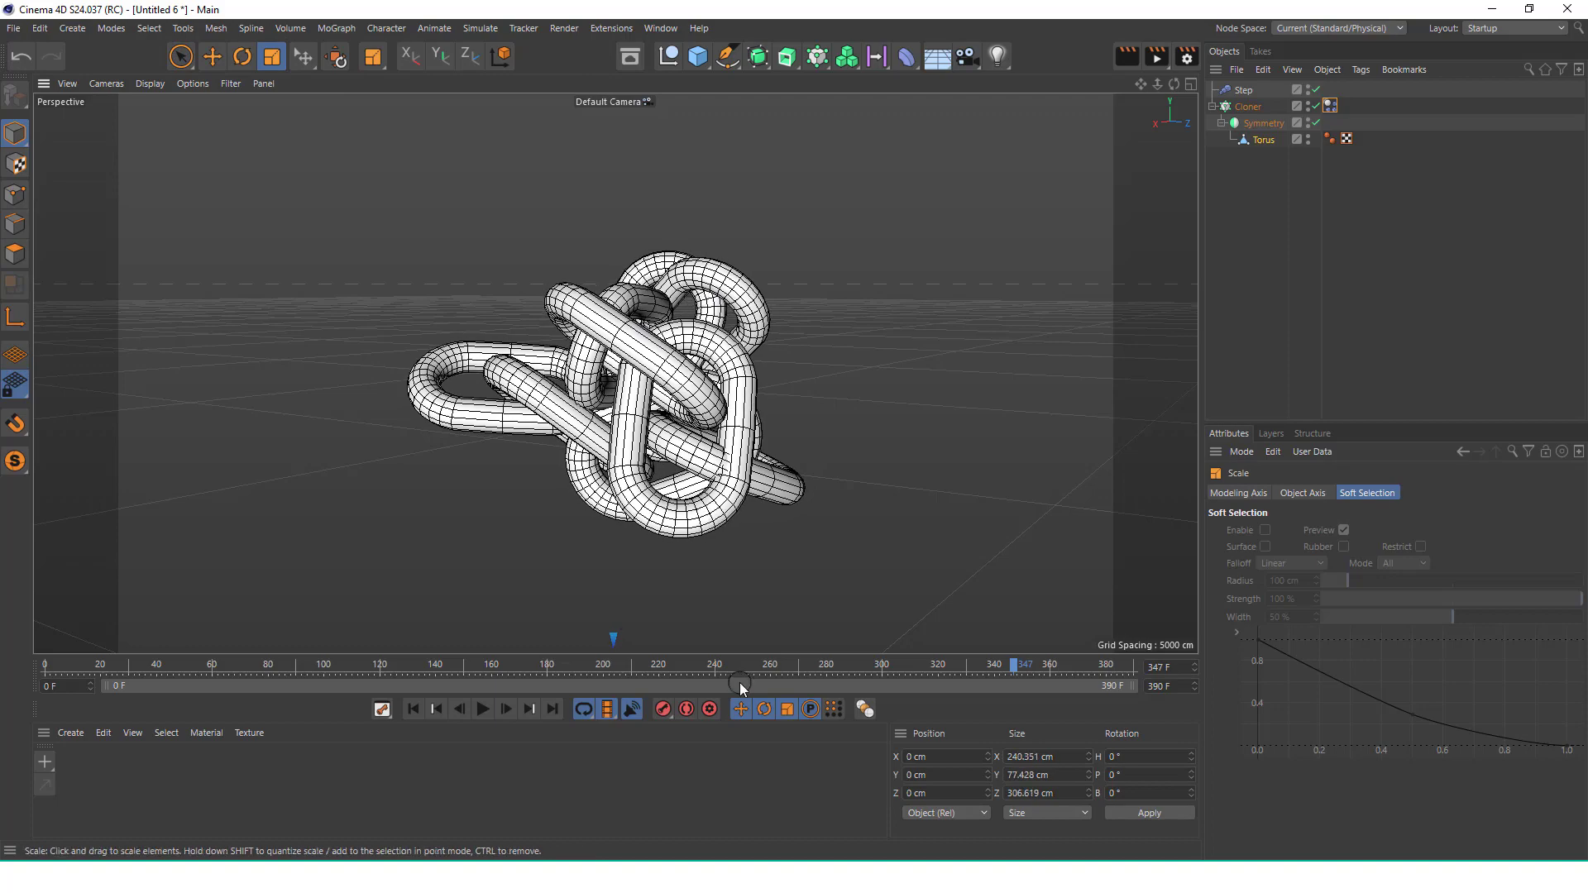
pyautogui.click(411, 711)
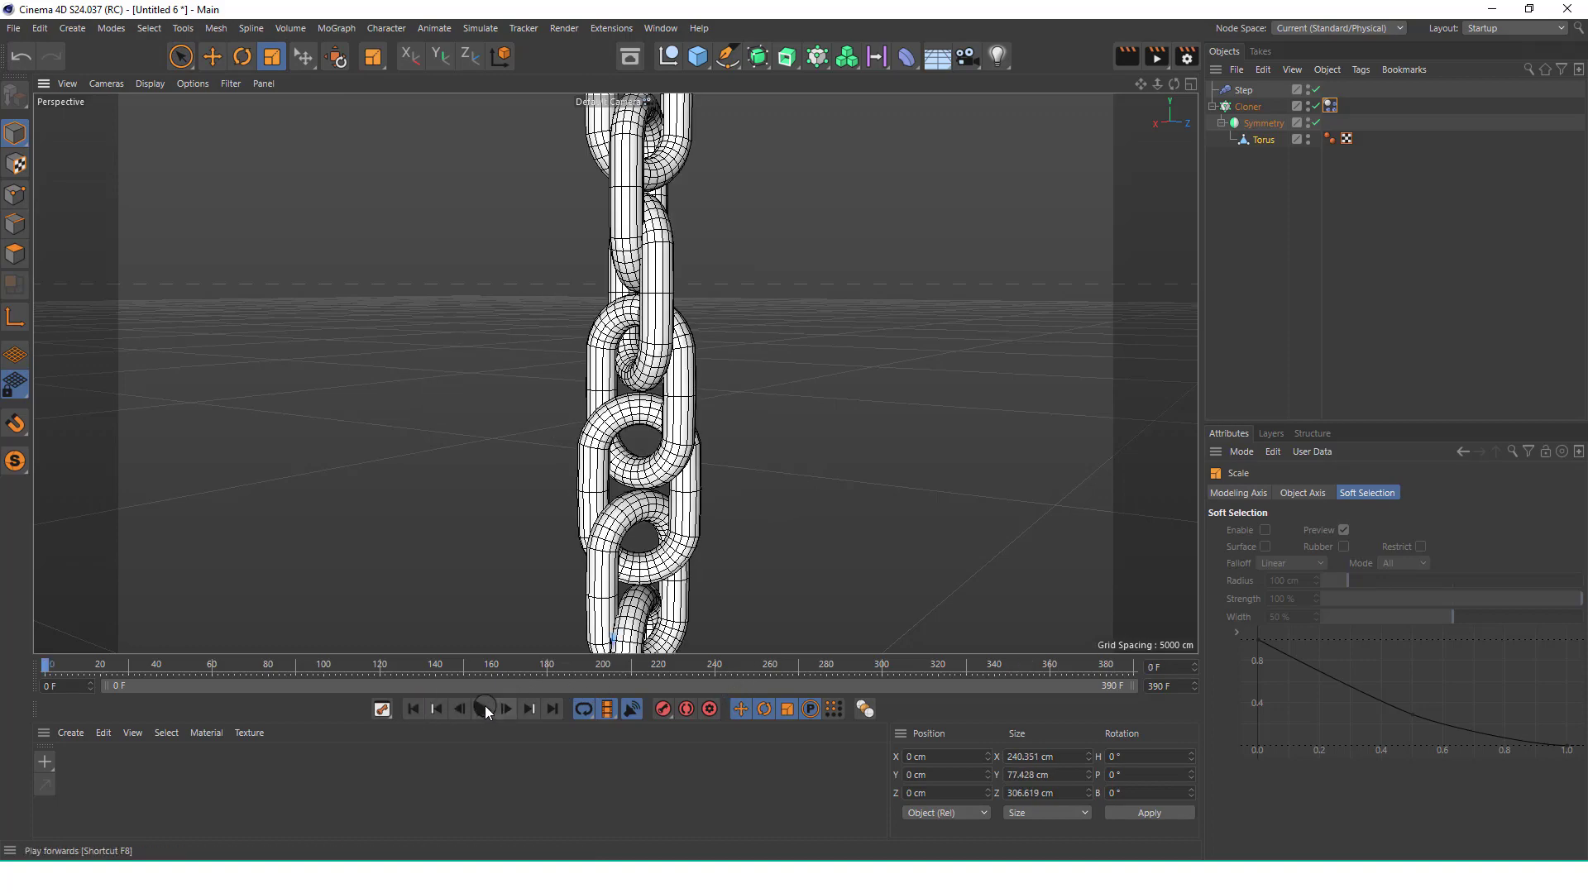
pyautogui.click(486, 710)
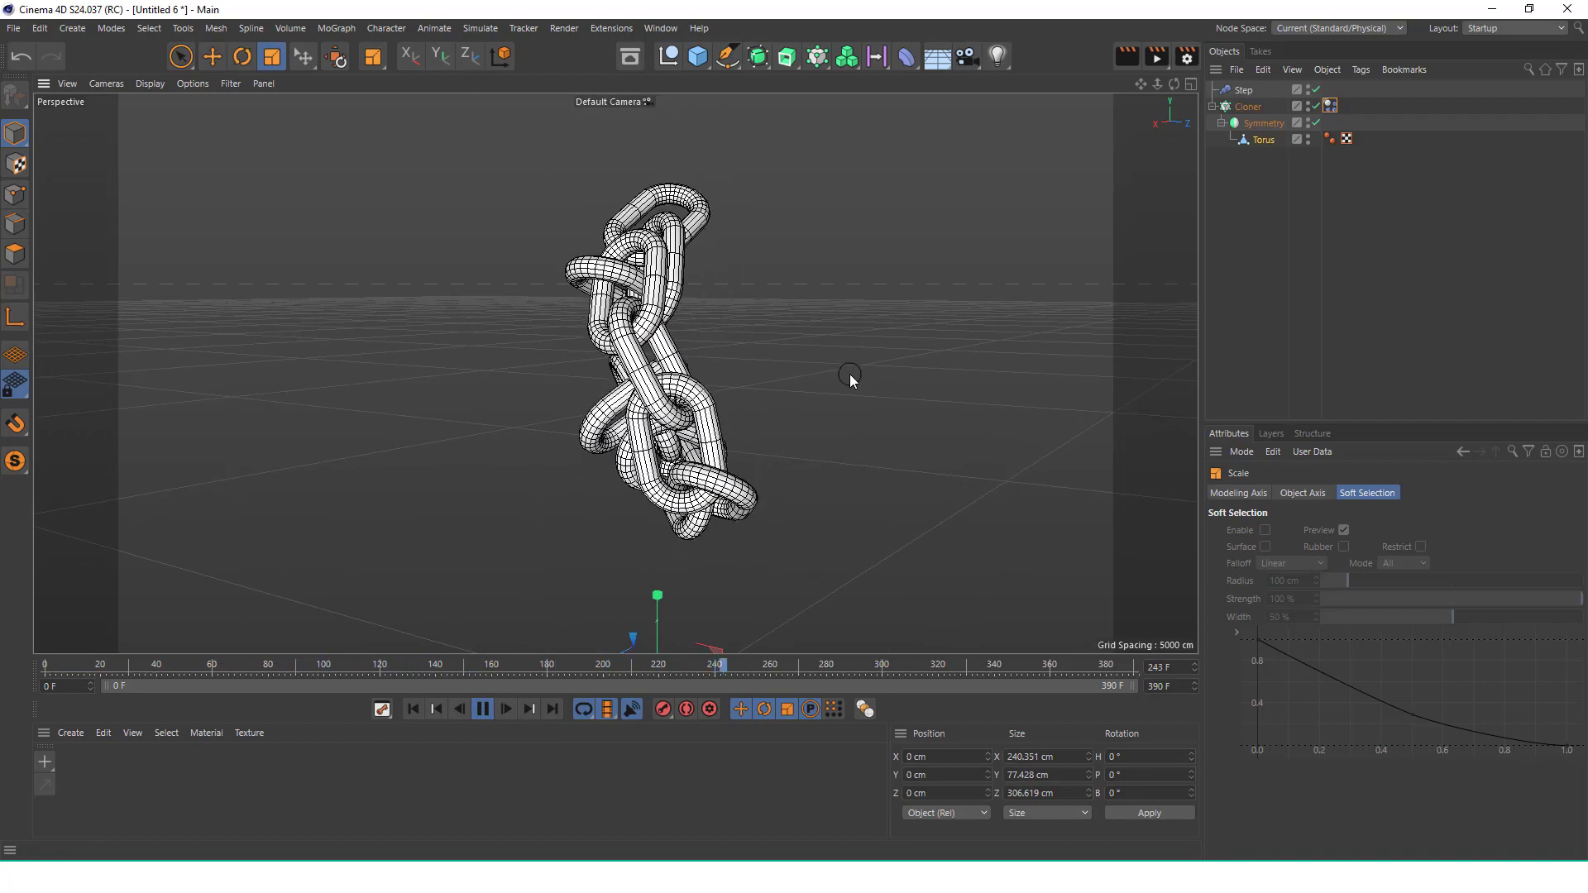
pyautogui.scroll(3, 652, 375)
pyautogui.keyDown('alt'); pyautogui.moveTo(650, 374); pyautogui.dragTo(782, 426); pyautogui.keyUp('alt')
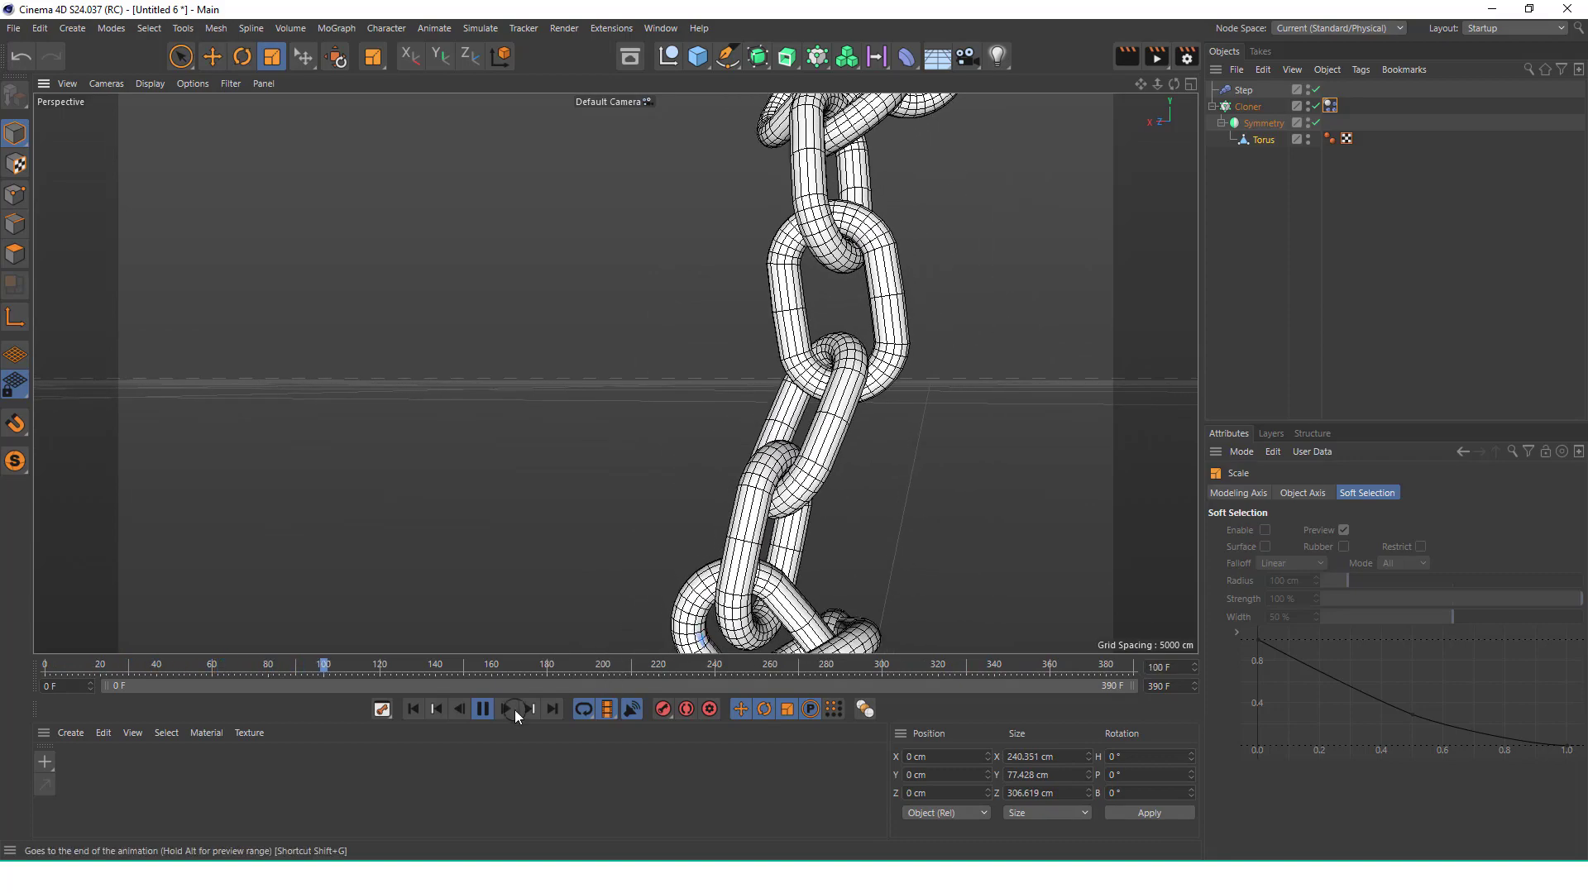
# Add a Delay effector to the Cloner, with its Mode set to Spring and Strength to 85%
pyautogui.click(1249, 108)
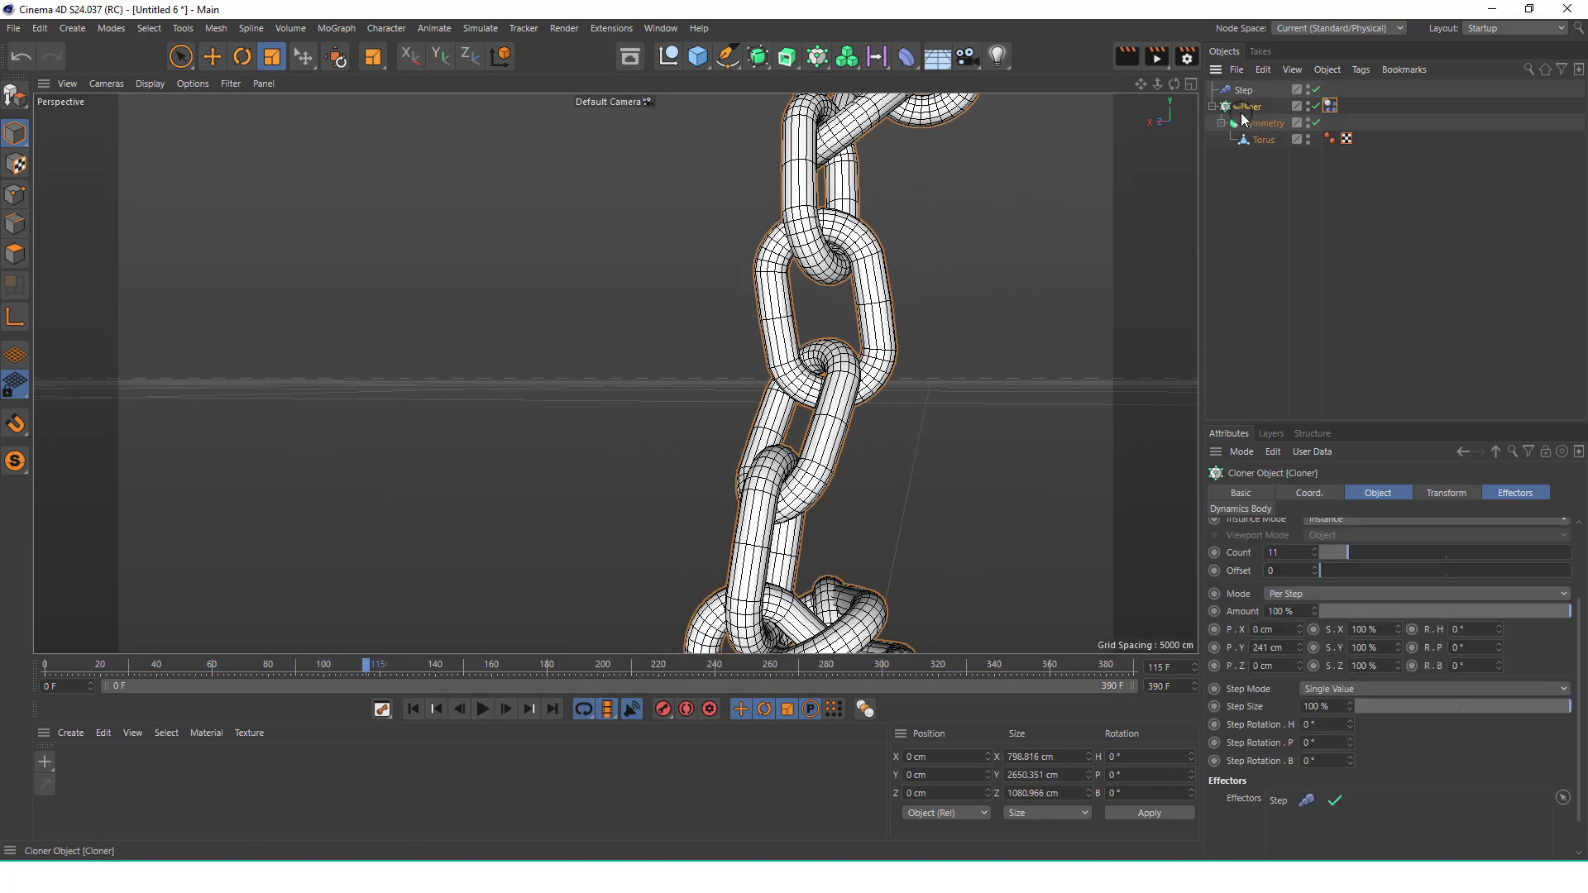
pyautogui.click(353, 29)
pyautogui.moveTo(360, 56)
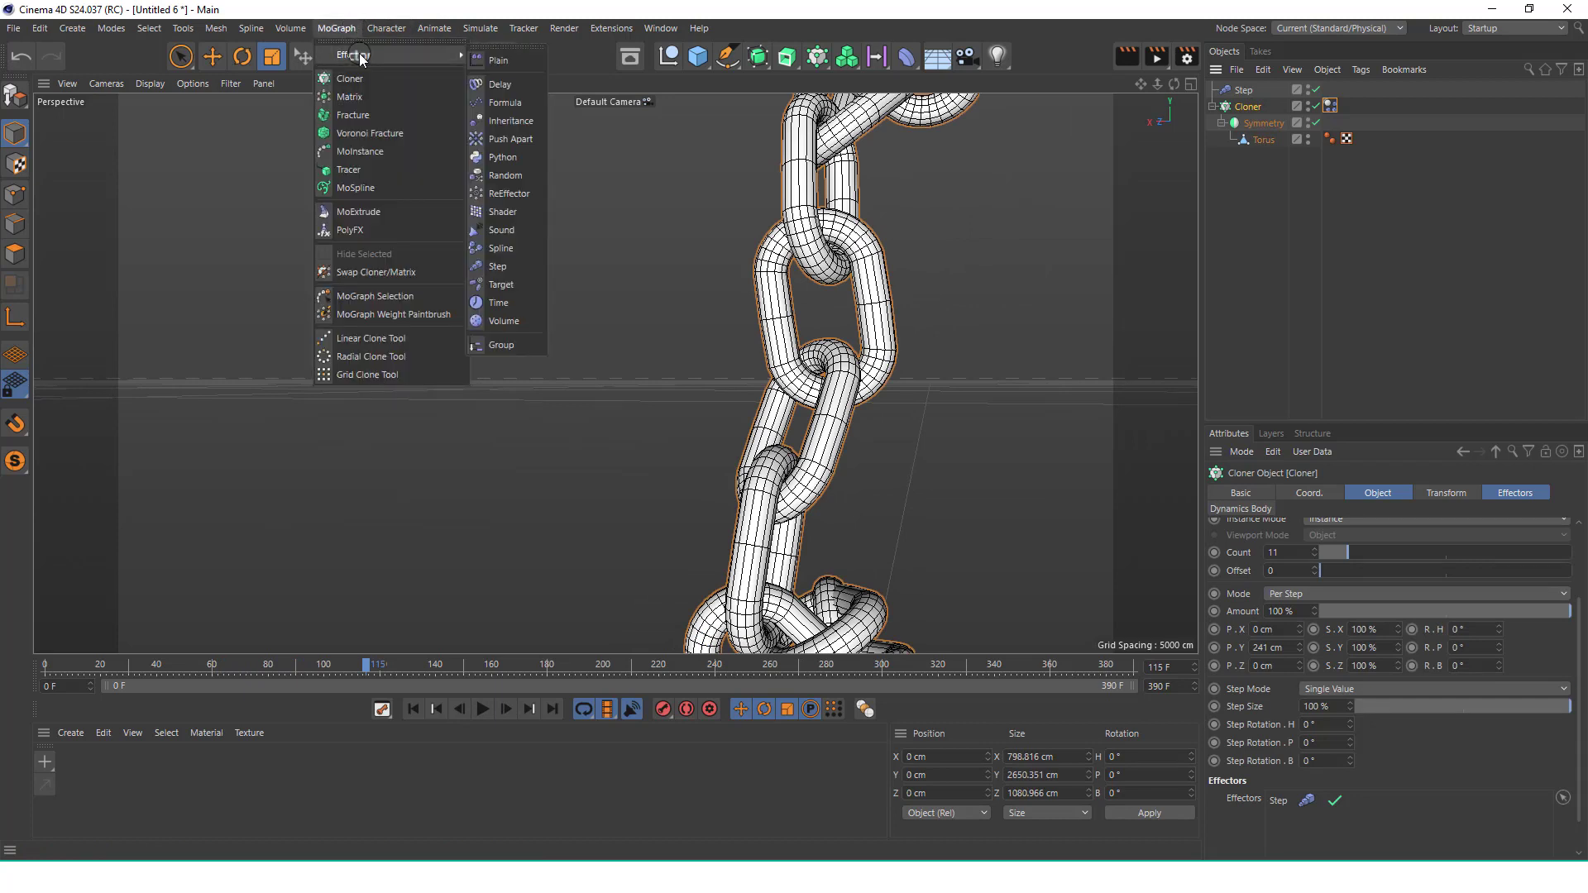
pyautogui.click(526, 86)
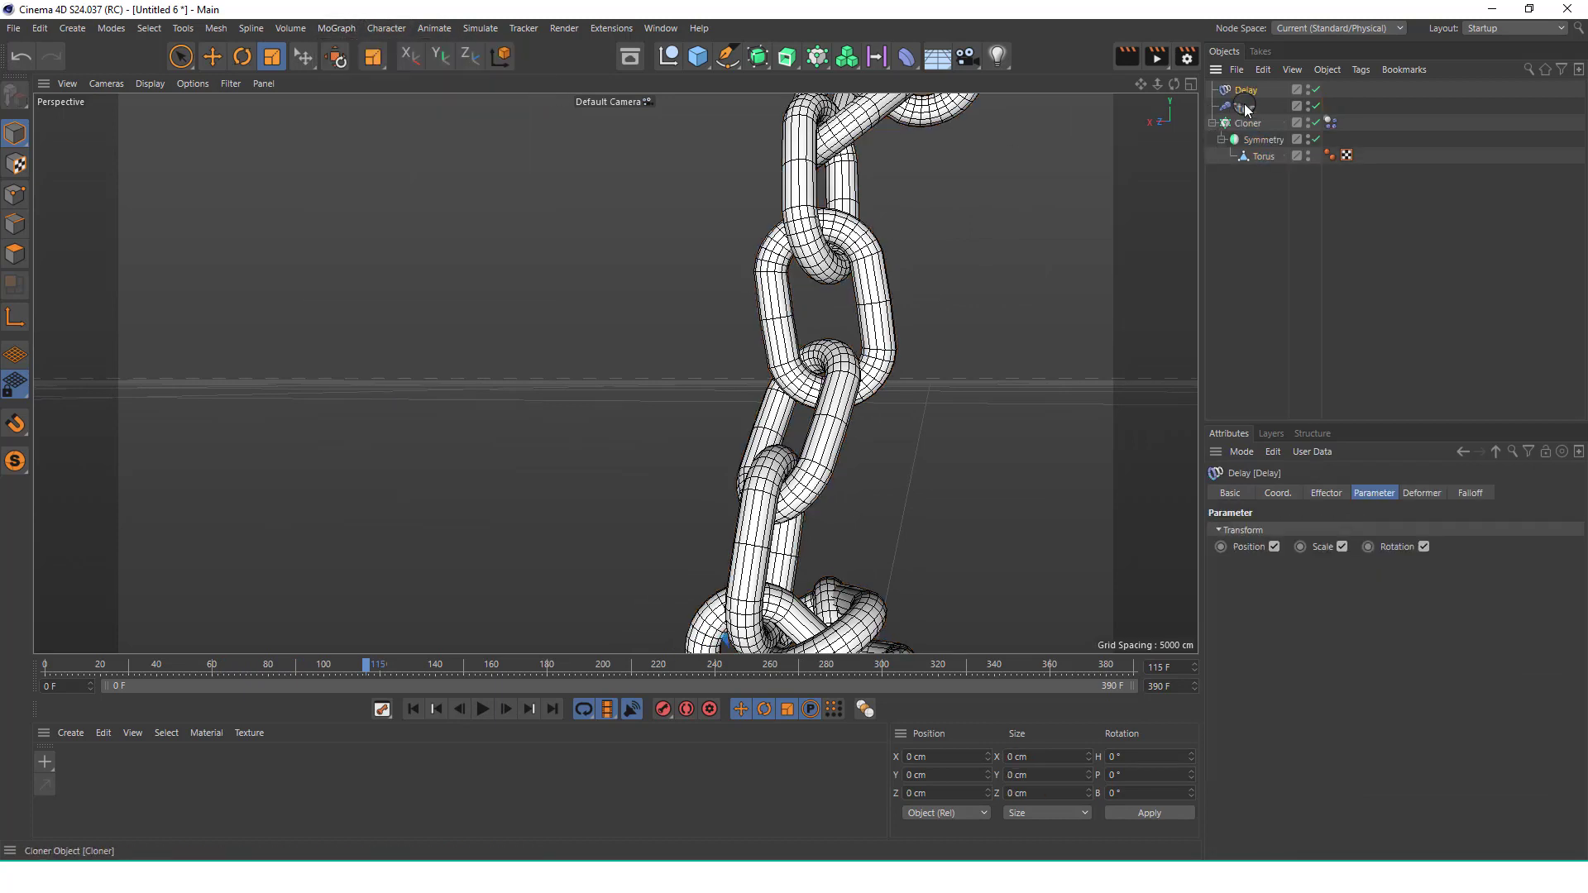
pyautogui.click(1327, 494)
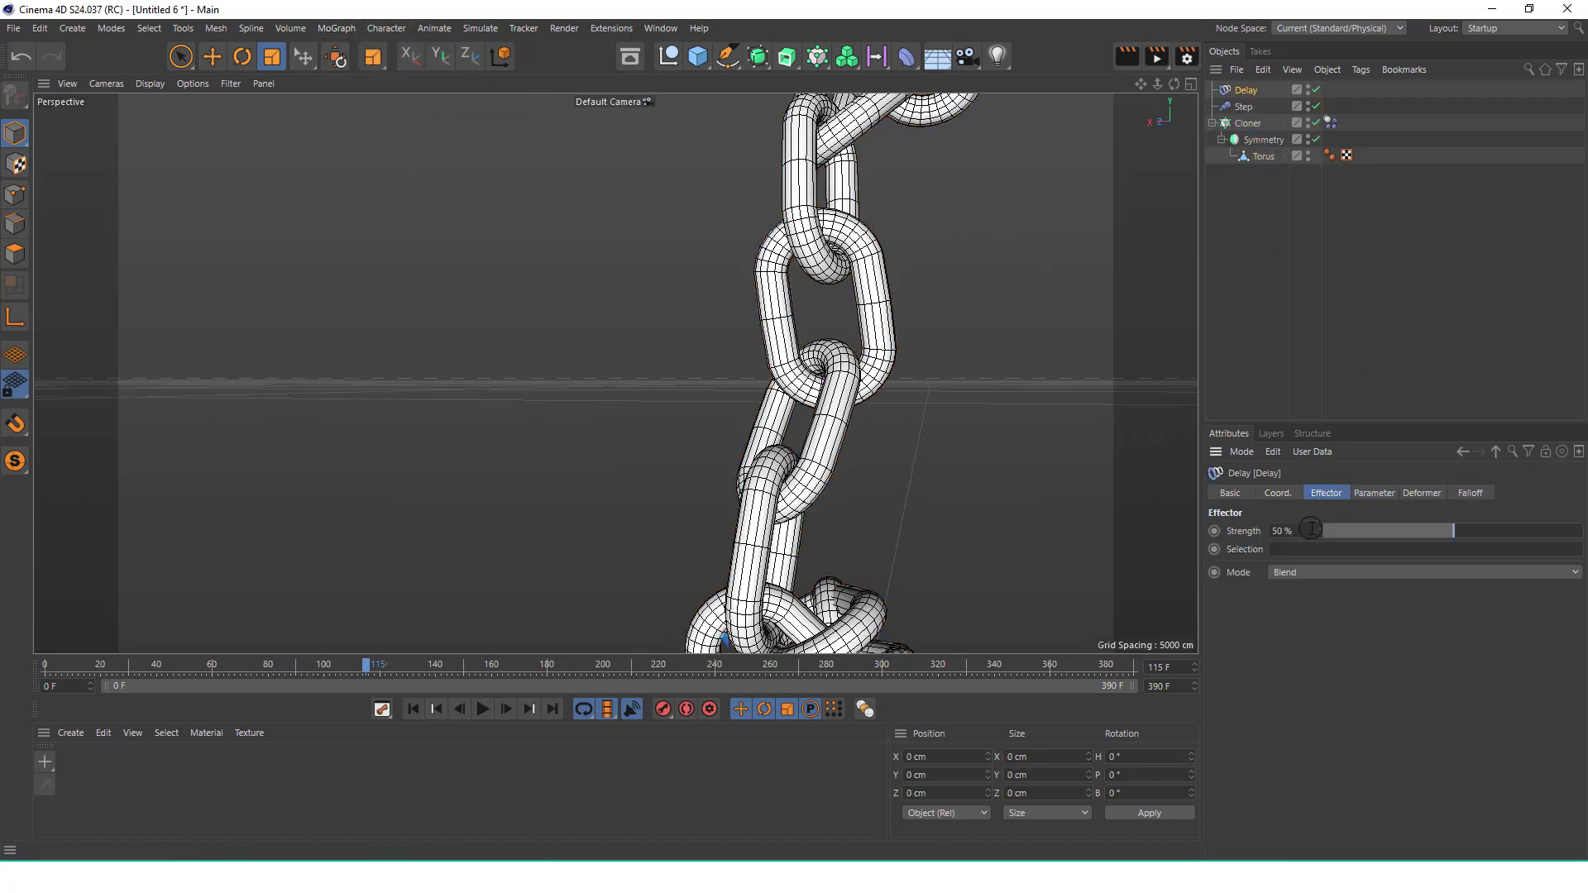
pyautogui.click(1338, 572)
pyautogui.click(1304, 629)
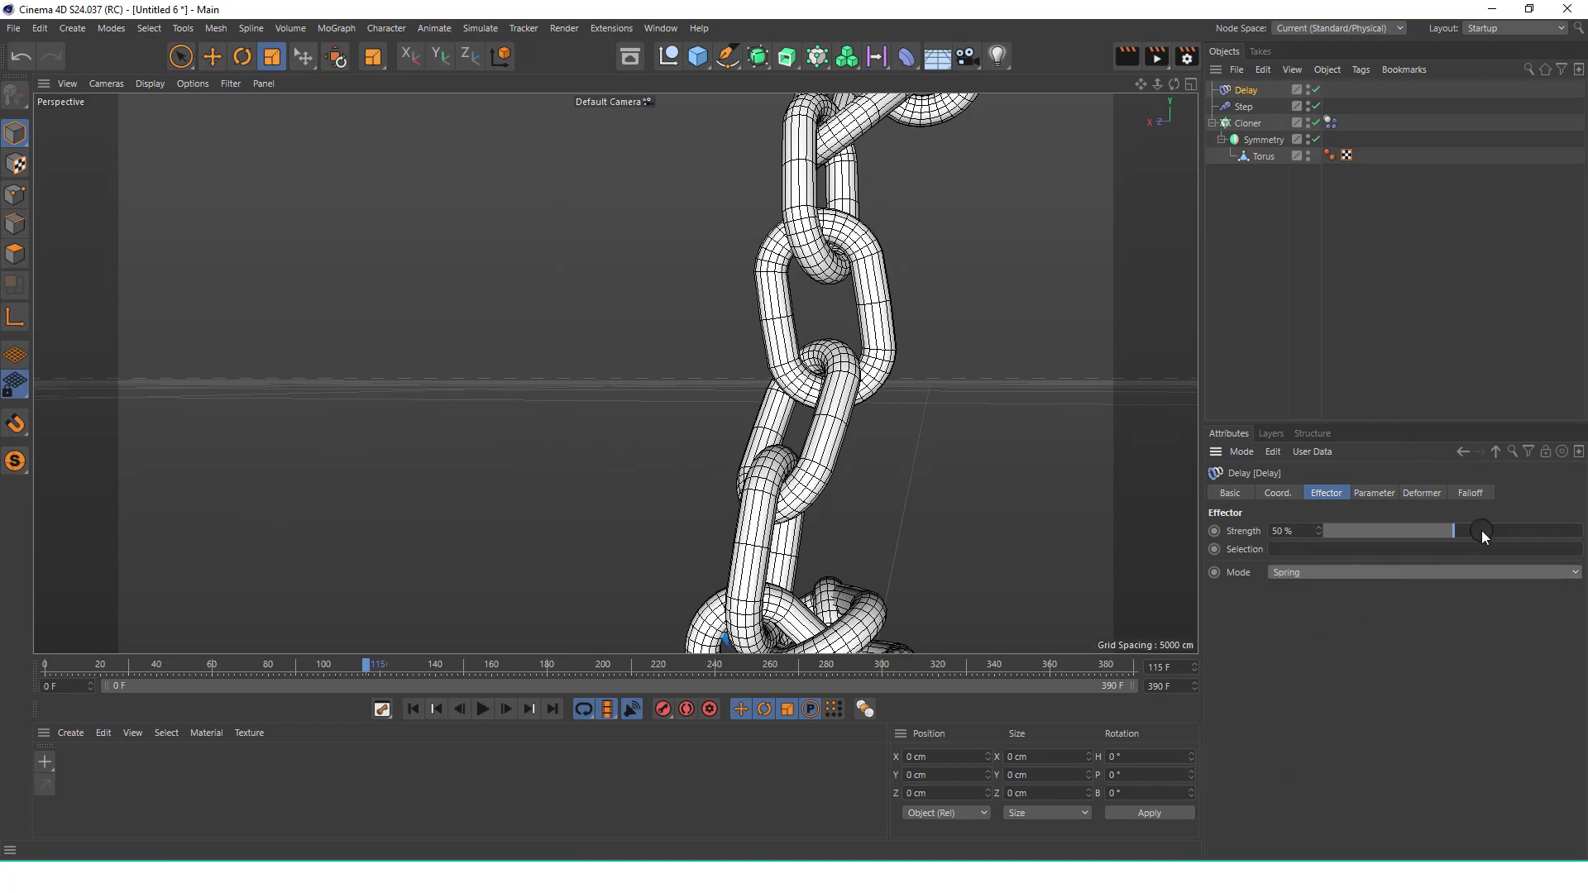
pyautogui.moveTo(1481, 532); pyautogui.dragTo(1542, 534)
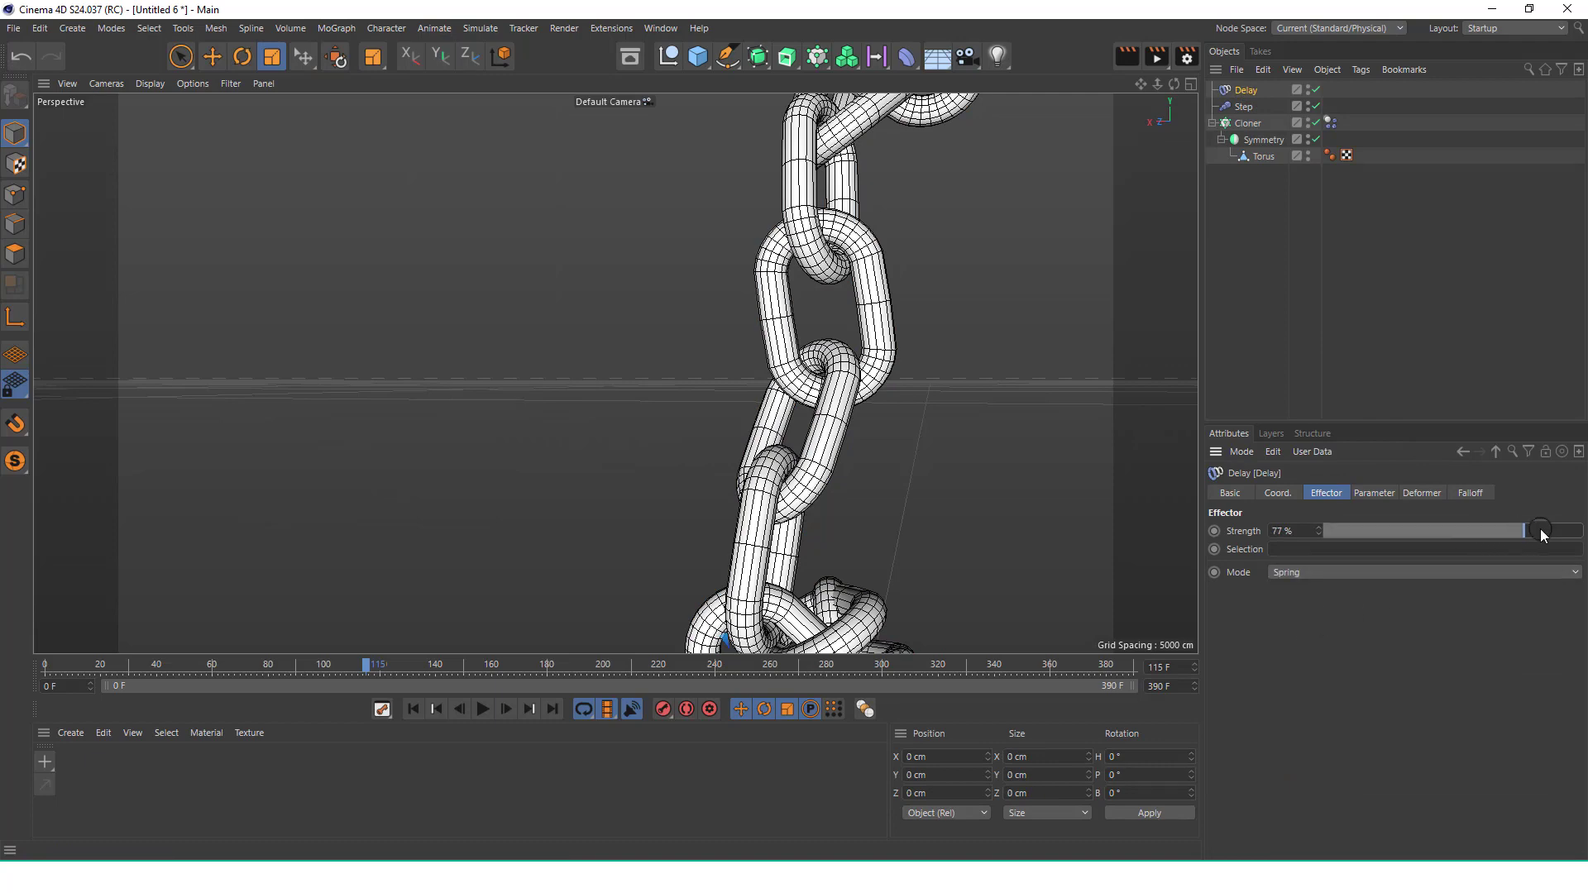
# Play the simulation from frame 0, examine the chain's motion from several angles and return to frame 0
pyautogui.click(411, 709)
pyautogui.click(482, 709)
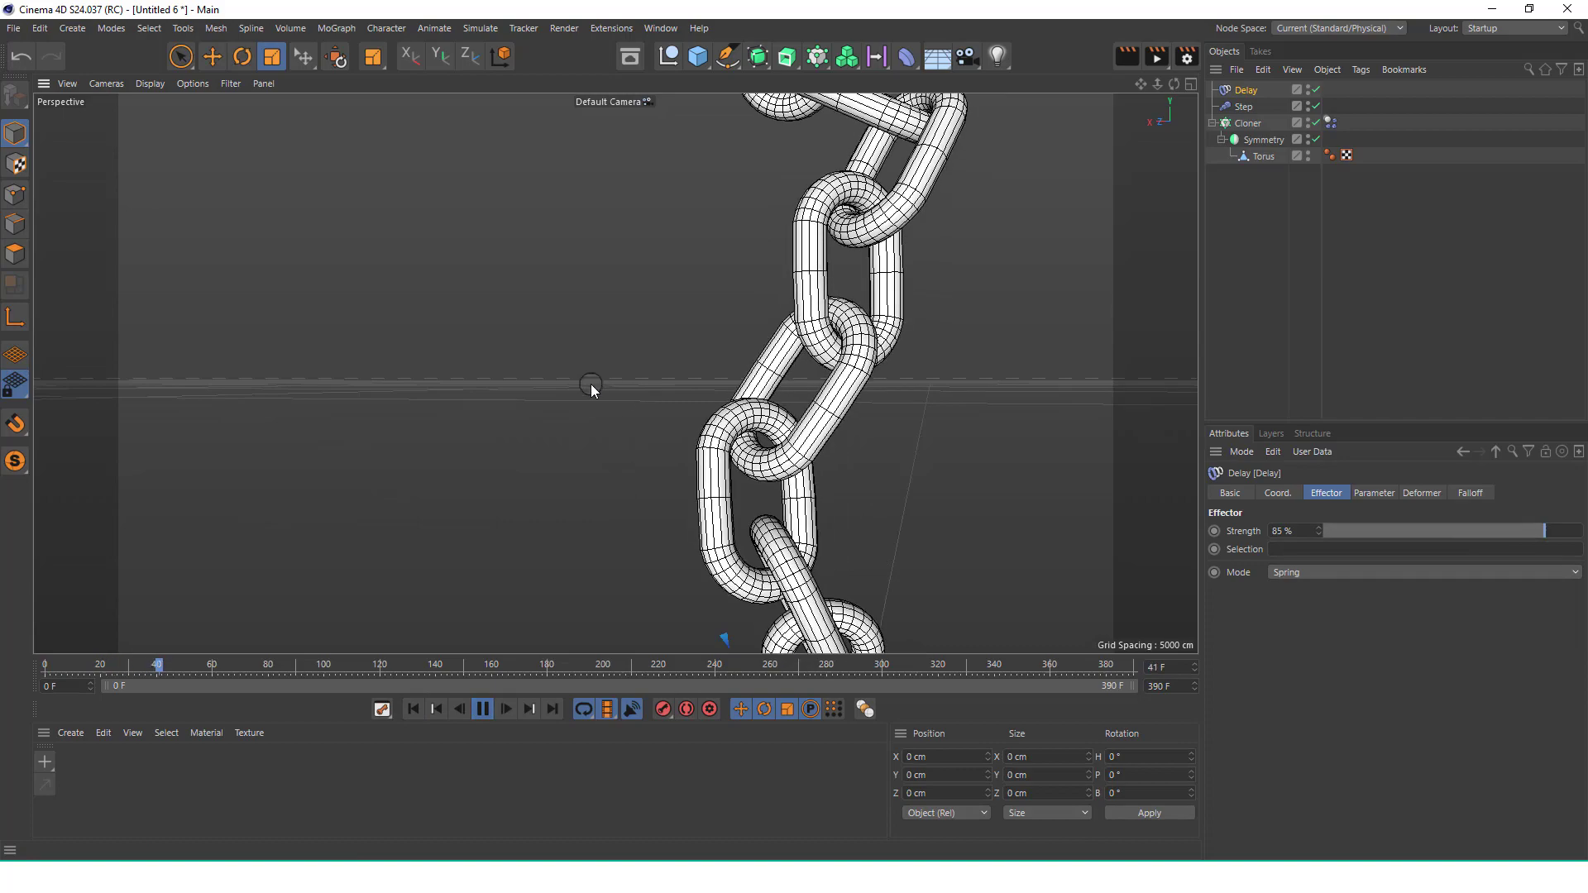
pyautogui.keyDown('alt'); pyautogui.moveTo(590, 387); pyautogui.dragTo(541, 453, button='right'); pyautogui.keyUp('alt')
pyautogui.keyDown('alt'); pyautogui.moveTo(742, 351); pyautogui.dragTo(631, 373, button='middle'); pyautogui.keyUp('alt')
pyautogui.keyDown('alt'); pyautogui.moveTo(630, 372); pyautogui.dragTo(579, 414, button='right'); pyautogui.keyUp('alt')
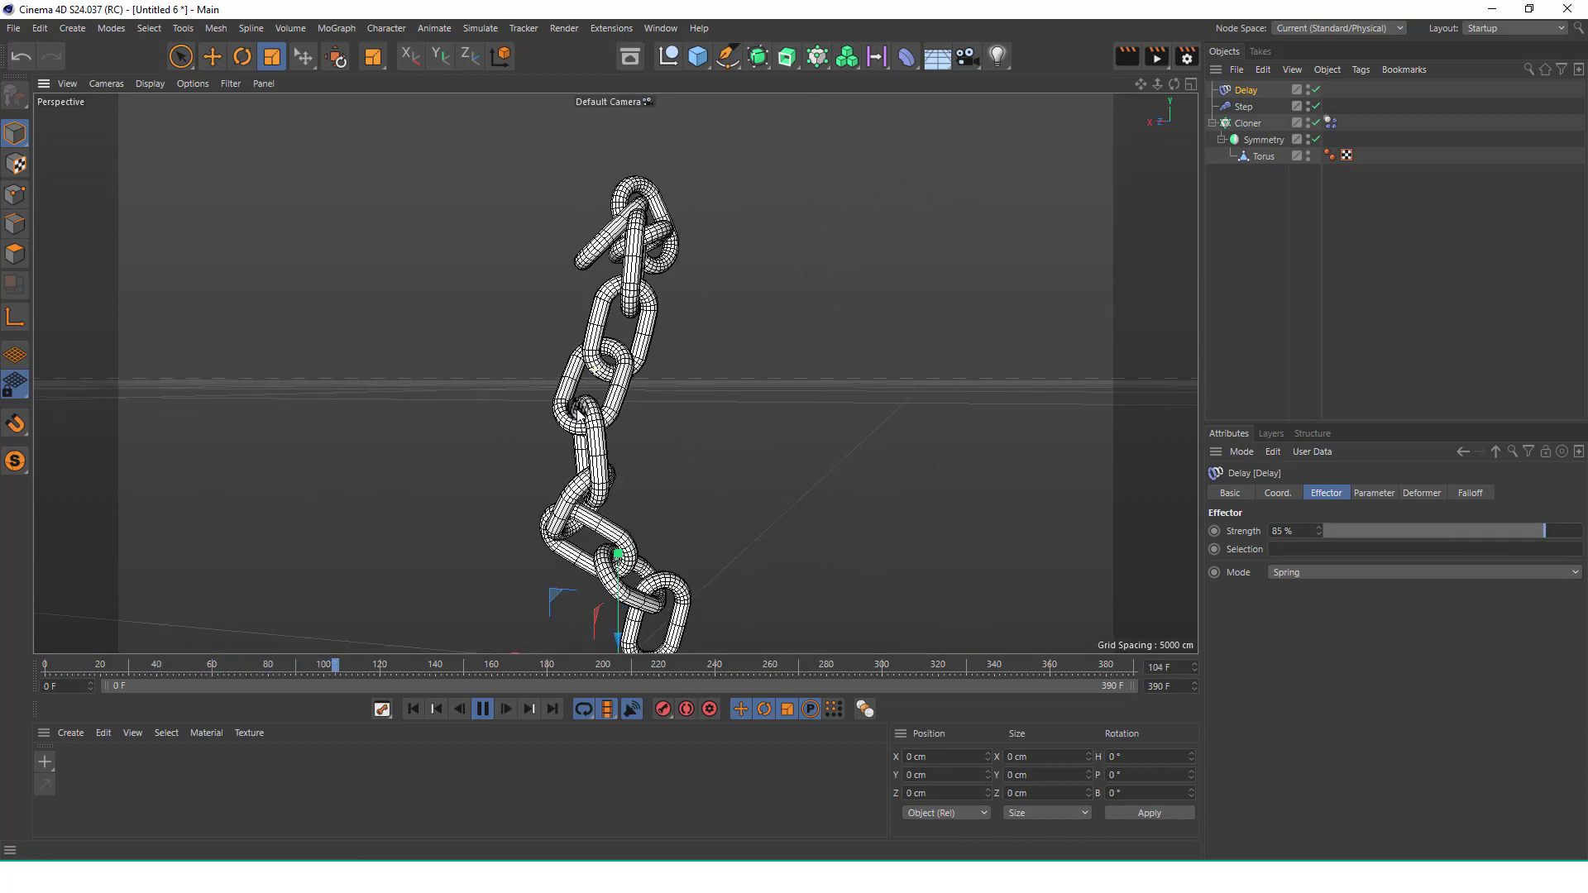
pyautogui.keyDown('alt'); pyautogui.moveTo(581, 414); pyautogui.dragTo(614, 362); pyautogui.keyUp('alt')
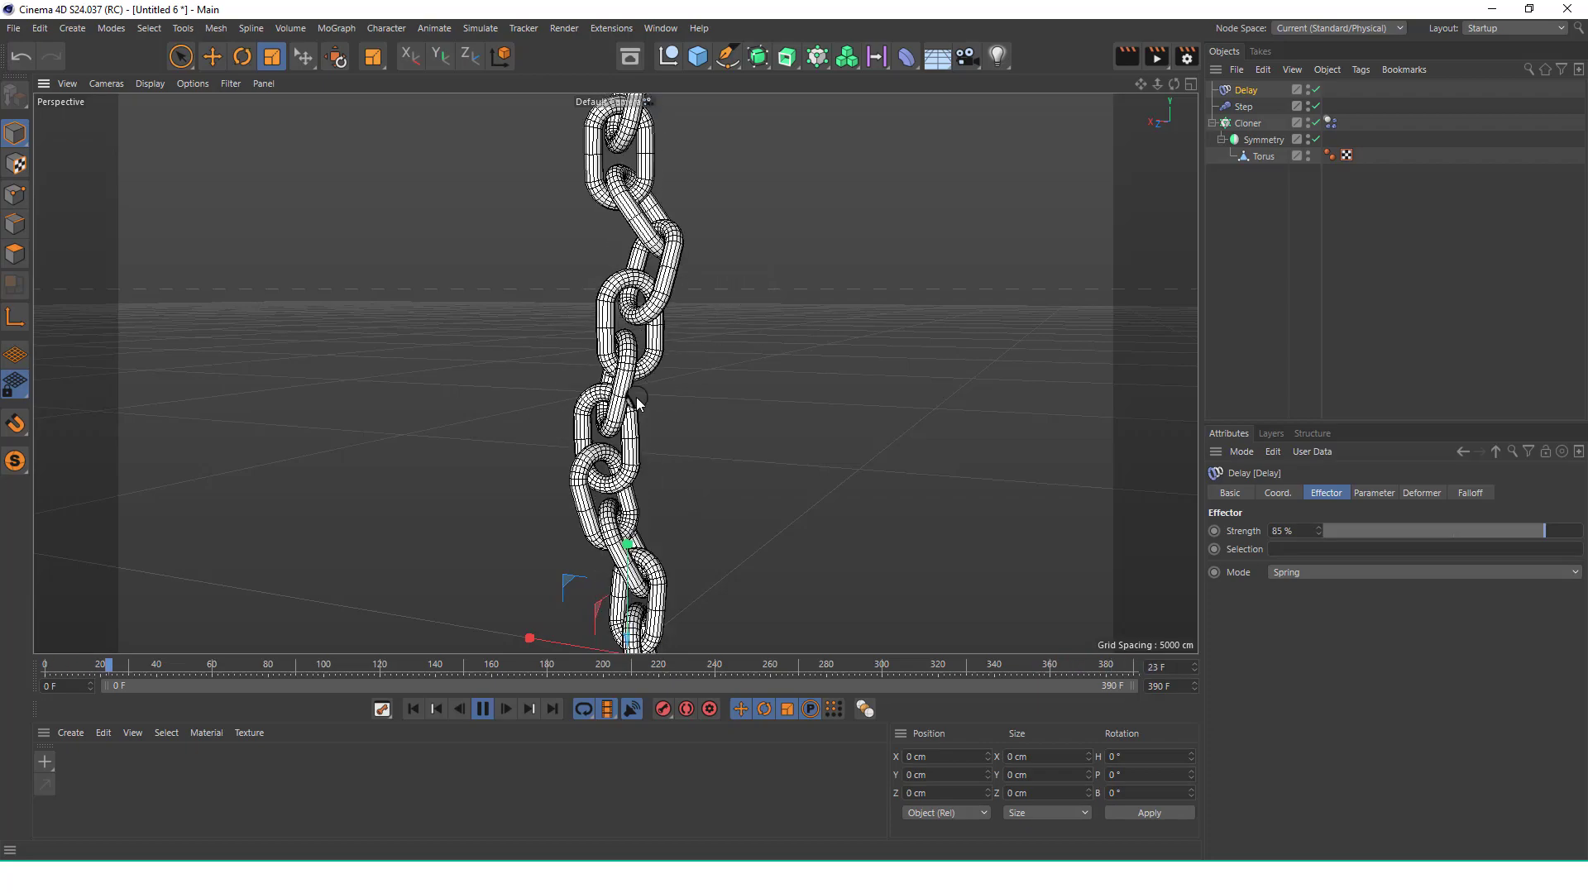
pyautogui.keyDown('alt'); pyautogui.moveTo(631, 422); pyautogui.dragTo(660, 395, button='right'); pyautogui.keyUp('alt')
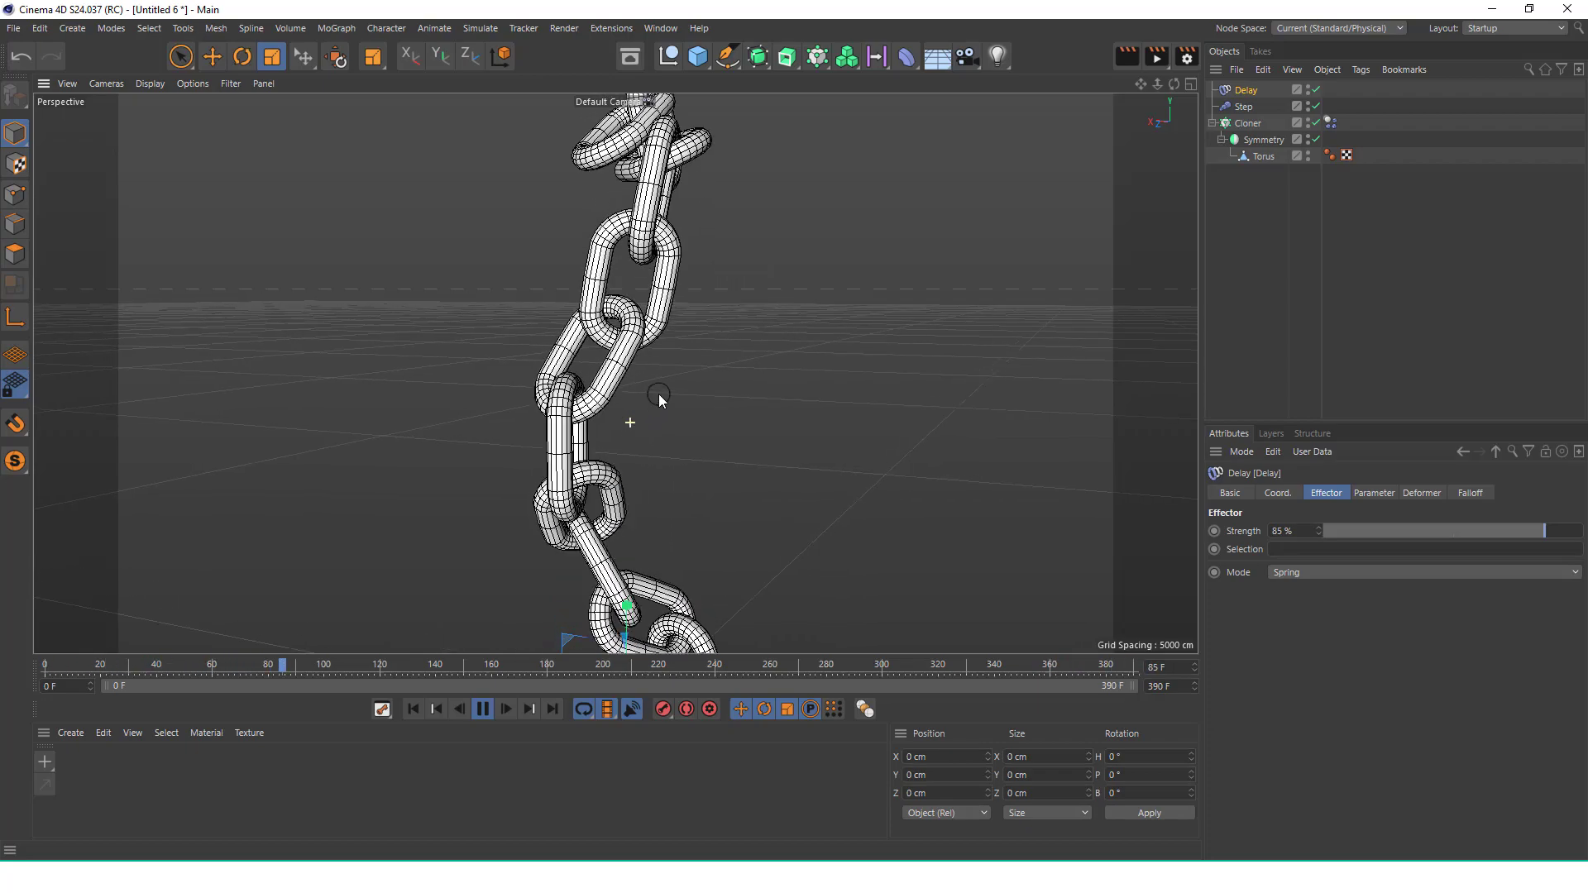
pyautogui.keyDown('alt'); pyautogui.moveTo(602, 382); pyautogui.dragTo(664, 353); pyautogui.keyUp('alt')
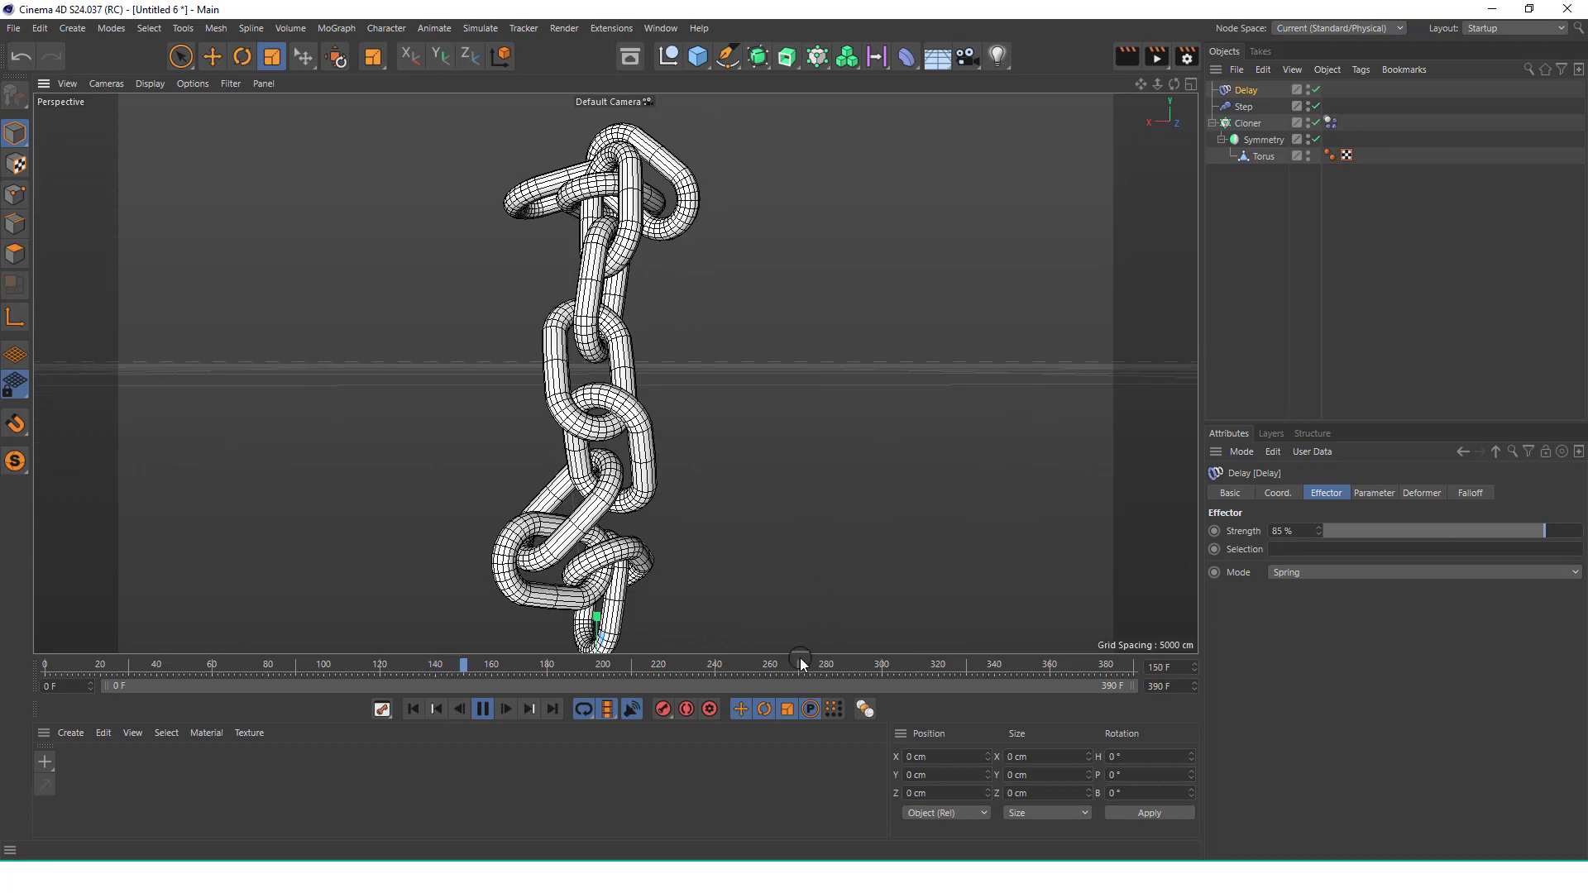
pyautogui.click(412, 709)
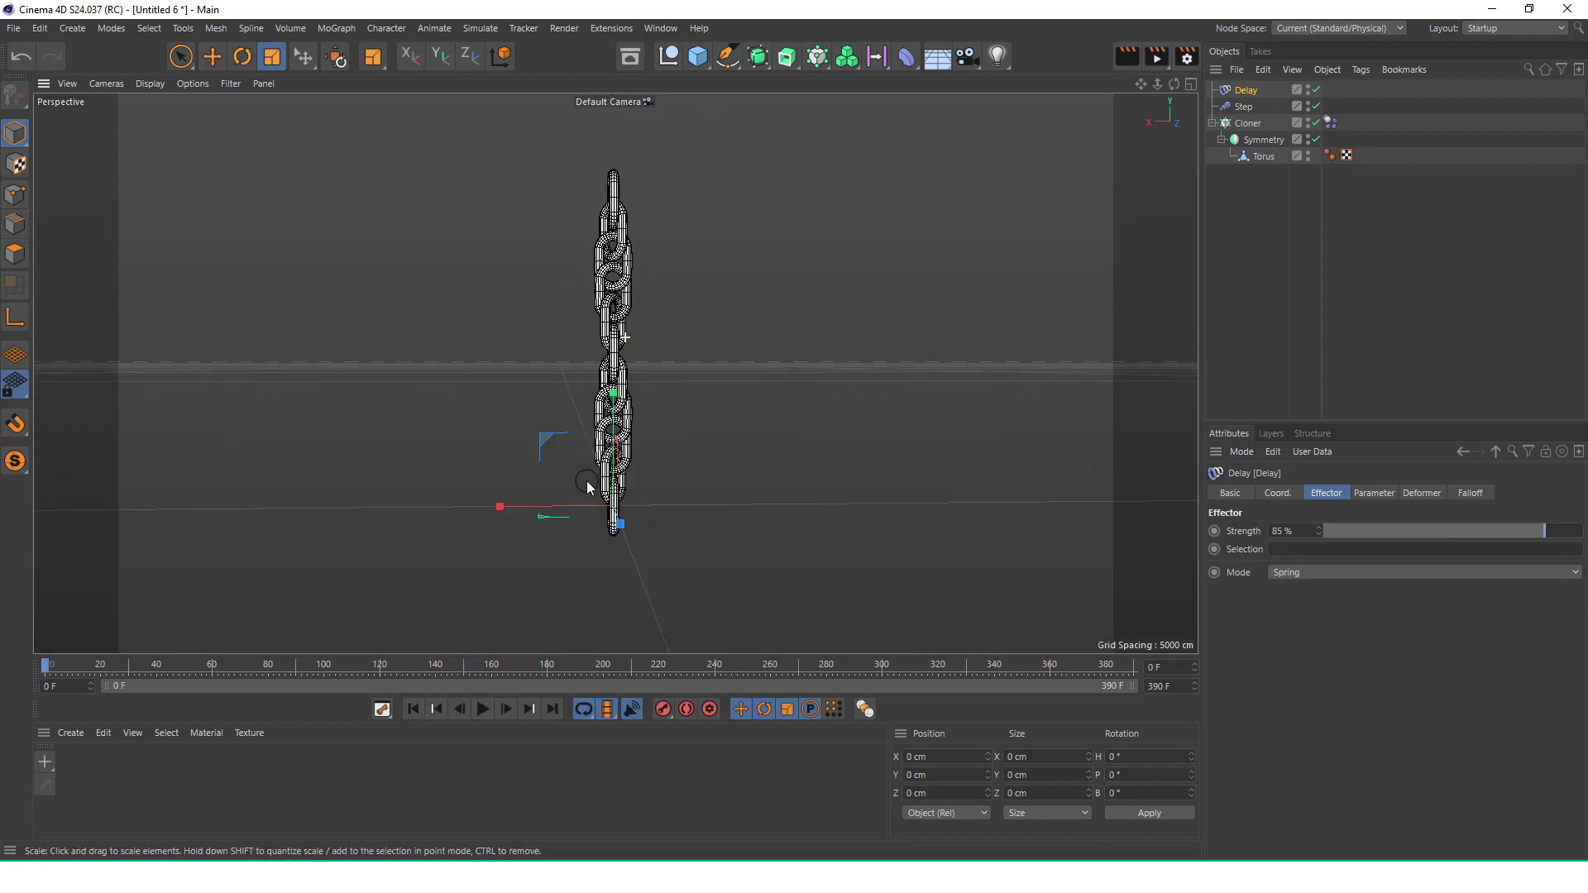
# Add a Null and a target camera, set the Null as the camera's target object, and look through the camera
pyautogui.click(670, 55)
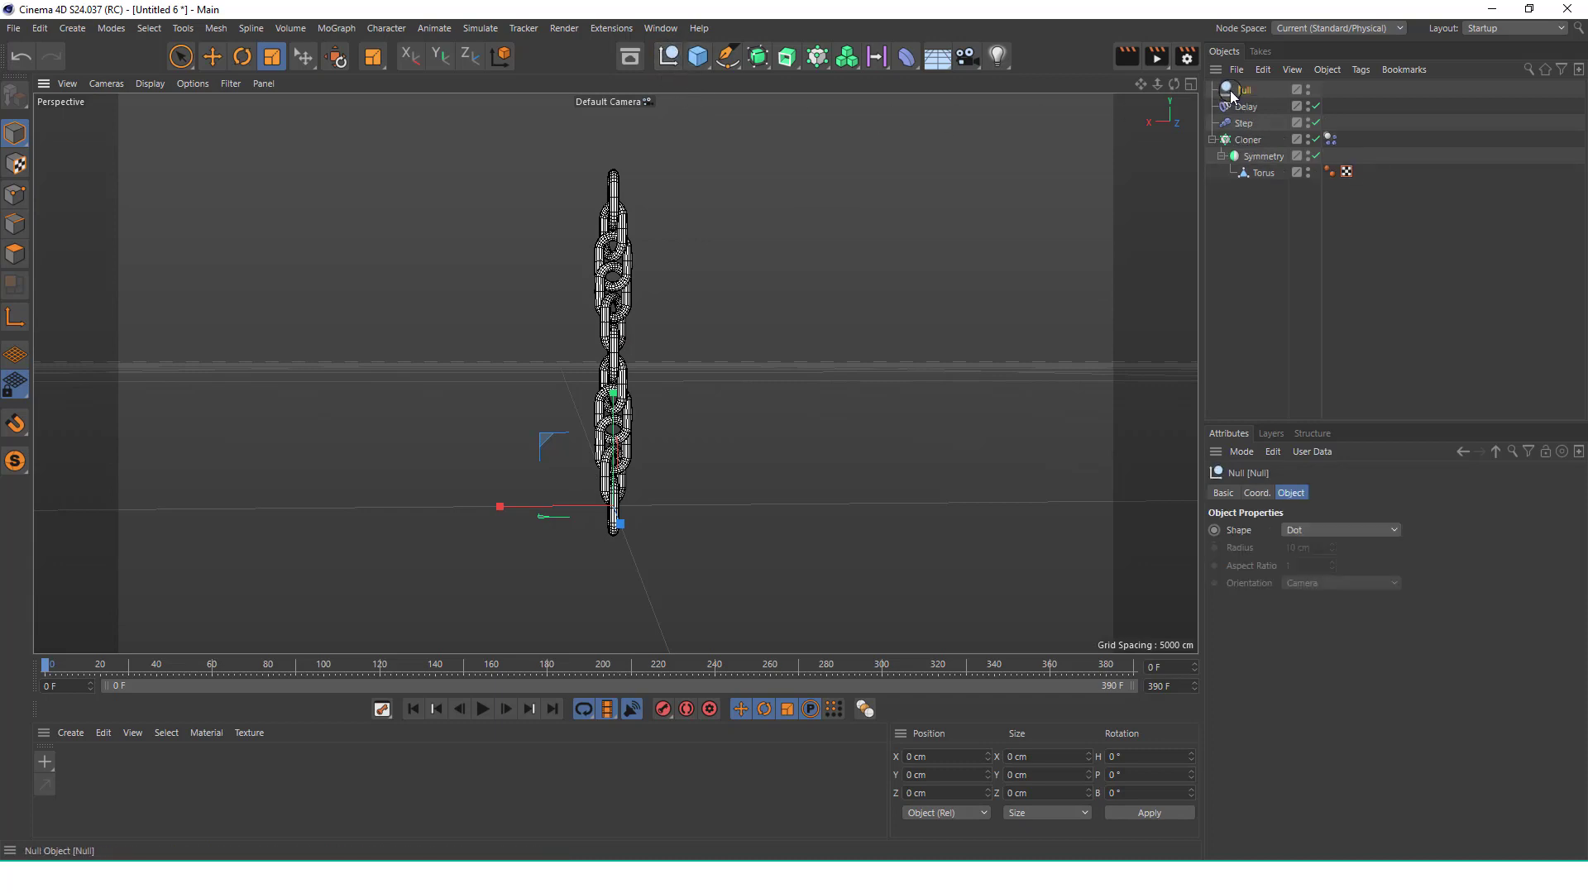
pyautogui.click(967, 56)
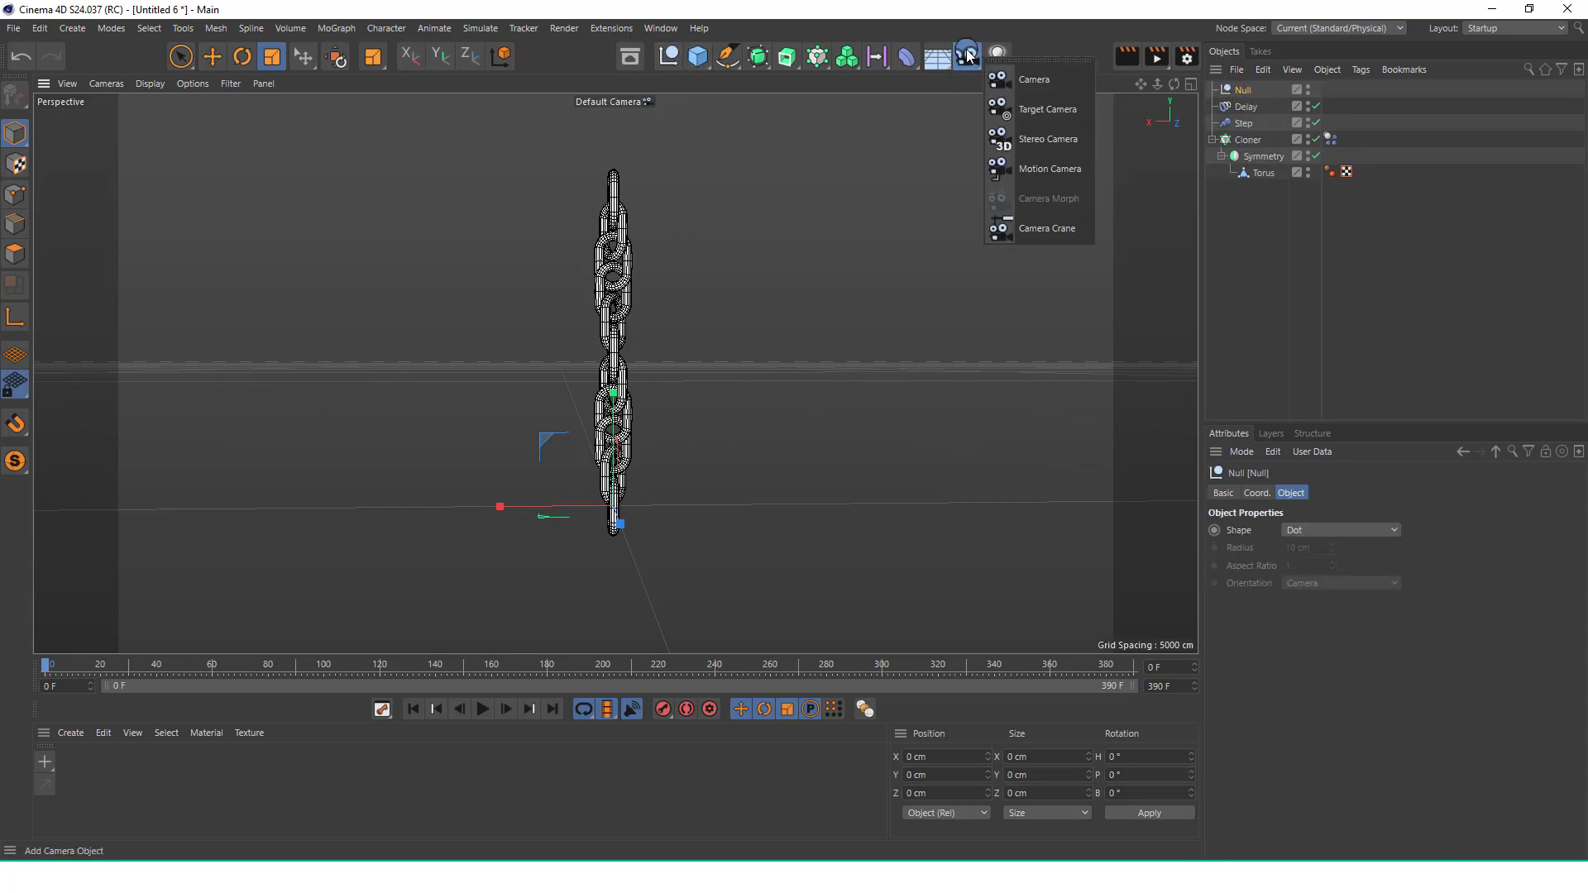
pyautogui.click(1047, 109)
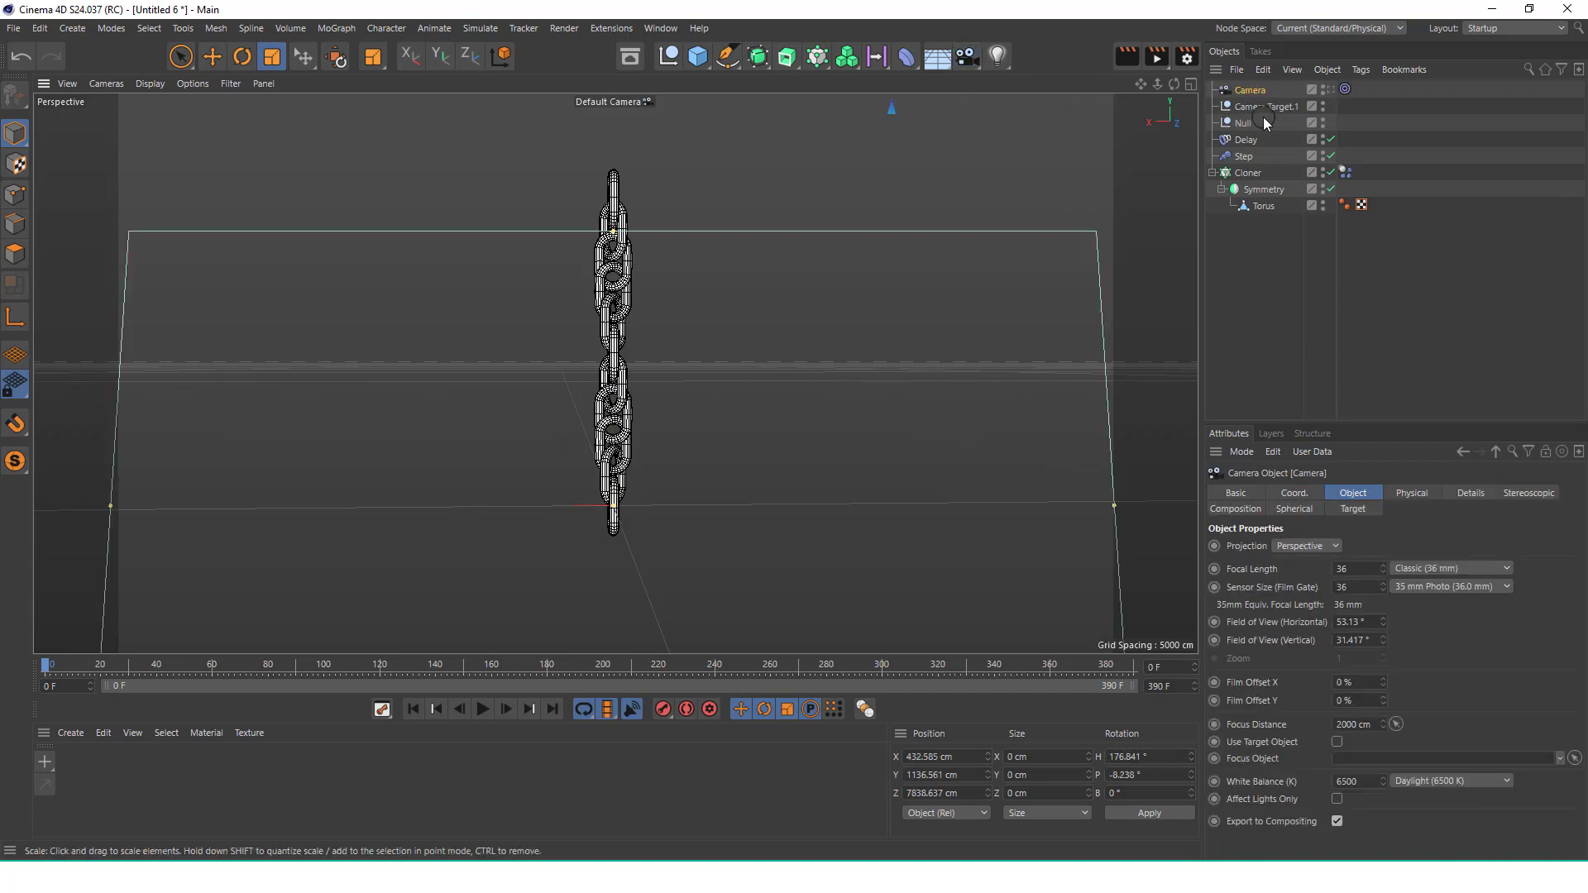
pyautogui.click(1345, 89)
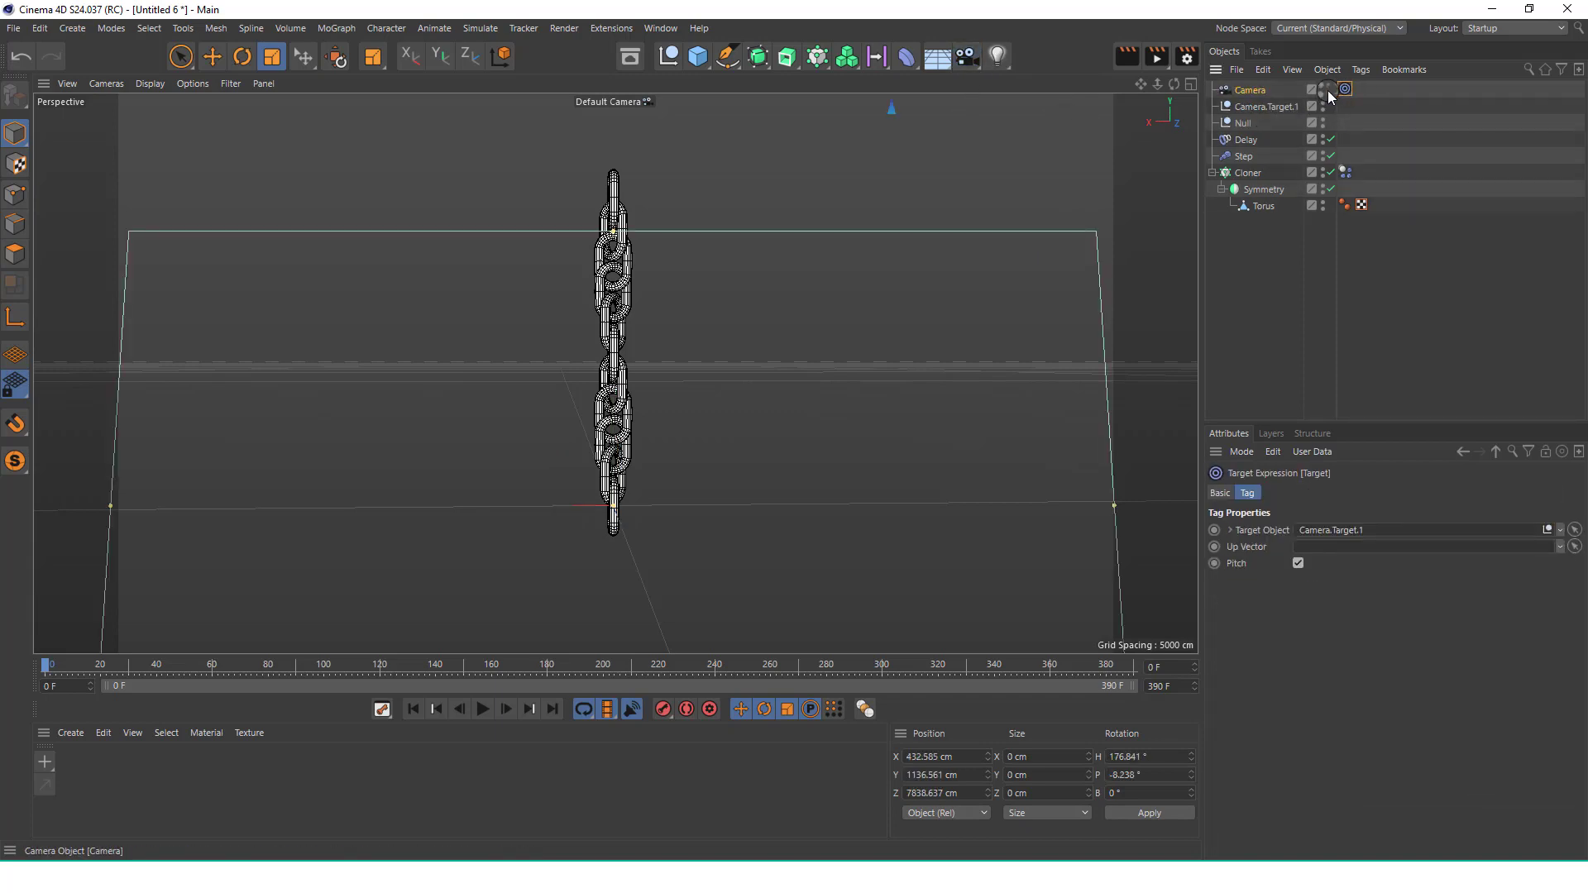
pyautogui.click(1328, 90)
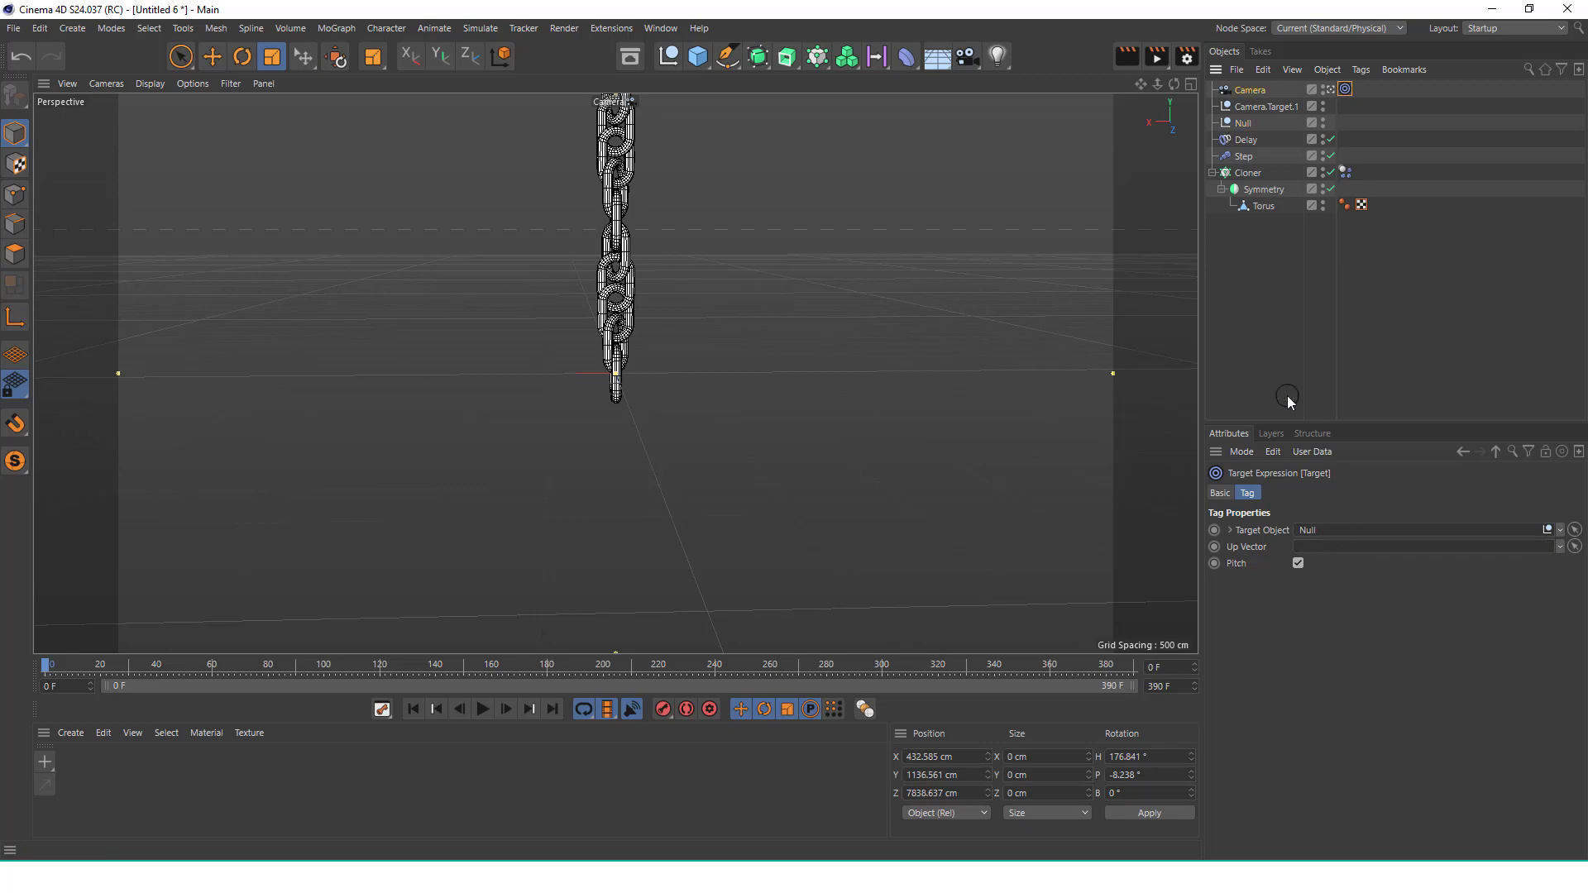
# Keyframe the camera at frame 0 looking up at the chain from below and at frame 76 looking down from above
pyautogui.click(1257, 92)
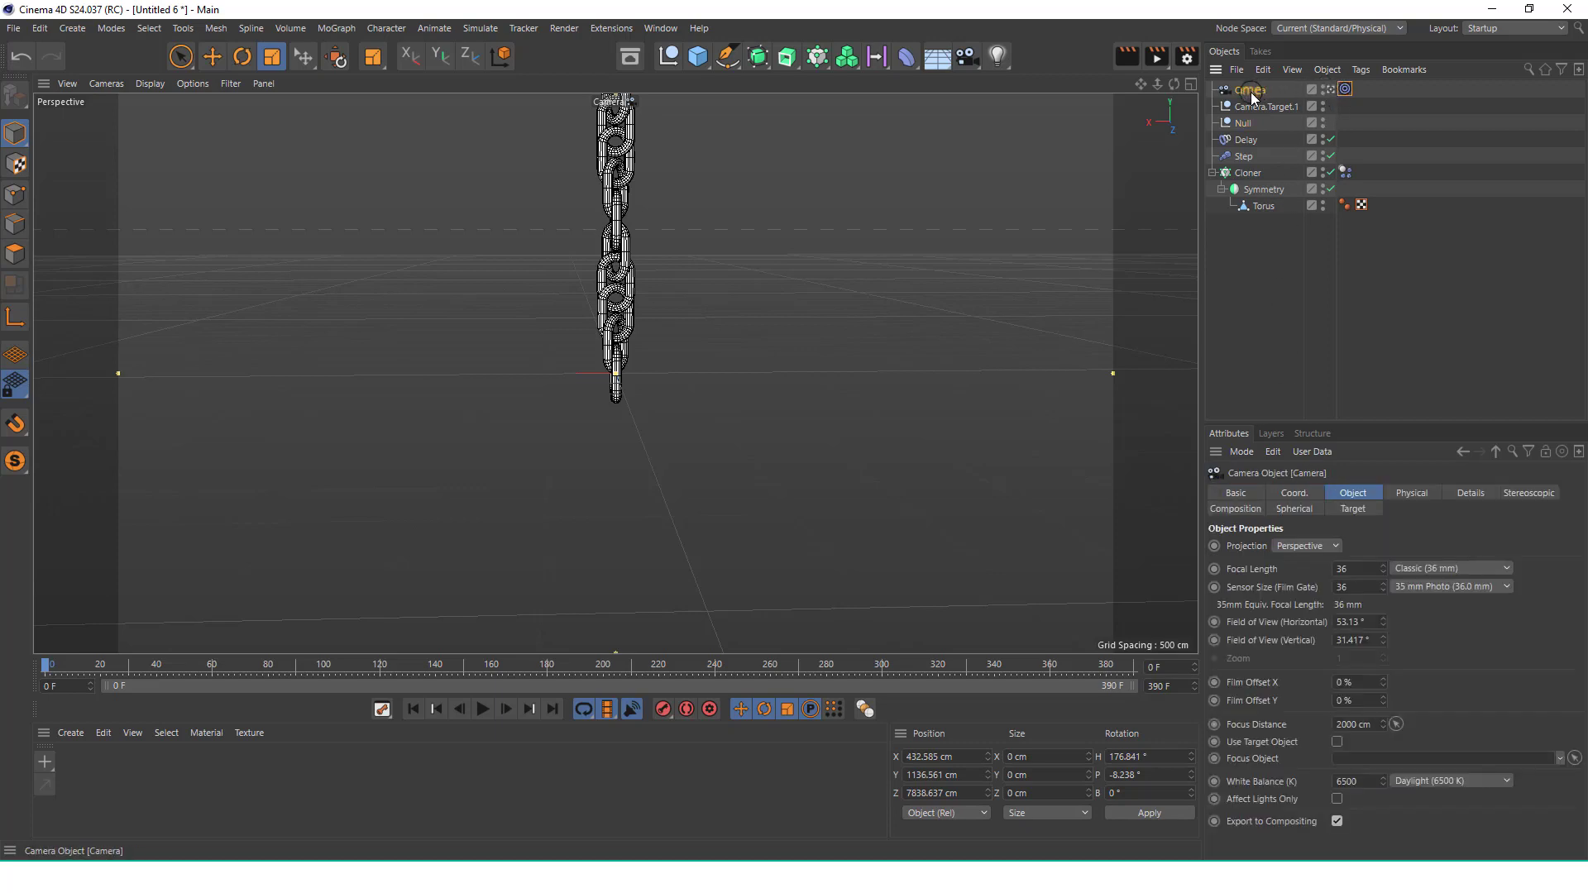
pyautogui.keyDown('alt'); pyautogui.moveTo(612, 263); pyautogui.dragTo(794, 430); pyautogui.keyUp('alt')
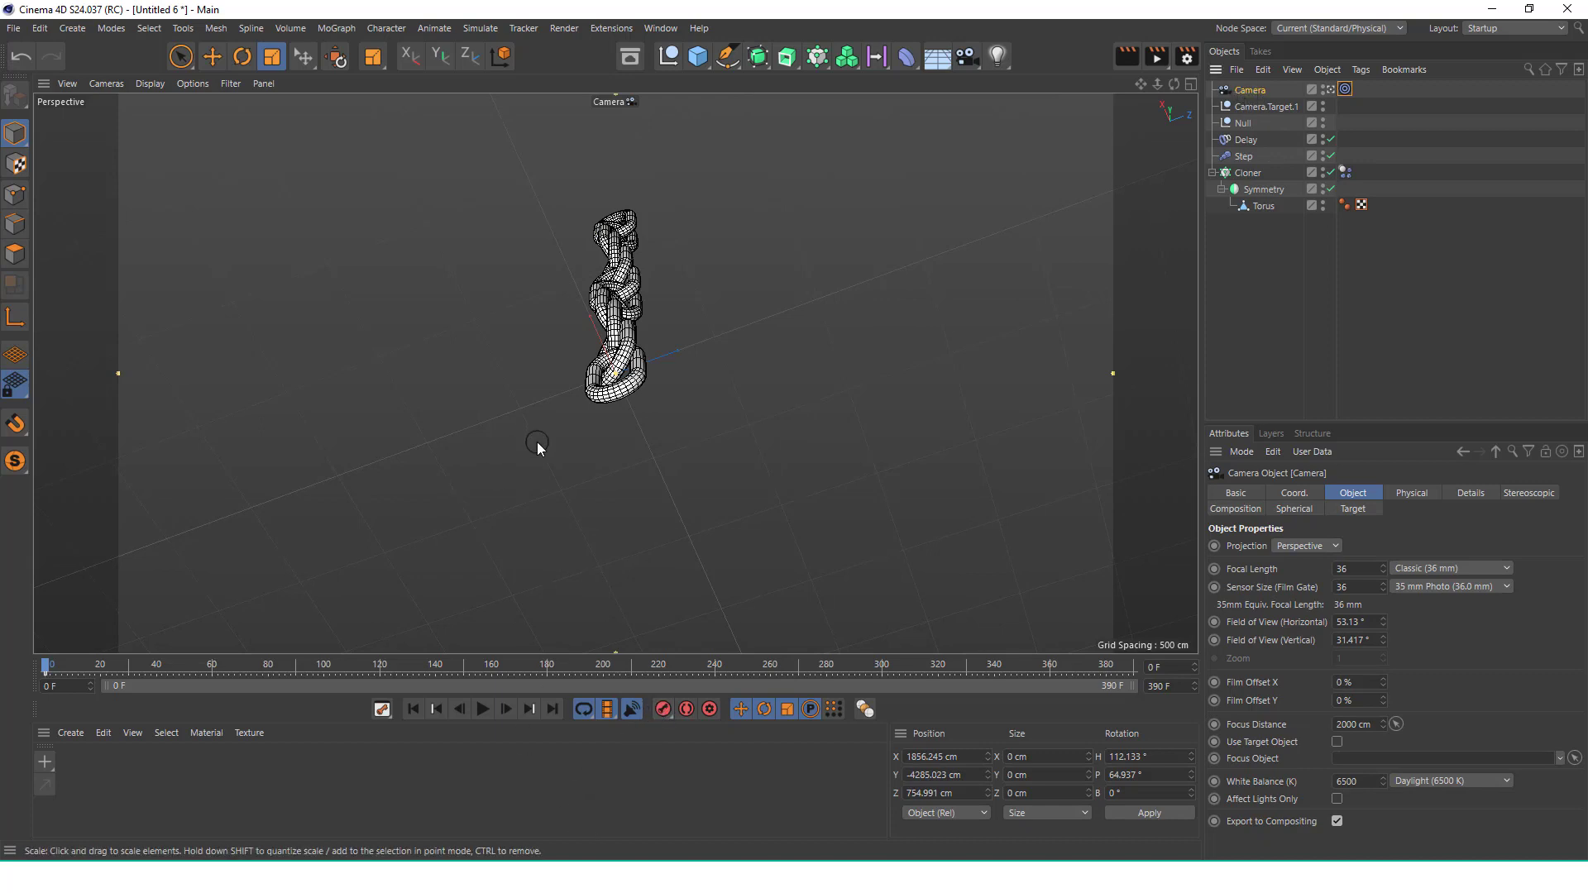
pyautogui.moveTo(120, 672); pyautogui.dragTo(258, 672)
pyautogui.keyDown('alt'); pyautogui.moveTo(645, 263); pyautogui.dragTo(640, 173, button='right'); pyautogui.keyUp('alt')
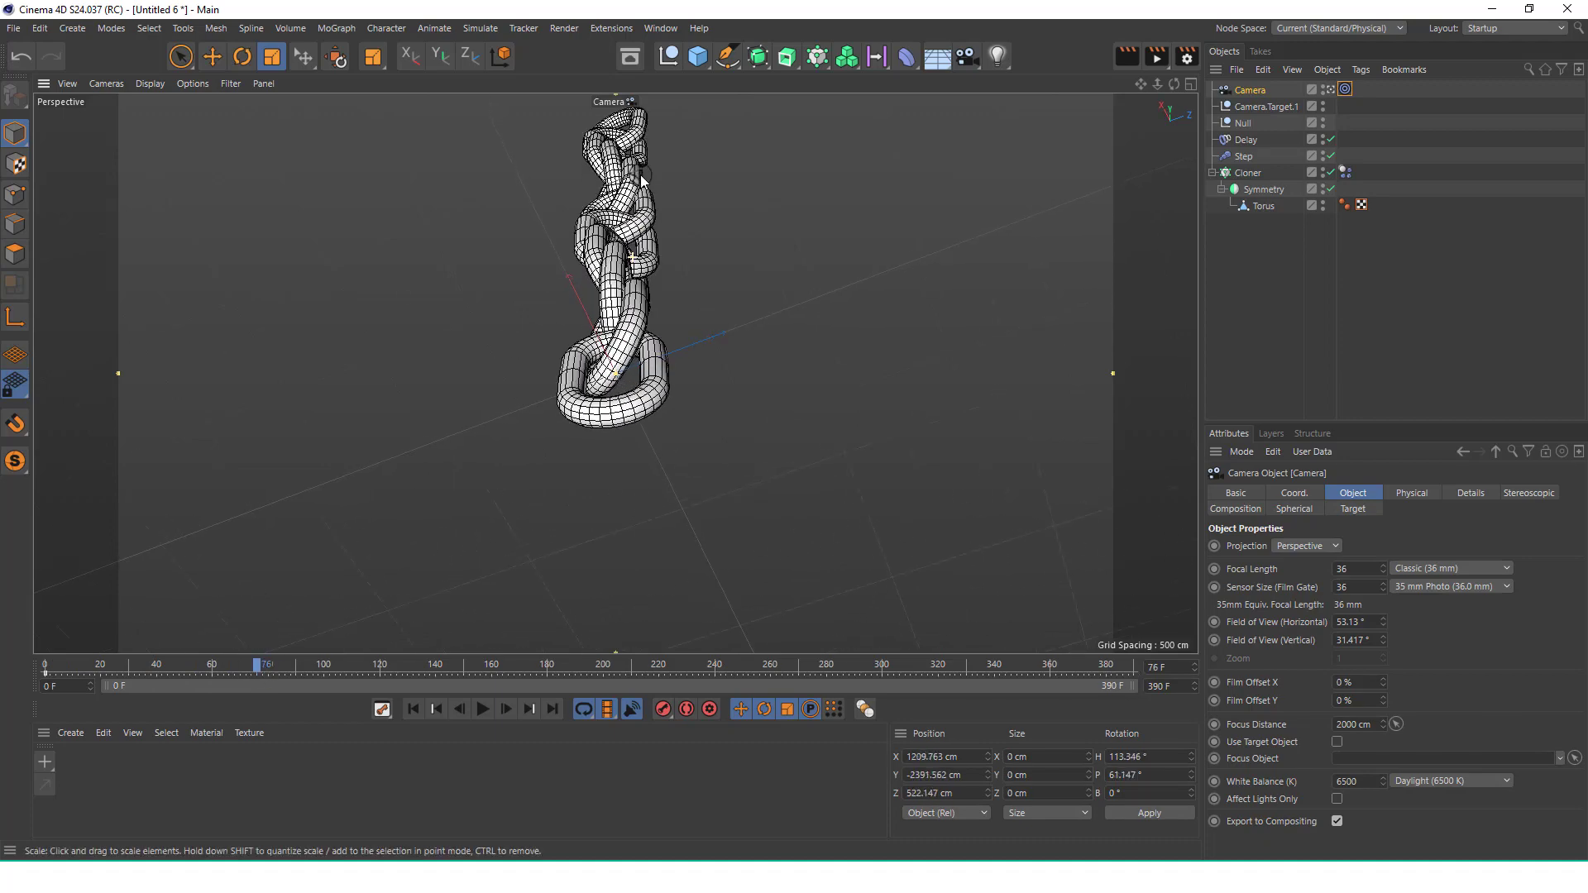
pyautogui.keyDown('alt'); pyautogui.moveTo(639, 173); pyautogui.dragTo(611, 288); pyautogui.keyUp('alt')
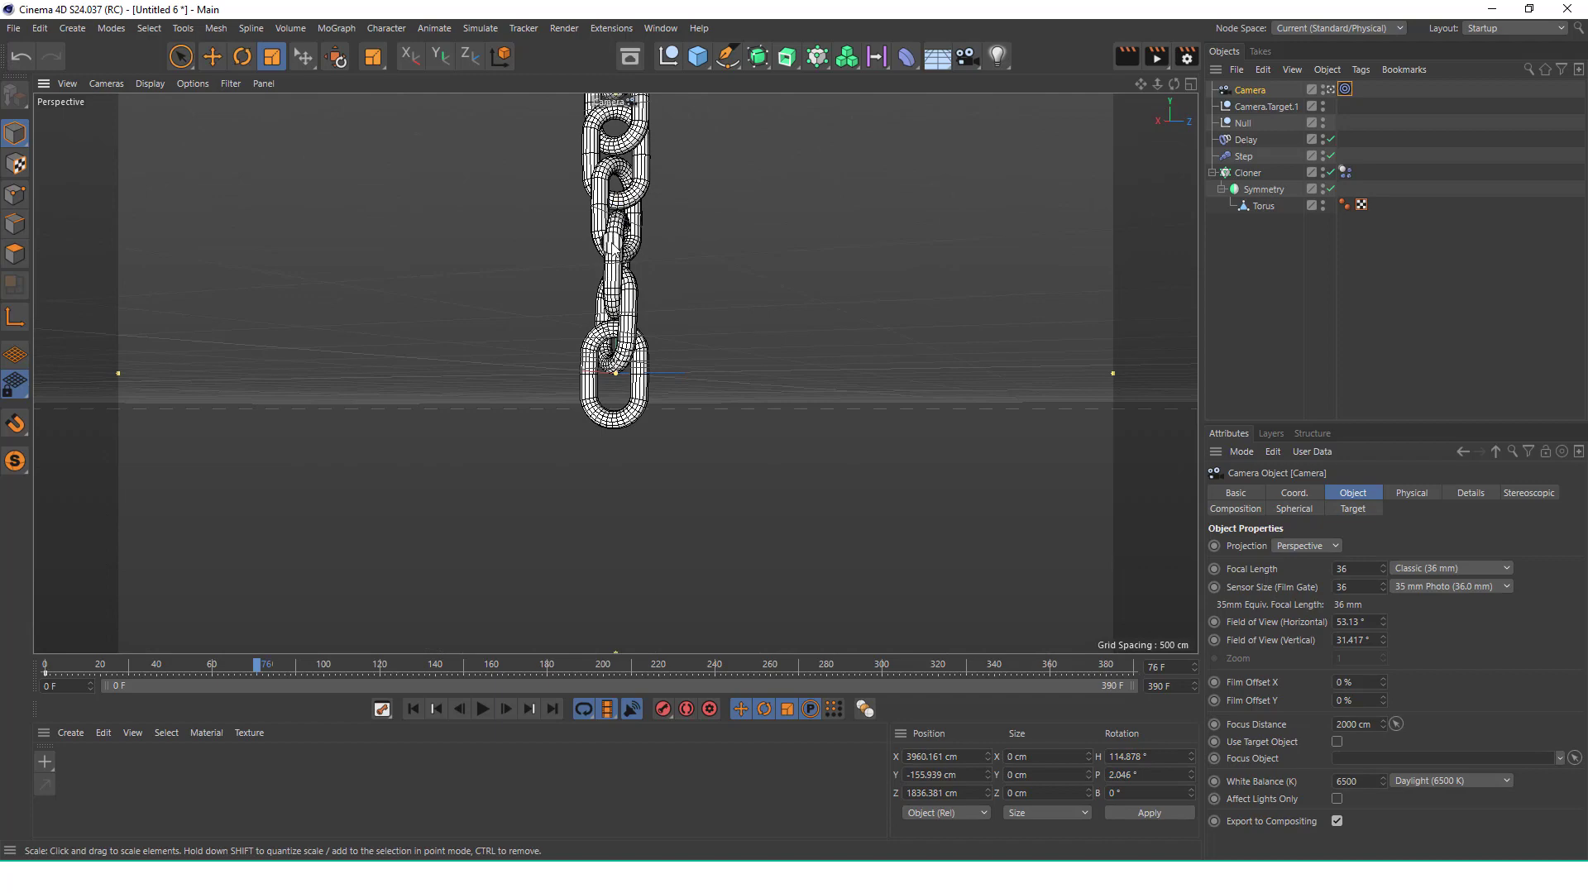
pyautogui.keyDown('alt'); pyautogui.moveTo(617, 216); pyautogui.dragTo(609, 479); pyautogui.keyUp('alt')
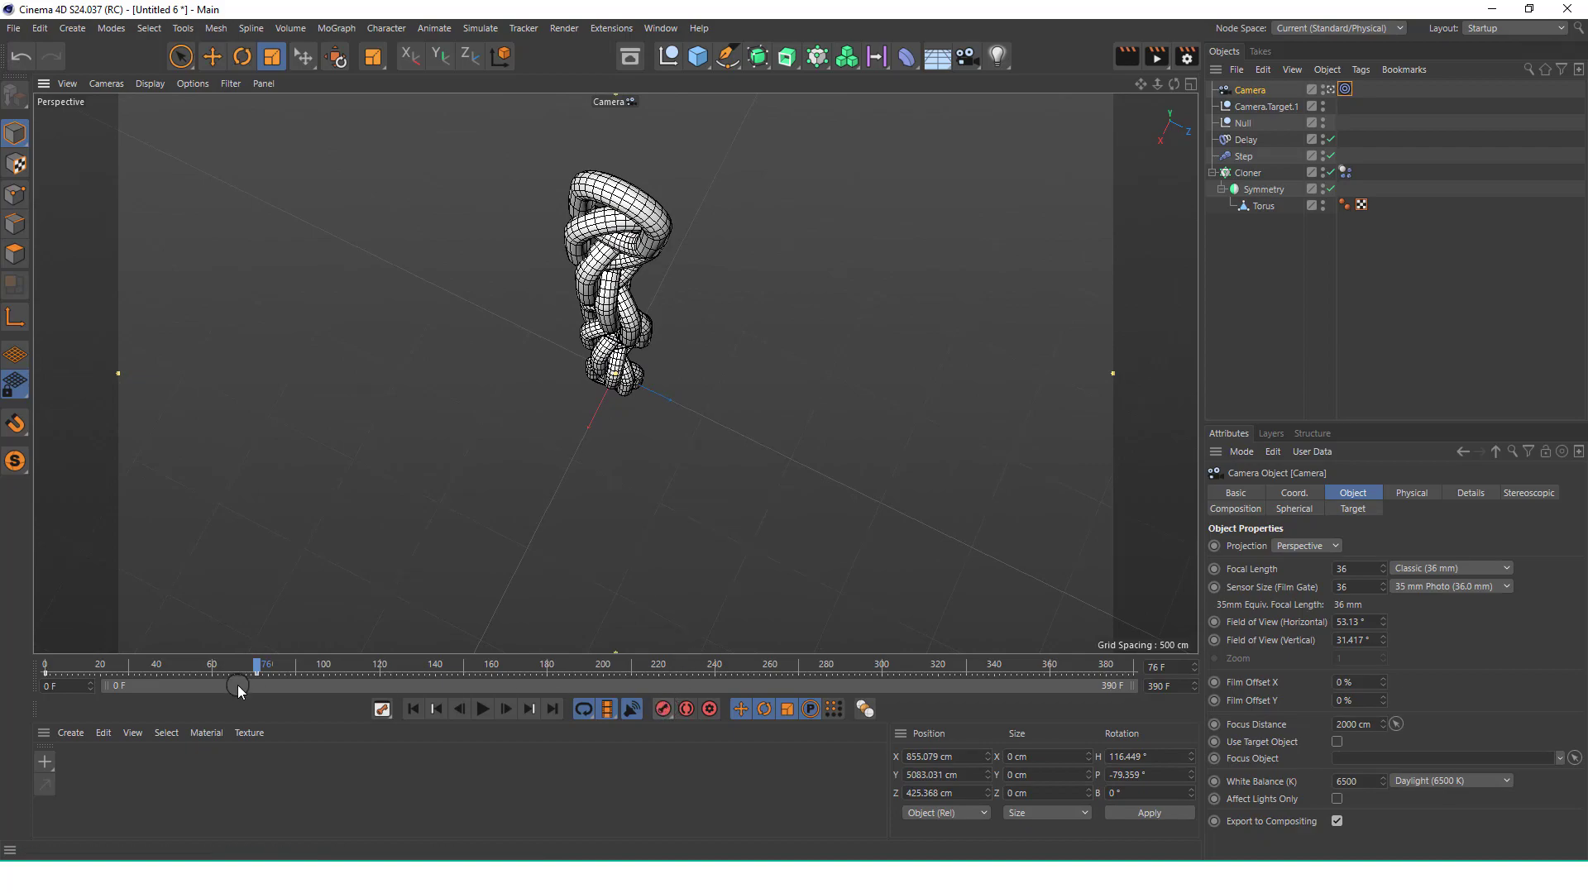
# Keyframe the camera at frame 190, orbited to about heading 235.5° and pitch -32.8°
pyautogui.moveTo(252, 665); pyautogui.dragTo(200, 651)
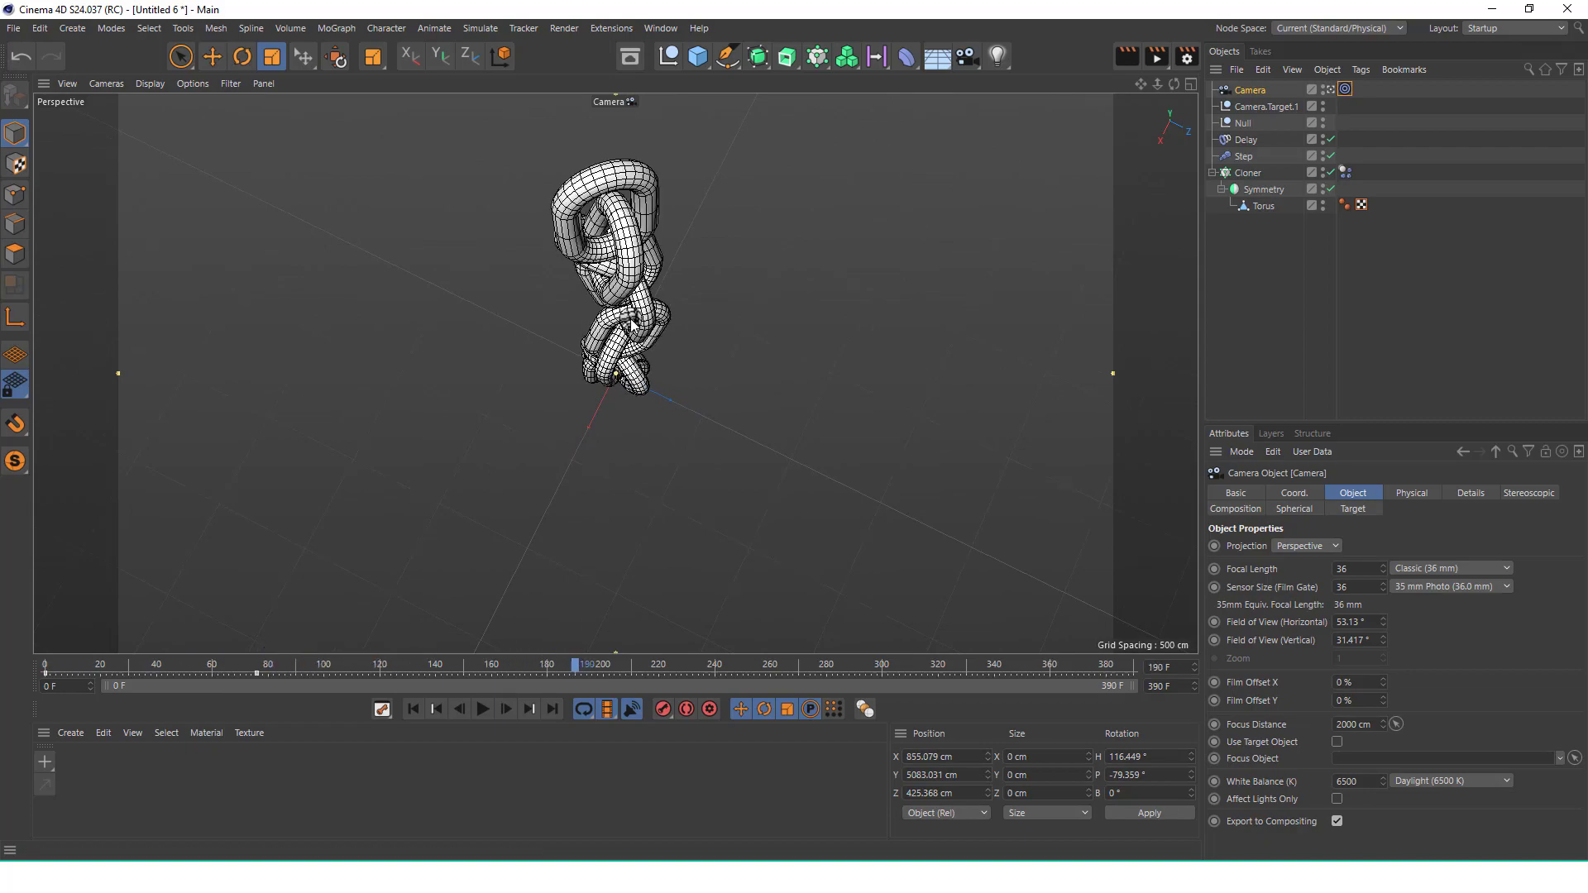
pyautogui.keyDown('alt'); pyautogui.moveTo(633, 324); pyautogui.dragTo(630, 258); pyautogui.keyUp('alt')
pyautogui.keyDown('alt'); pyautogui.moveTo(738, 222); pyautogui.dragTo(846, 201); pyautogui.keyUp('alt')
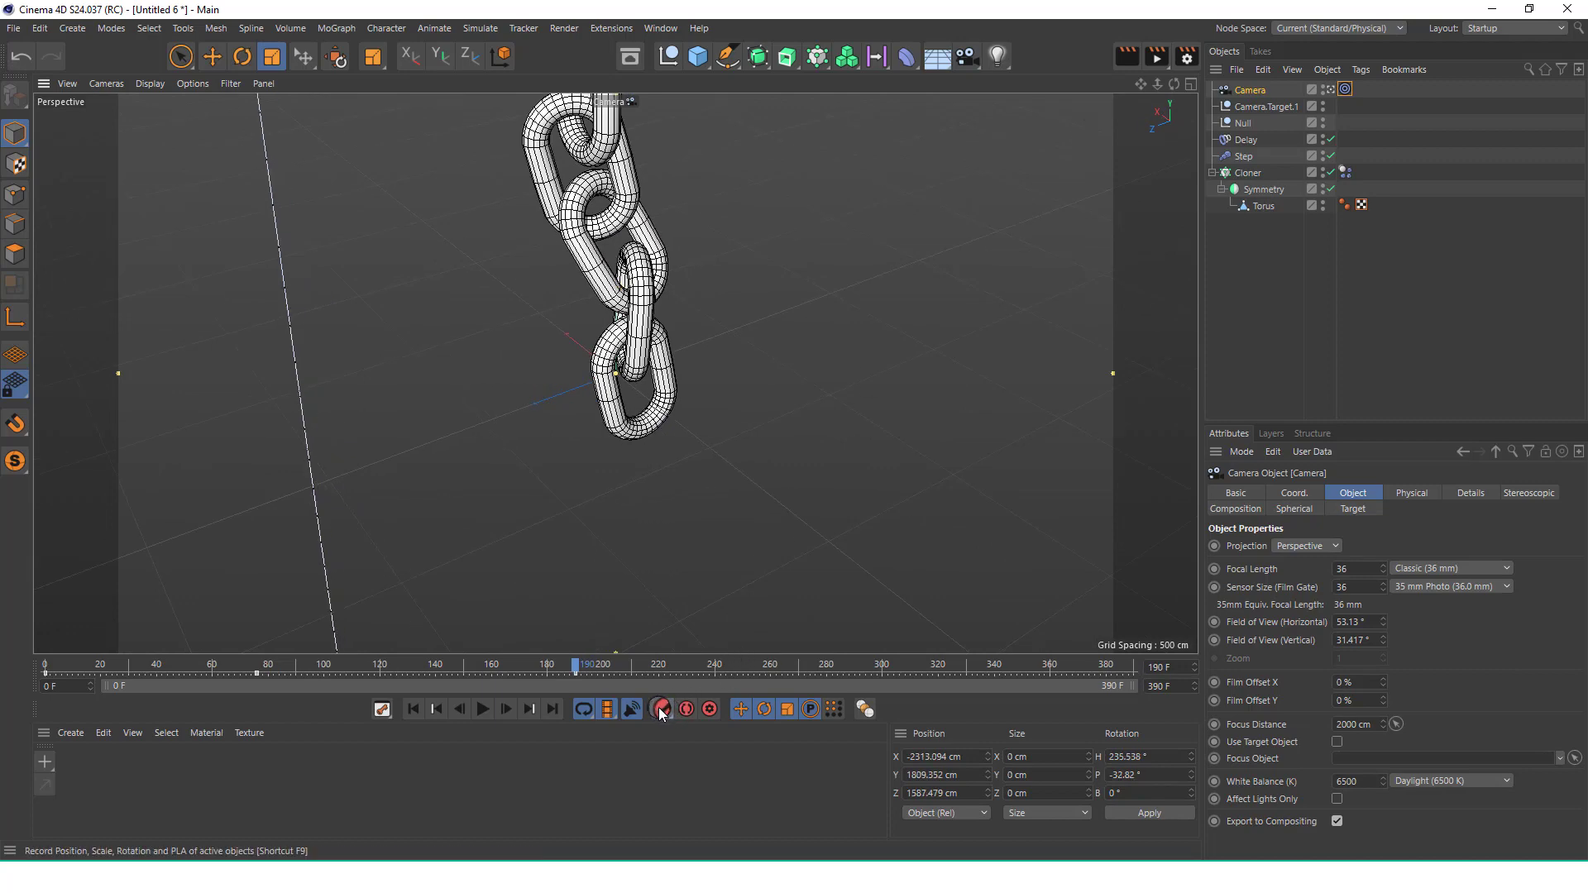
# Scrub back through the camera move, then keyframe the camera at frame 191, orbited to about heading 89° and pitch -39°
pyautogui.moveTo(577, 667); pyautogui.dragTo(325, 679)
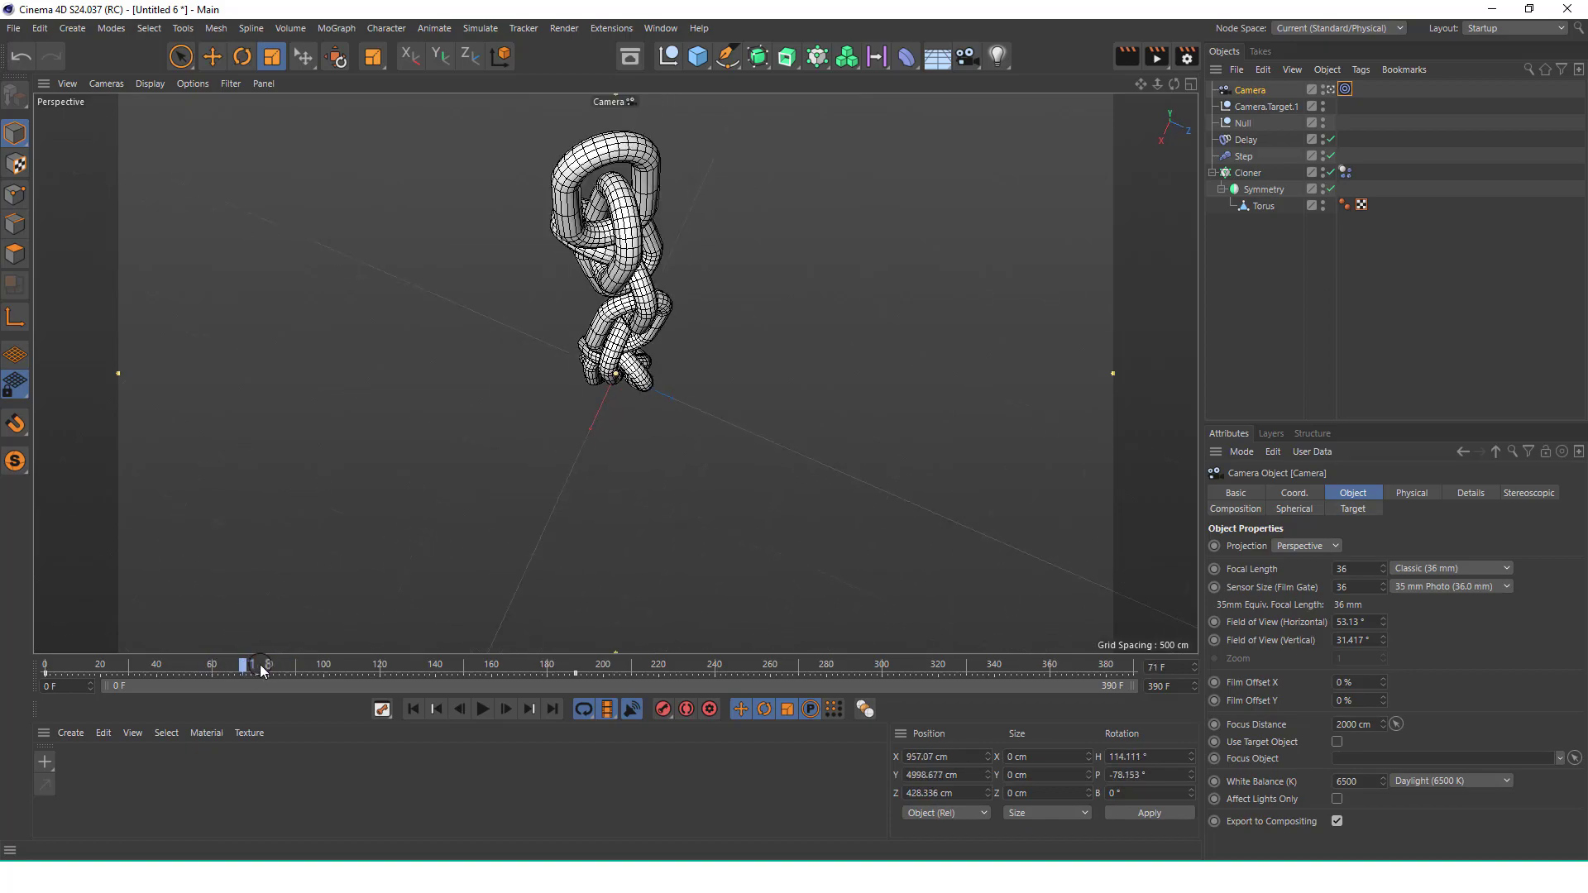
pyautogui.moveTo(342, 667); pyautogui.dragTo(562, 677)
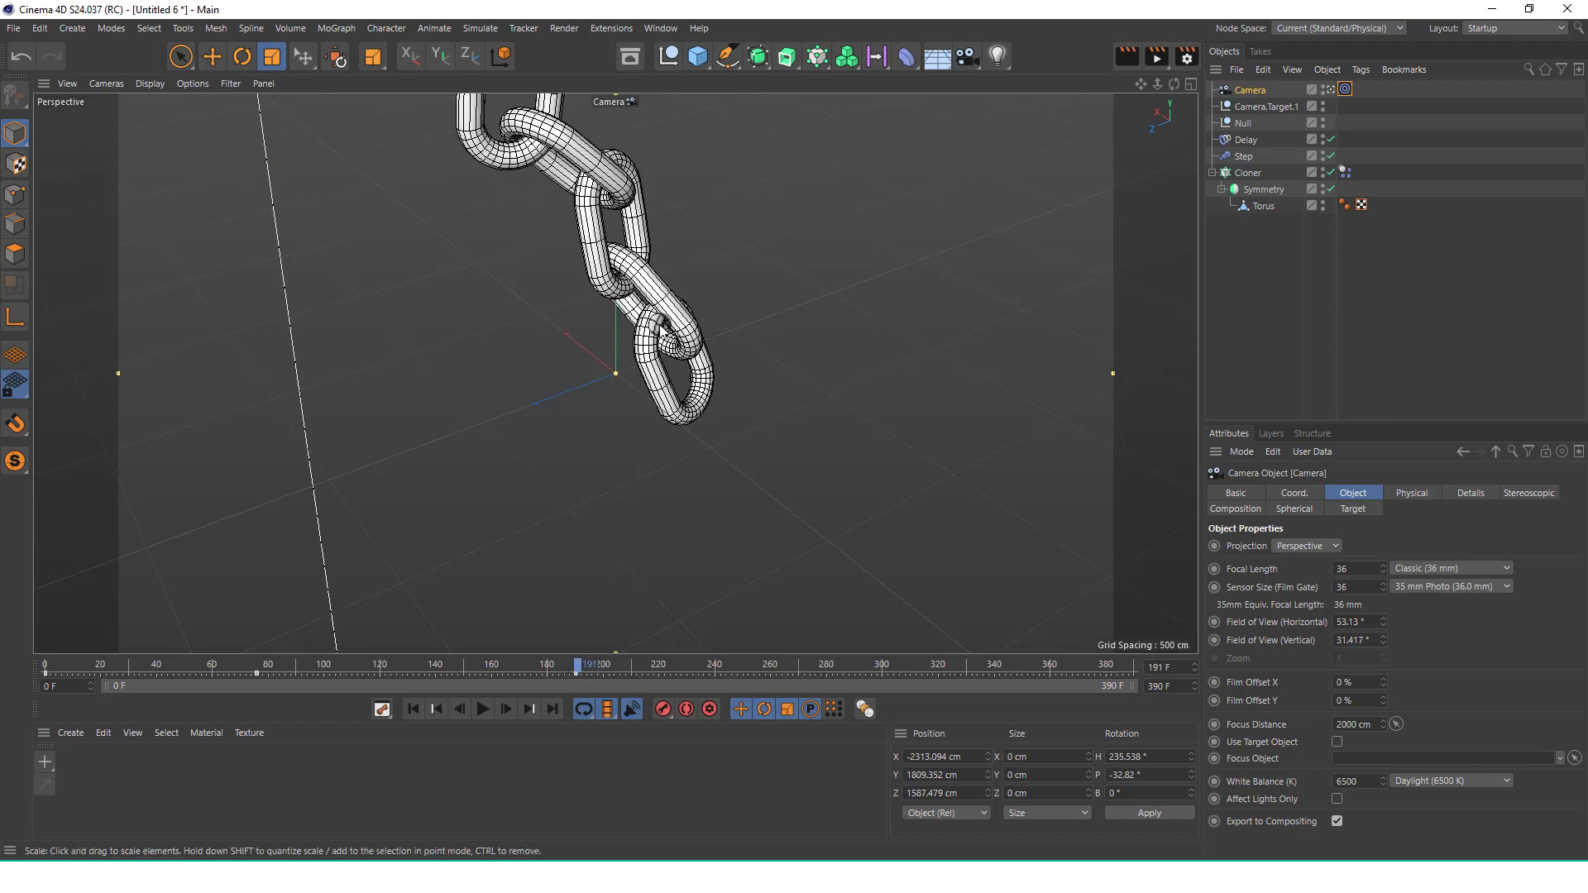
pyautogui.keyDown('alt'); pyautogui.moveTo(655, 324); pyautogui.dragTo(373, 631); pyautogui.keyUp('alt')
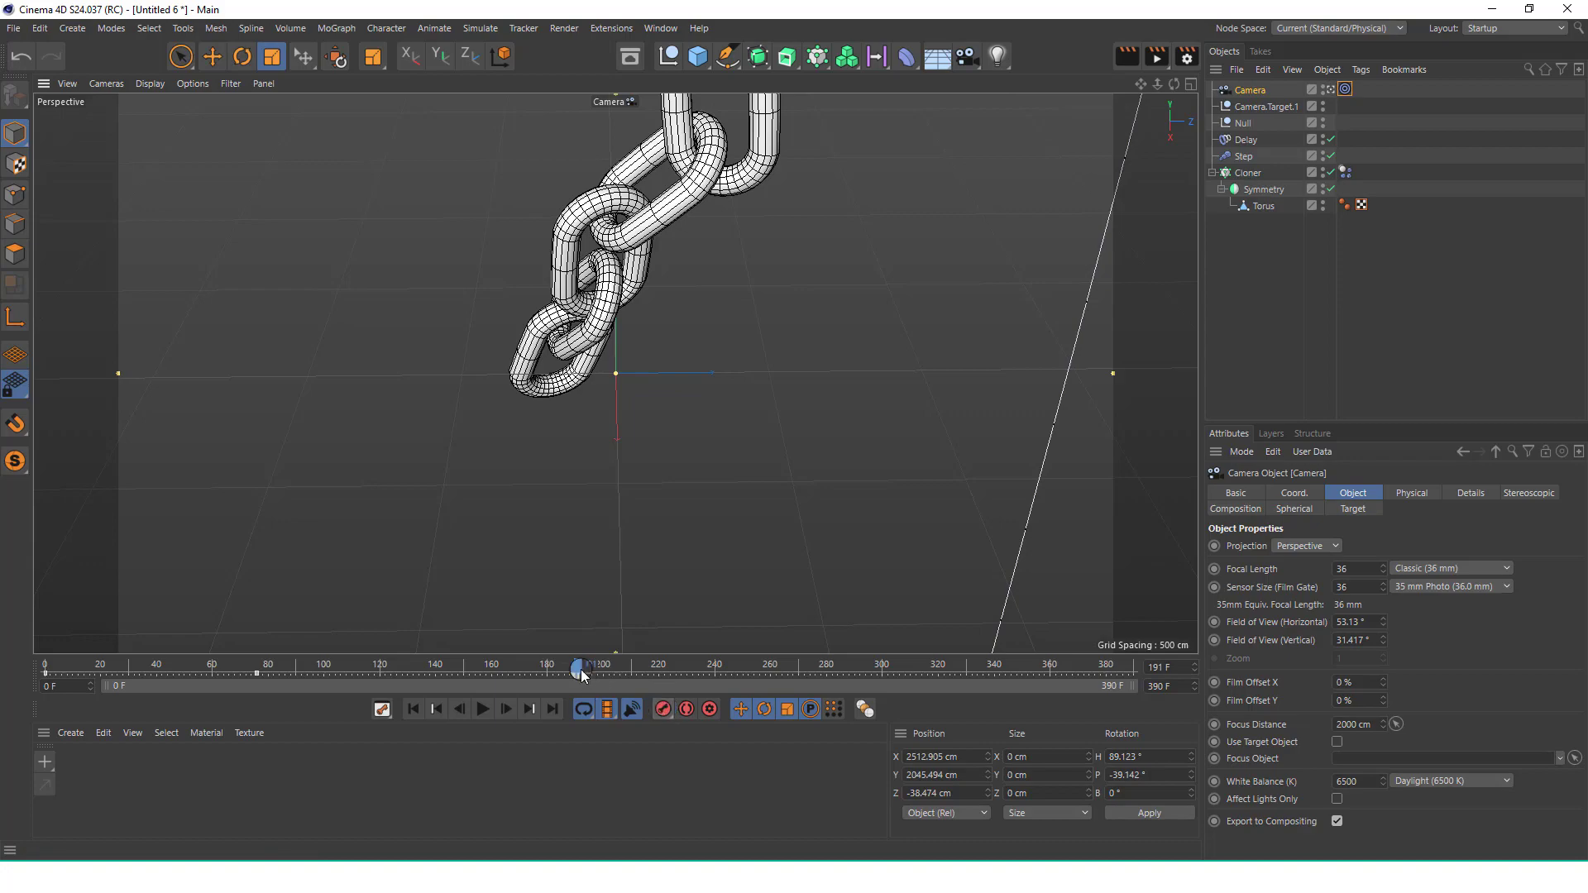
# Keyframe the camera at frame 306, orbited below the chain to about heading 167° and pitch 46°
pyautogui.moveTo(574, 666); pyautogui.dragTo(740, 664)
pyautogui.moveTo(898, 656); pyautogui.dragTo(901, 659)
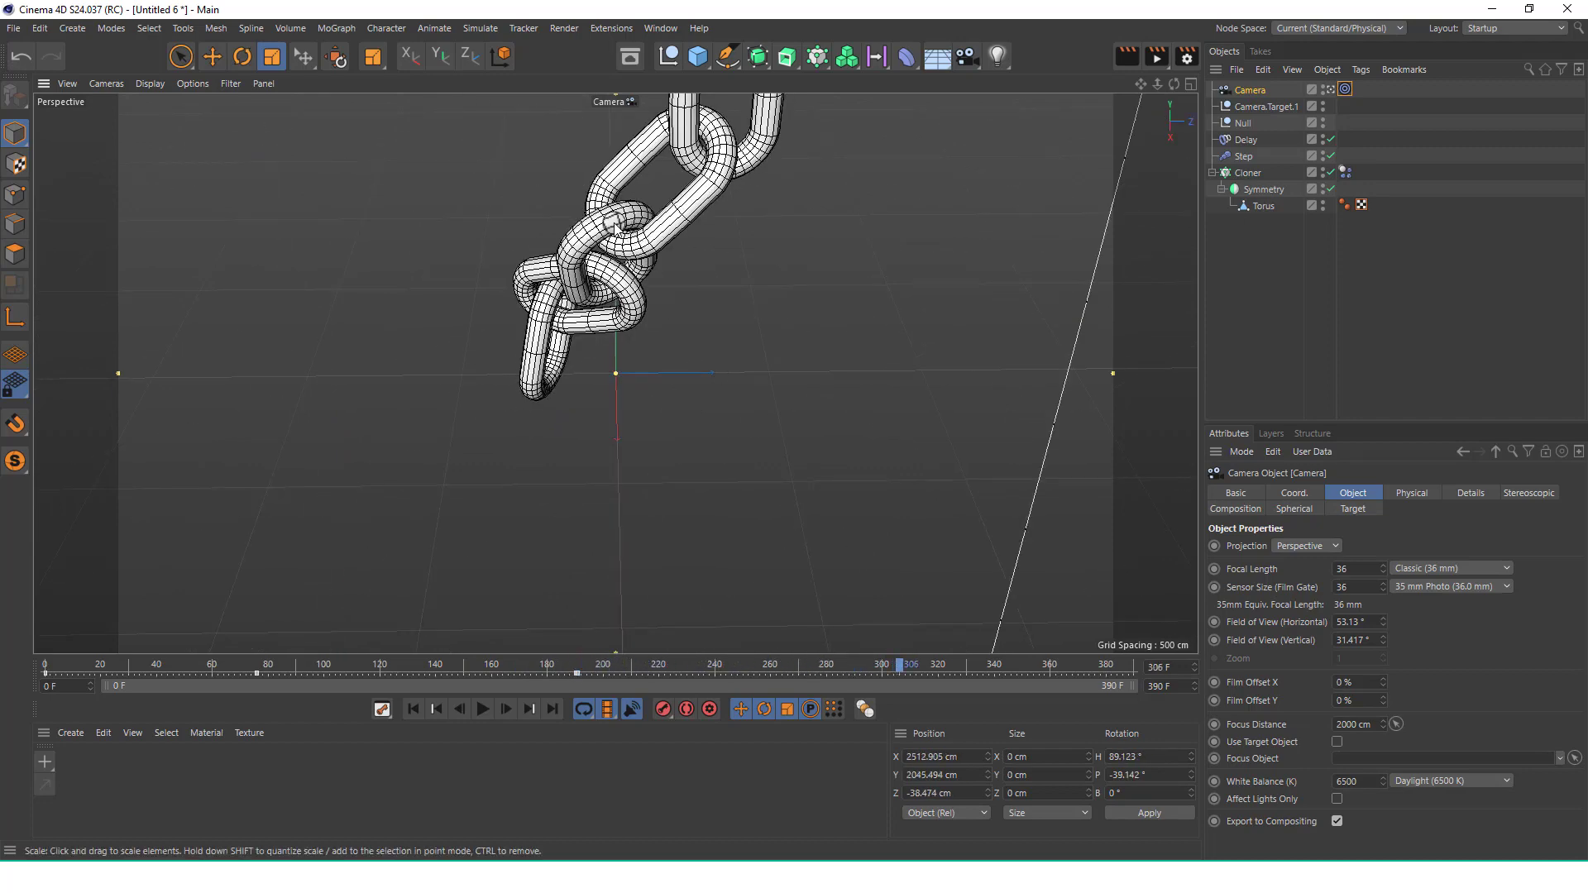
pyautogui.keyDown('alt'); pyautogui.moveTo(616, 225); pyautogui.dragTo(795, 430); pyautogui.keyUp('alt')
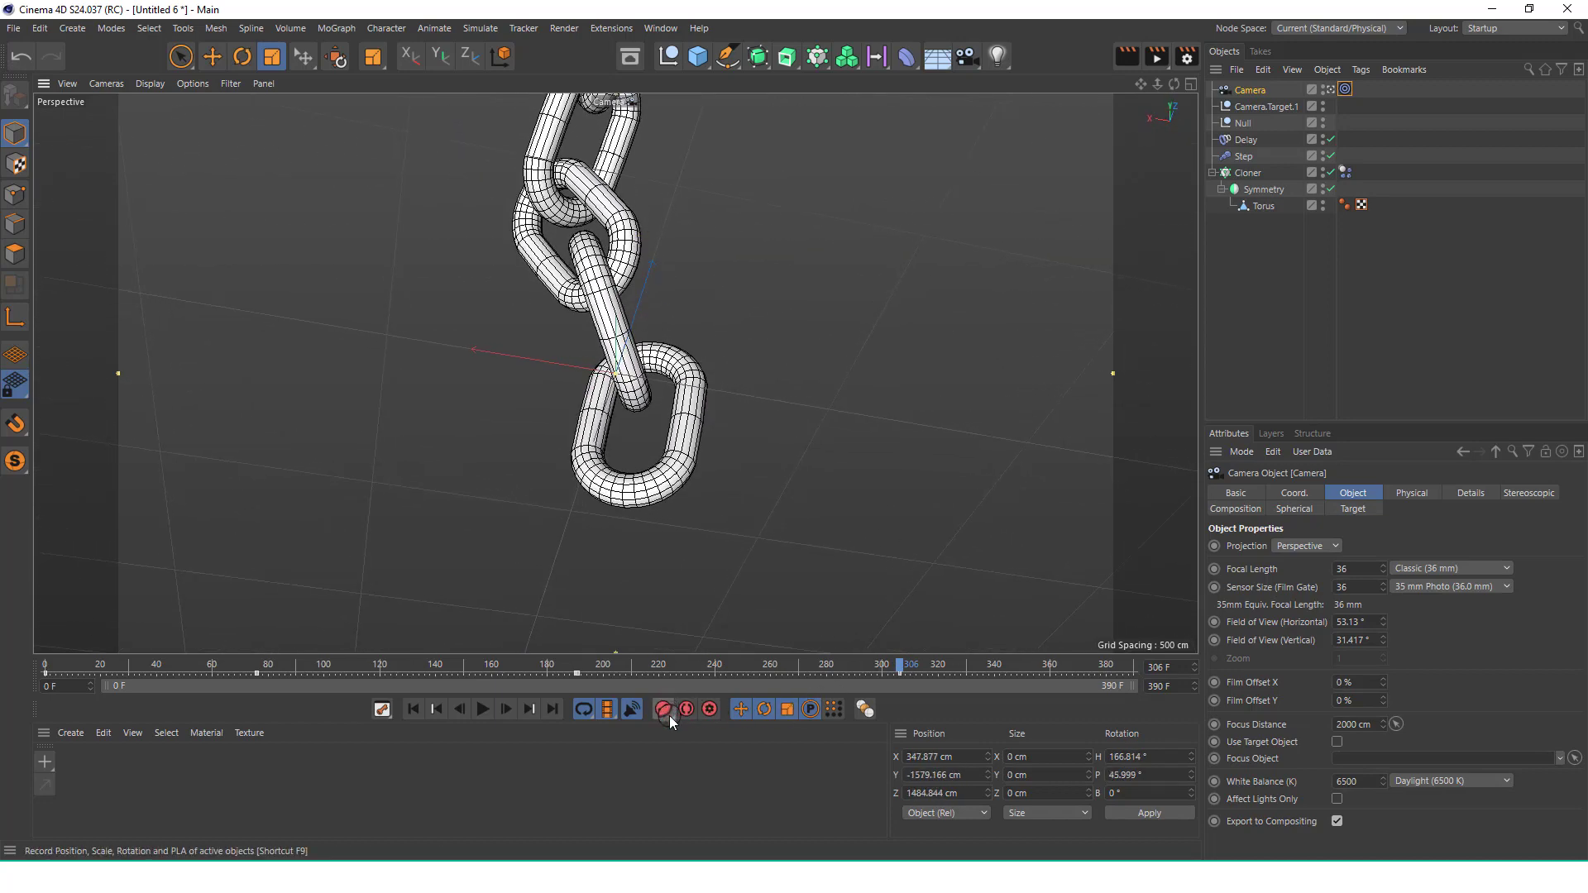
# Play the camera animation through to its end, select the Null and return to frame 0
pyautogui.click(442, 713)
pyautogui.click(483, 710)
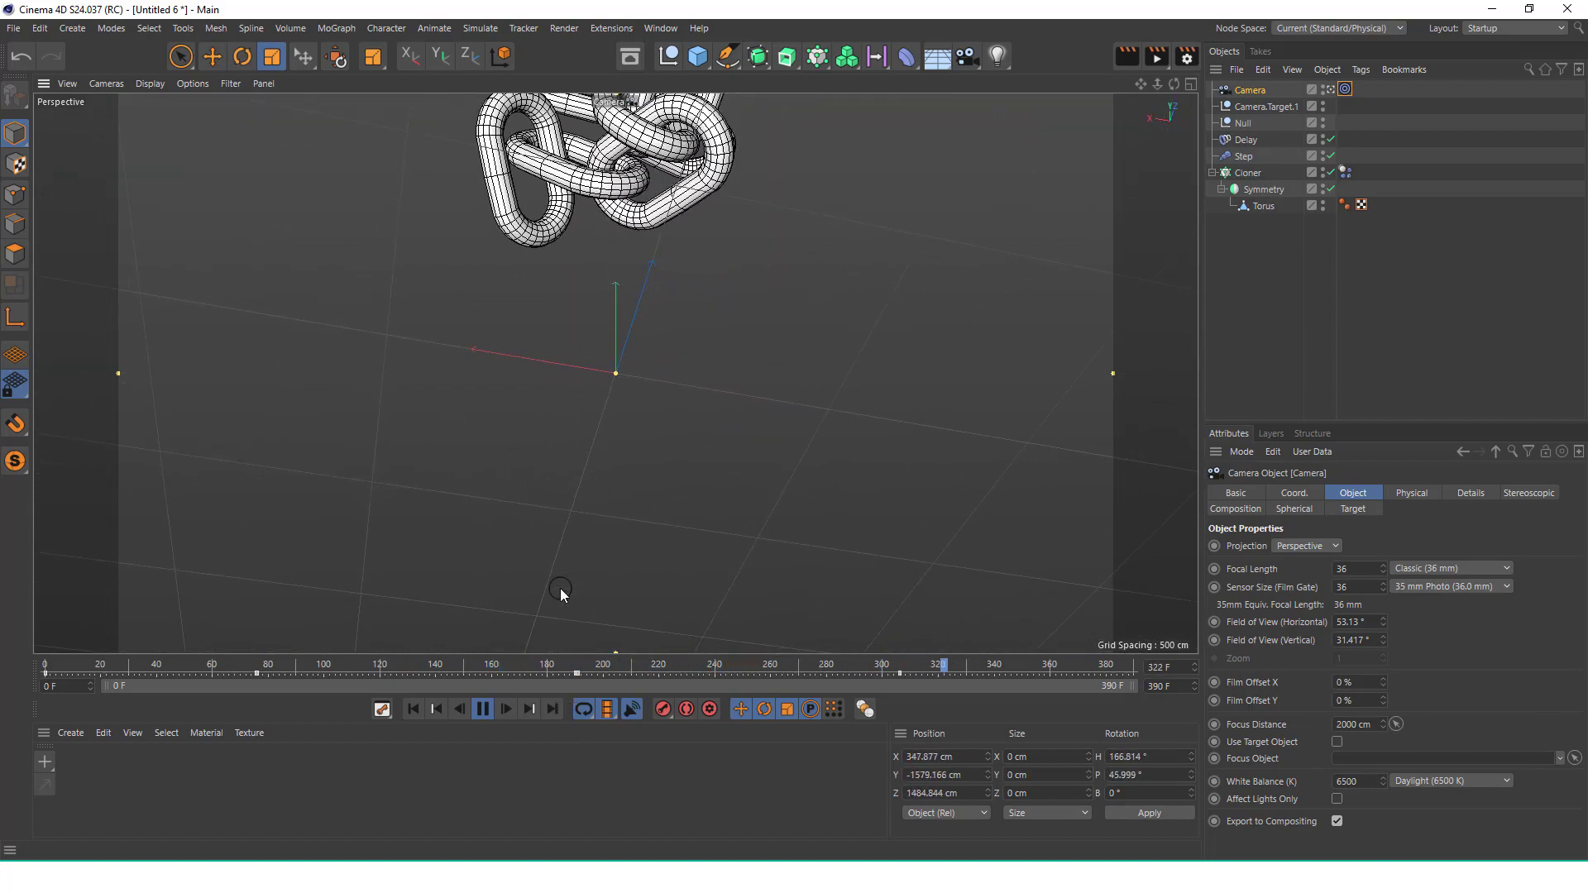
pyautogui.click(1247, 126)
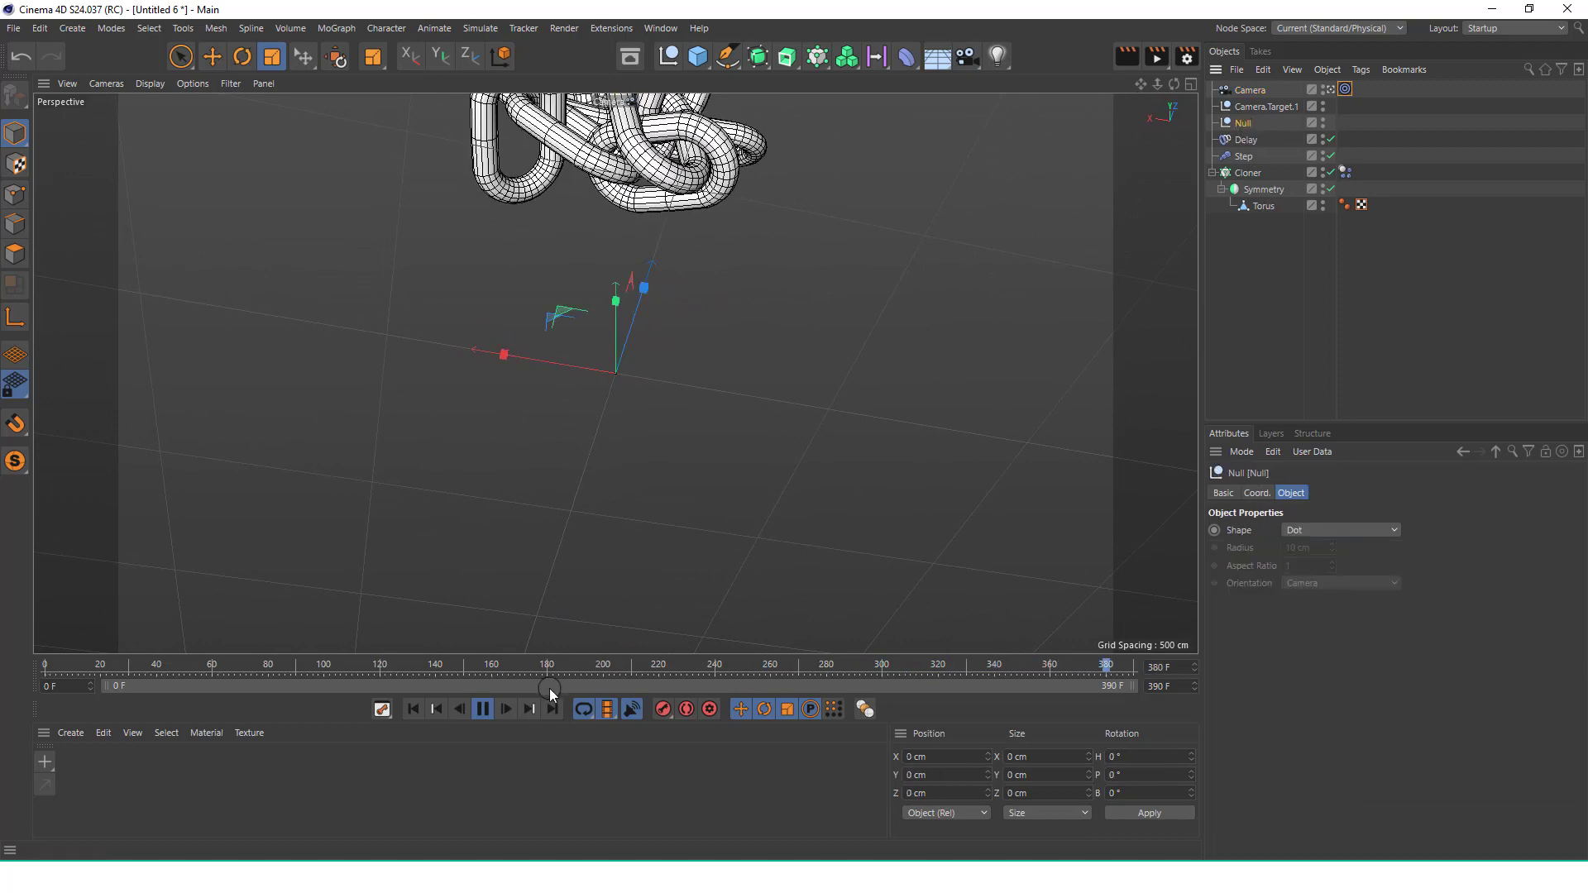
pyautogui.click(485, 710)
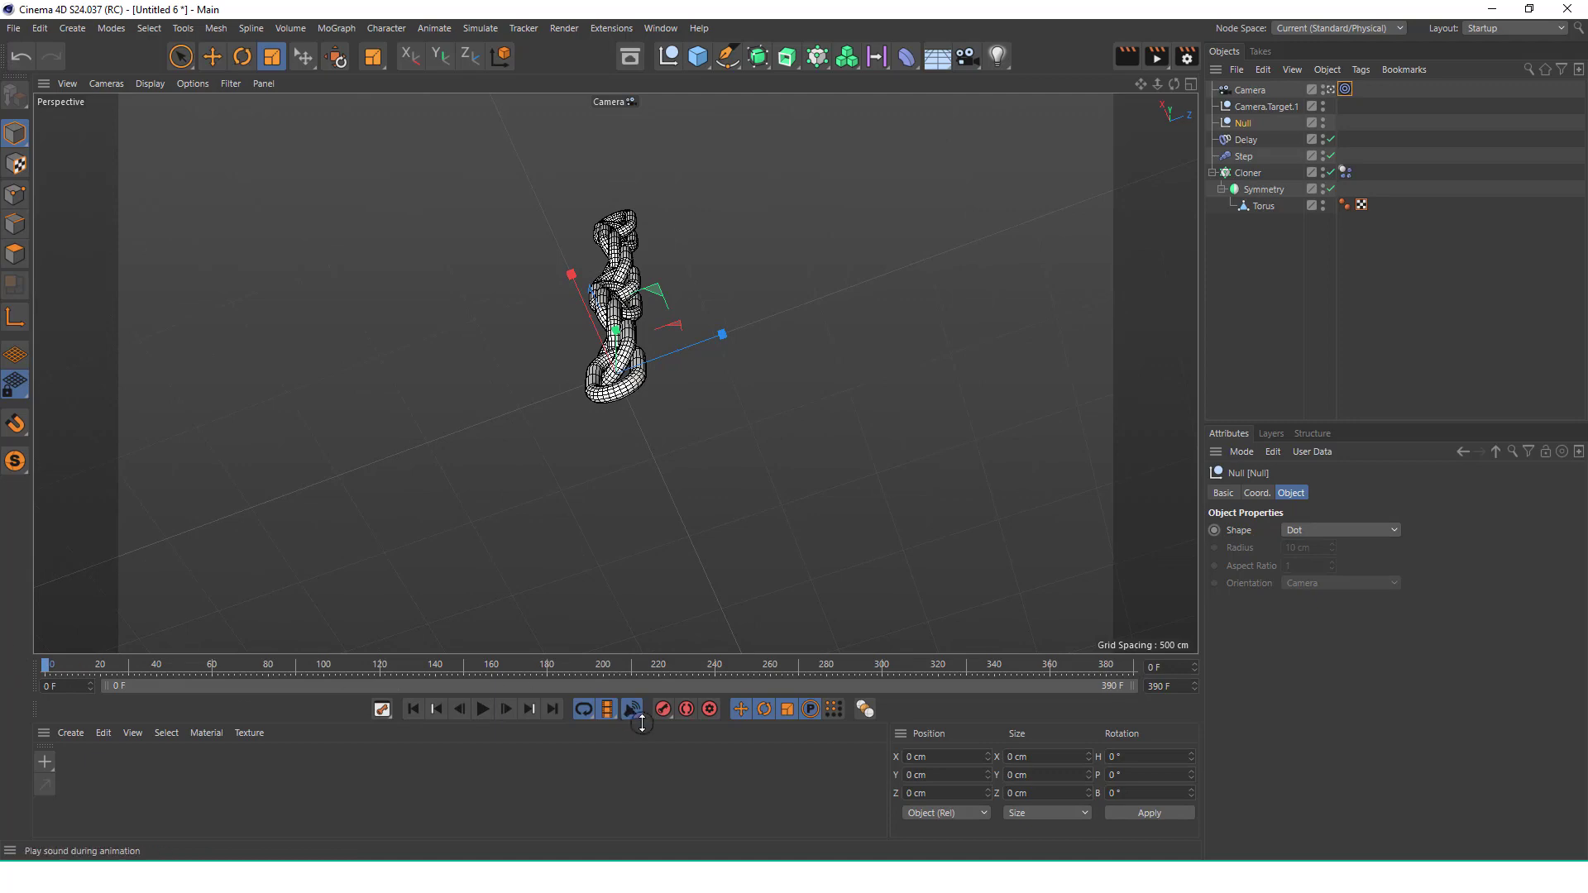
# Keyframe the Null at the origin on frame 0 and raised to about Y 922 cm on frame 31
pyautogui.moveTo(47, 669); pyautogui.dragTo(133, 670)
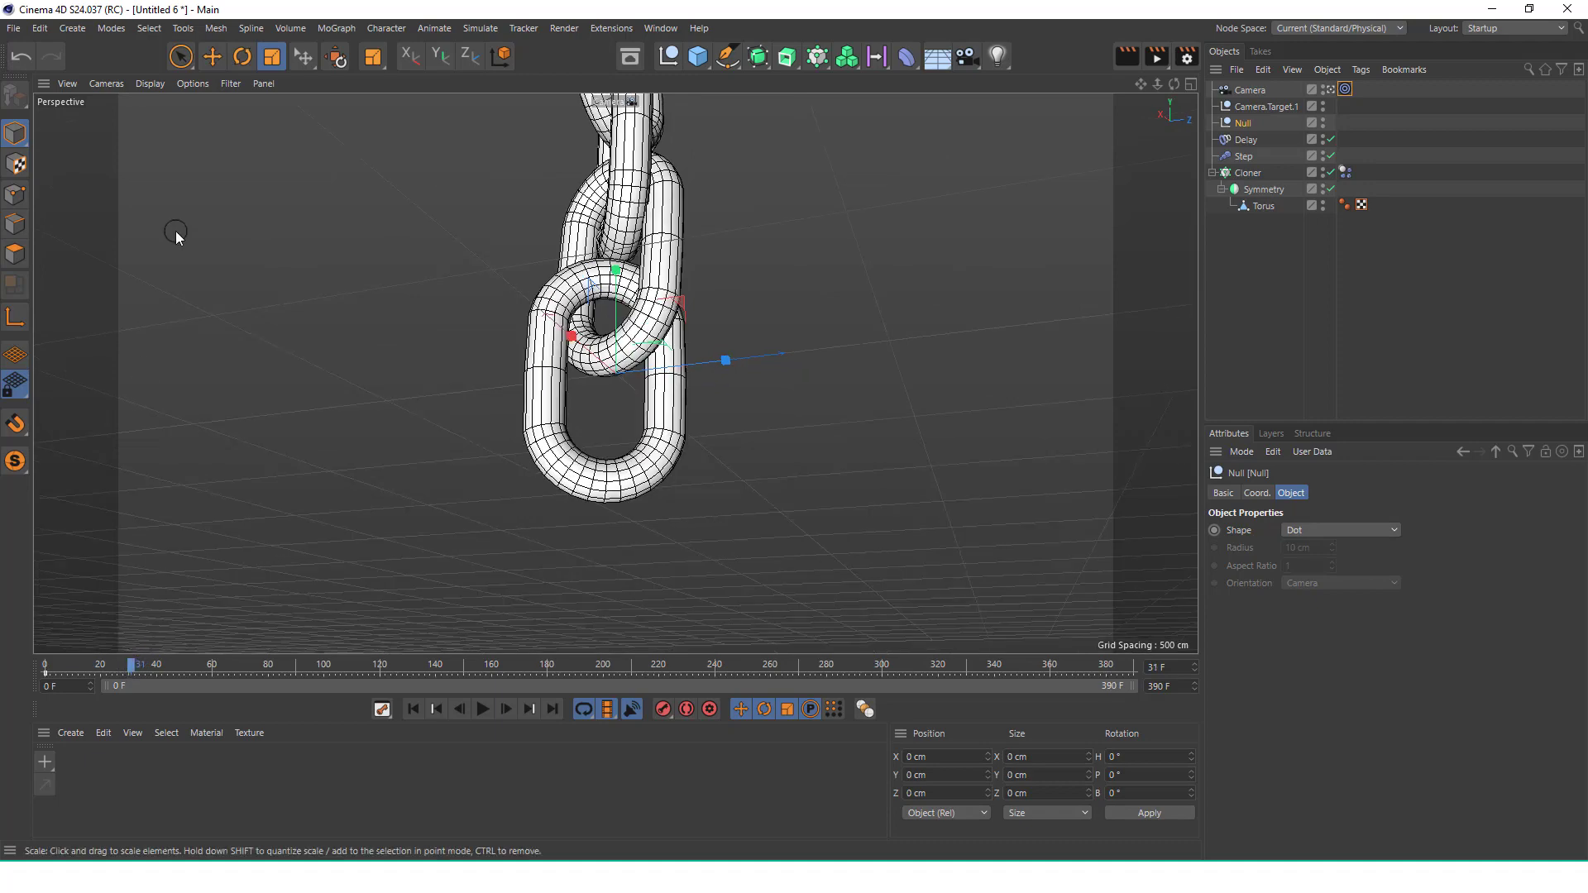
pyautogui.click(180, 56)
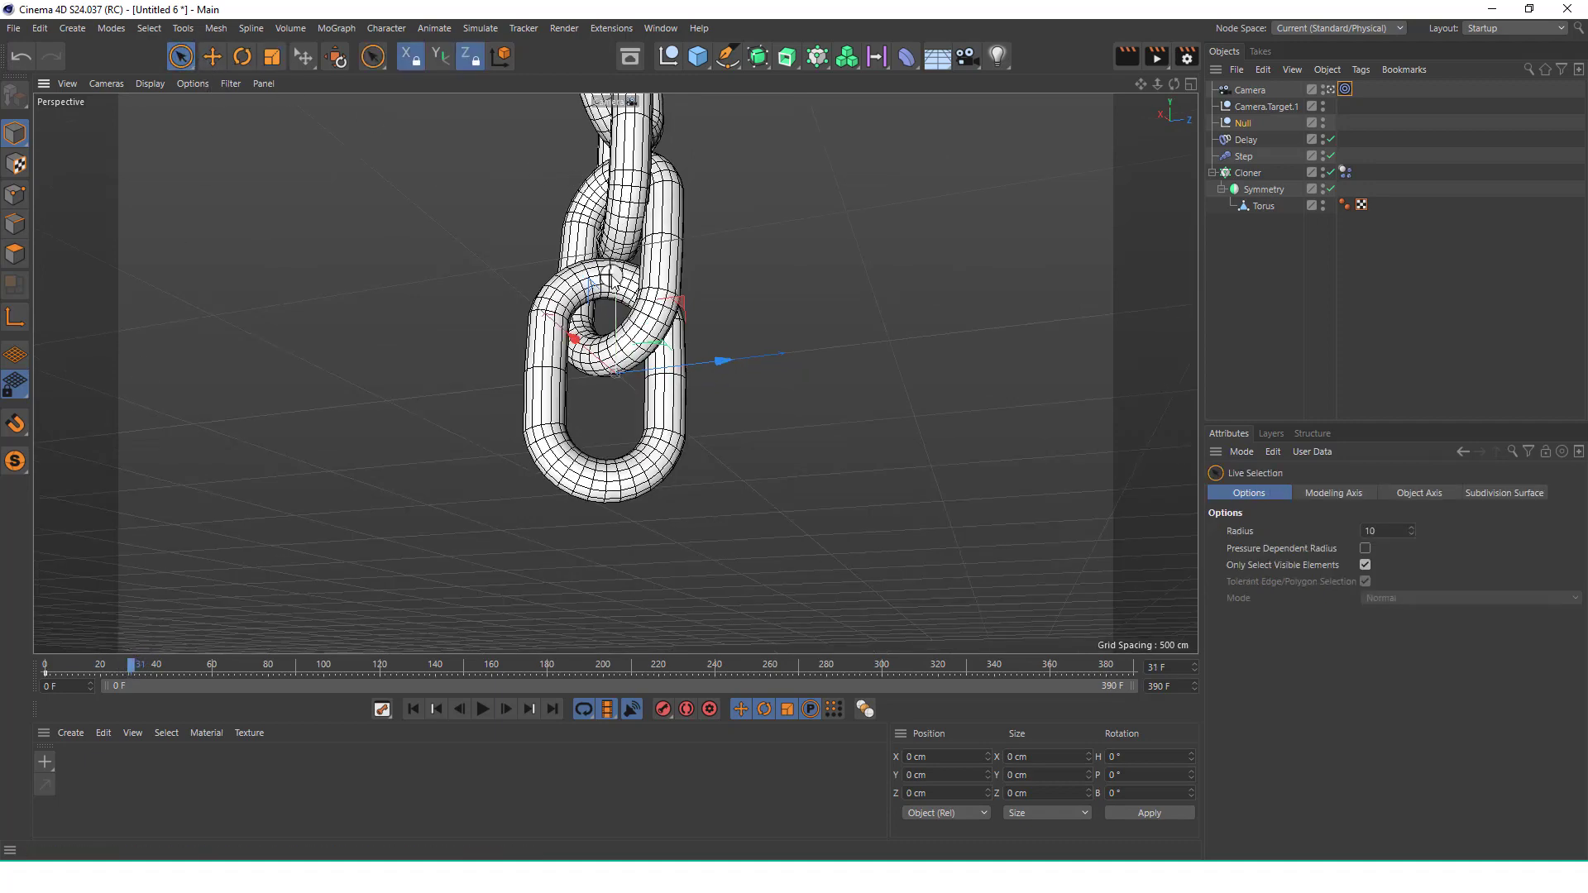
pyautogui.scroll(10, 794, 430)
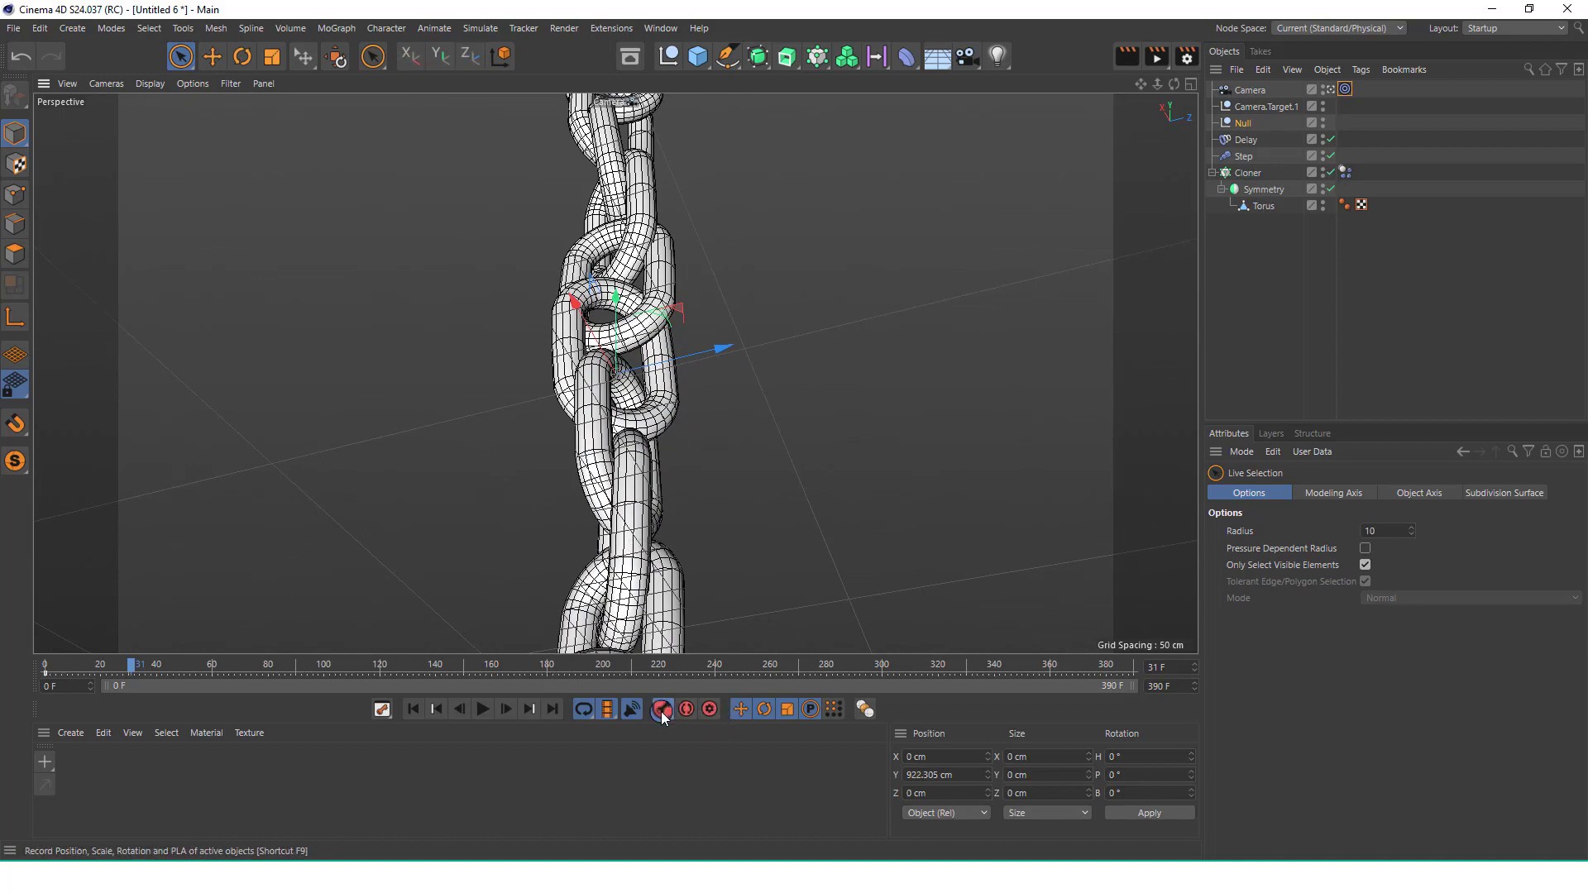
# Try repositioning the Null at frame 131 along its Y and X axes, and undo both moves
pyautogui.moveTo(147, 674); pyautogui.dragTo(408, 672)
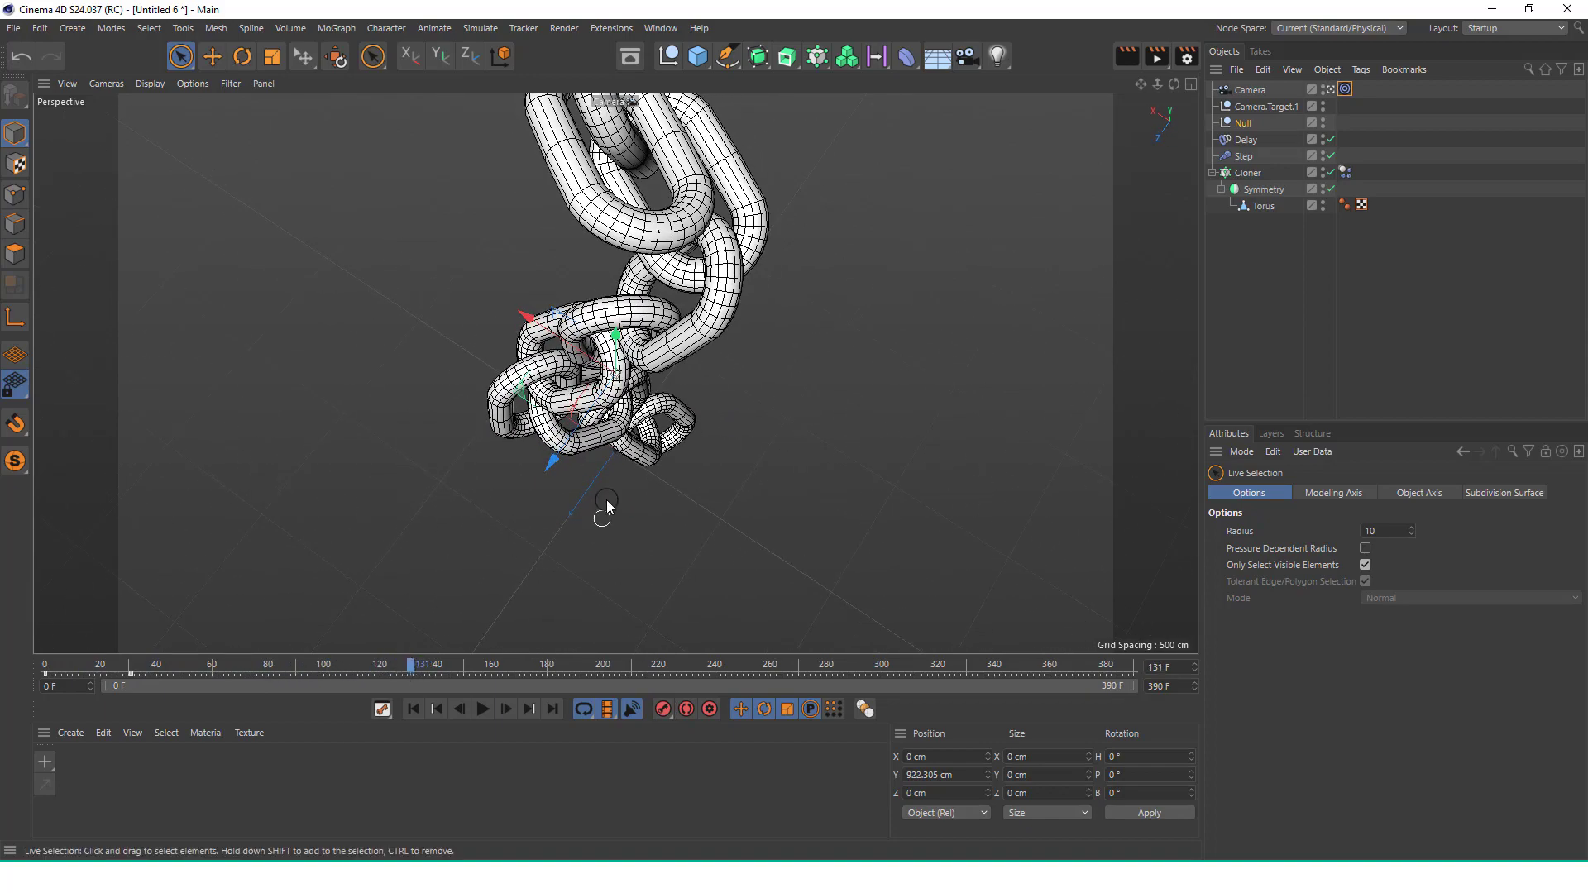
pyautogui.moveTo(618, 335); pyautogui.dragTo(676, 353)
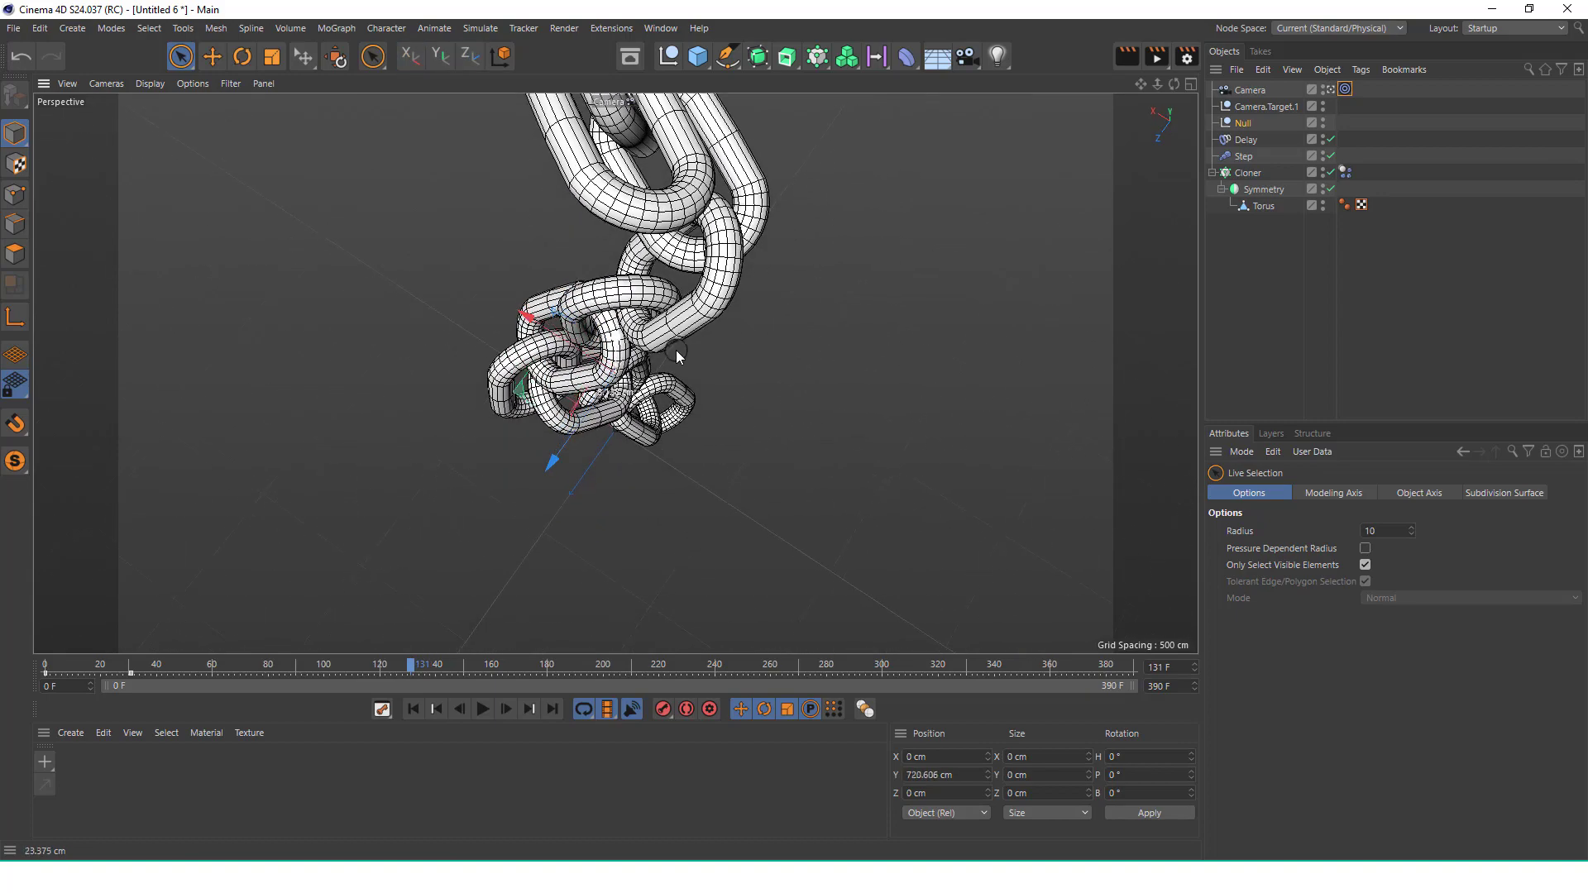
pyautogui.hotkey('ctrl', 'z')
pyautogui.hotkey('ctrl', 'z')
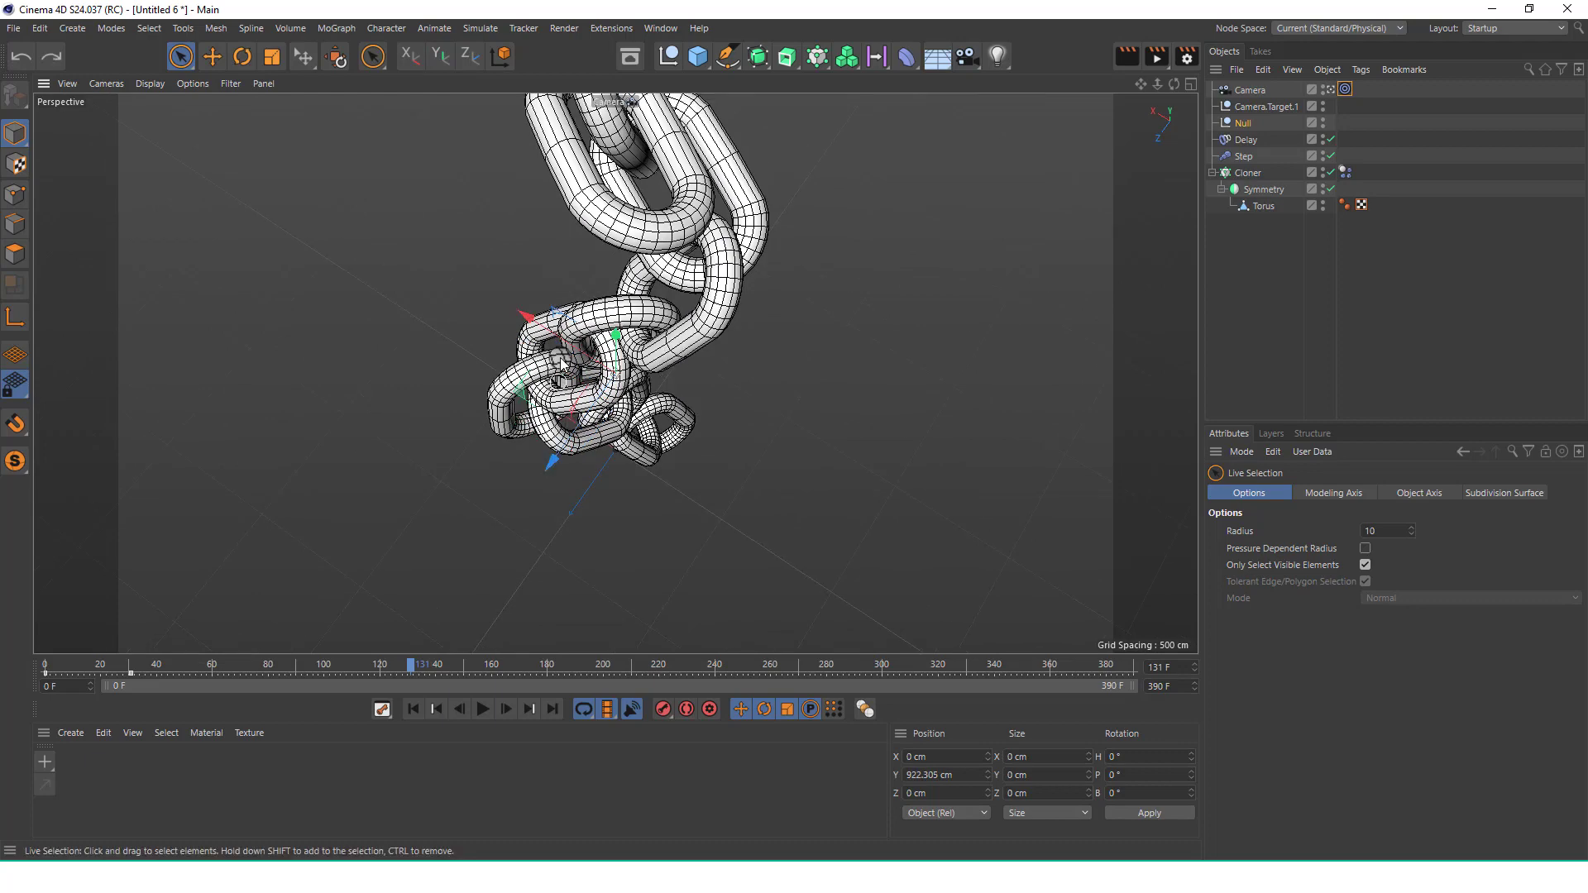
pyautogui.moveTo(522, 317); pyautogui.dragTo(553, 329)
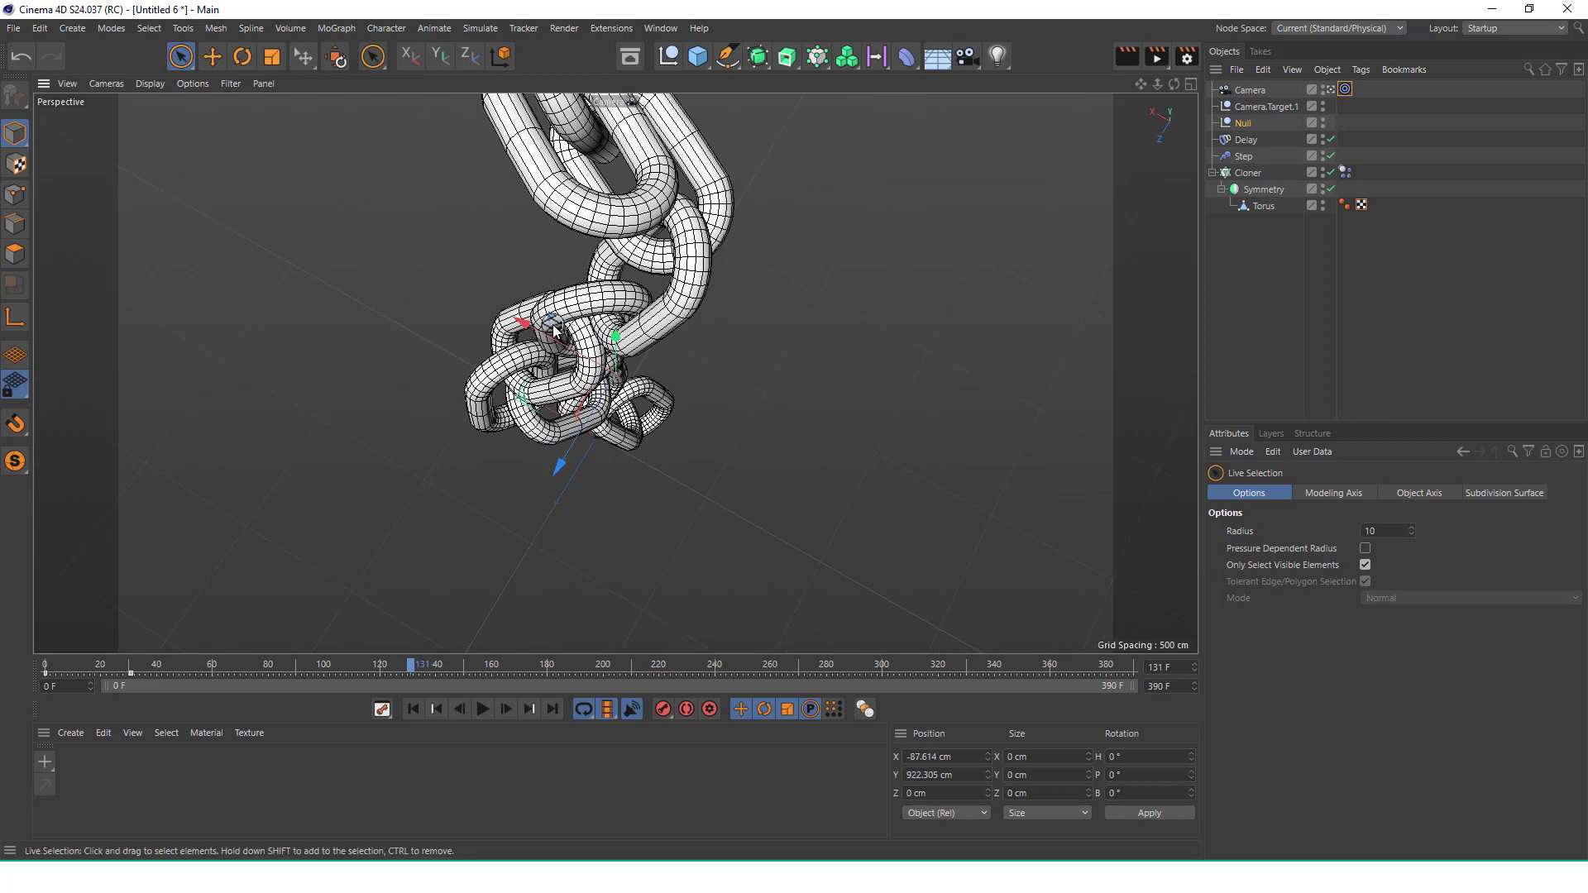
pyautogui.hotkey('ctrl', 'z')
# Try raising the Null to about Y 1774 cm at frame 180 and scrub through the rest of the animation
pyautogui.moveTo(437, 669); pyautogui.dragTo(548, 663)
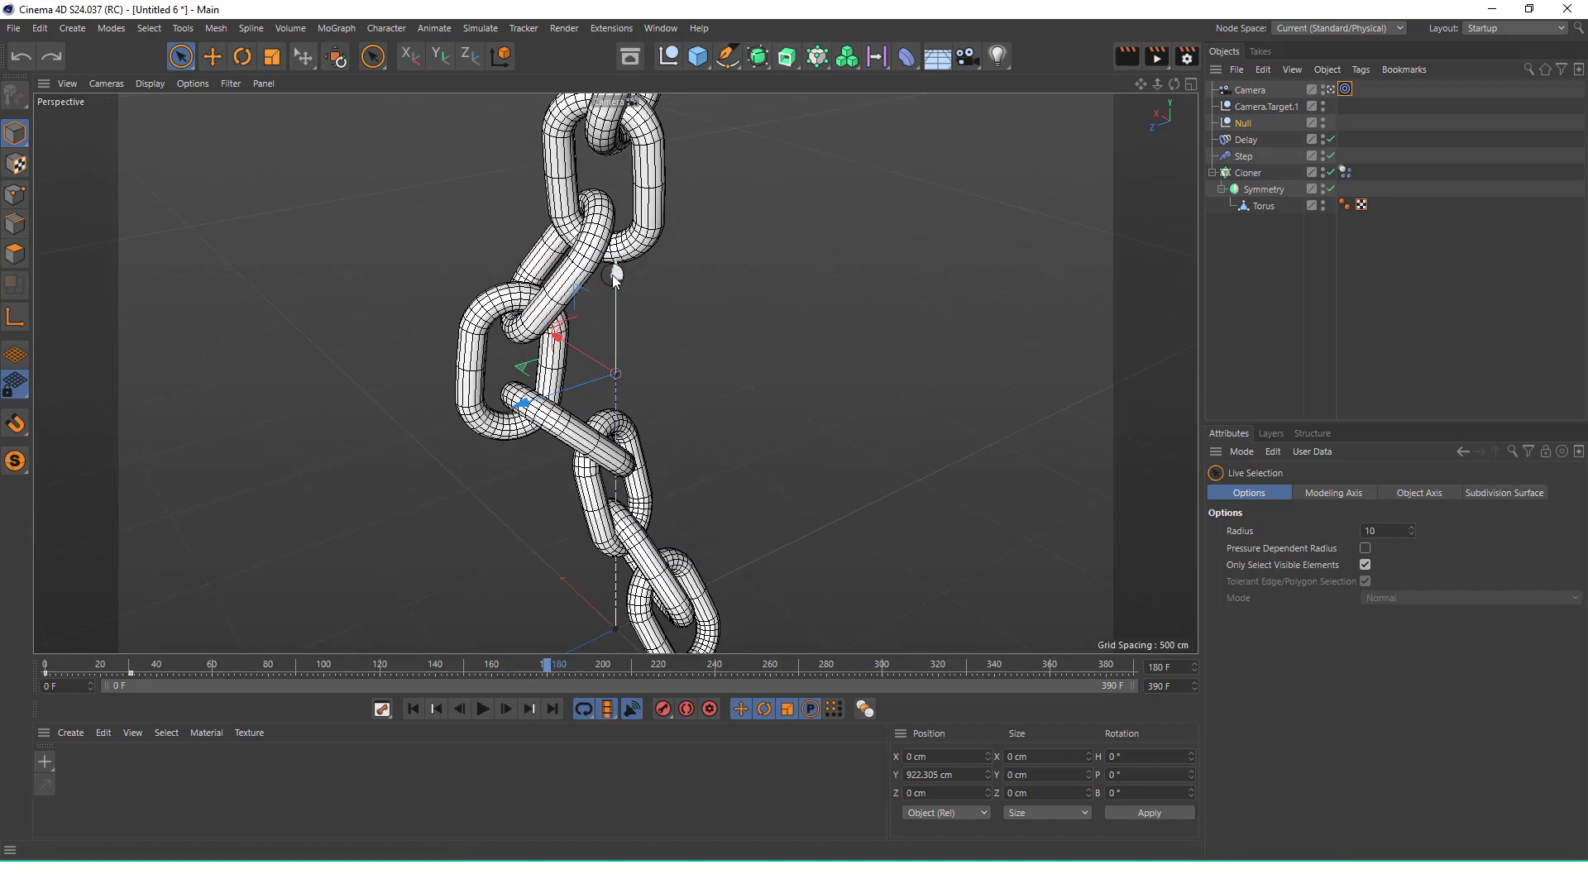
pyautogui.moveTo(613, 275); pyautogui.dragTo(606, 326)
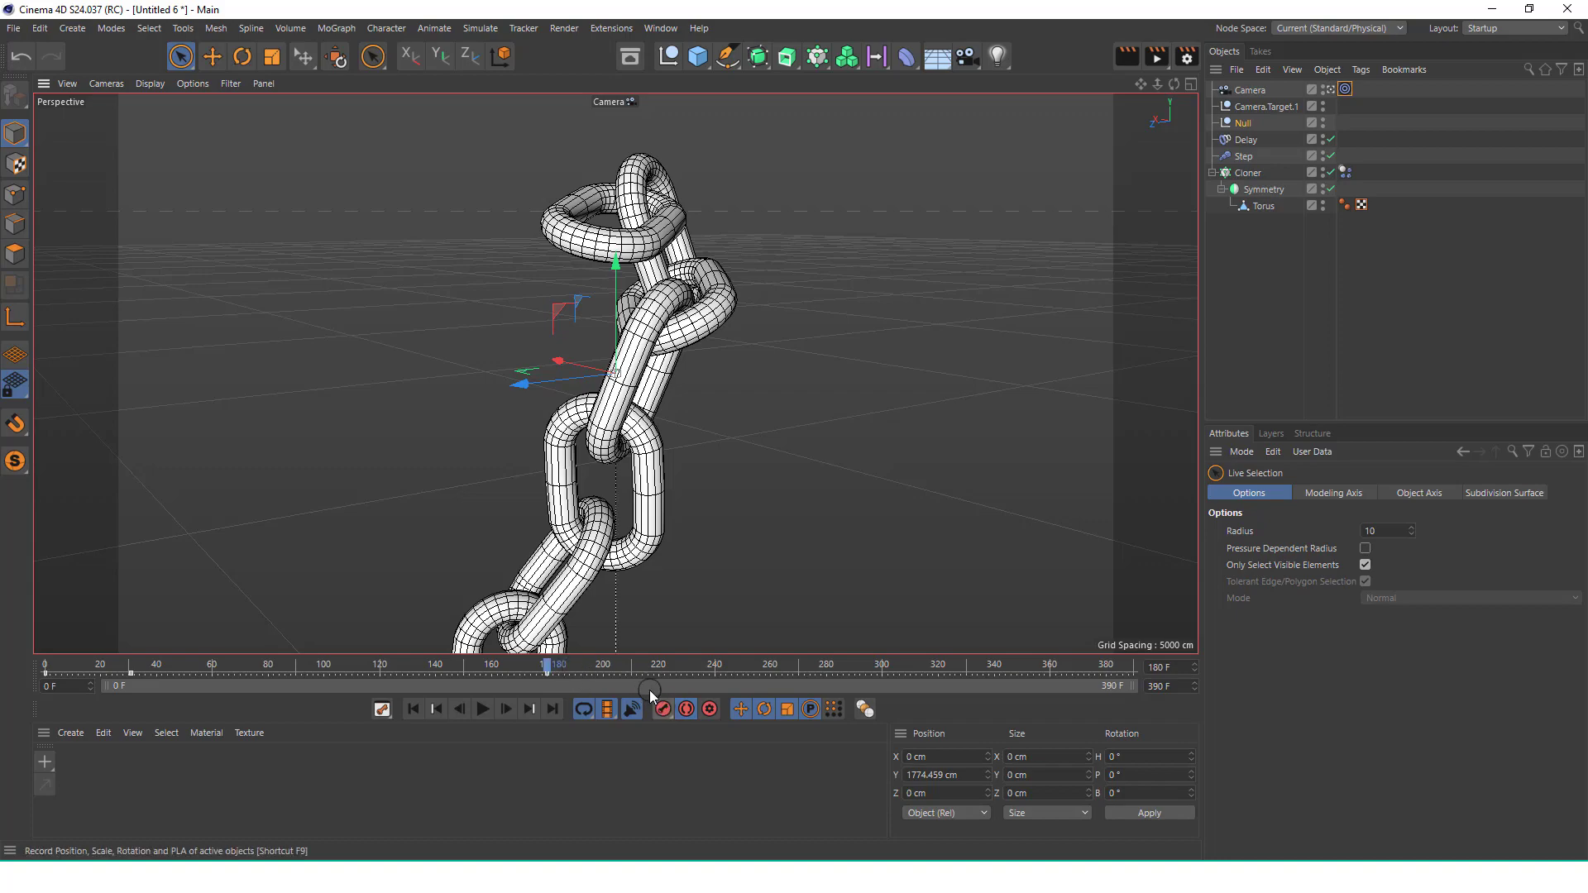
pyautogui.moveTo(553, 668); pyautogui.dragTo(1002, 682)
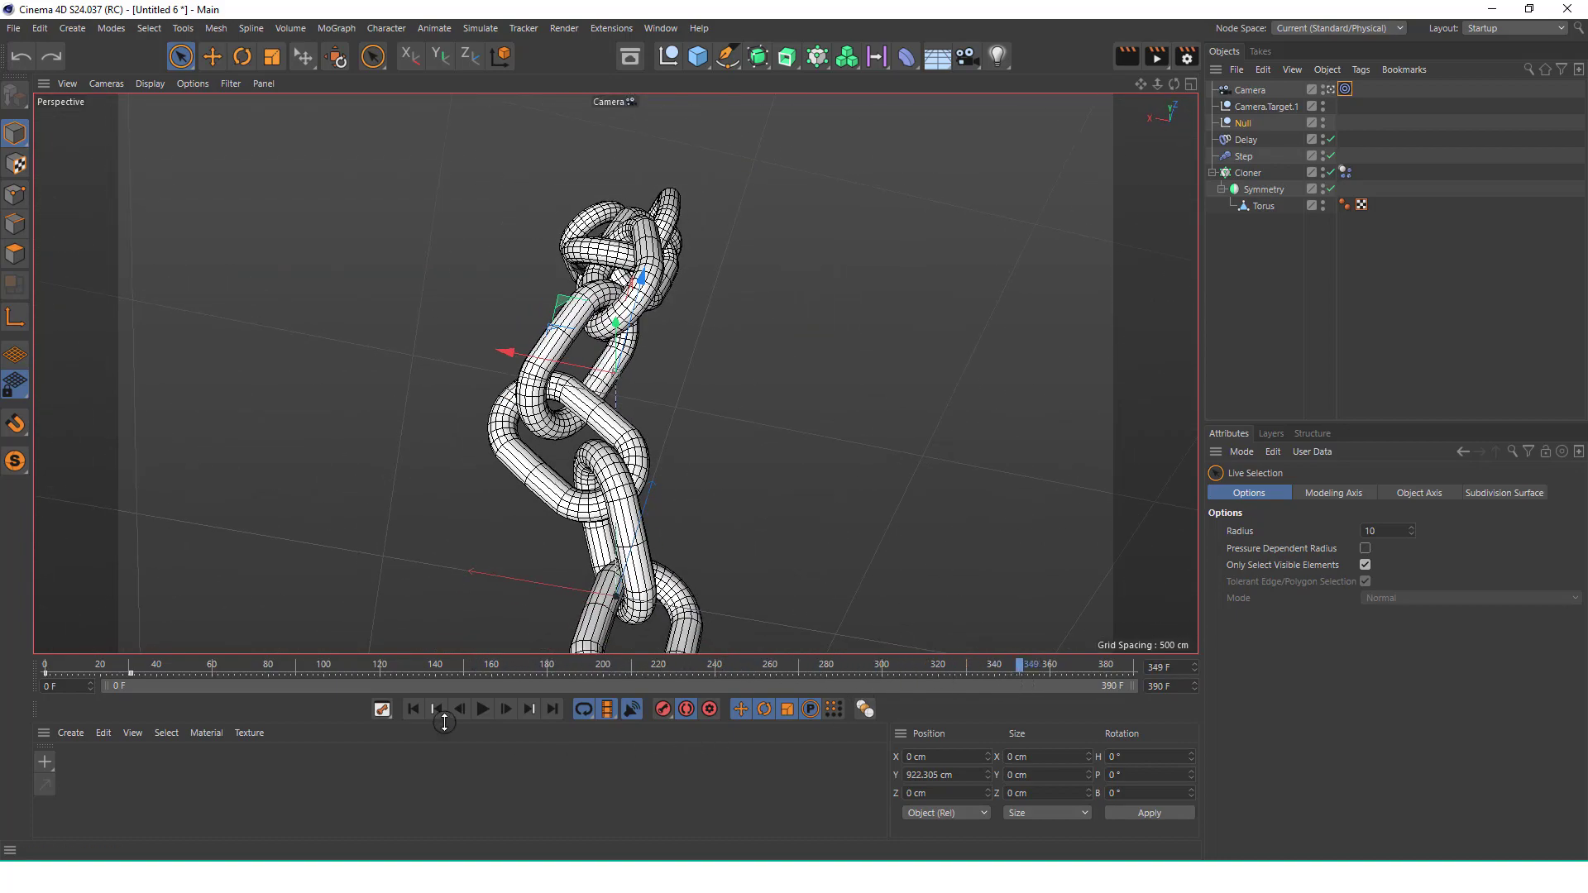
pyautogui.click(415, 709)
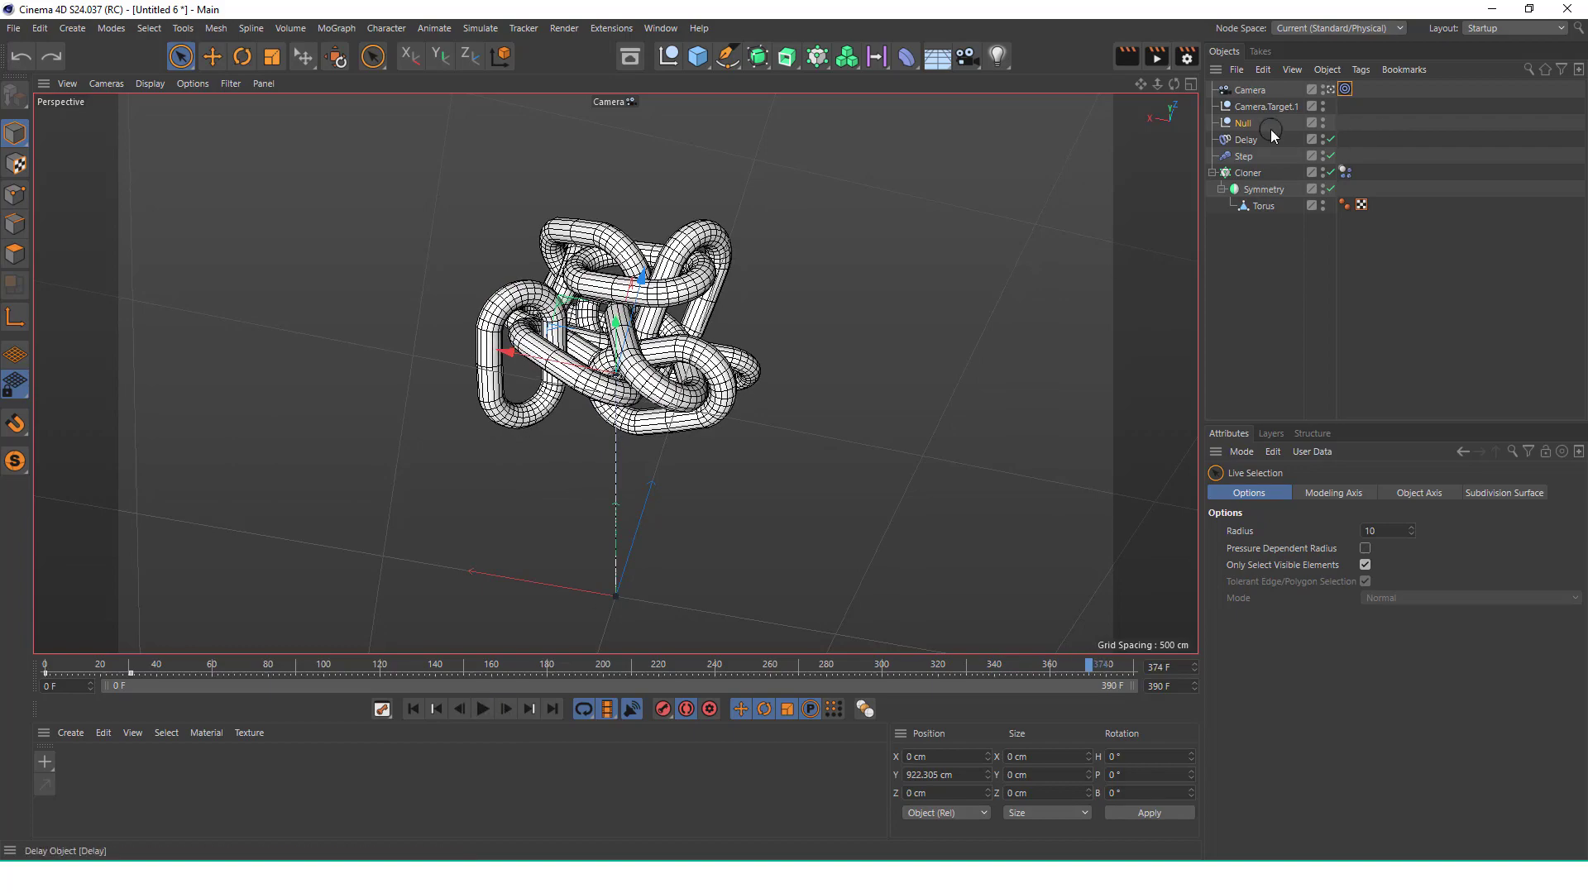
# Retime the camera's last two keyframes to about frame 262 and to frame 361, then play and scrub the move
pyautogui.click(1258, 89)
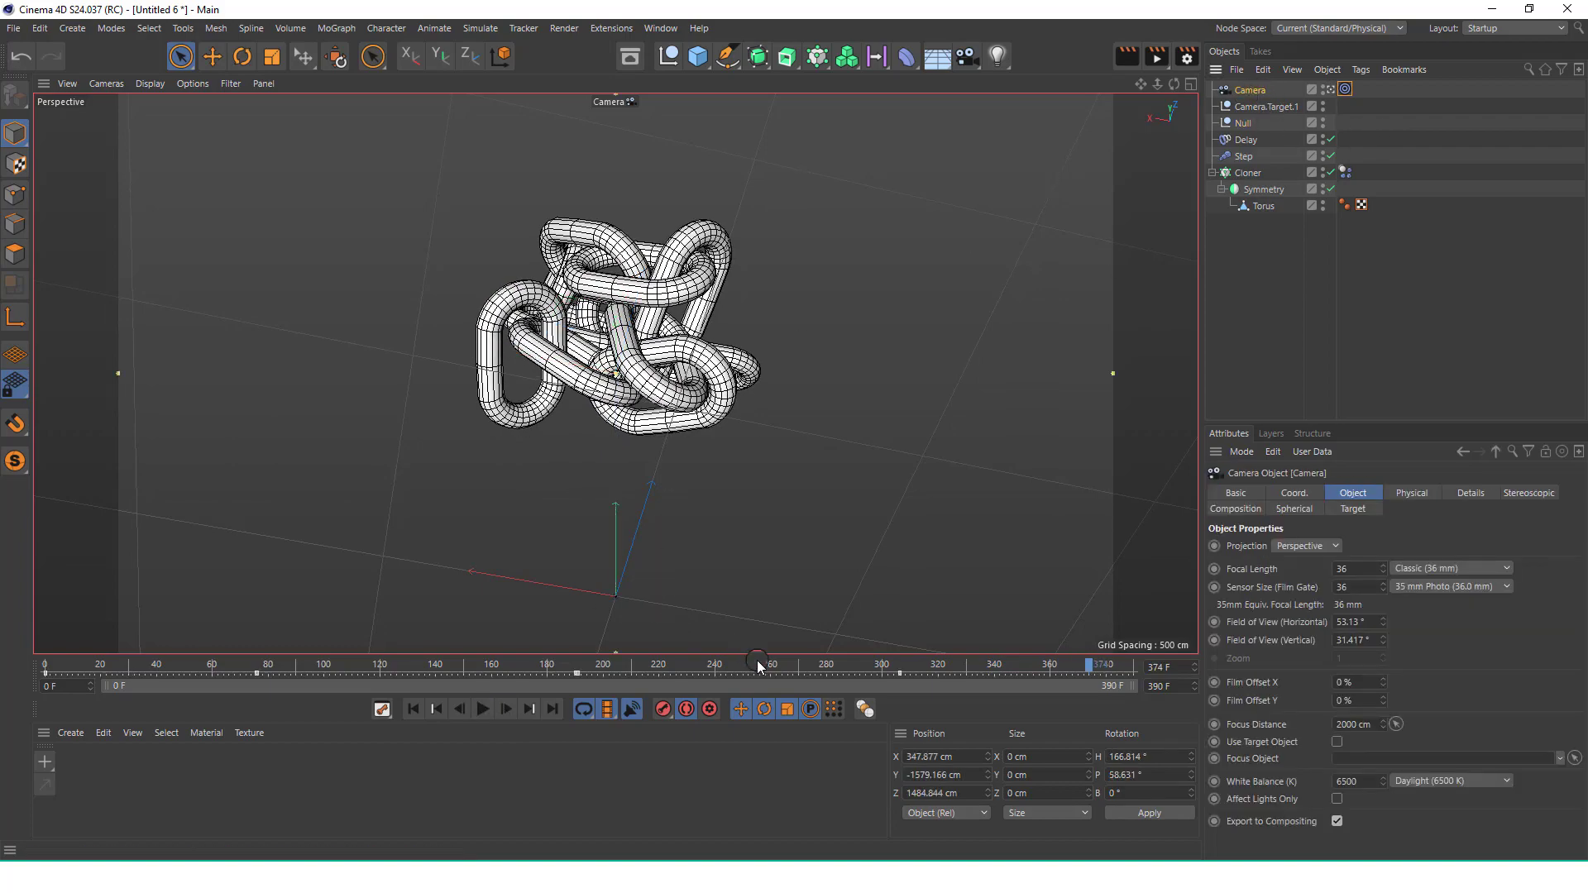
pyautogui.moveTo(757, 661); pyautogui.dragTo(908, 674)
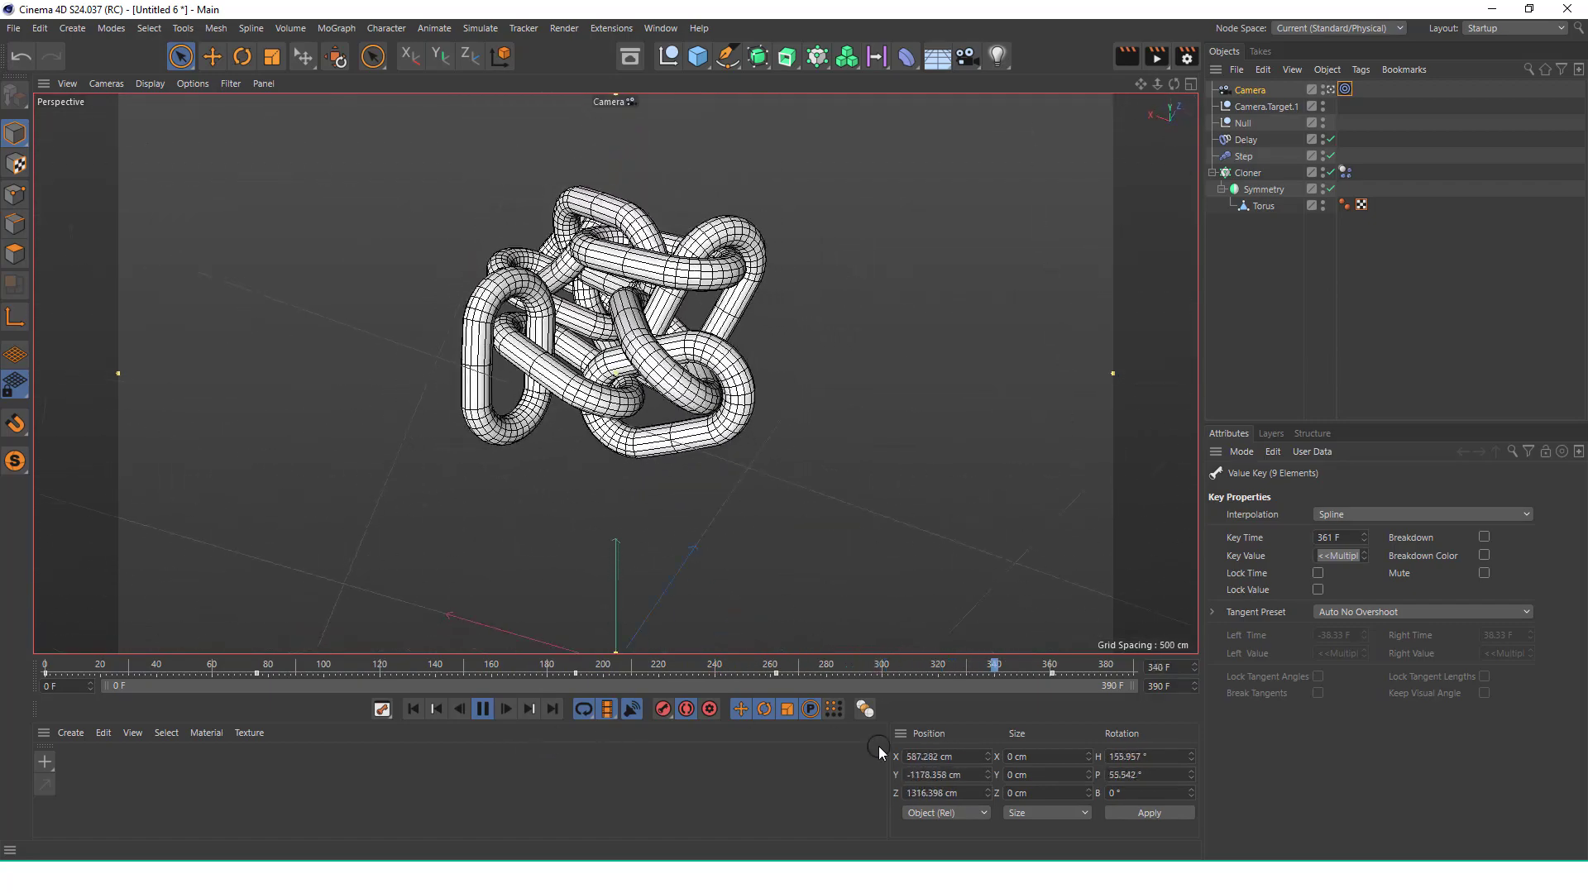
pyautogui.click(483, 709)
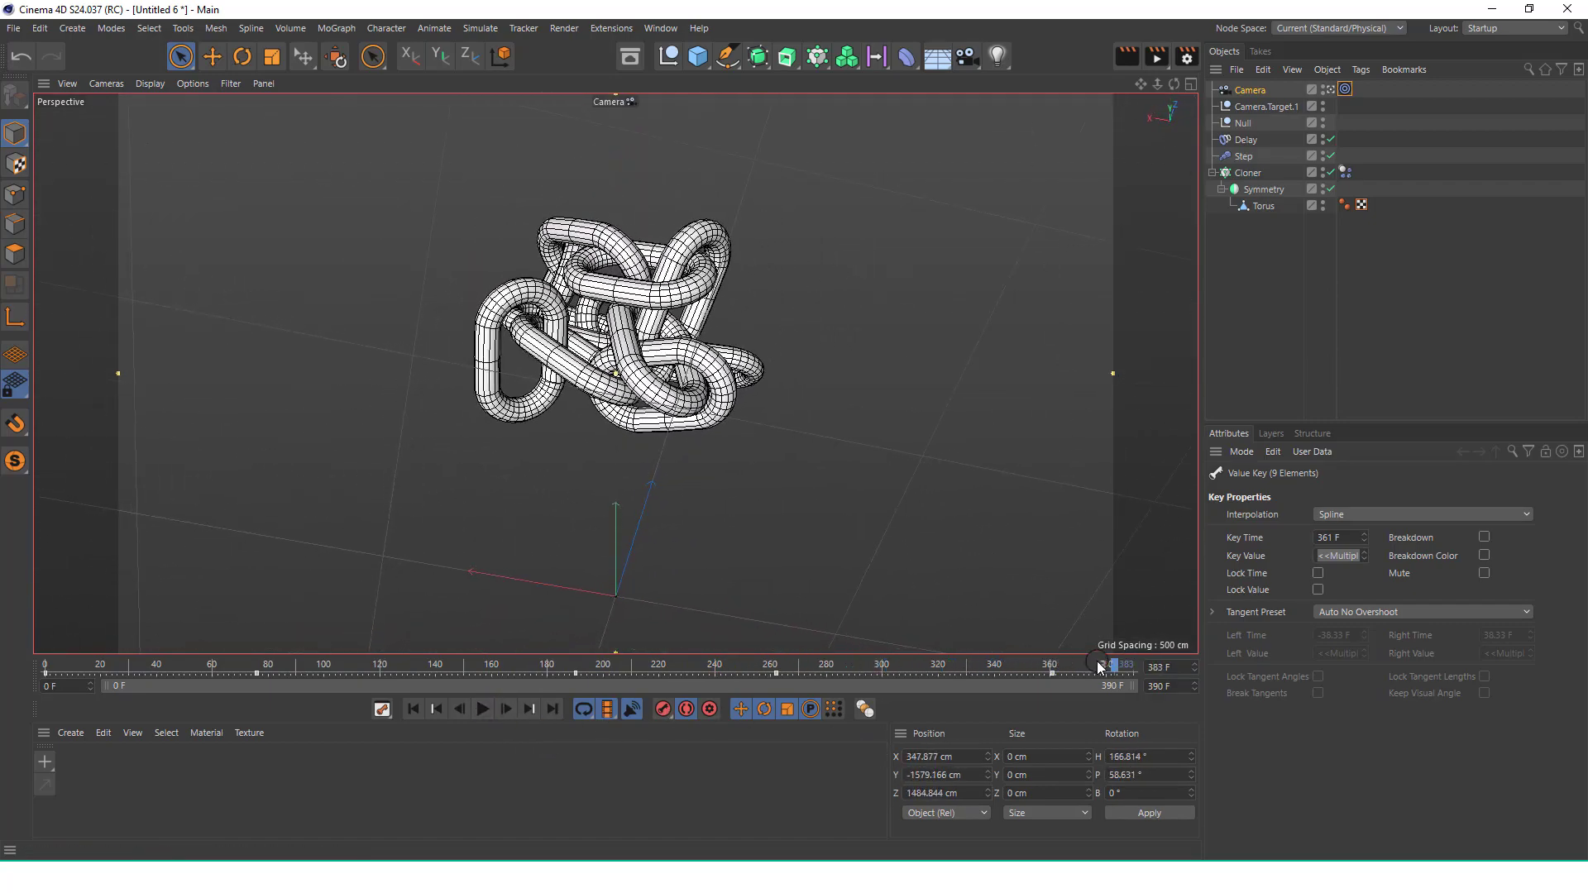
pyautogui.moveTo(1052, 670); pyautogui.dragTo(887, 671)
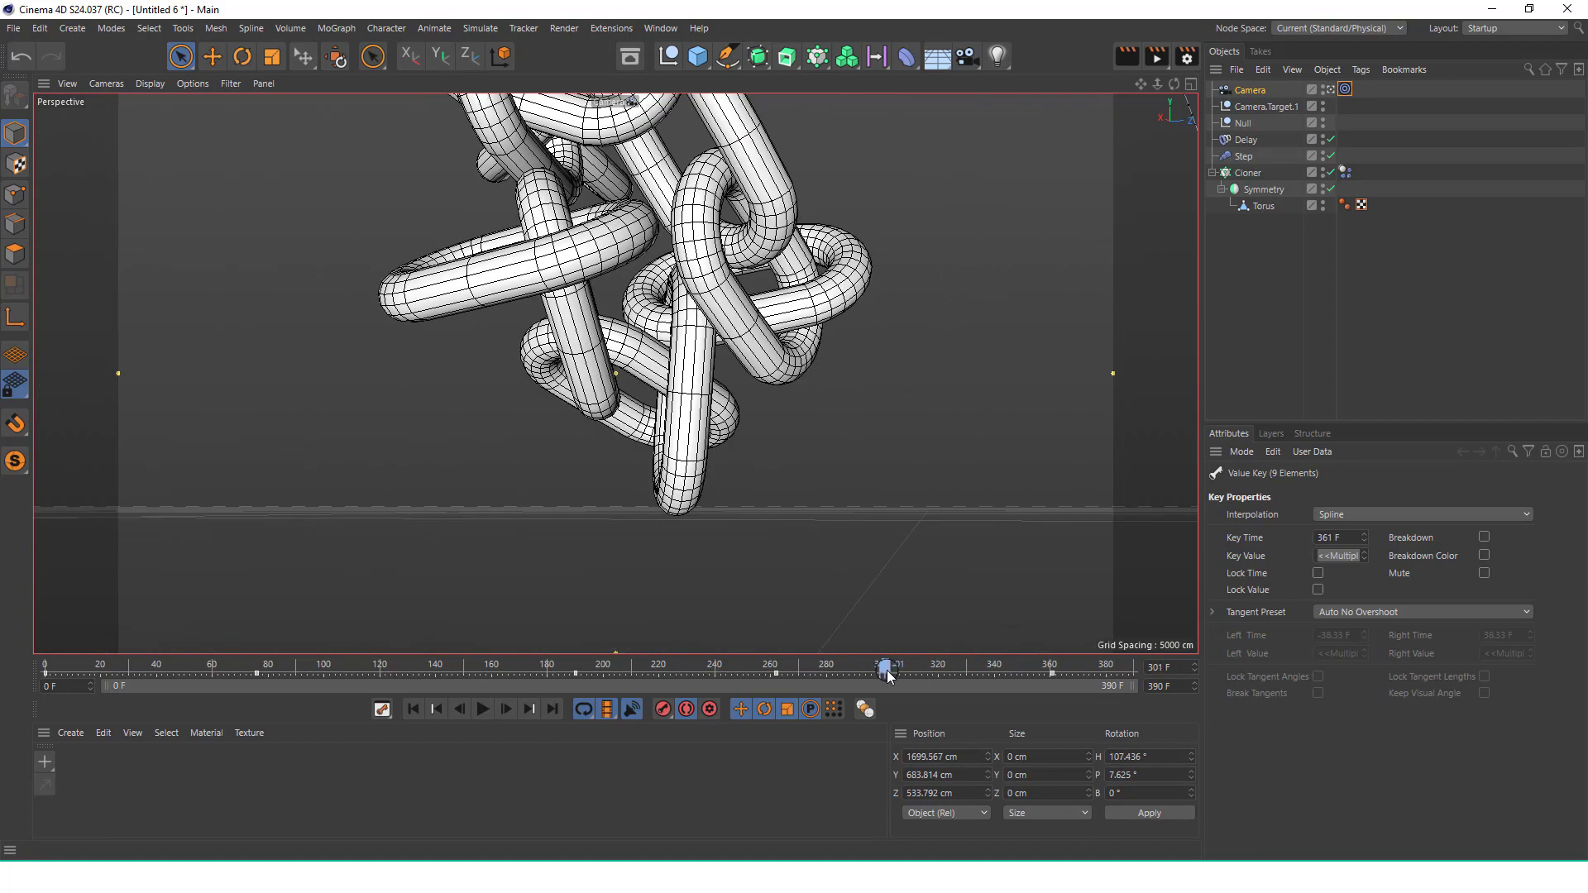
# Raise the Null to about Y 1156 cm at frame 301, scrub to the end, and play the animation from the start
pyautogui.click(1238, 128)
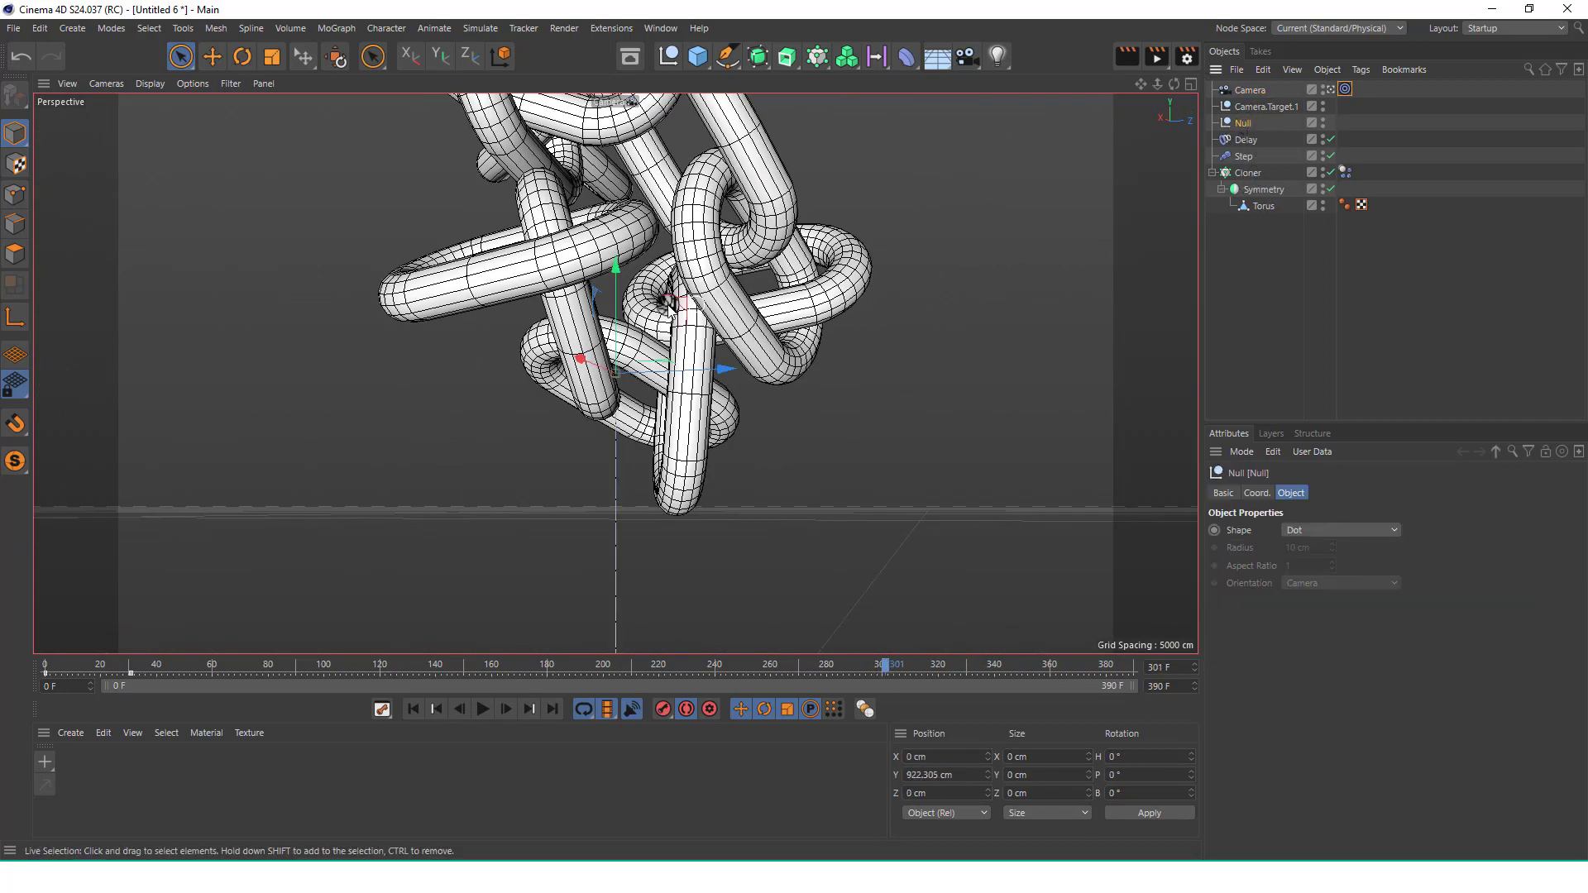
pyautogui.moveTo(615, 266); pyautogui.dragTo(632, 218)
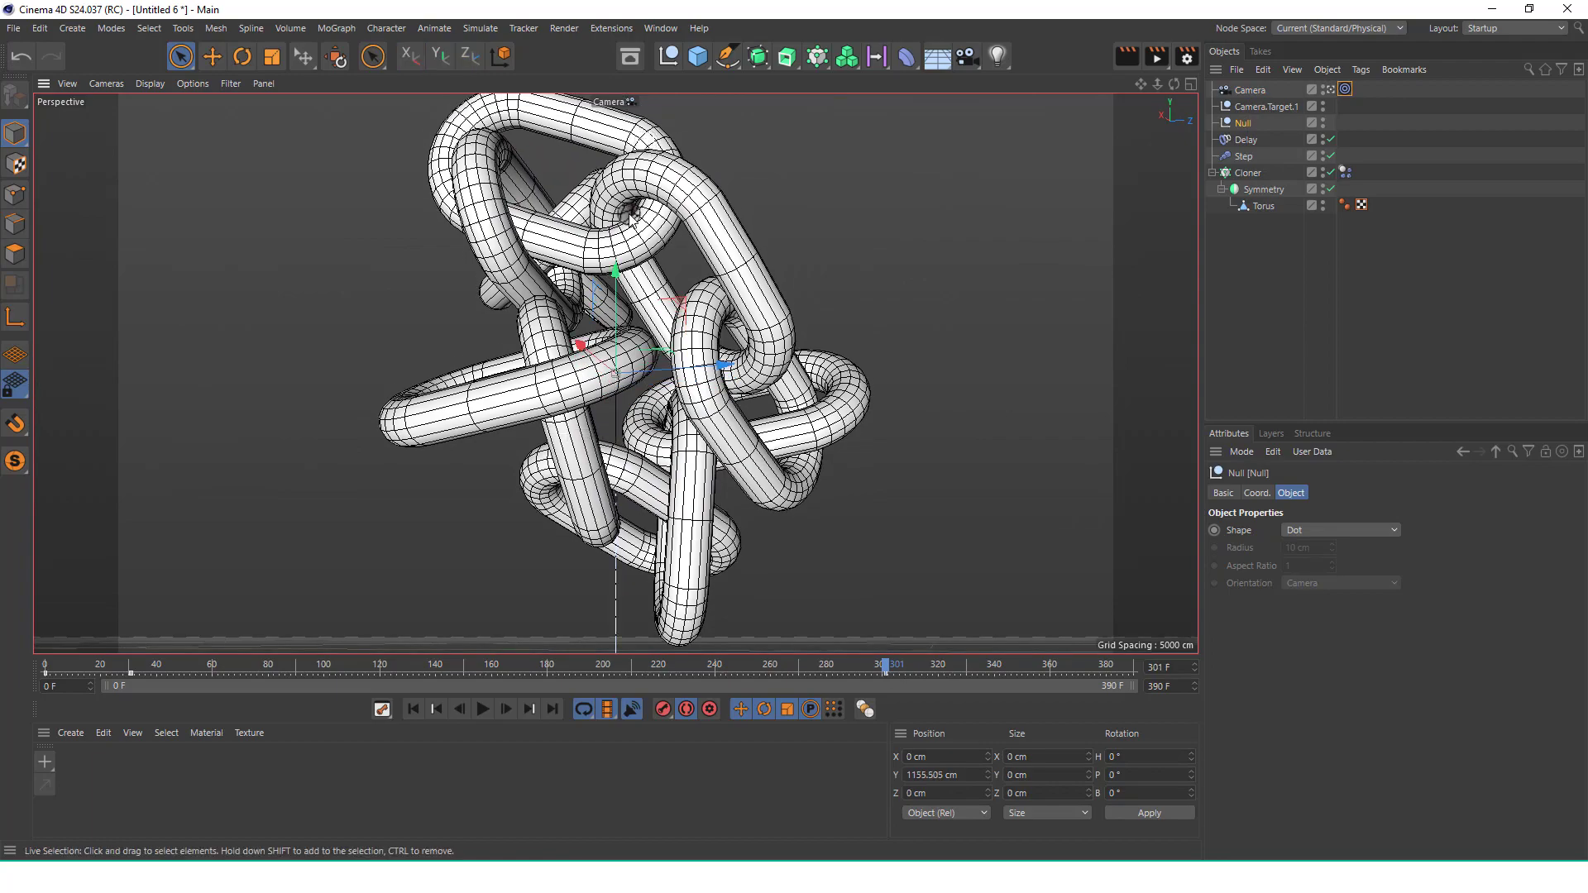
pyautogui.moveTo(881, 666); pyautogui.dragTo(1144, 658)
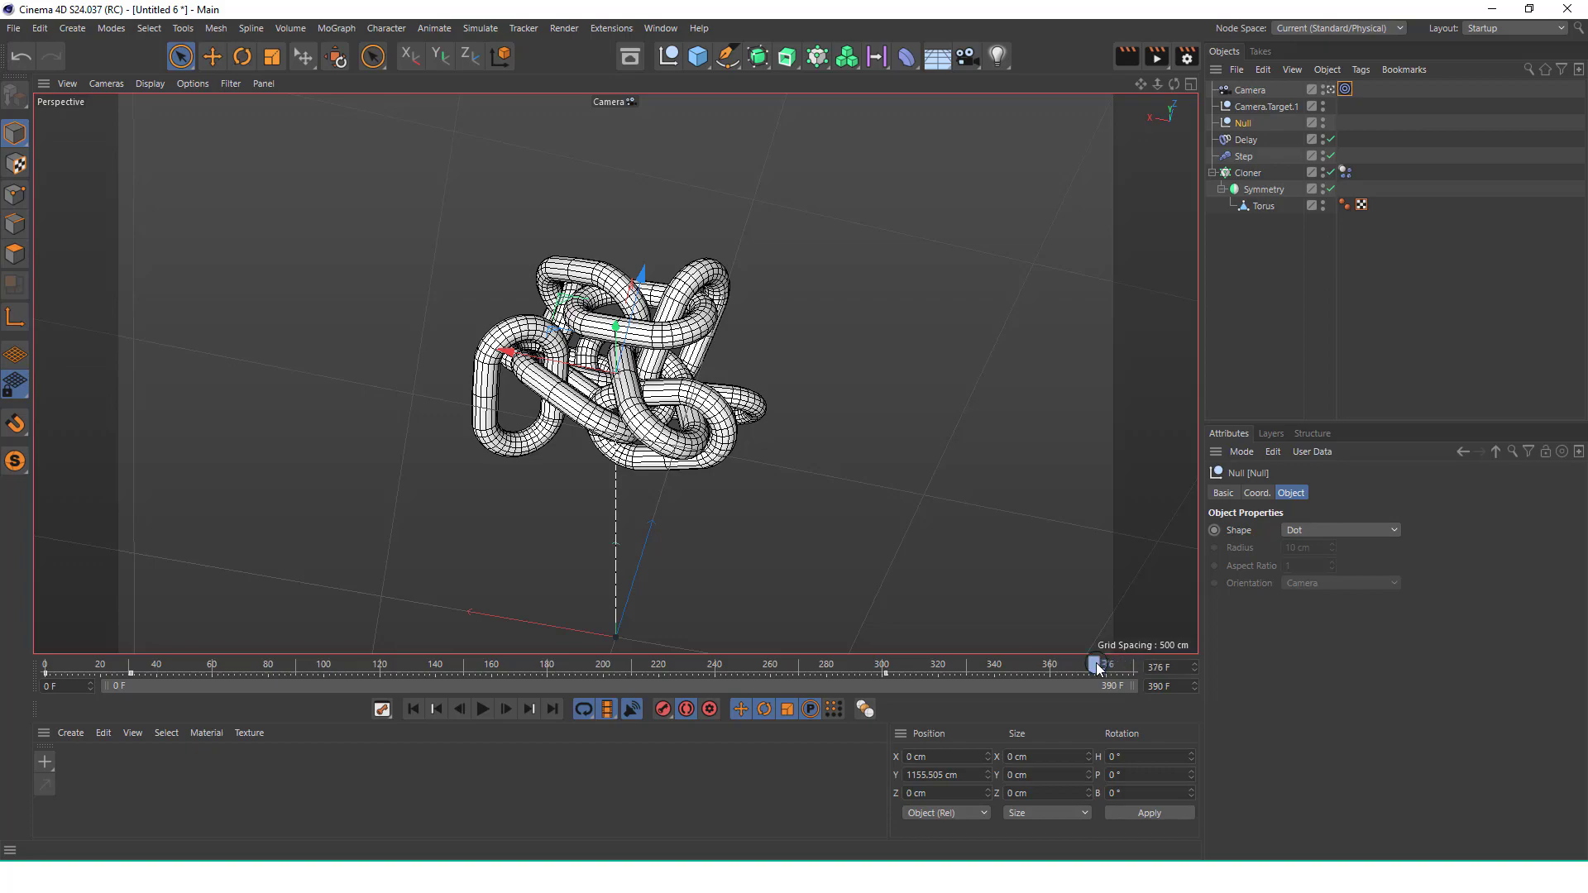
pyautogui.click(415, 713)
pyautogui.click(483, 713)
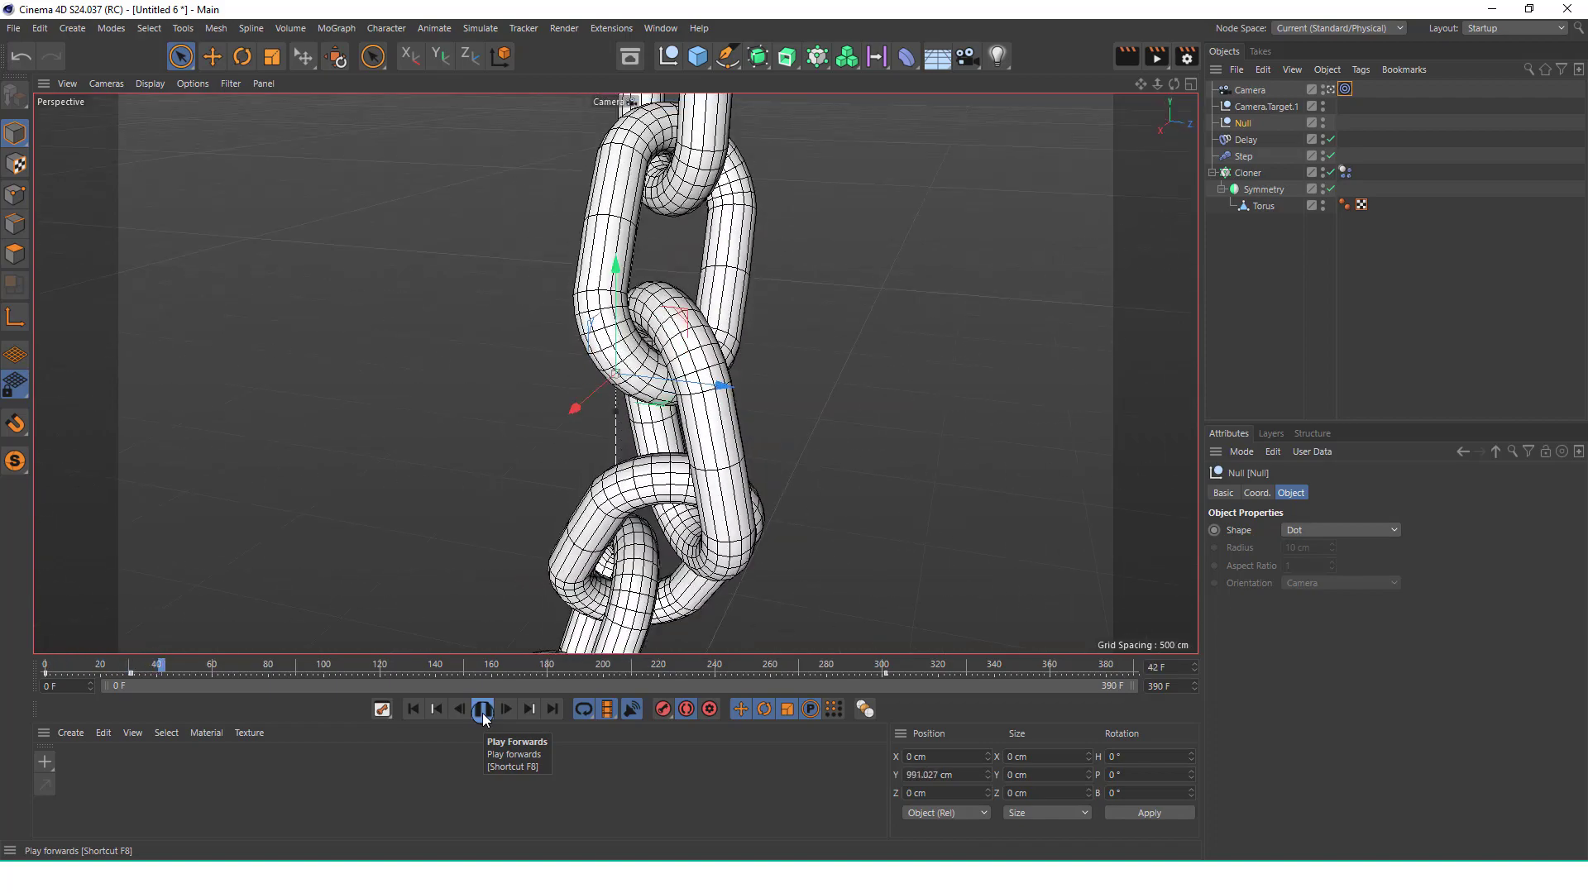
pyautogui.click(483, 709)
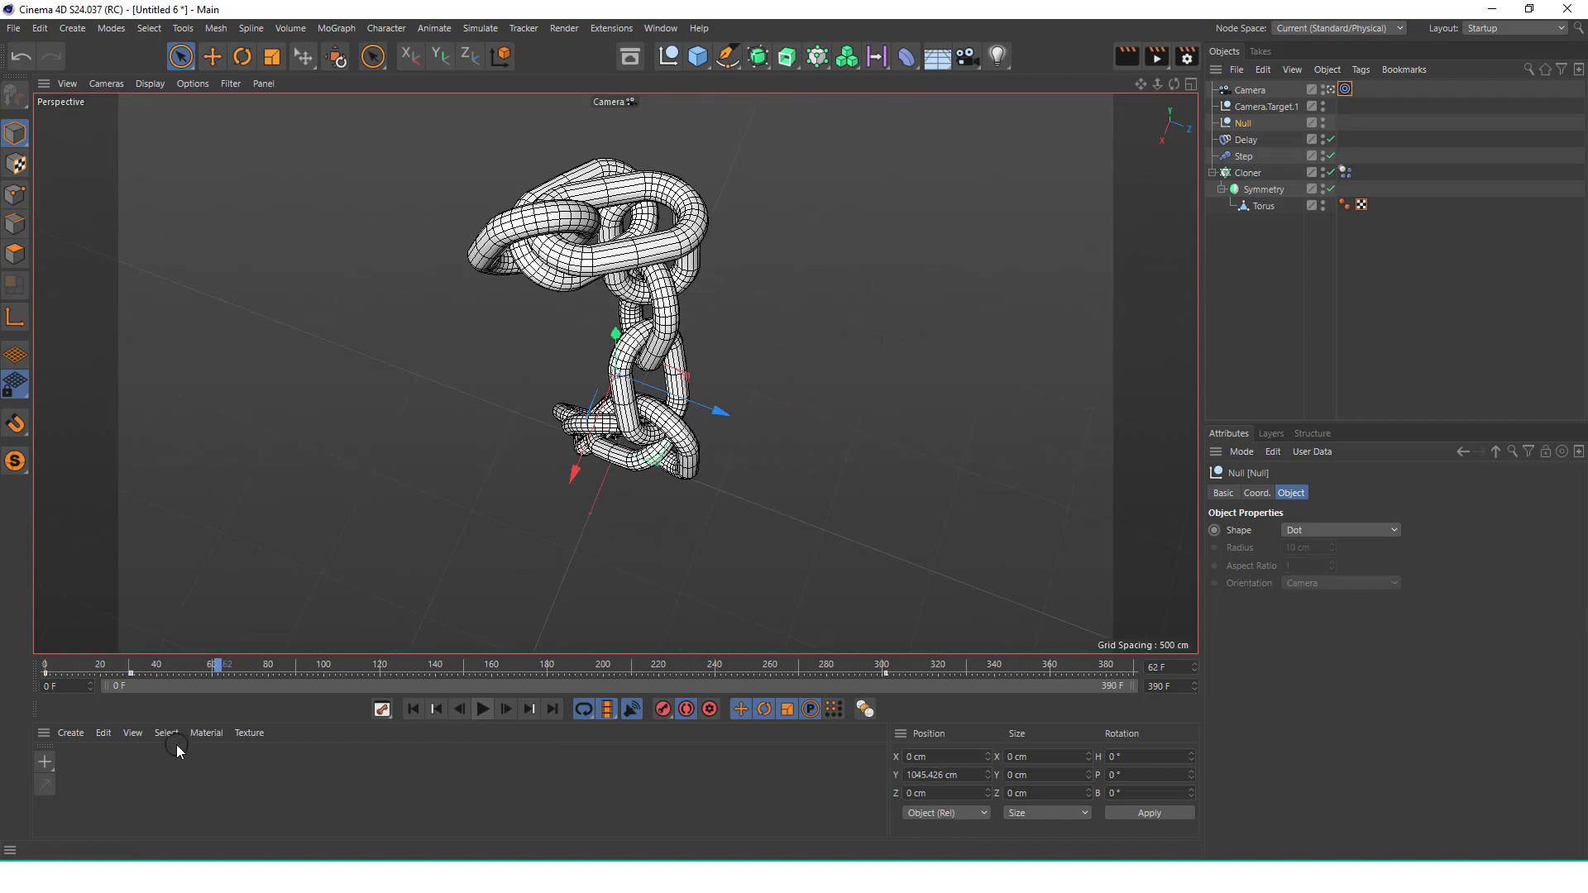
# Create a new material and enable its Transparency channel with brightness at about 37%
pyautogui.doubleClick(83, 770)
pyautogui.doubleClick(83, 770)
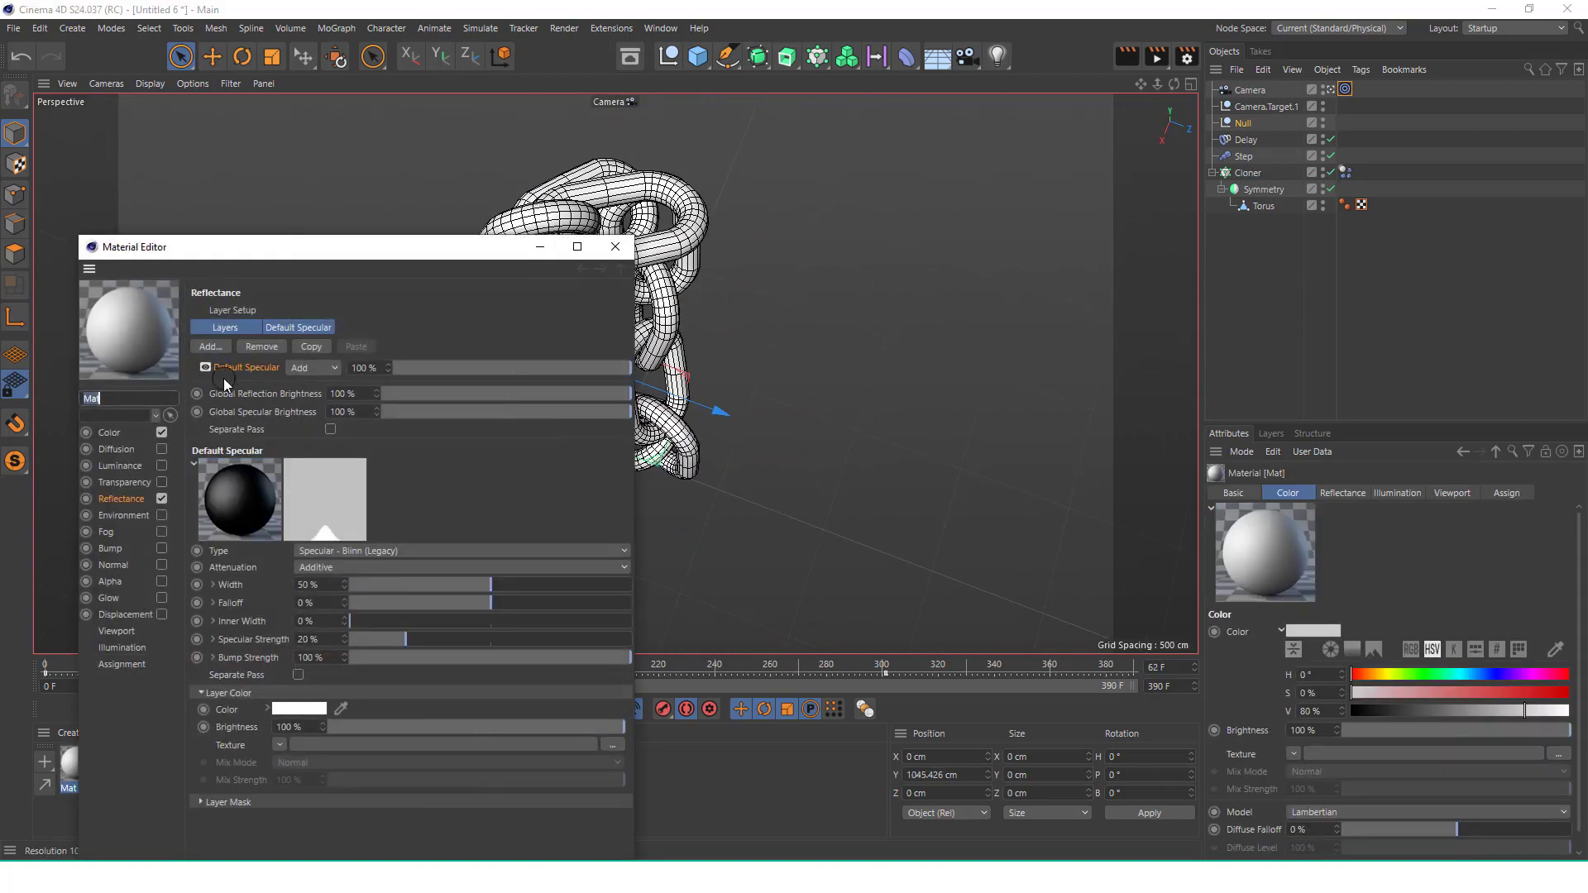
pyautogui.click(123, 482)
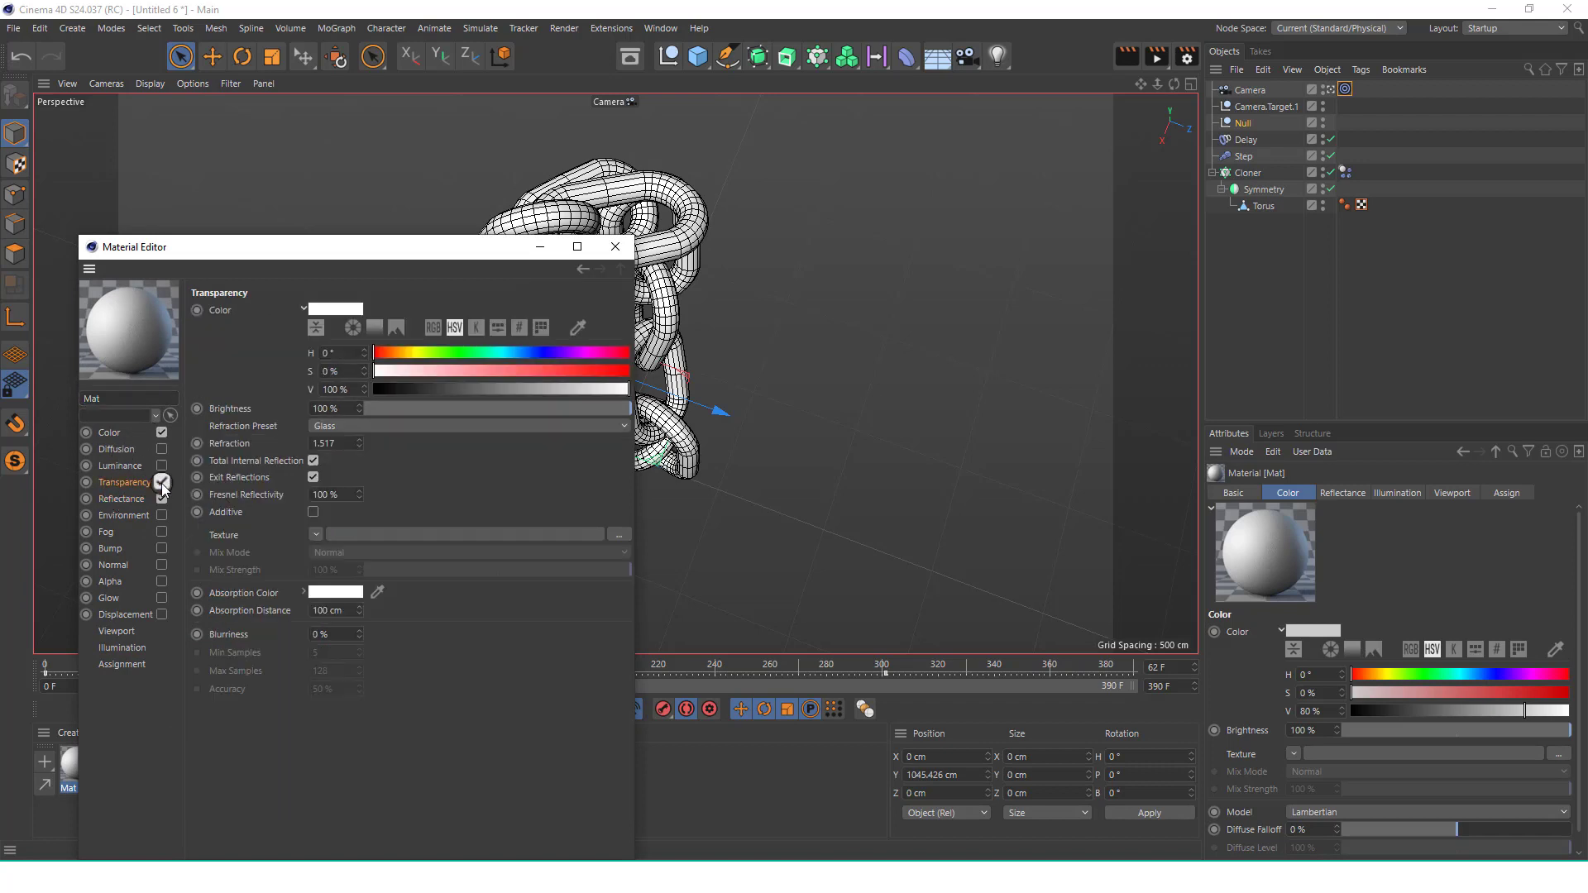
pyautogui.moveTo(478, 409); pyautogui.dragTo(464, 407)
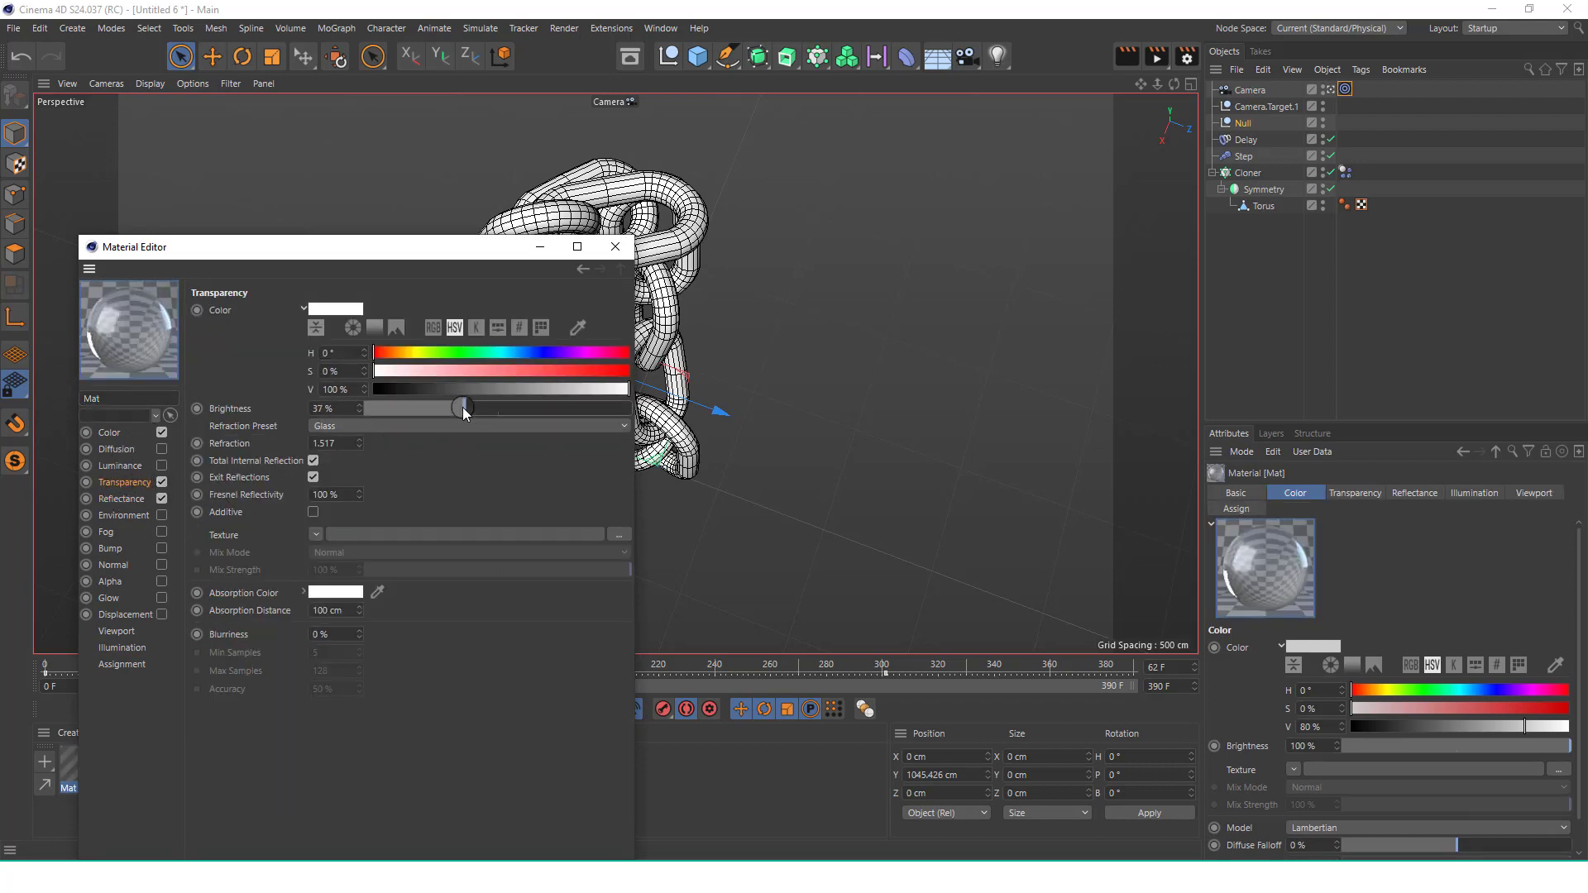
# Add a Reflection (Legacy) layer at 53% with Reflection Strength 33% and lower the Default Specular layer to 51%
pyautogui.click(135, 500)
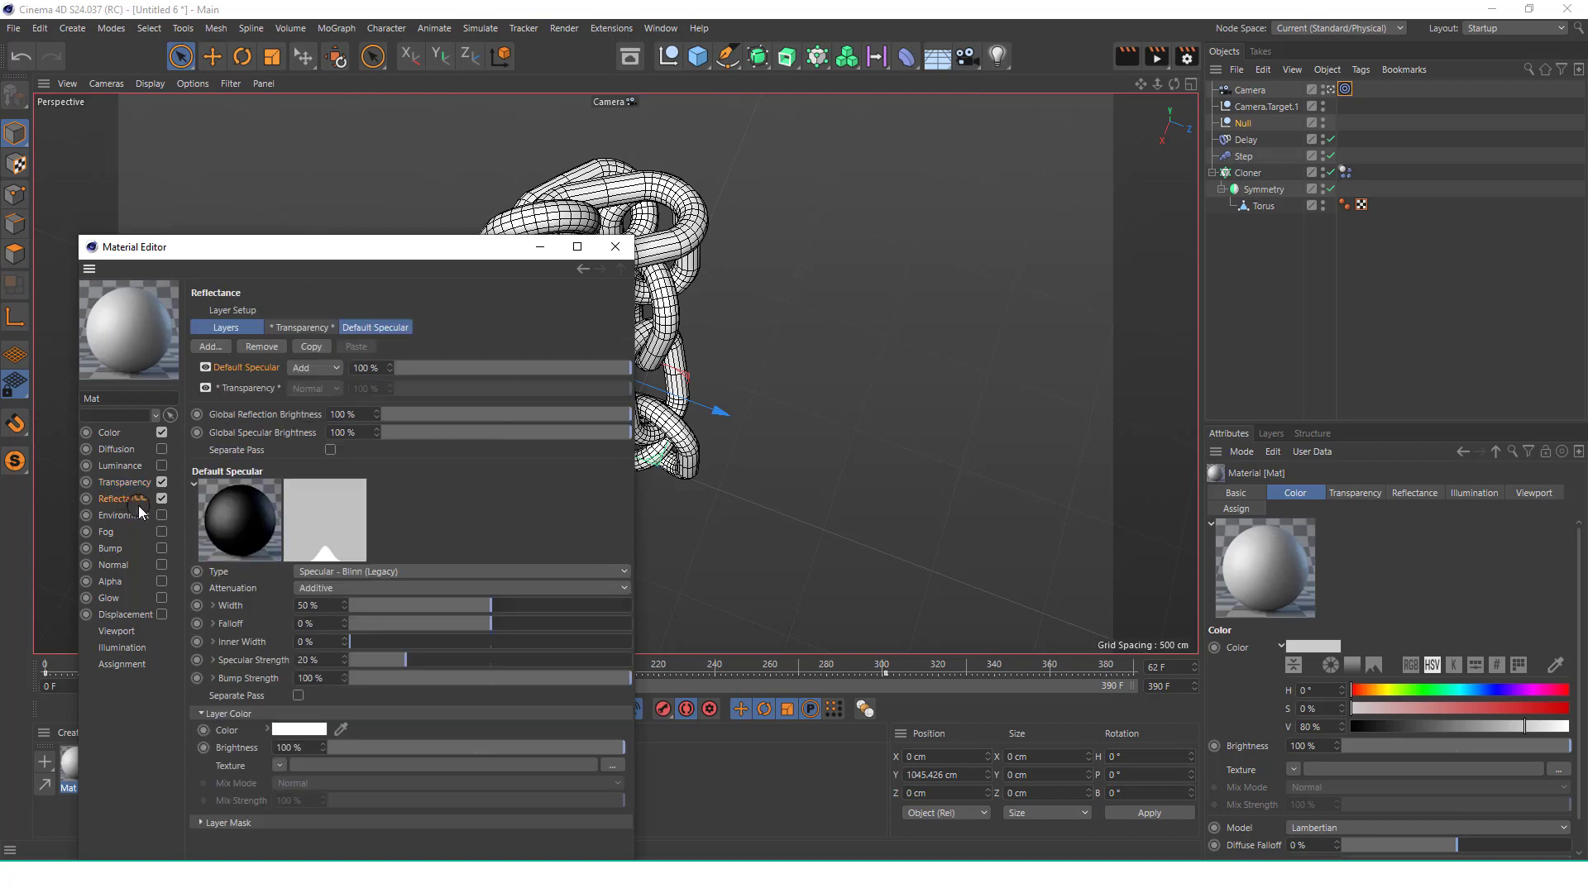
pyautogui.click(225, 345)
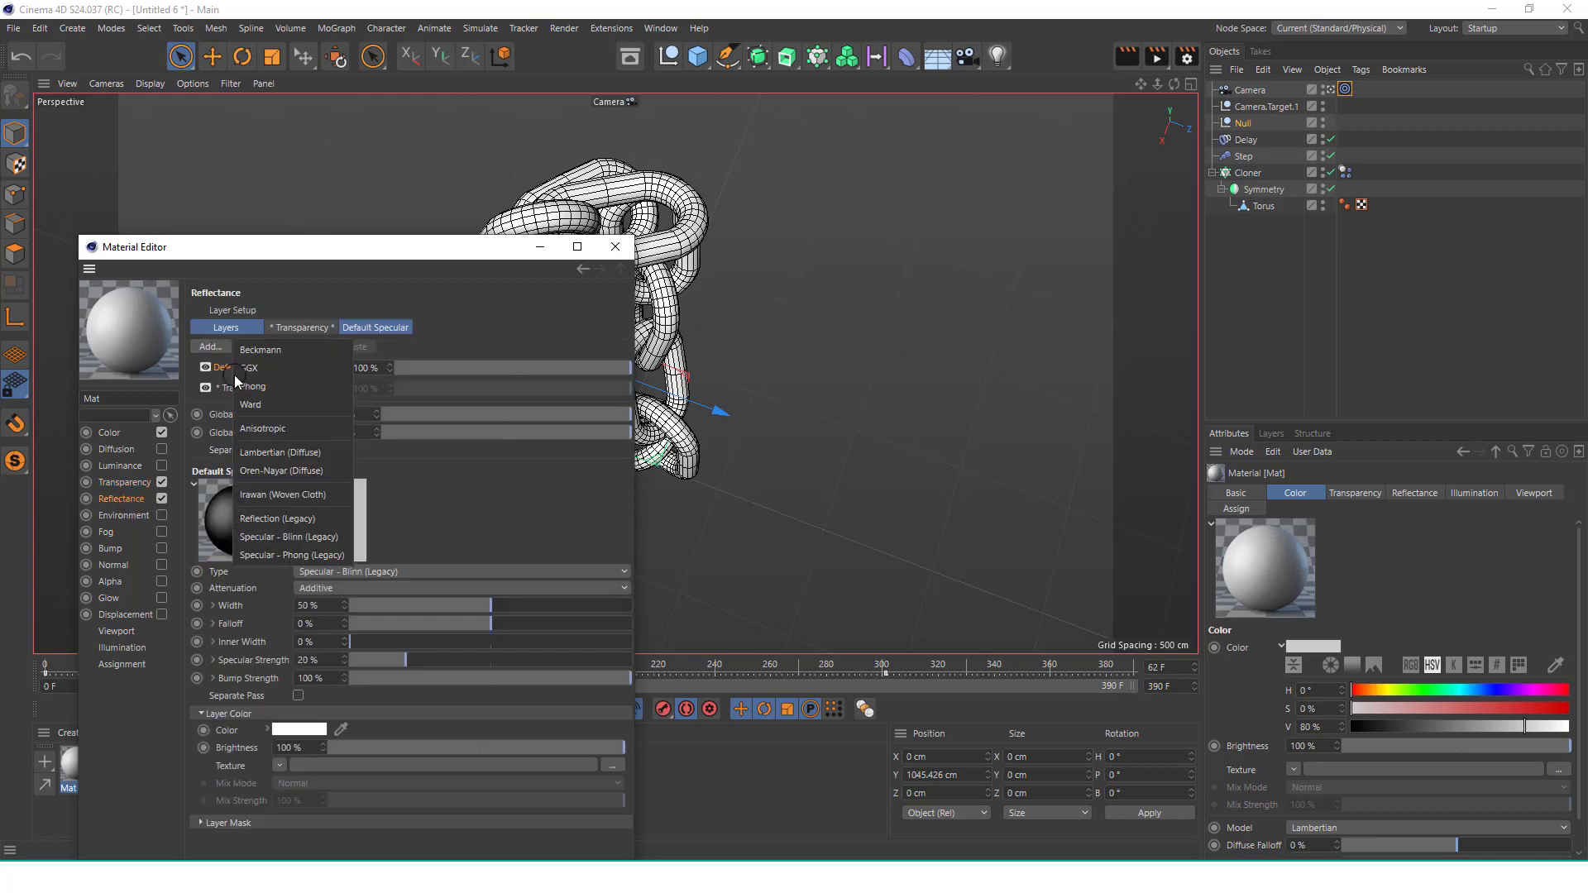
pyautogui.click(316, 503)
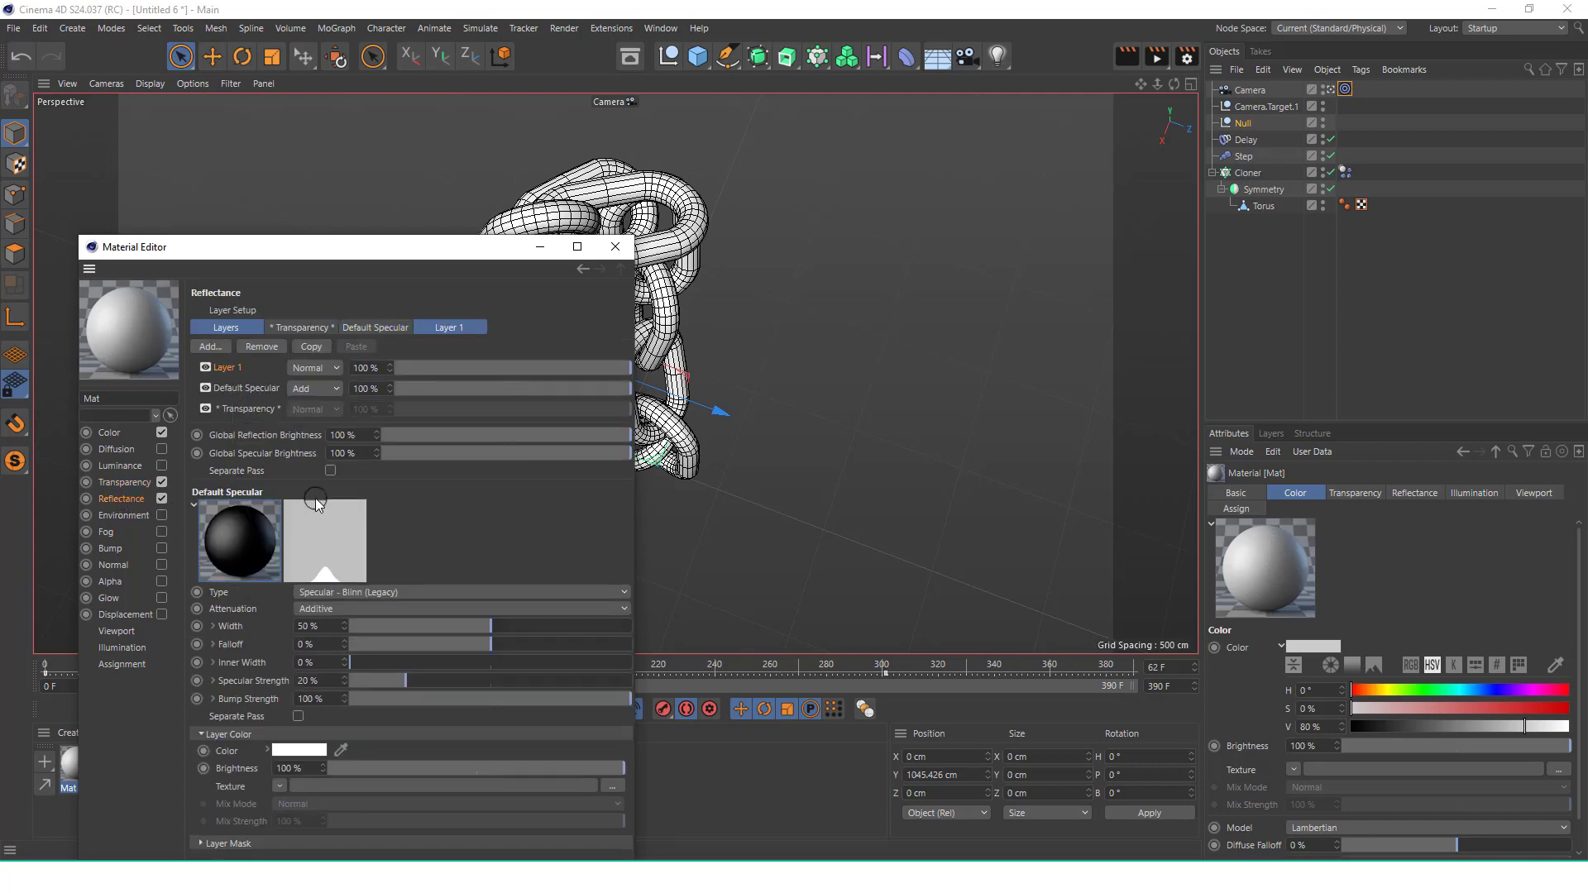
pyautogui.click(523, 370)
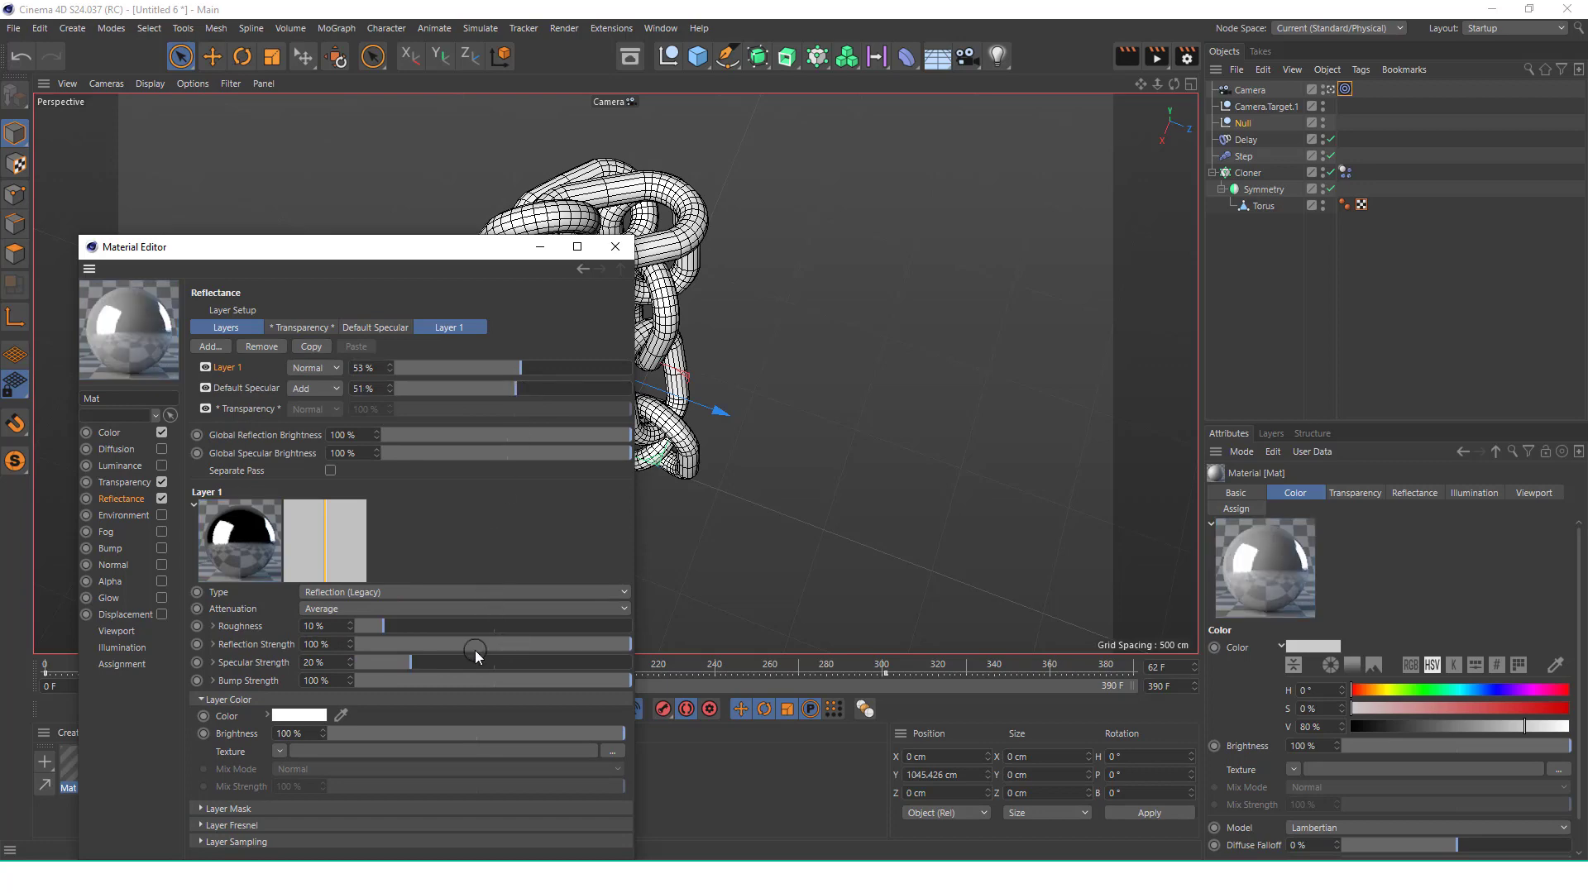
pyautogui.moveTo(475, 644); pyautogui.dragTo(448, 644)
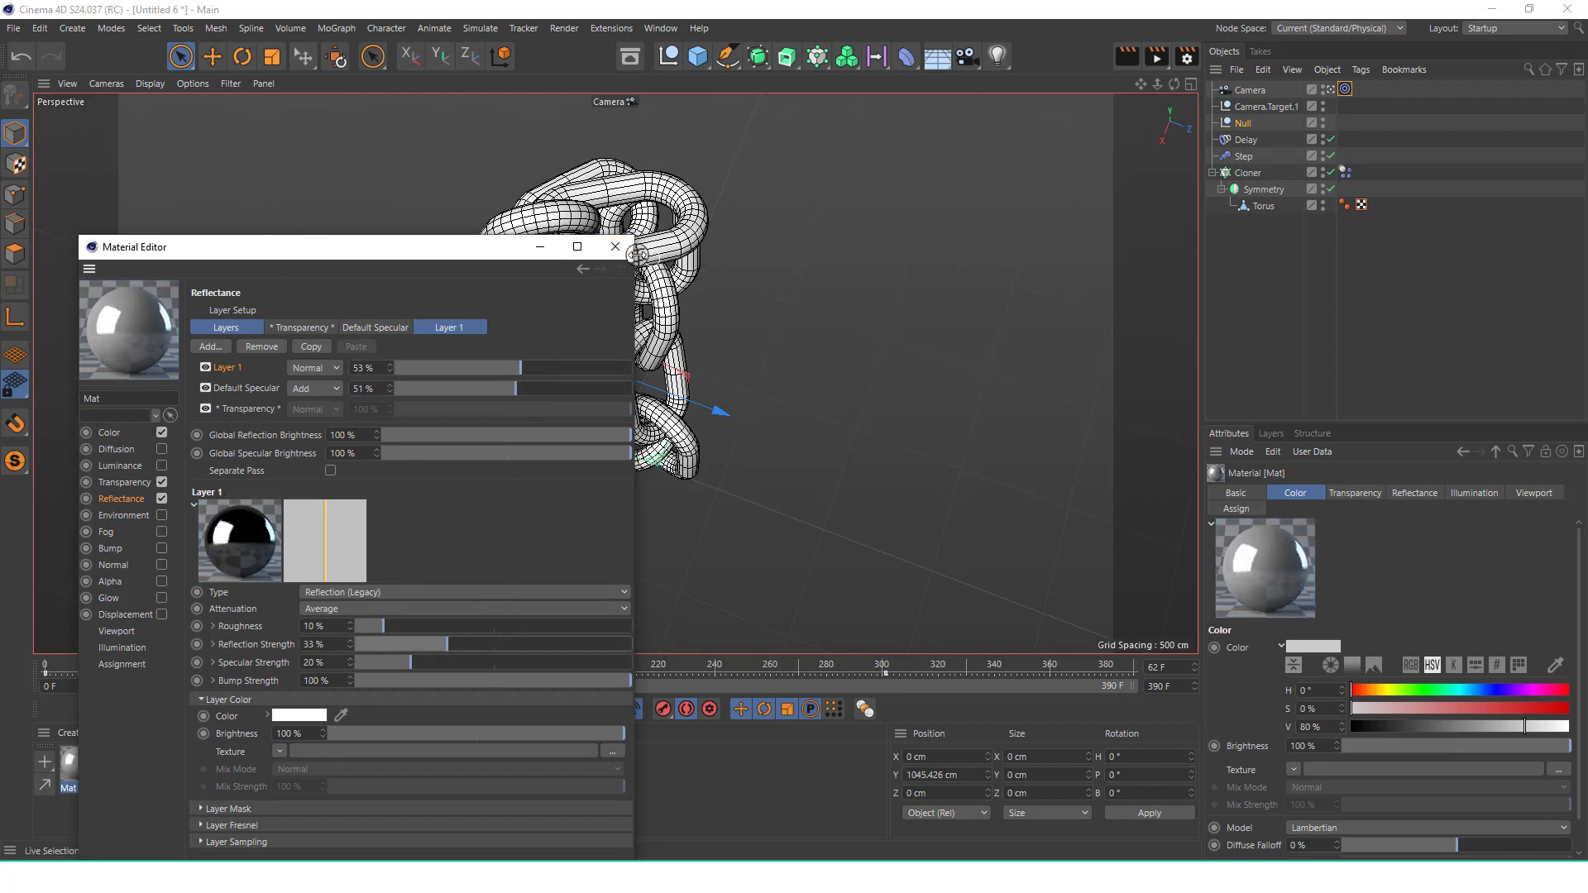
# Close the material's settings, apply the material to the Cloner, and return to the first frame
pyautogui.click(615, 246)
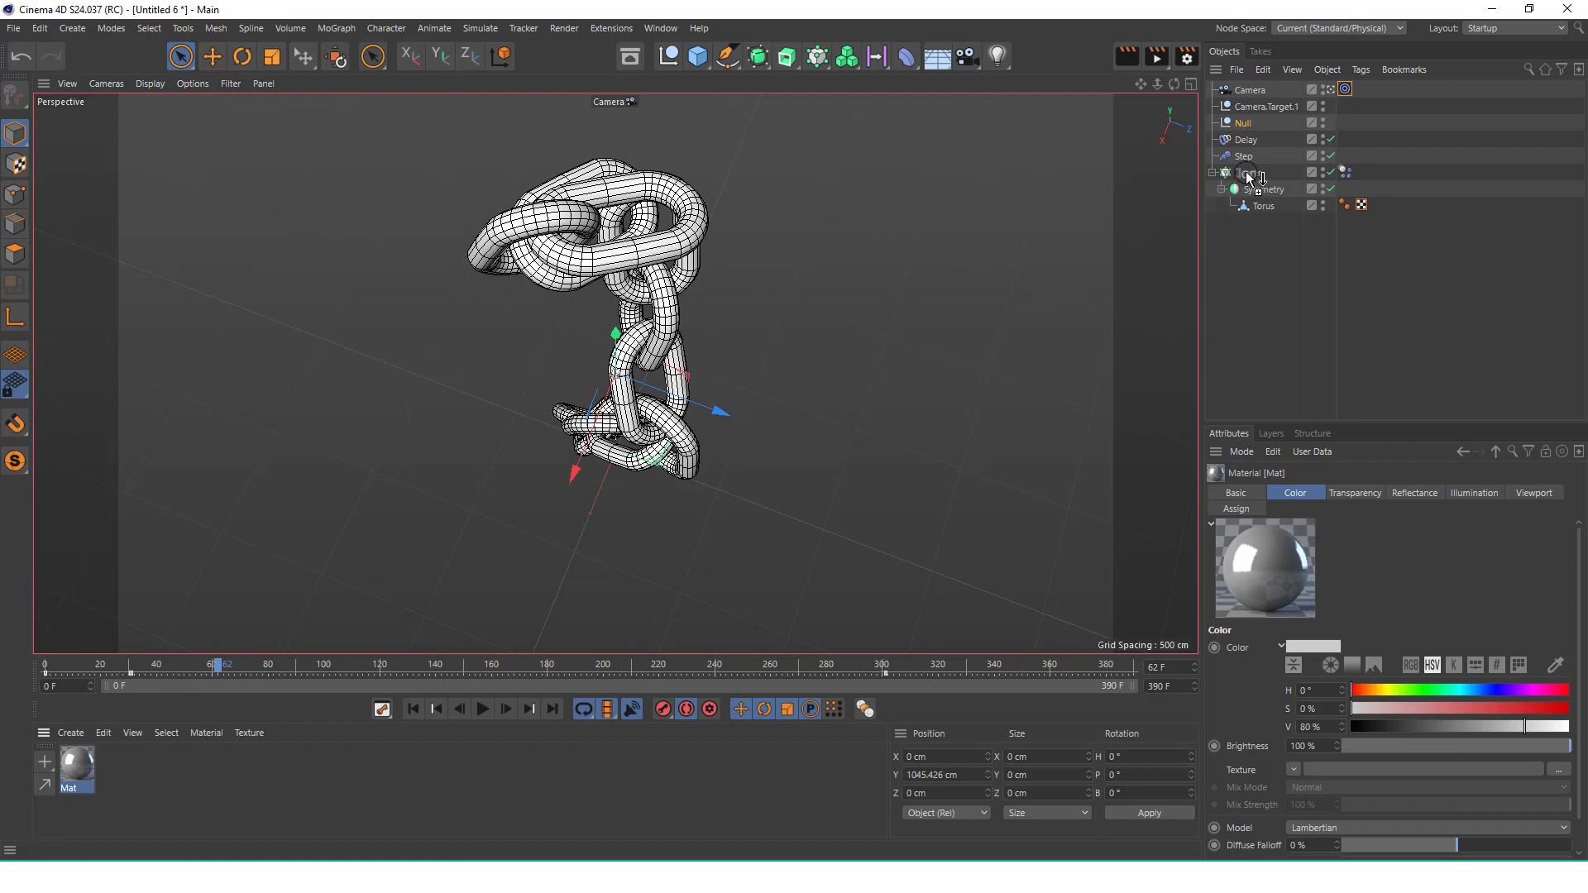
pyautogui.moveTo(1249, 177); pyautogui.dragTo(1249, 178)
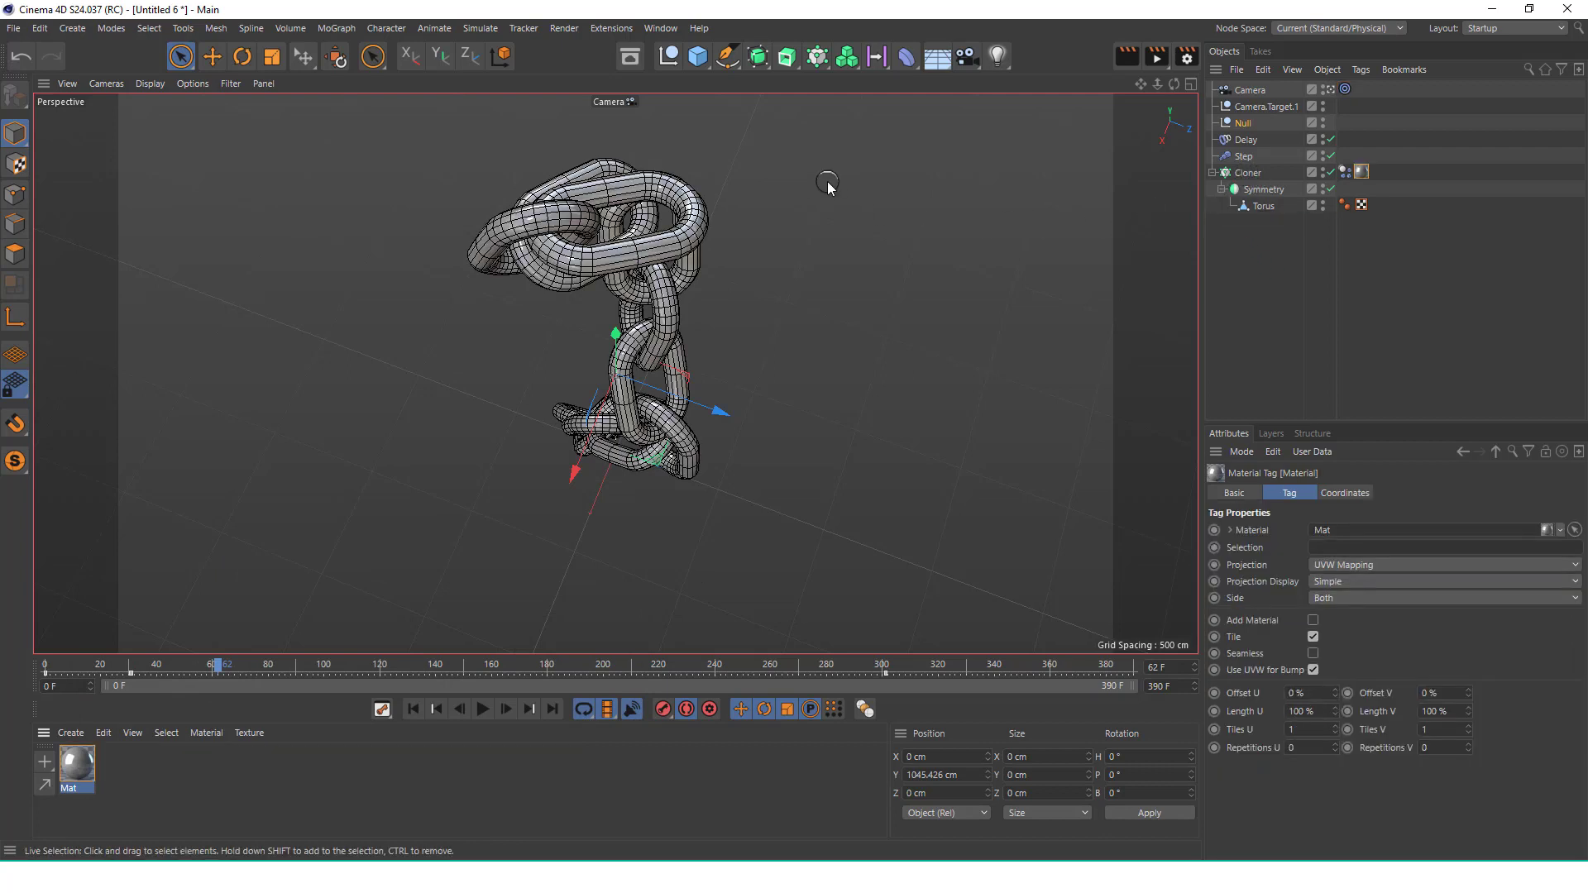
pyautogui.click(420, 709)
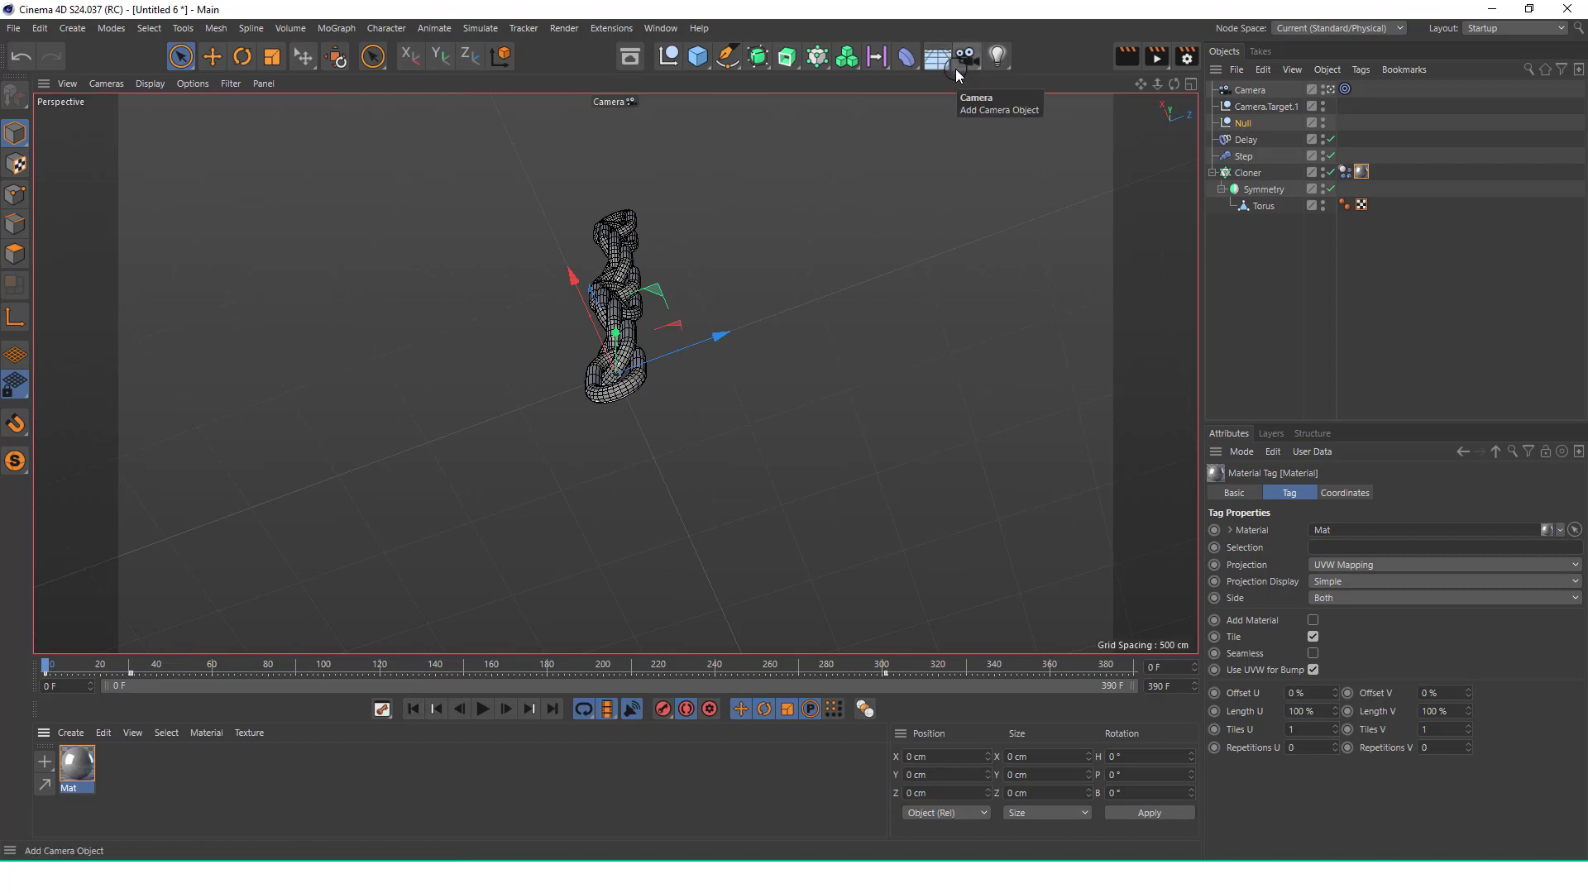
# Add a Physical Sky with Clouds enabled and preview the animation up to about frame 150
pyautogui.click(935, 57)
pyautogui.click(1114, 87)
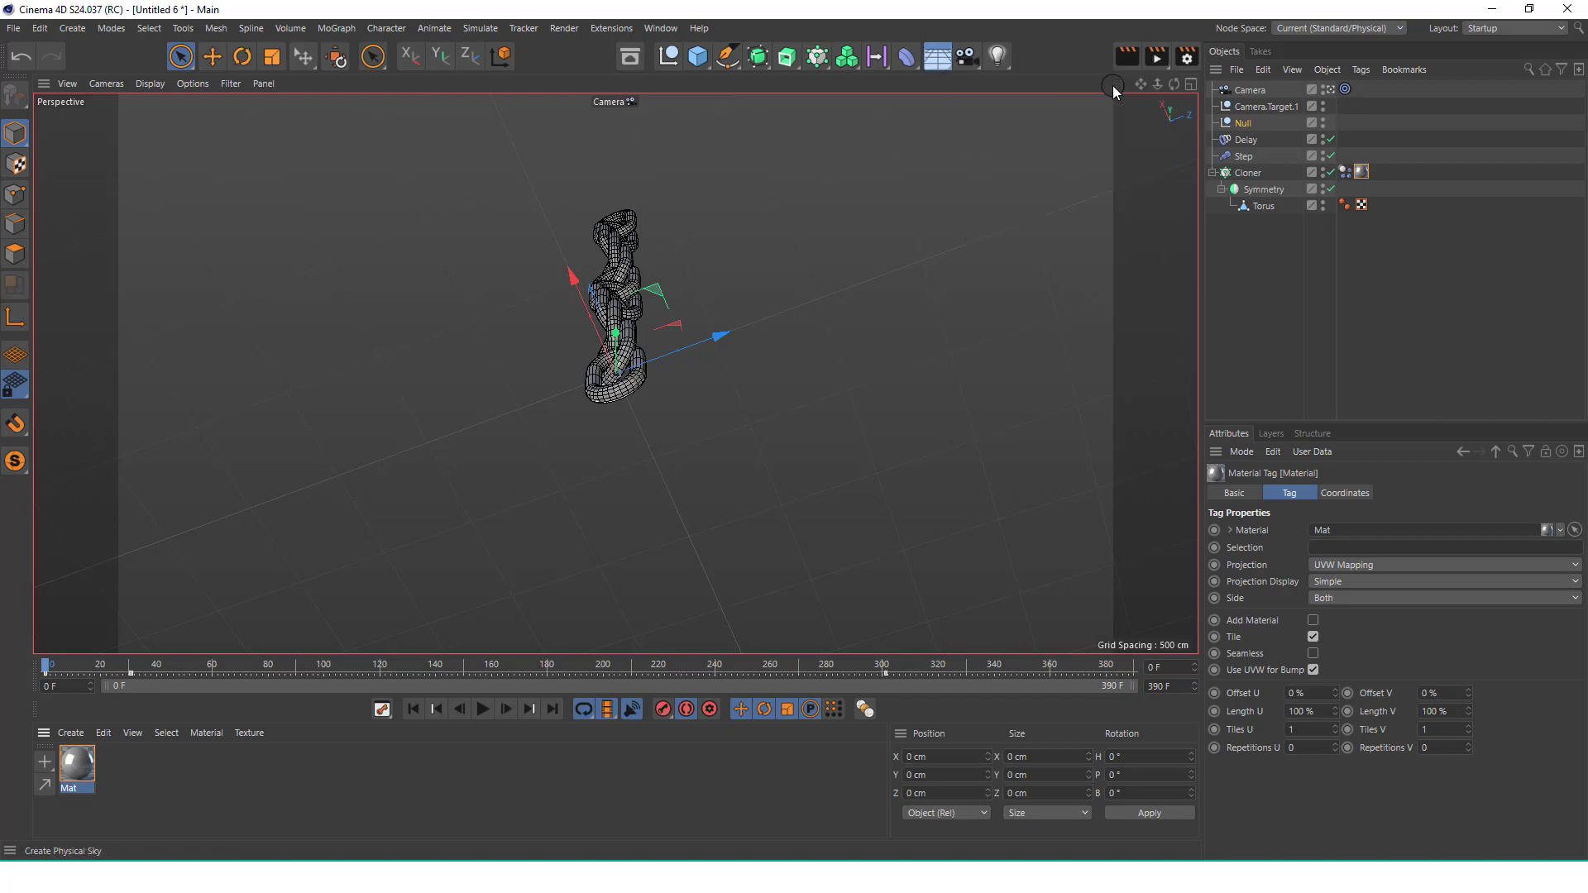
pyautogui.click(1310, 790)
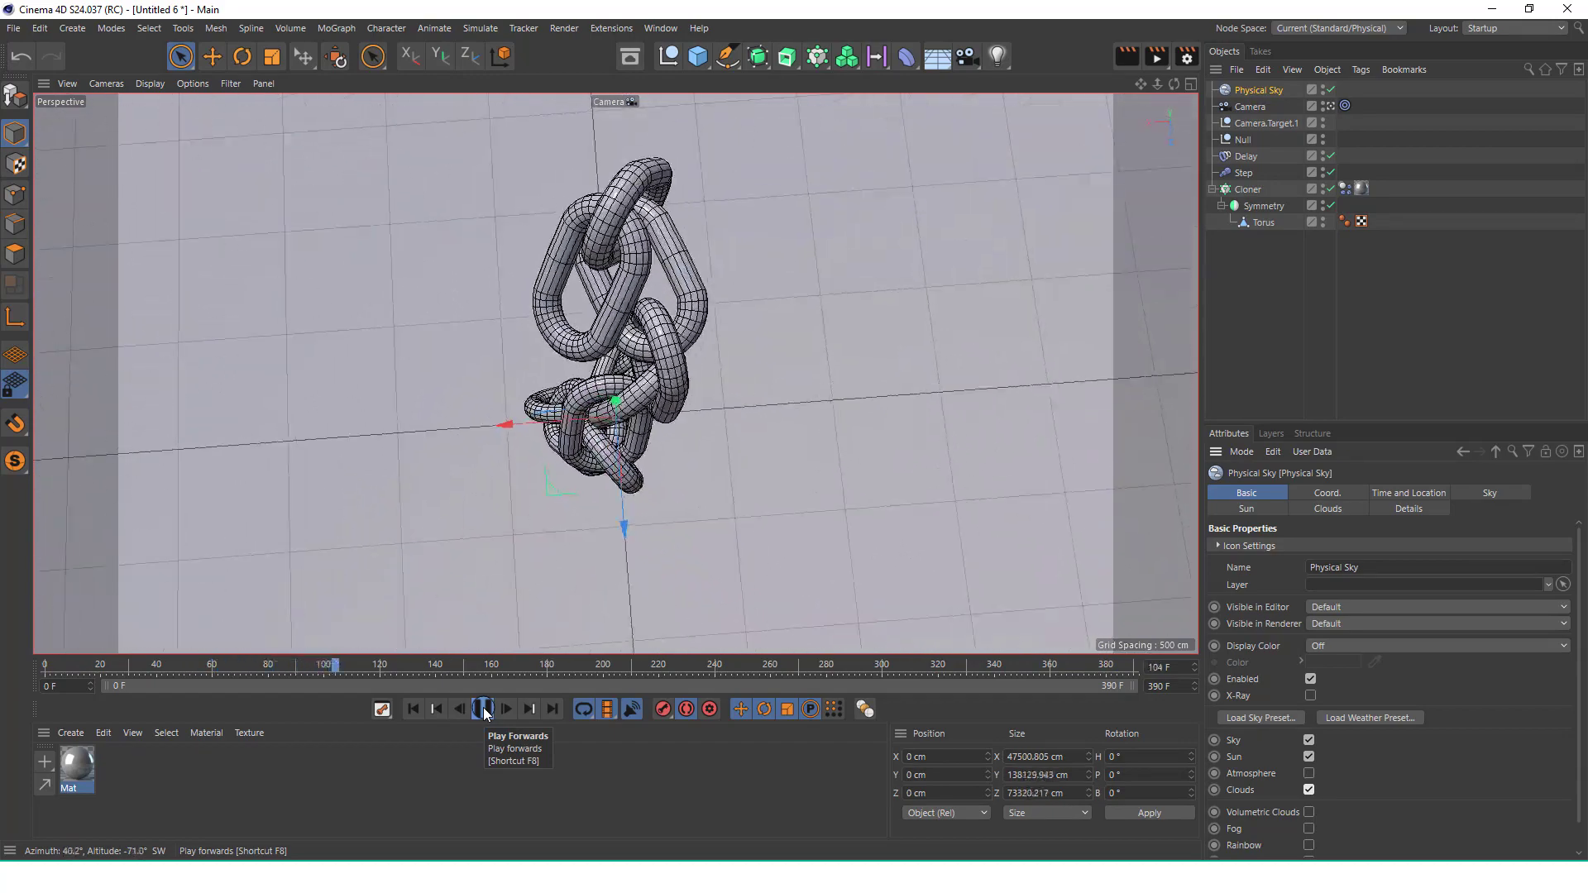
pyautogui.click(484, 709)
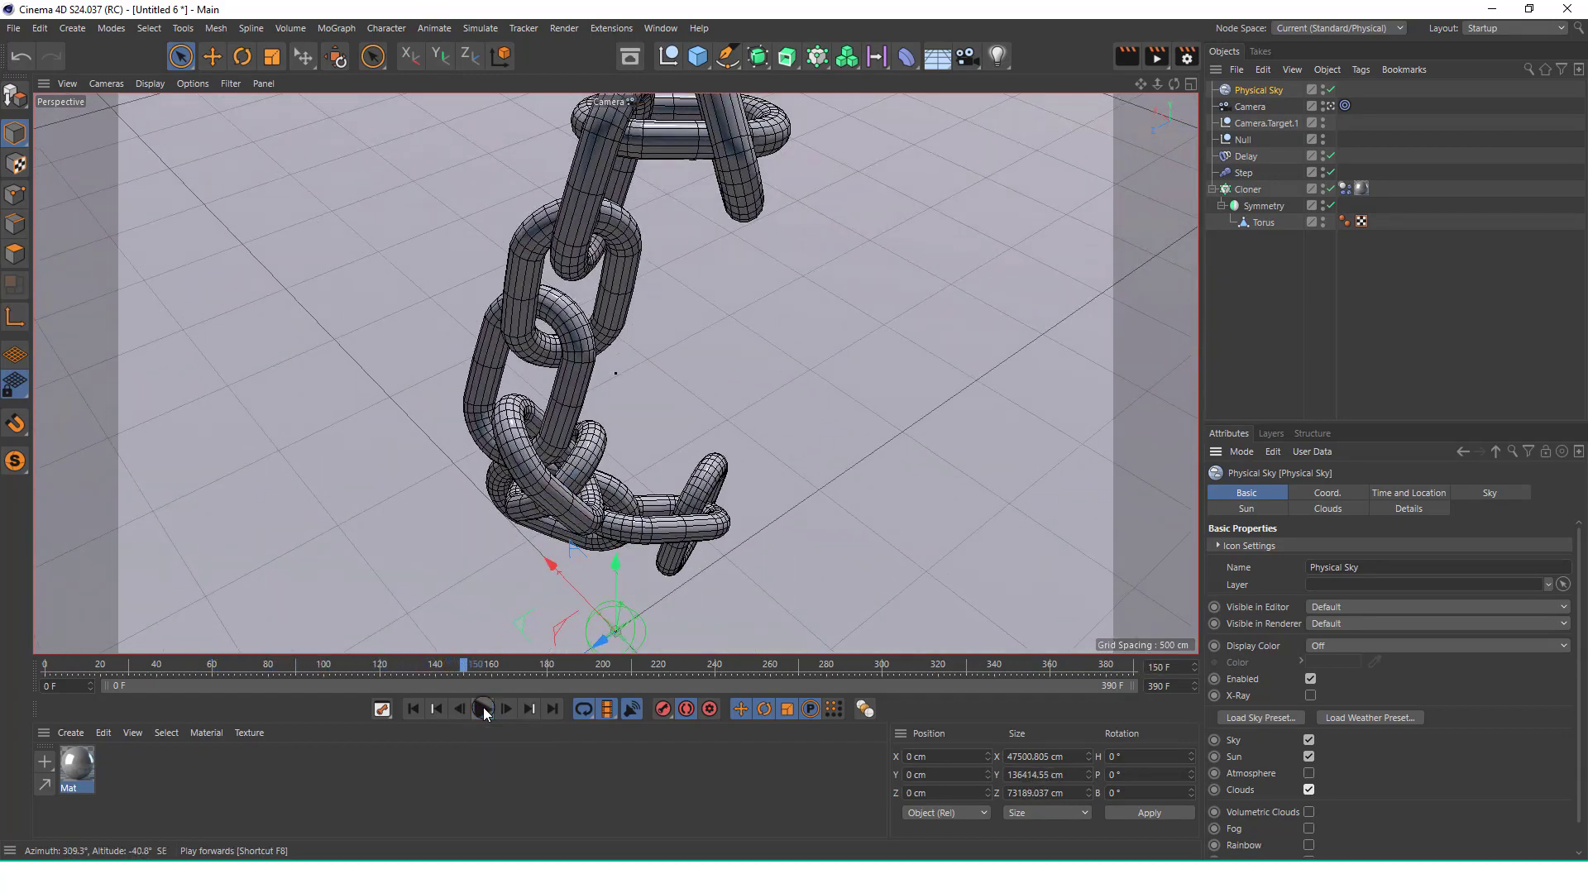
# Raise the Null to about Y 1449 cm at frame 141 and play the animation from the start
pyautogui.moveTo(462, 669); pyautogui.dragTo(439, 667)
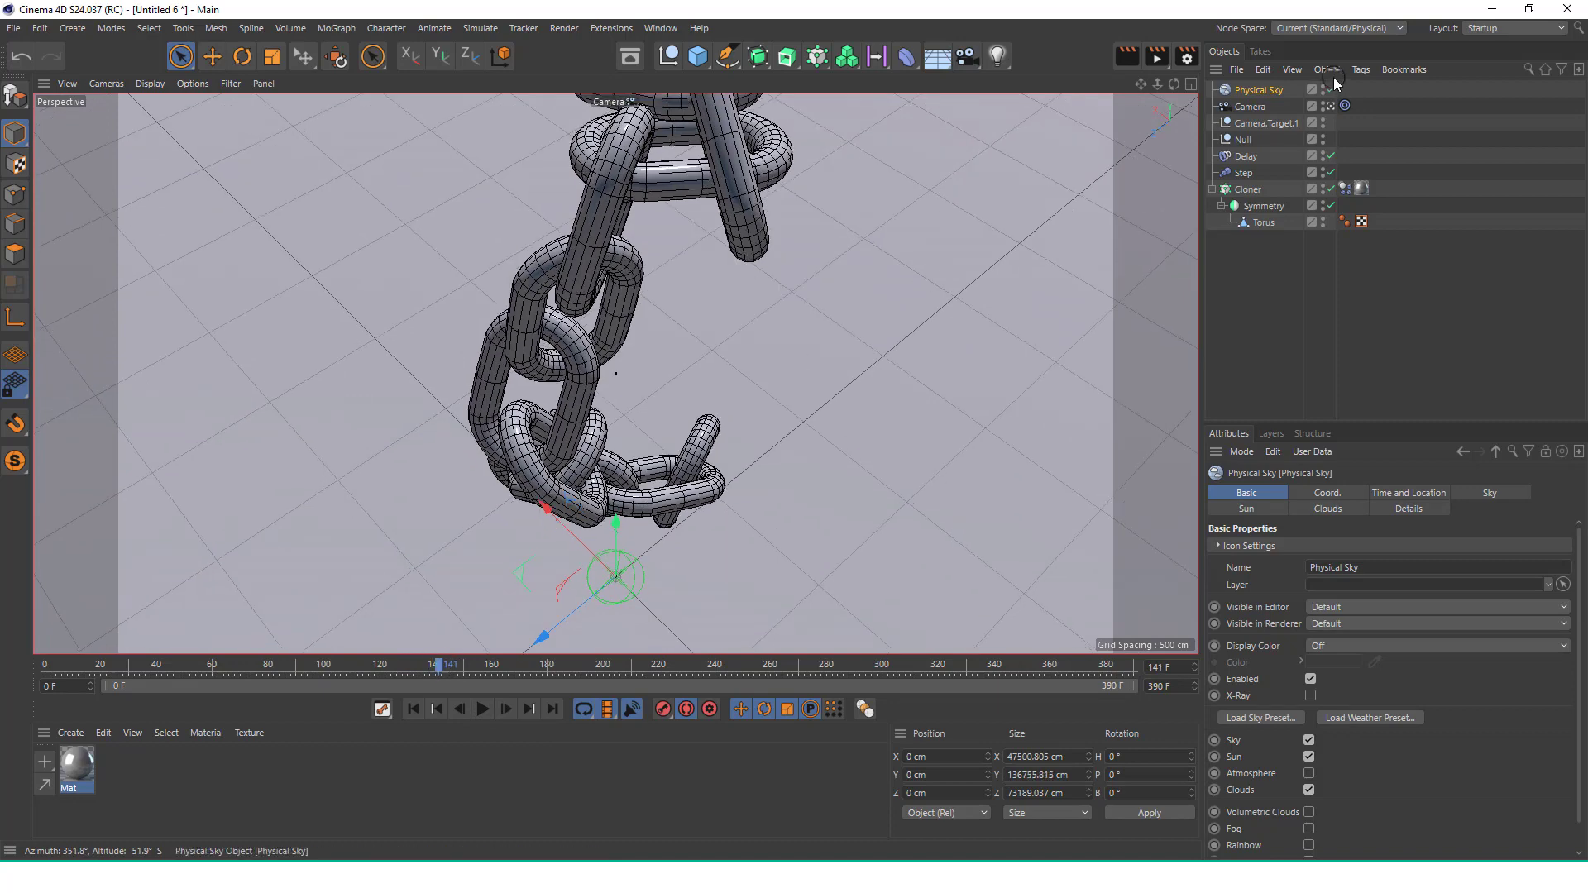
pyautogui.click(1248, 139)
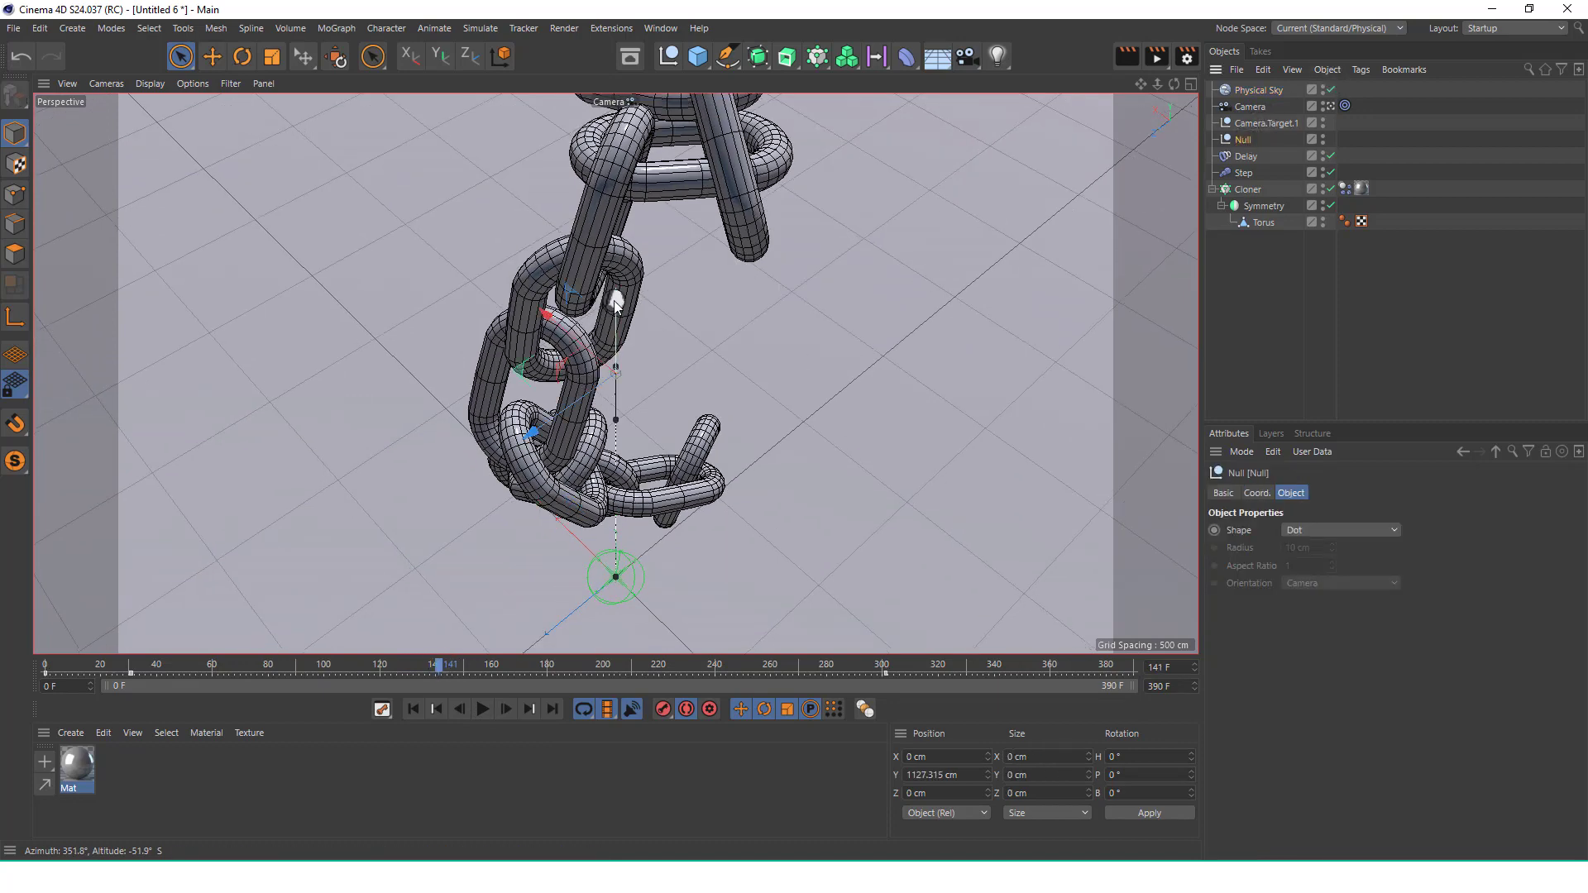
pyautogui.moveTo(615, 301); pyautogui.dragTo(631, 212)
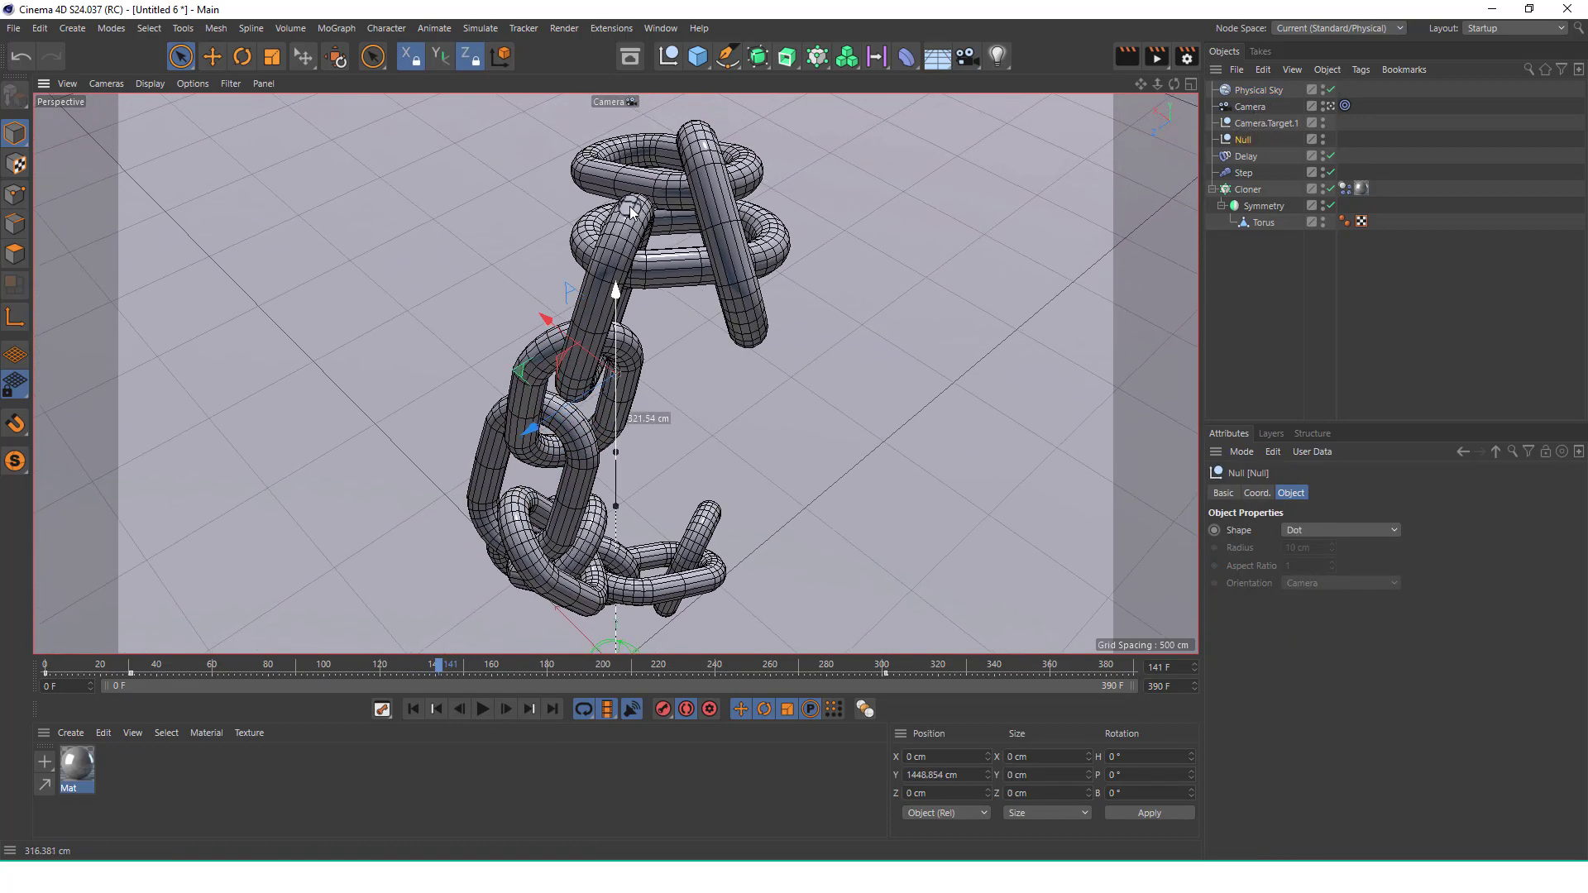
pyautogui.click(416, 710)
pyautogui.click(482, 709)
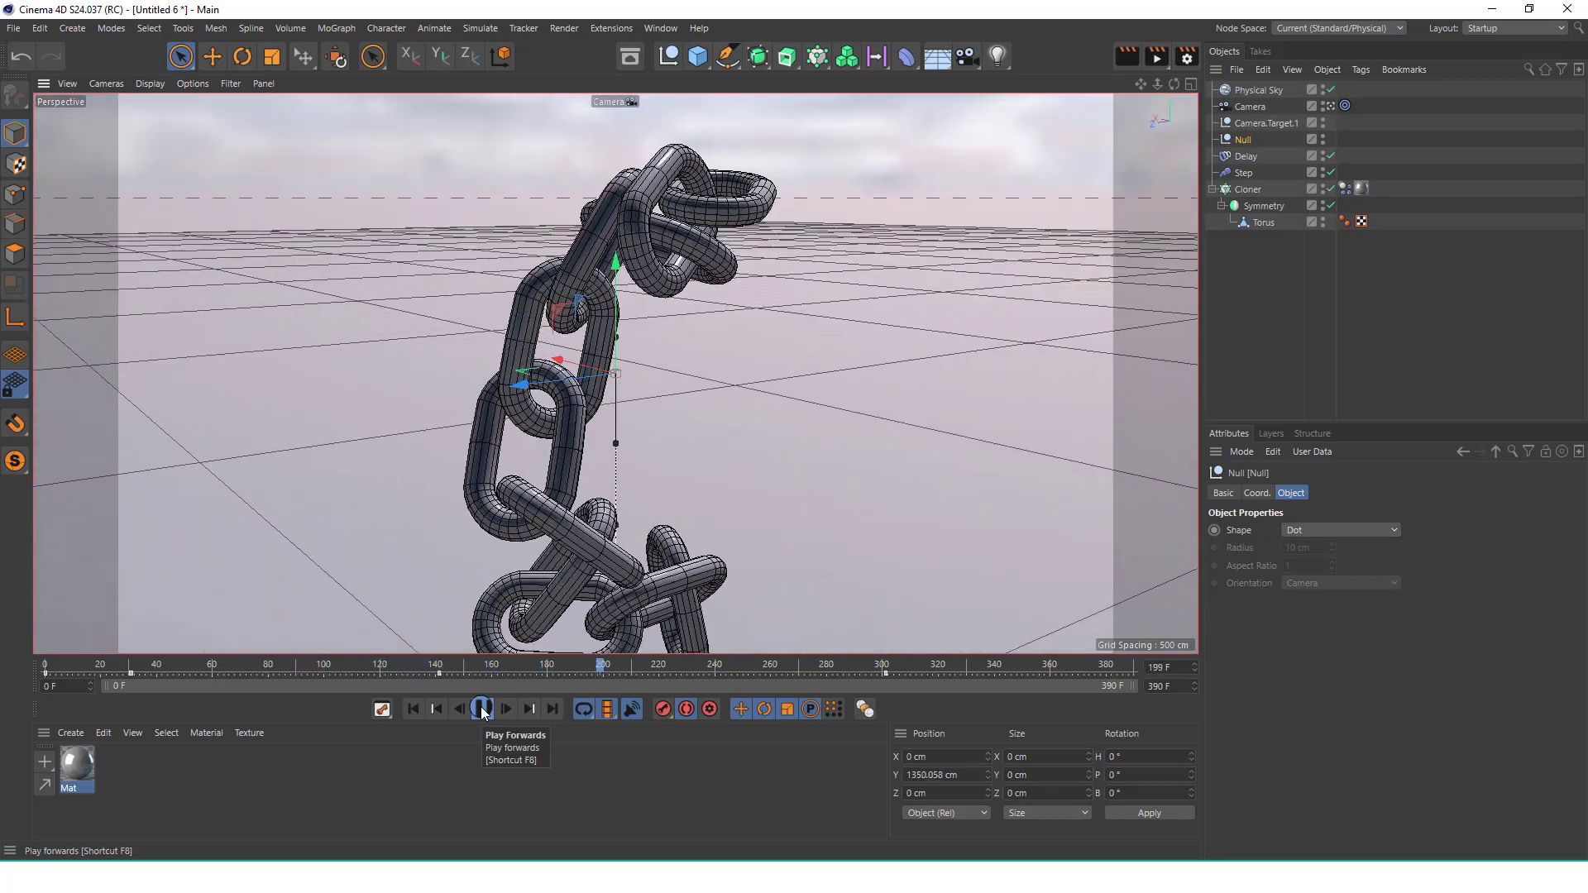
# Stop at frame 206, lower the Null to about Y 1227 cm there, and resume playback
pyautogui.click(481, 709)
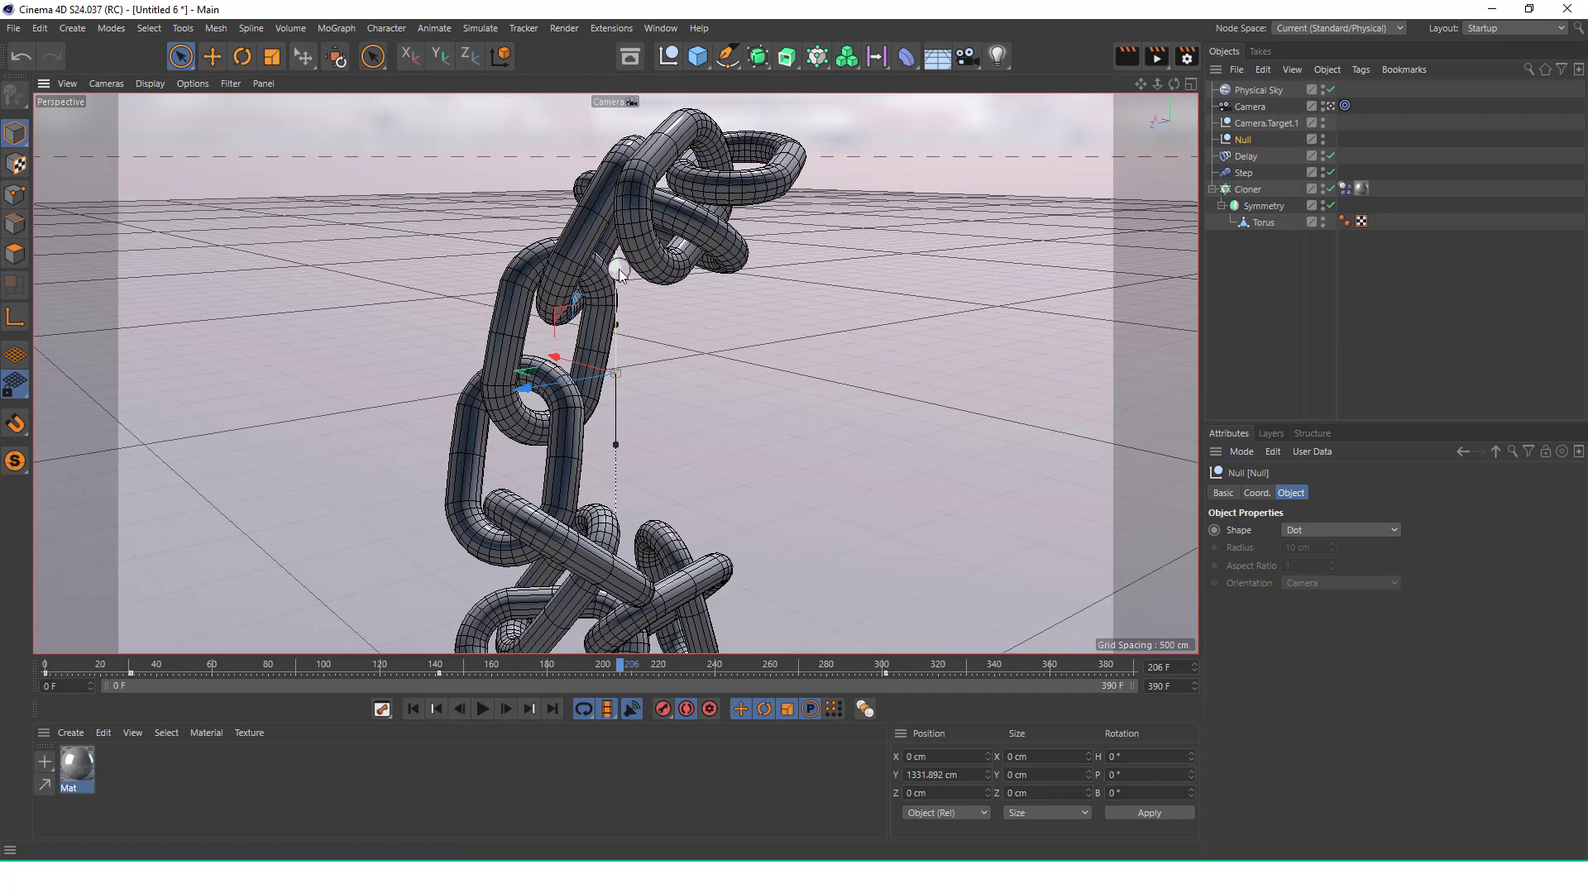
pyautogui.moveTo(619, 270); pyautogui.dragTo(619, 318)
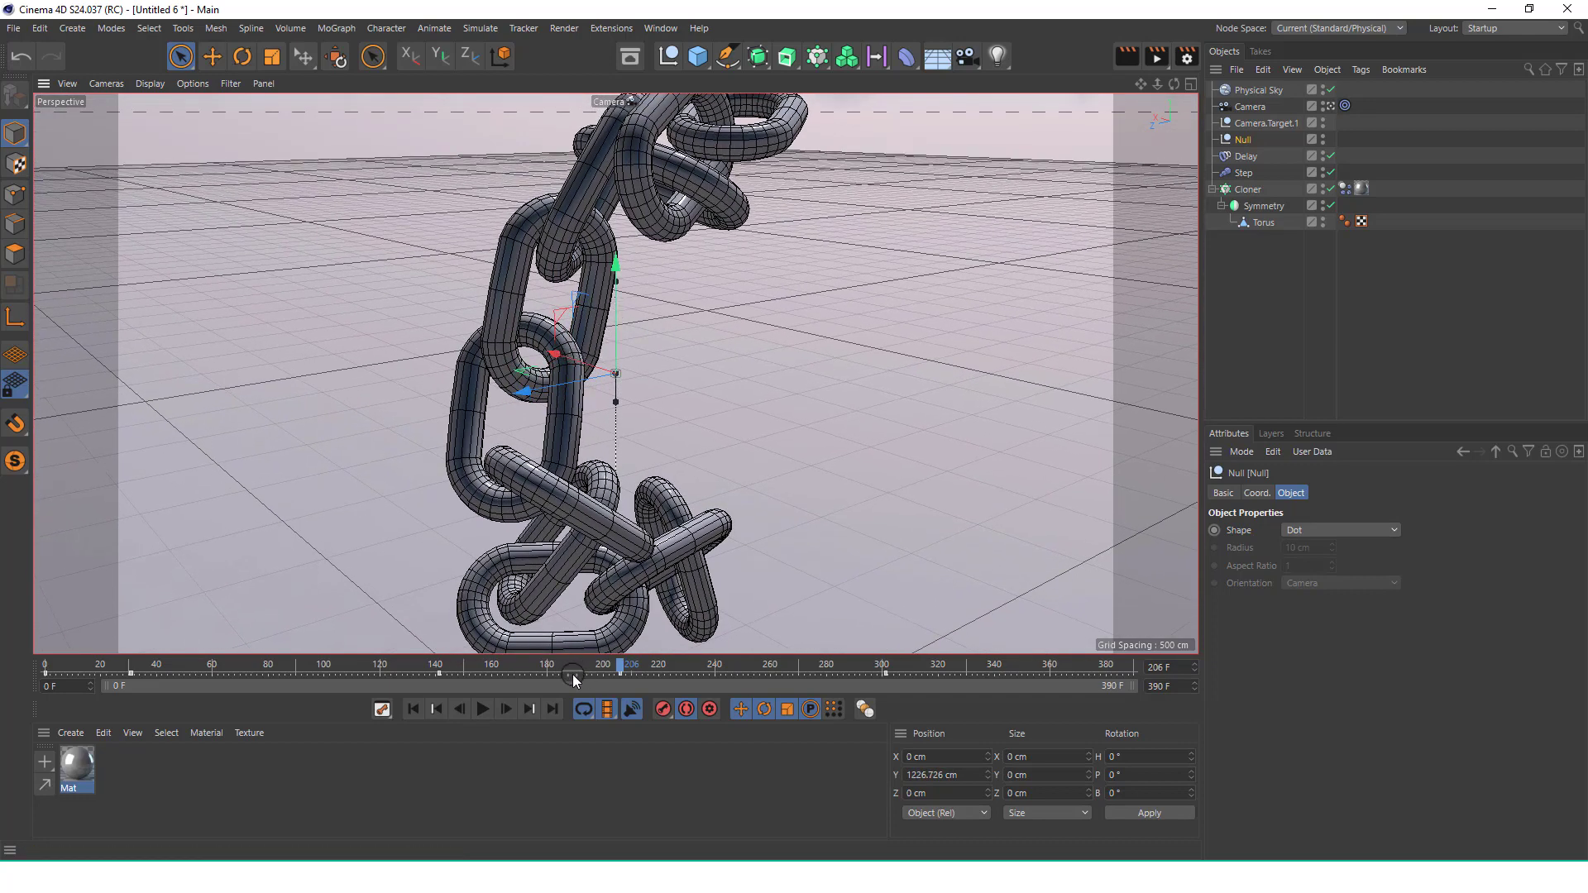
pyautogui.click(481, 709)
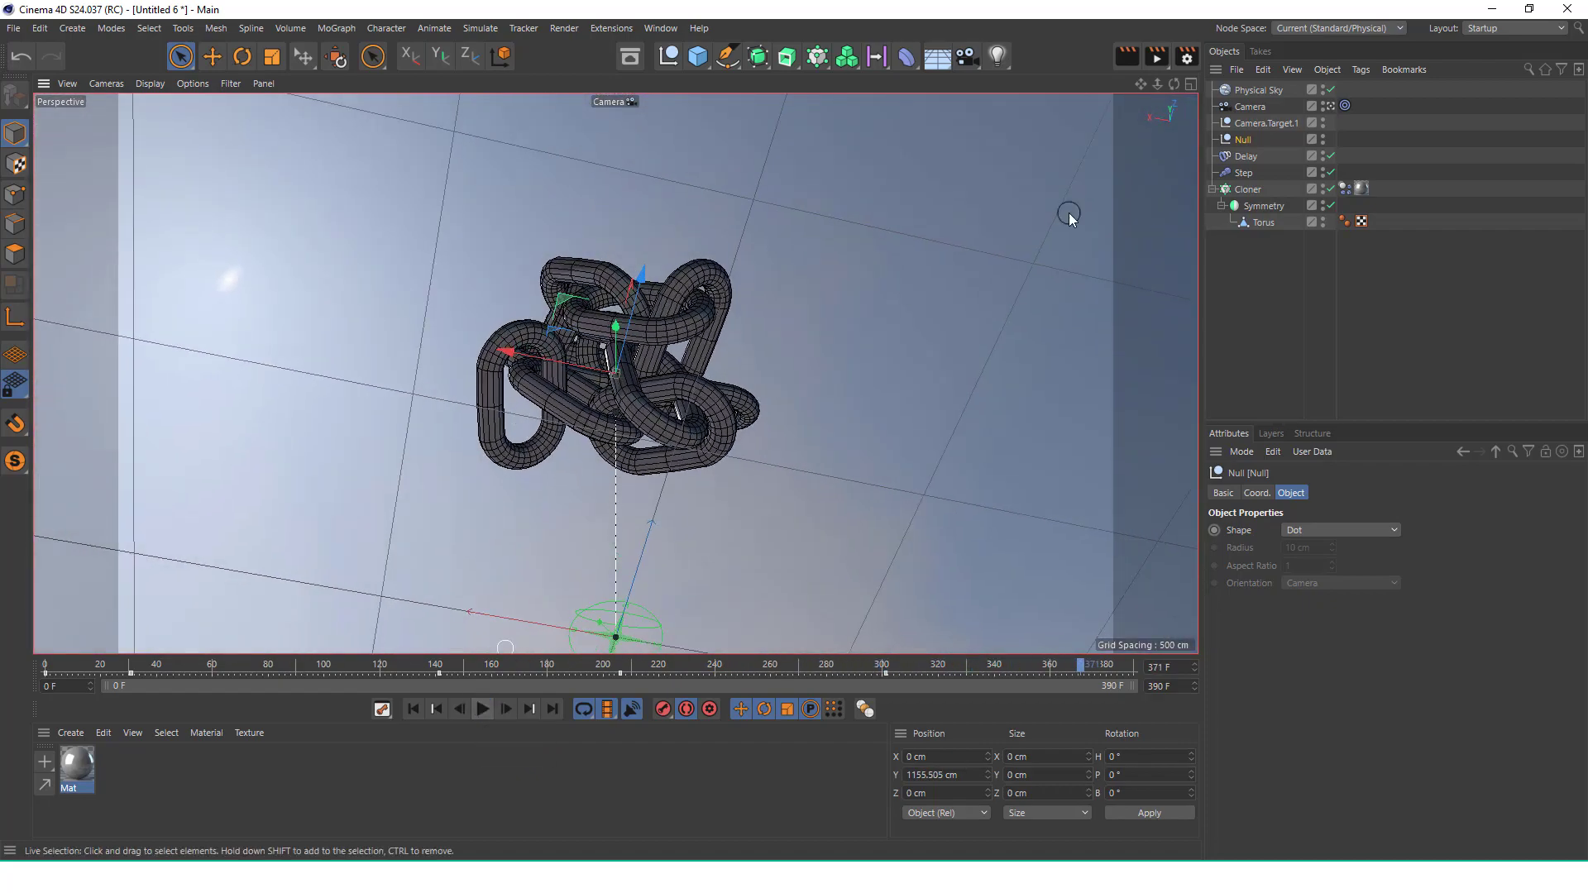
# Dolly the camera in close to the chain at frame 371, to about Y -150 cm and Z 752 cm, and replay the animation
pyautogui.click(1250, 106)
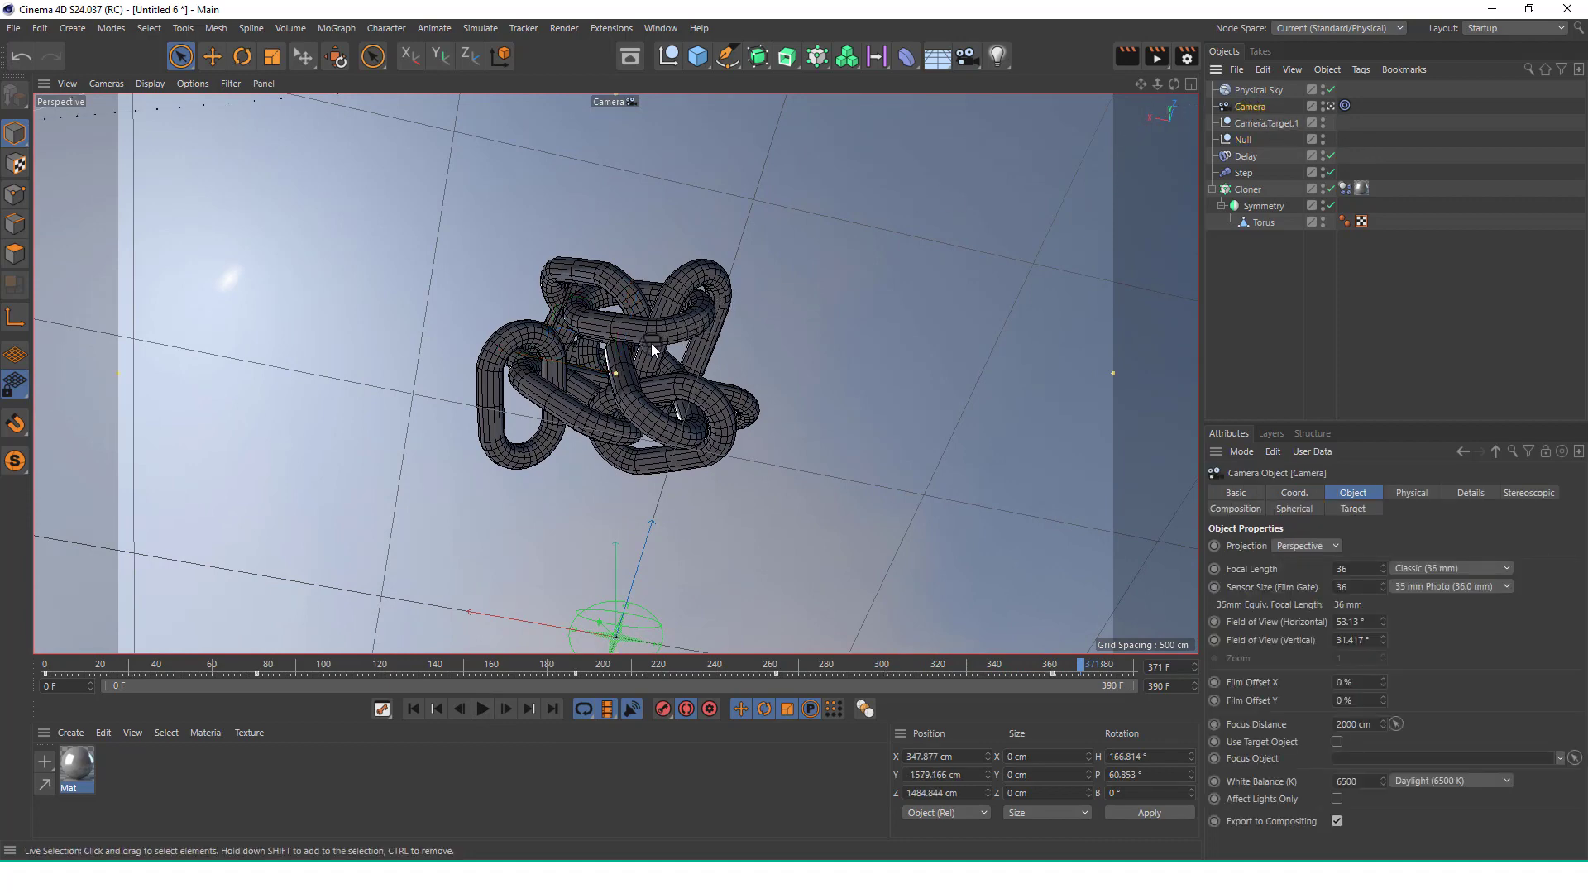
pyautogui.keyDown('alt'); pyautogui.moveTo(652, 344); pyautogui.dragTo(728, 247, button='right'); pyautogui.keyUp('alt')
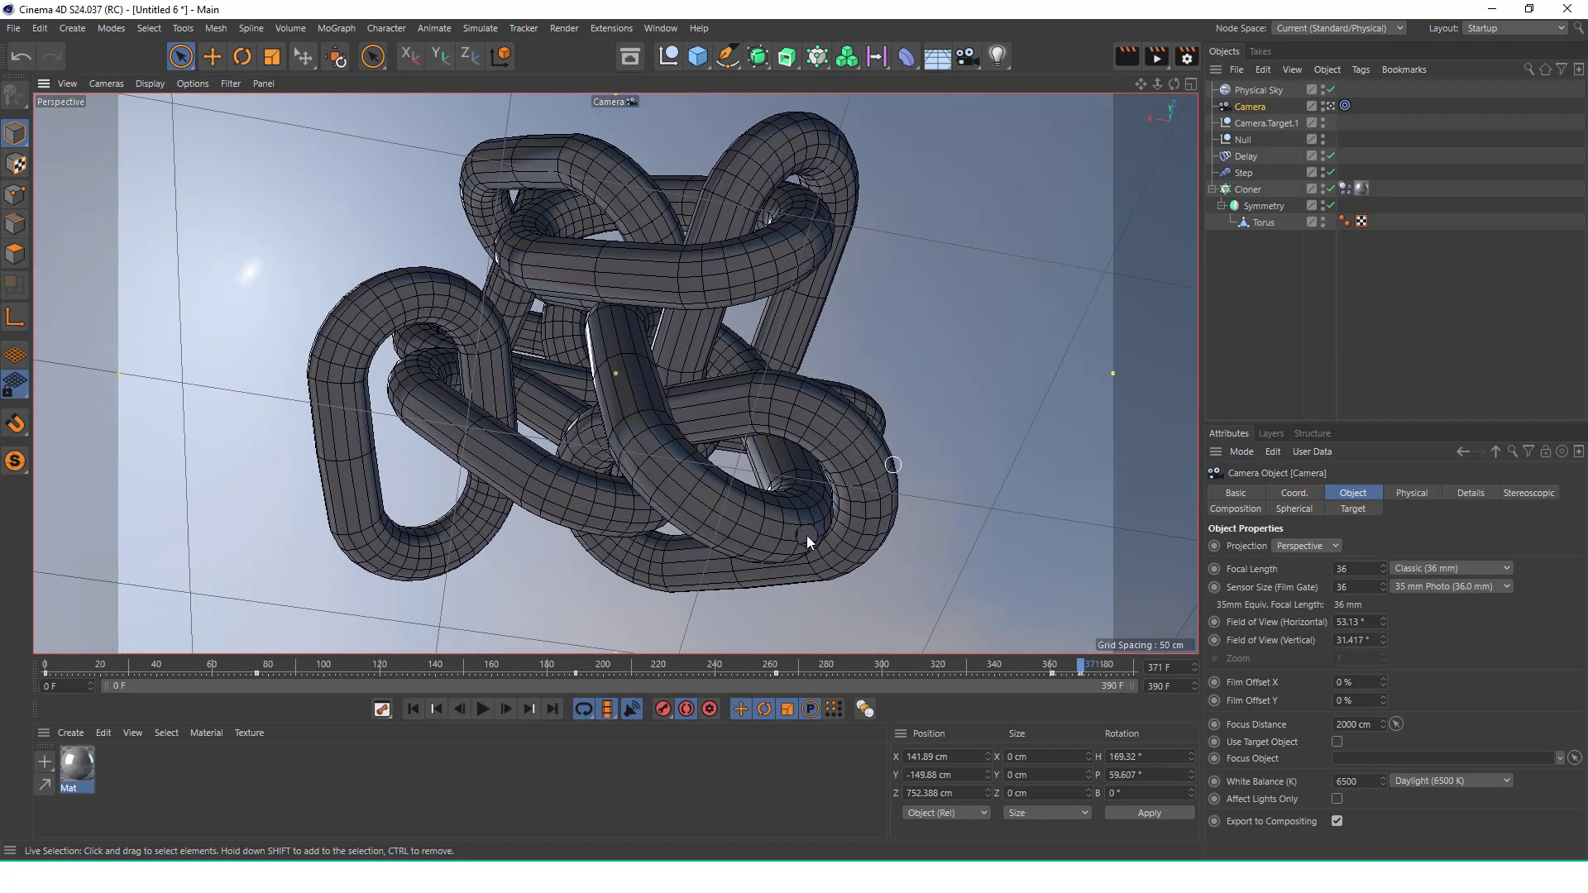
pyautogui.click(457, 711)
pyautogui.click(482, 709)
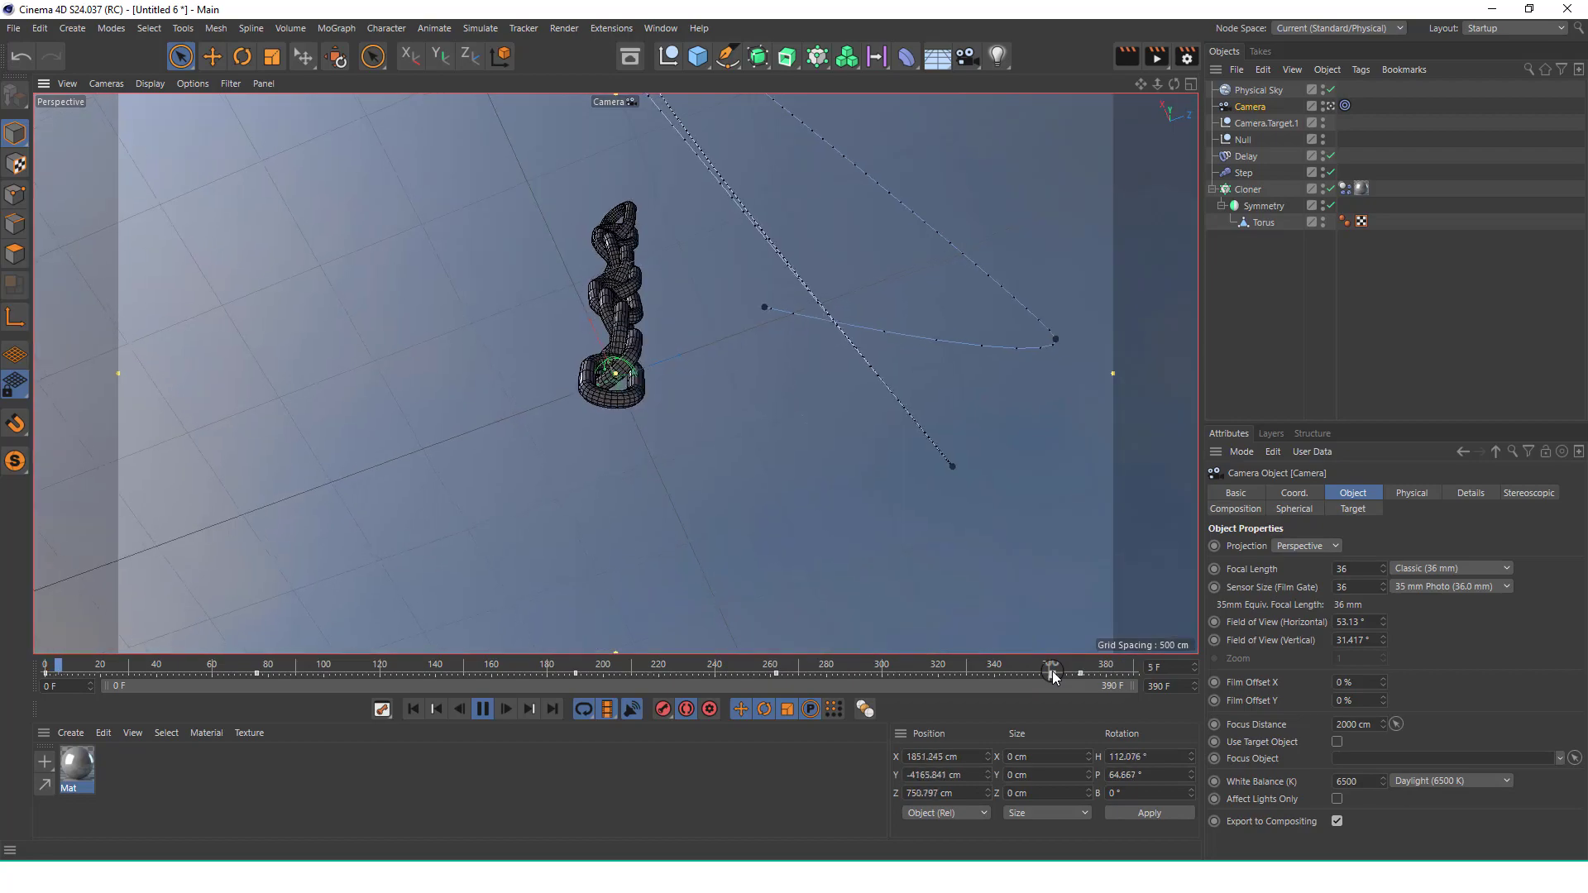
# Retime the camera's key at frame 361 to frame 331 and extend the timeline to 490 frames
pyautogui.click(1044, 675)
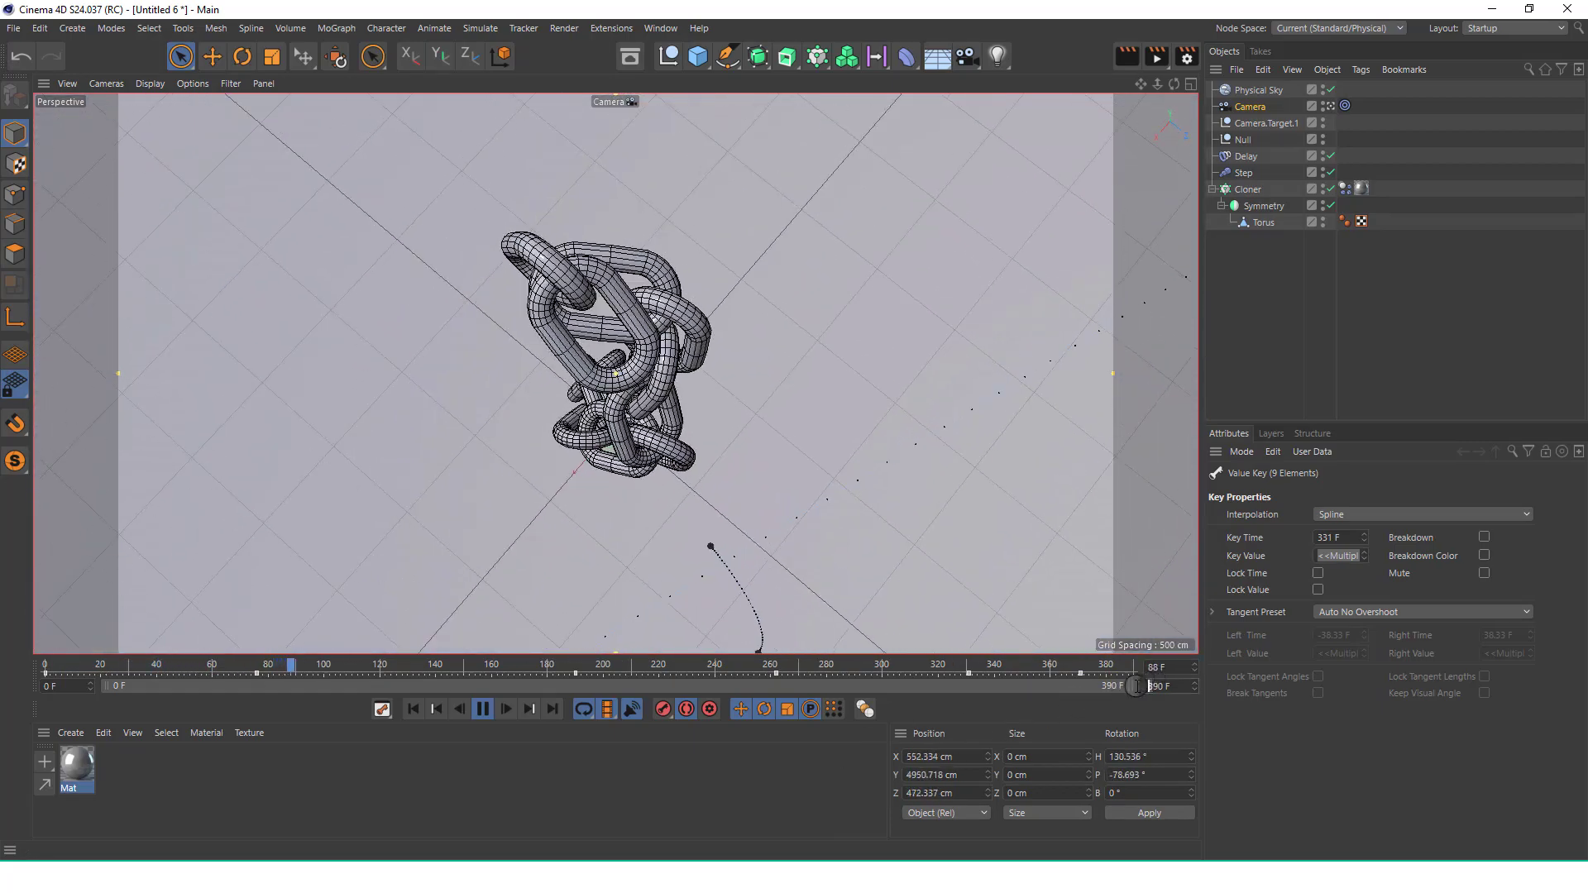
pyautogui.write('4')
pyautogui.press('Return')
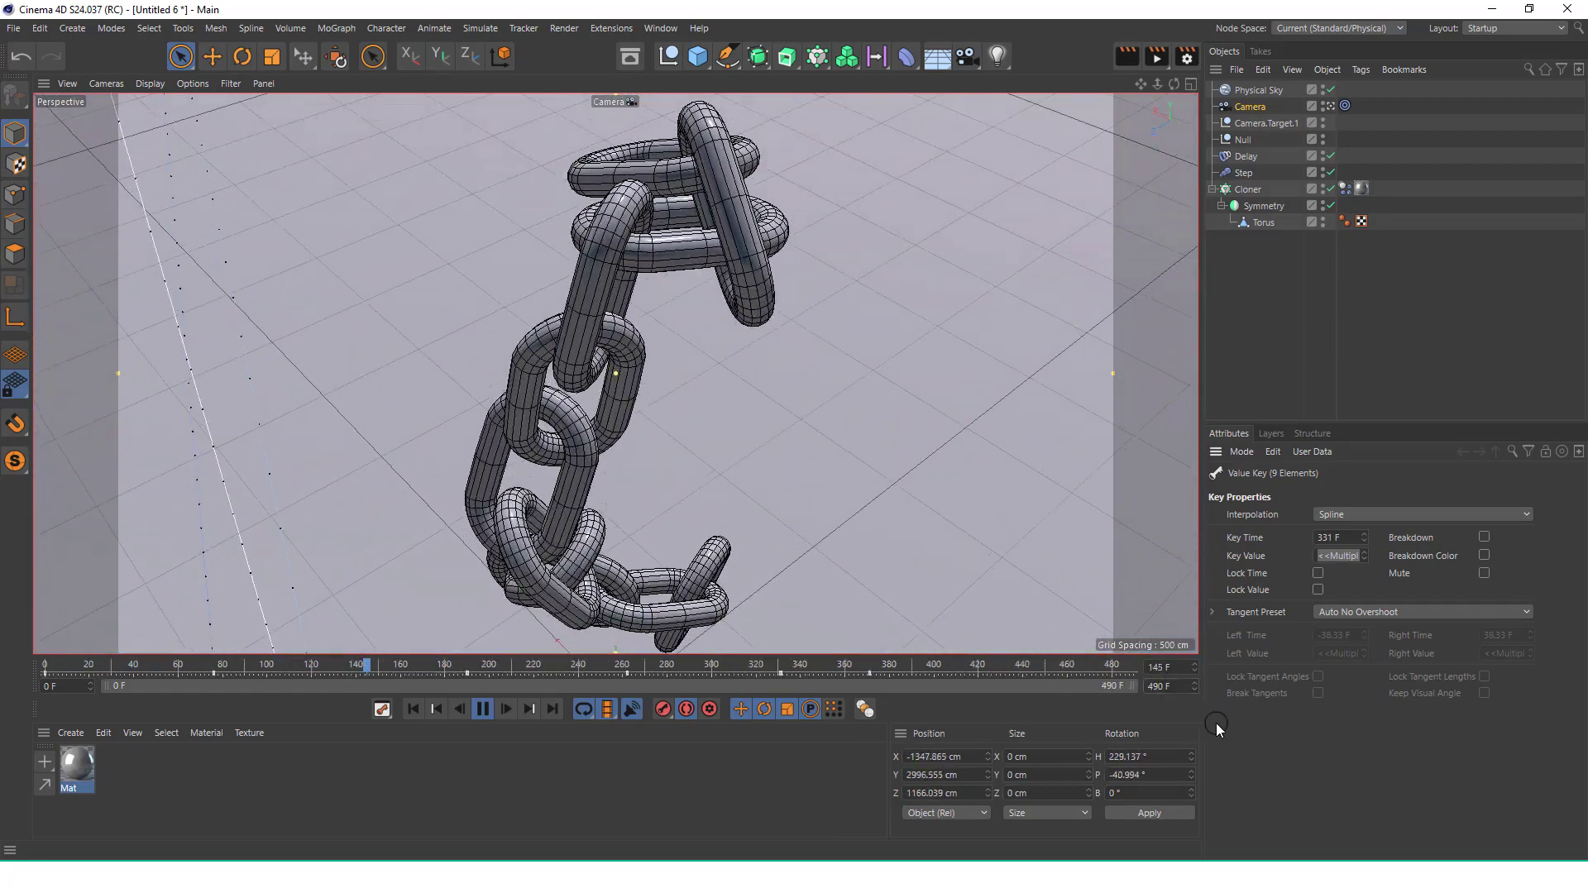